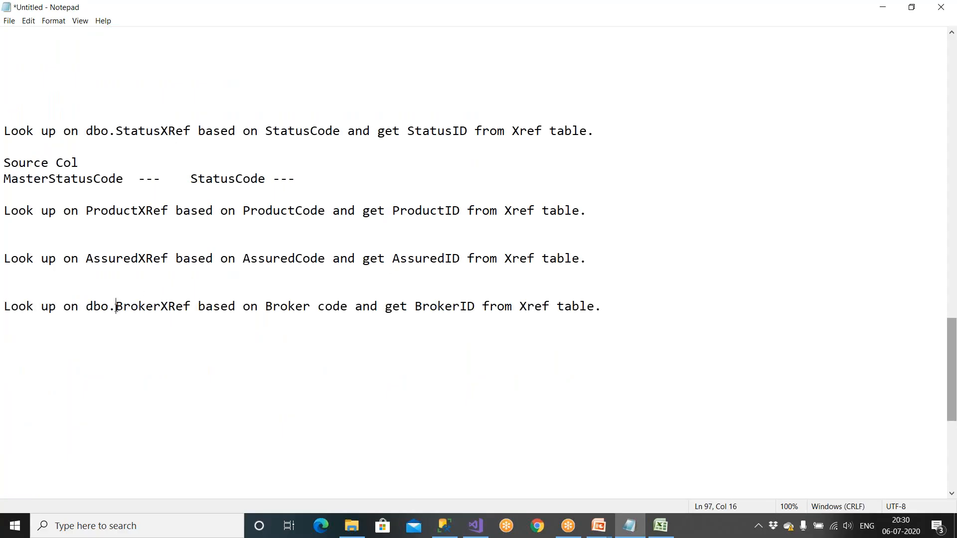
# Step: Correct the broker note to use BrokerXRef without "dbo." and BrokerCode as one word, and copy its text through BrokerID
pyautogui.press('BackSpace')
pyautogui.press('BackSpace')
pyautogui.press('BackSpace')
pyautogui.press('BackSpace')
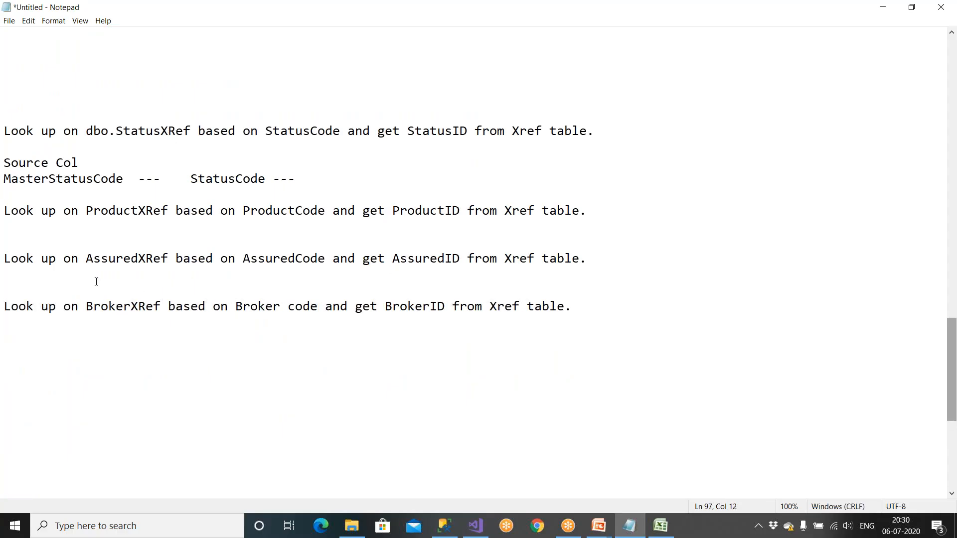
pyautogui.press('BackSpace')
pyautogui.press('BackSpace')
pyautogui.press('BackSpace')
pyautogui.write('rC')
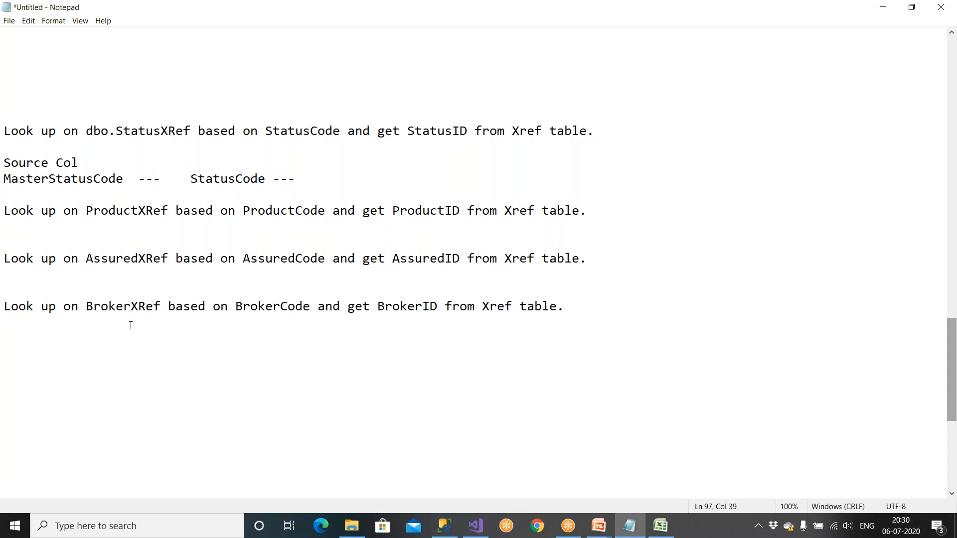
pyautogui.moveTo(5, 307); pyautogui.dragTo(434, 313)
pyautogui.hotkey('ctrl', 'c')
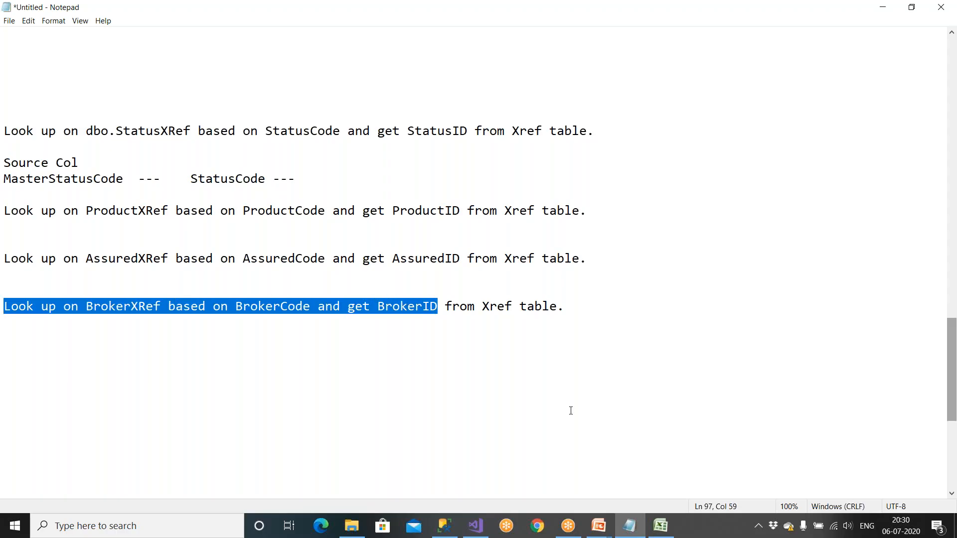
# Step: Switch to the ETL Mapping doc in Excel, fill business rule cells N4:N9 green, and save the workbook
pyautogui.click(660, 526)
pyautogui.click(670, 302)
pyautogui.click(668, 334)
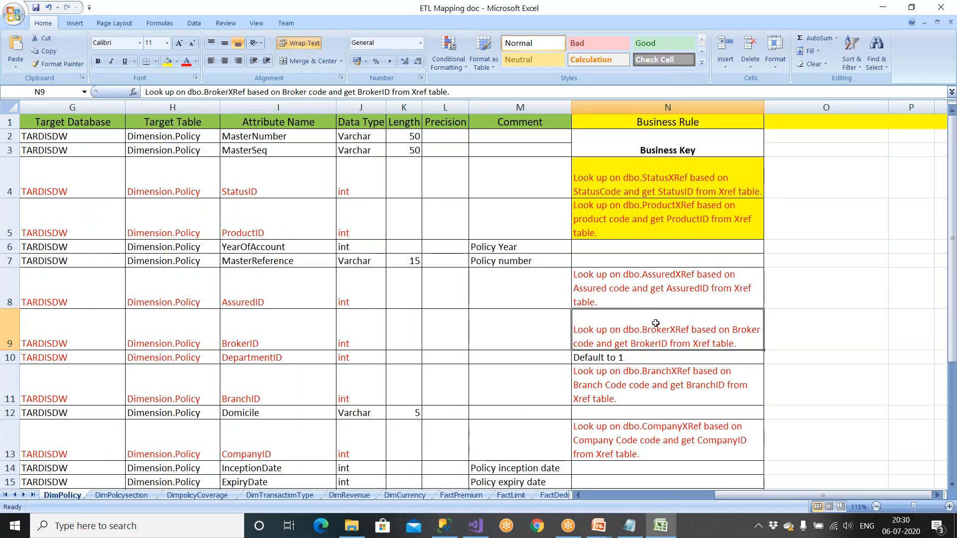
pyautogui.click(650, 188)
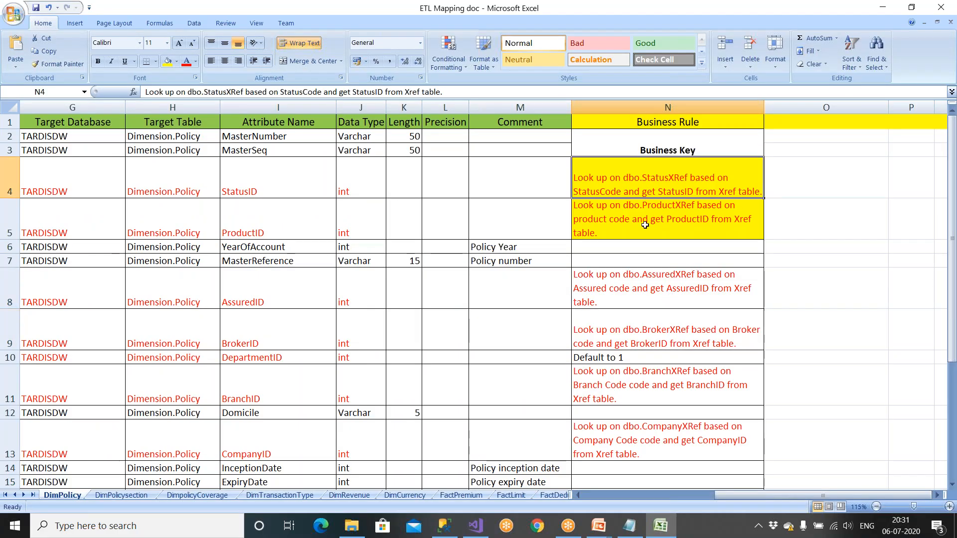
pyautogui.keyDown('shift'); pyautogui.click(638, 337); pyautogui.keyUp('shift')
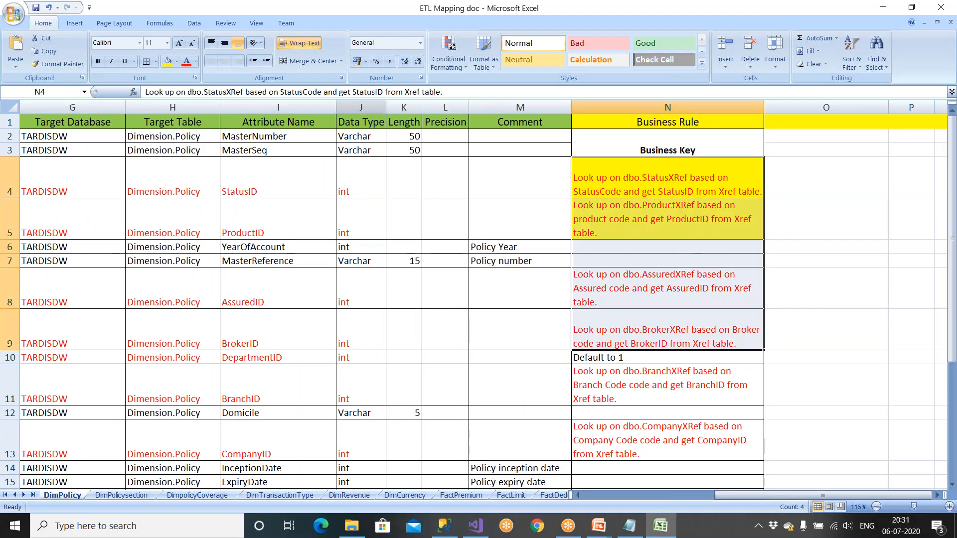
pyautogui.click(176, 61)
pyautogui.click(206, 151)
pyautogui.click(668, 302)
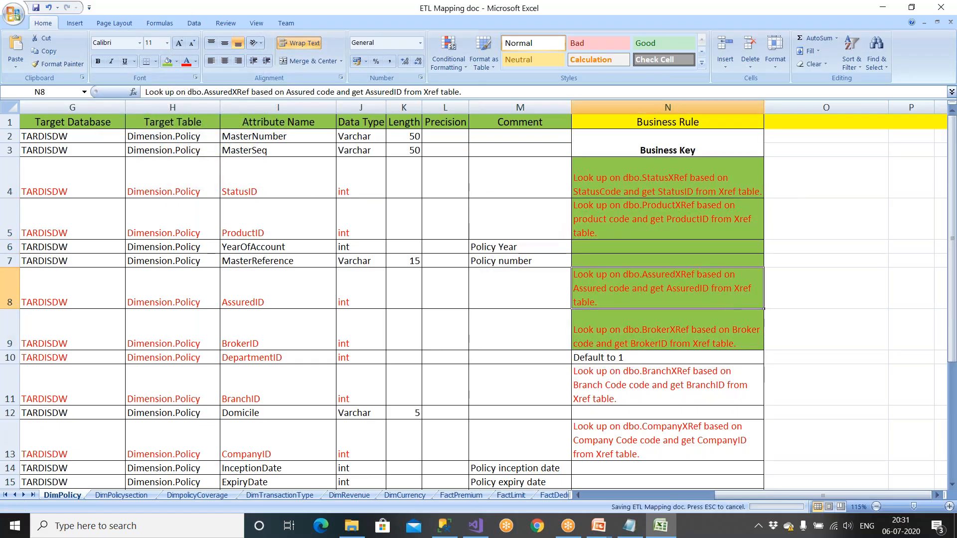
pyautogui.click(646, 333)
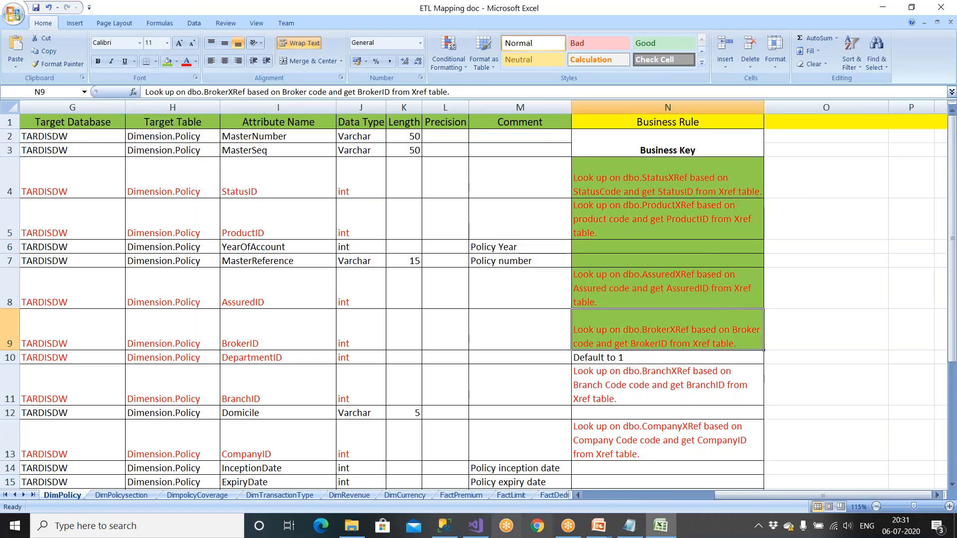
# Step: Switch to Visual Studio, add a Lookup below the AssuredXRef lookup, and connect it to that lookup's Lookup Match Output
pyautogui.click(475, 533)
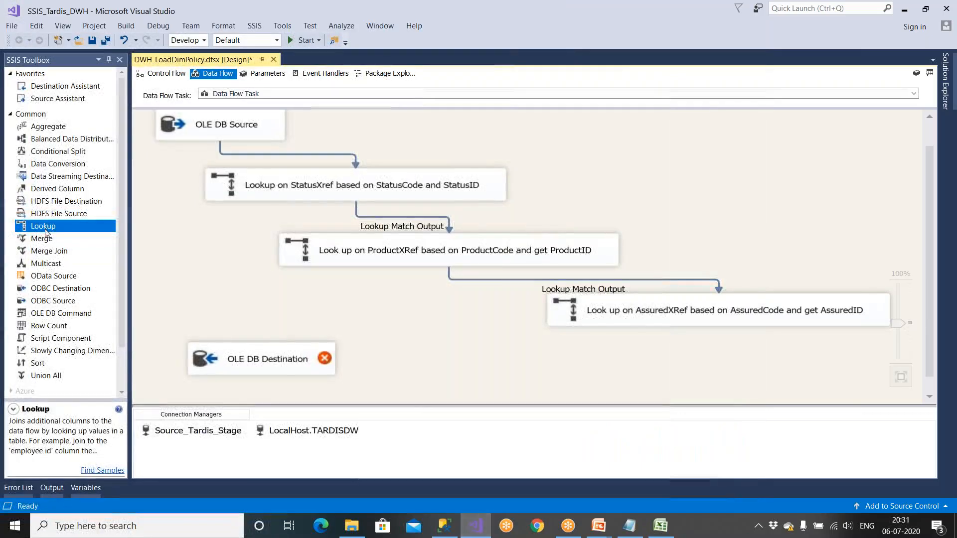
pyautogui.moveTo(501, 348); pyautogui.dragTo(648, 381)
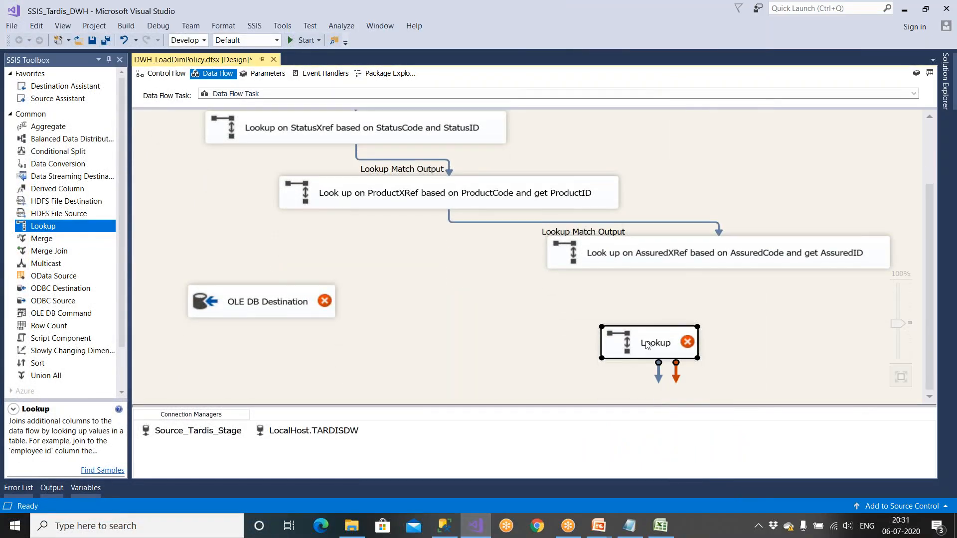
pyautogui.click(654, 283)
pyautogui.moveTo(726, 305); pyautogui.dragTo(670, 347)
pyautogui.click(548, 264)
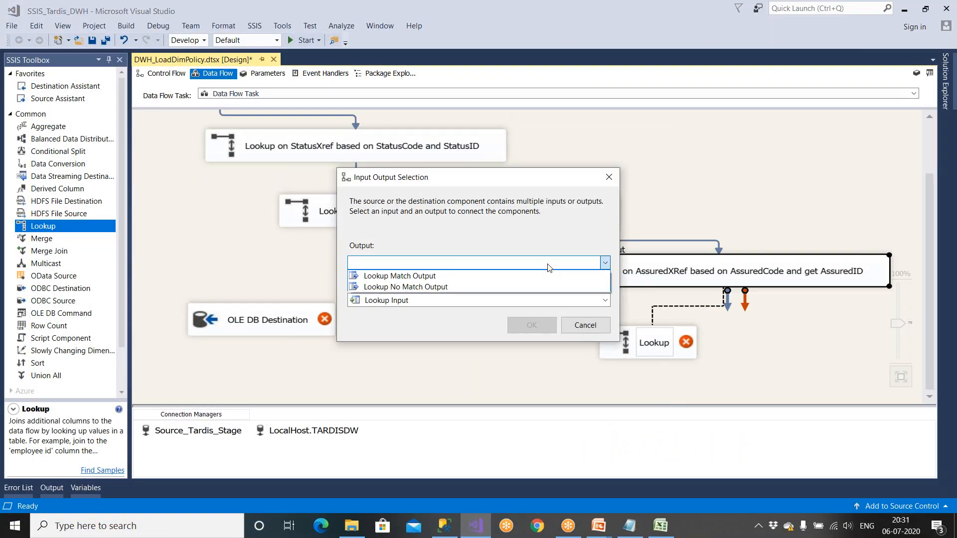
pyautogui.click(434, 276)
pyautogui.click(531, 326)
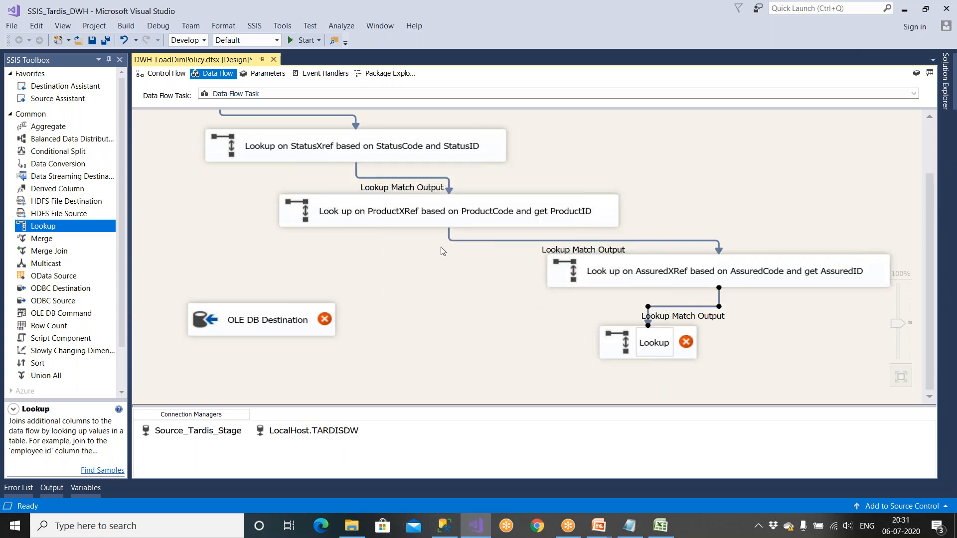
# Step: Rearrange the StatusXref, ProductXRef and AssuredXRef lookups further left so the data flow is more compact
pyautogui.scroll(3, 421, 244)
pyautogui.moveTo(277, 210); pyautogui.dragTo(250, 206)
pyautogui.moveTo(301, 275); pyautogui.dragTo(274, 267)
pyautogui.moveTo(546, 342); pyautogui.dragTo(371, 324)
pyautogui.scroll(-2, 642, 375)
pyautogui.scroll(-1, 642, 375)
pyautogui.click(601, 347)
pyautogui.click(810, 342)
# Step: Rename the new lookup "Look up on BrokerXRef based on BrokerCode and get BrokerID" and reposition it below the AssuredXRef lookup
pyautogui.click(648, 352)
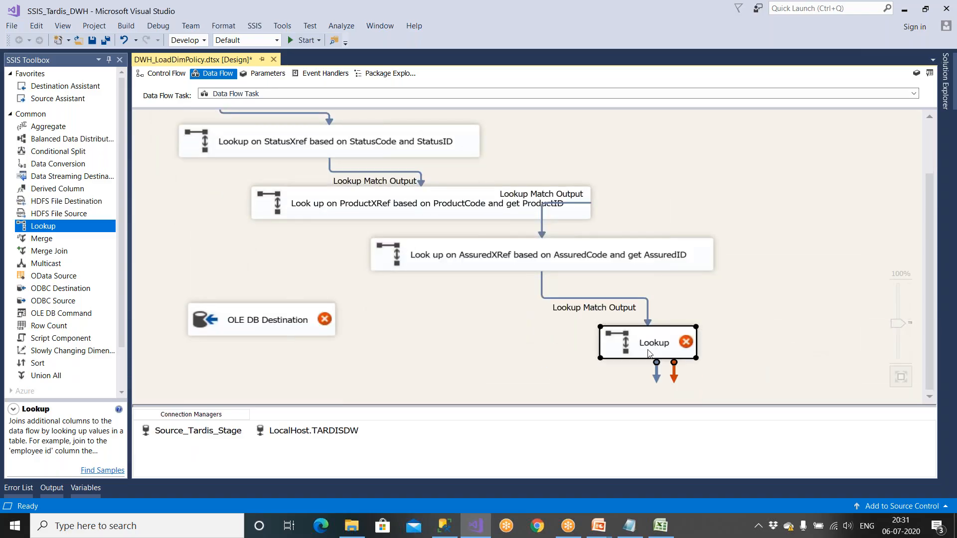
pyautogui.rightClick(648, 350)
pyautogui.click(676, 325)
pyautogui.hotkey('ctrl', 'v')
pyautogui.click(564, 345)
pyautogui.moveTo(639, 347); pyautogui.dragTo(511, 343)
pyautogui.click(295, 333)
pyautogui.scroll(-1, 295, 333)
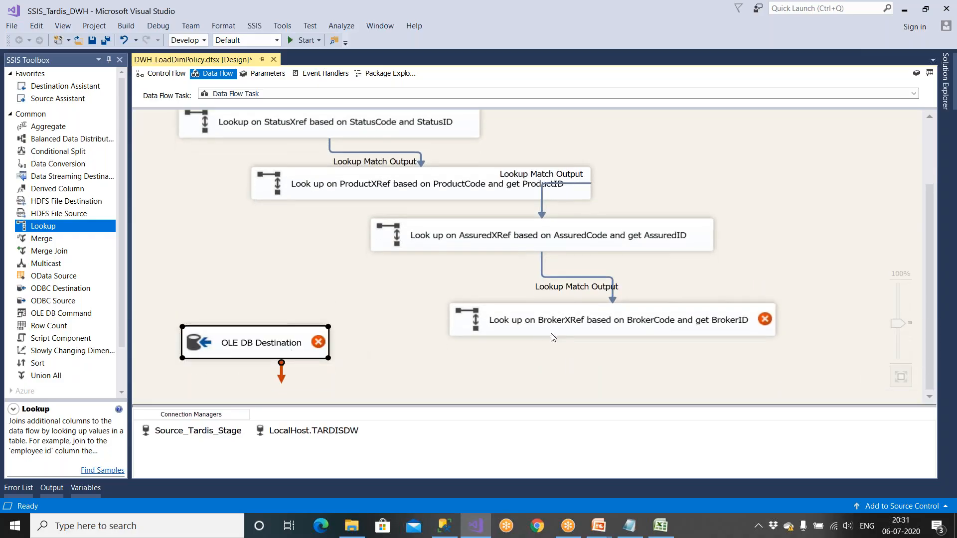
# Step: Configure the broker lookup to redirect rows to no match output and use [dbo].[BrokerXRef] as its reference table
pyautogui.doubleClick(564, 324)
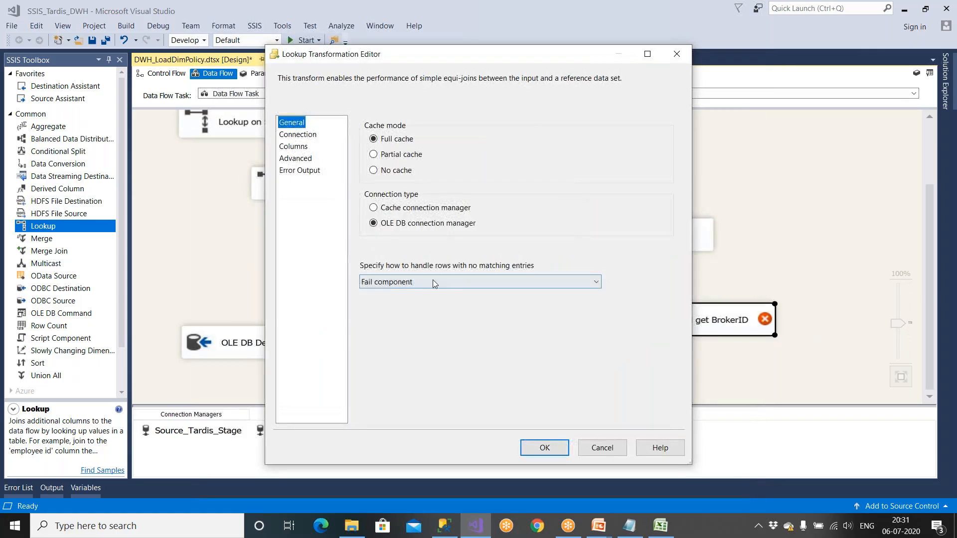
pyautogui.click(432, 282)
pyautogui.click(409, 321)
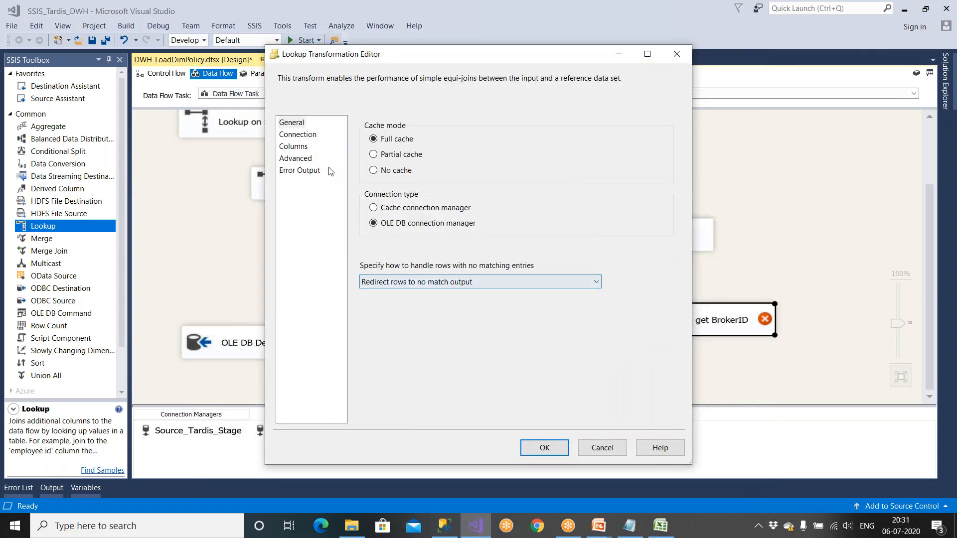
pyautogui.click(314, 136)
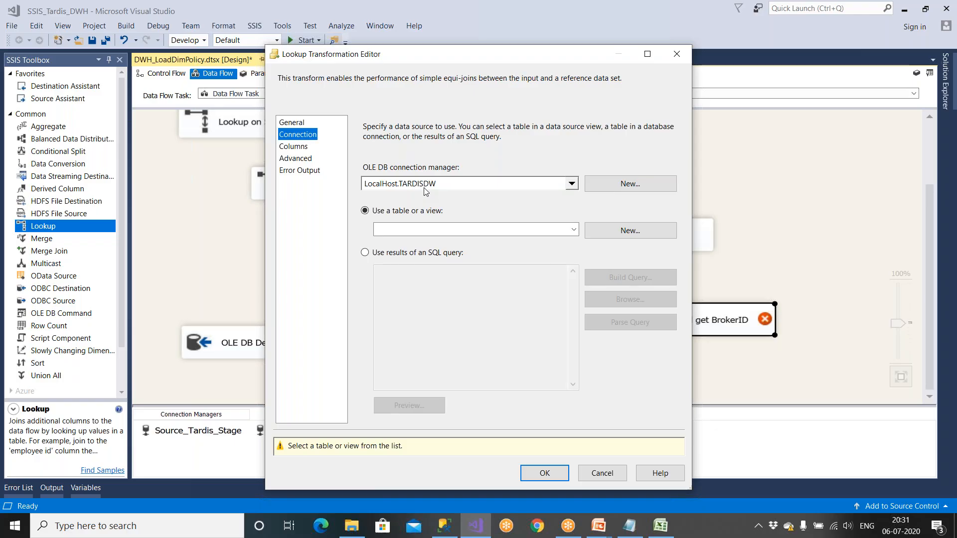
pyautogui.click(427, 230)
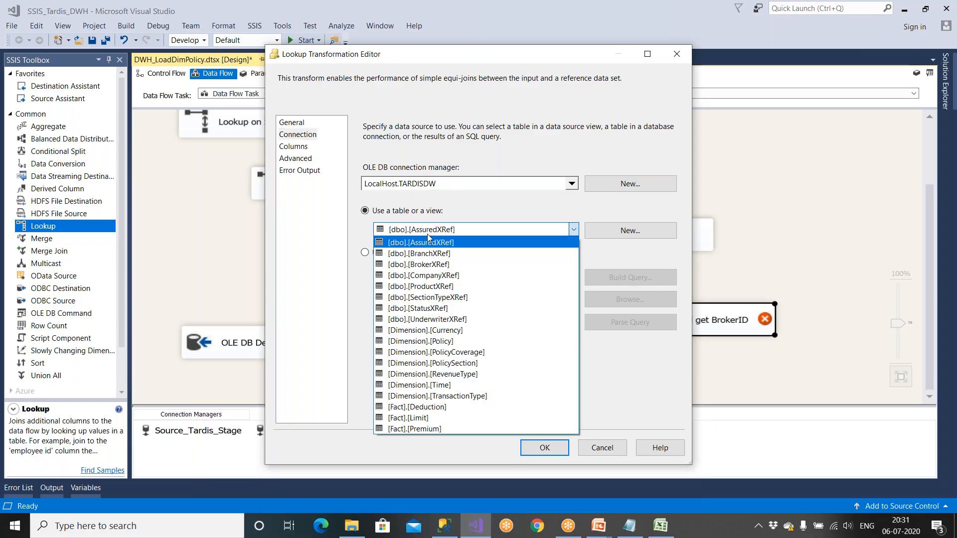
pyautogui.click(432, 265)
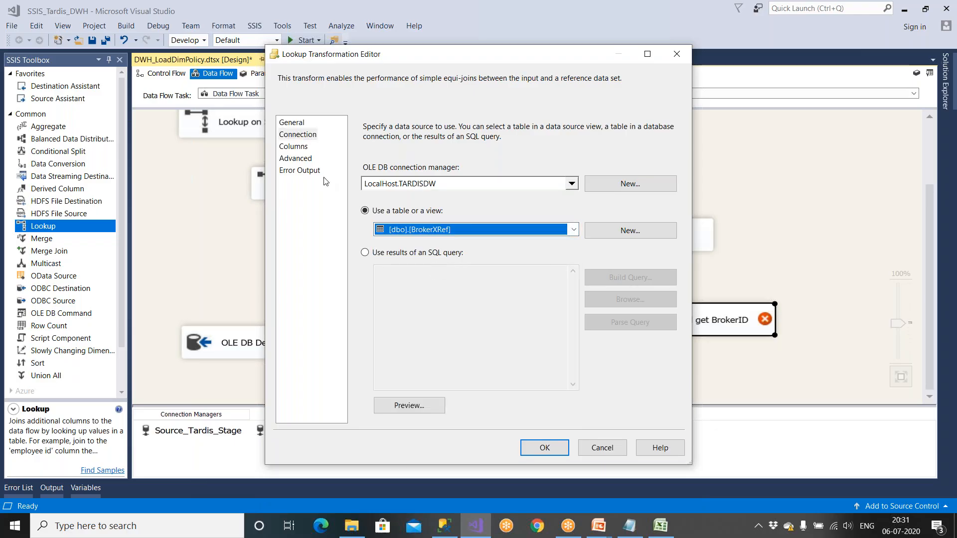
# Step: Open the broker lookup's column mapping and check the broker note in Notepad for the columns to match and return
pyautogui.click(300, 150)
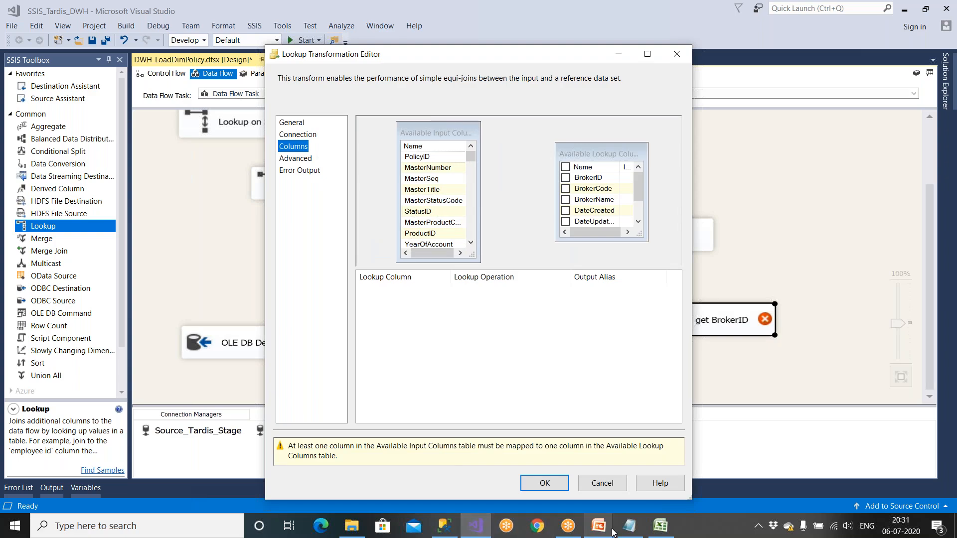
pyautogui.click(627, 533)
pyautogui.moveTo(233, 314); pyautogui.dragTo(423, 314)
pyautogui.click(477, 518)
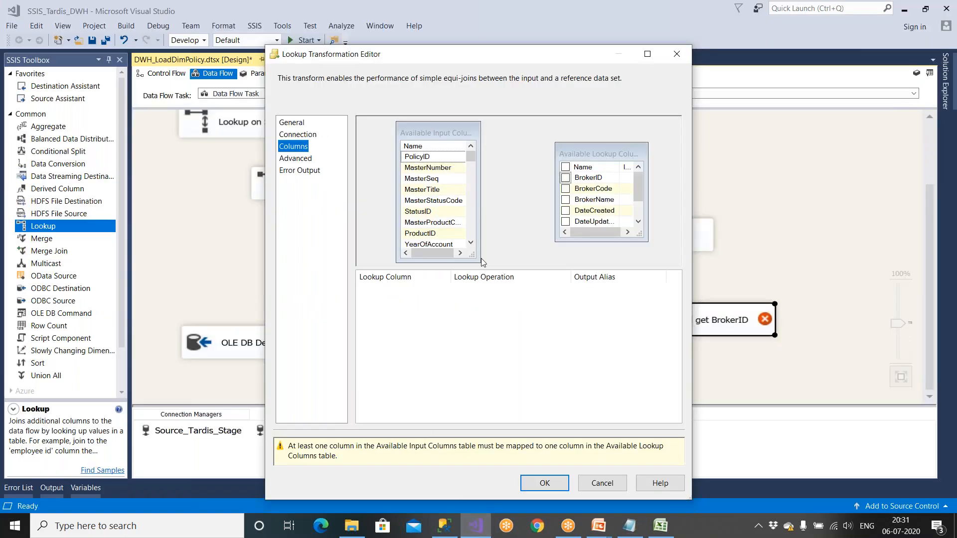
# Step: Maximize the lookup editor and enlarge the mapping area and both column lists so the full column names are readable
pyautogui.click(647, 55)
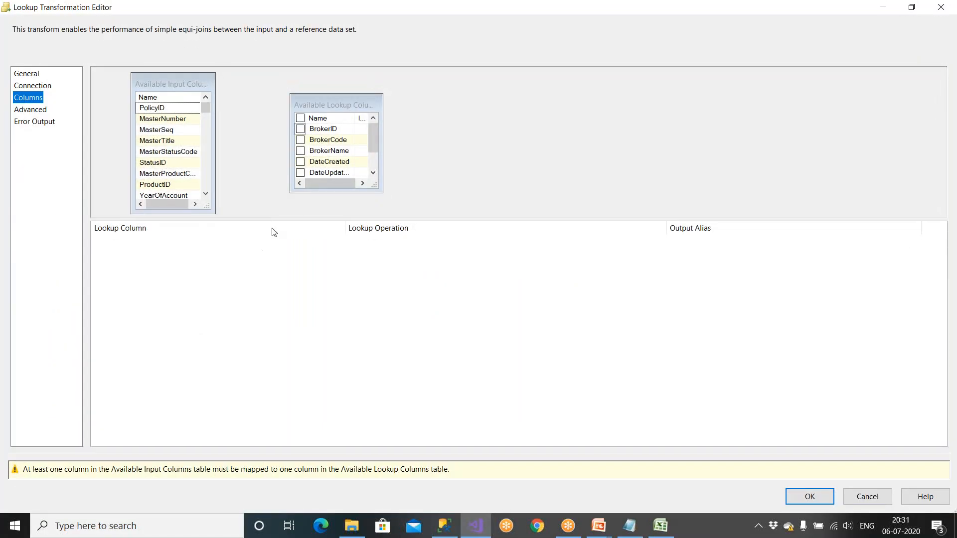
pyautogui.moveTo(273, 221); pyautogui.dragTo(299, 392)
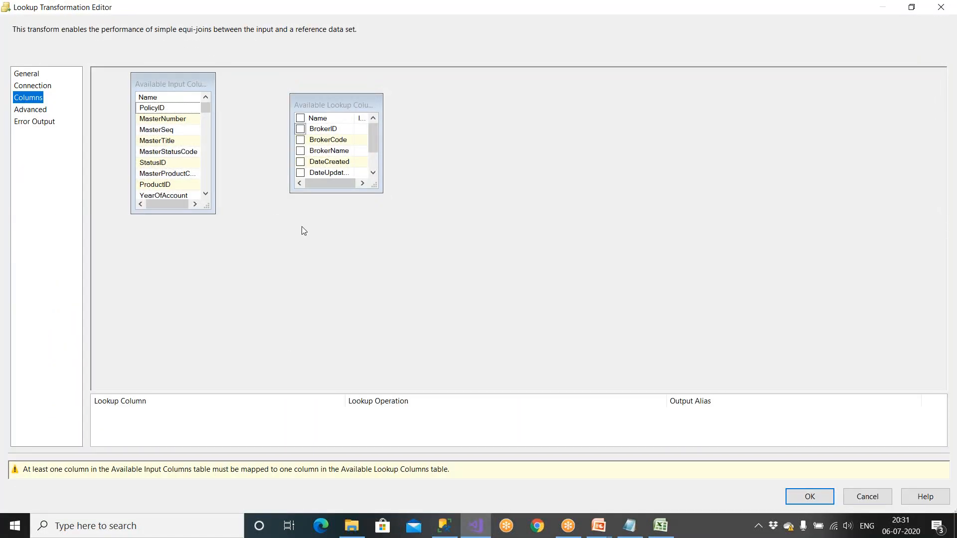
pyautogui.moveTo(346, 107); pyautogui.dragTo(539, 119)
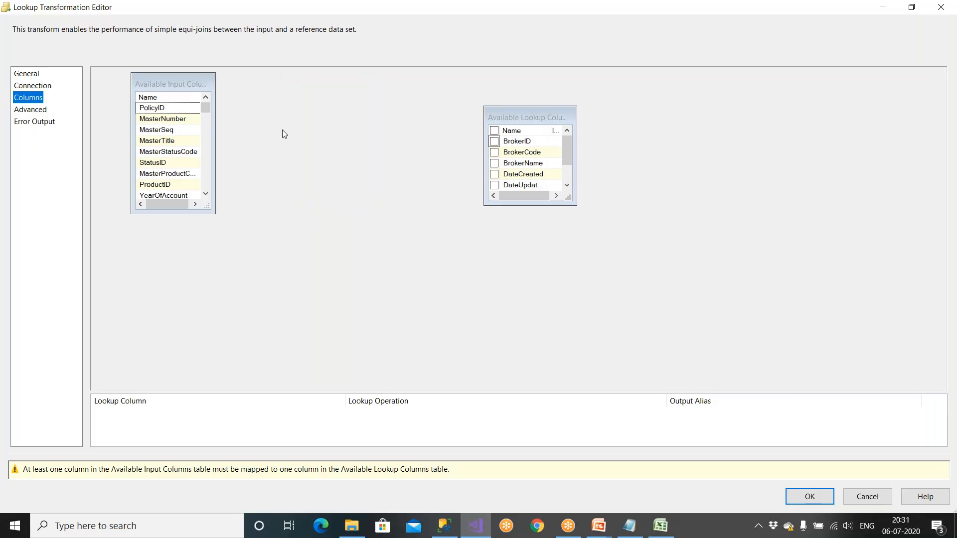
pyautogui.moveTo(213, 210); pyautogui.dragTo(322, 282)
pyautogui.click(216, 102)
pyautogui.moveTo(215, 101); pyautogui.dragTo(264, 102)
pyautogui.moveTo(519, 115); pyautogui.dragTo(474, 106)
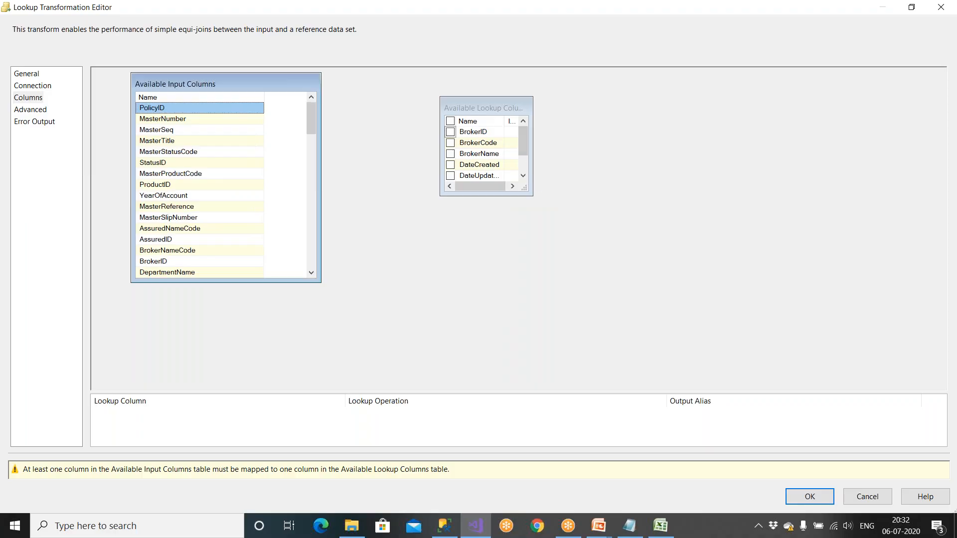
pyautogui.moveTo(535, 198); pyautogui.dragTo(624, 275)
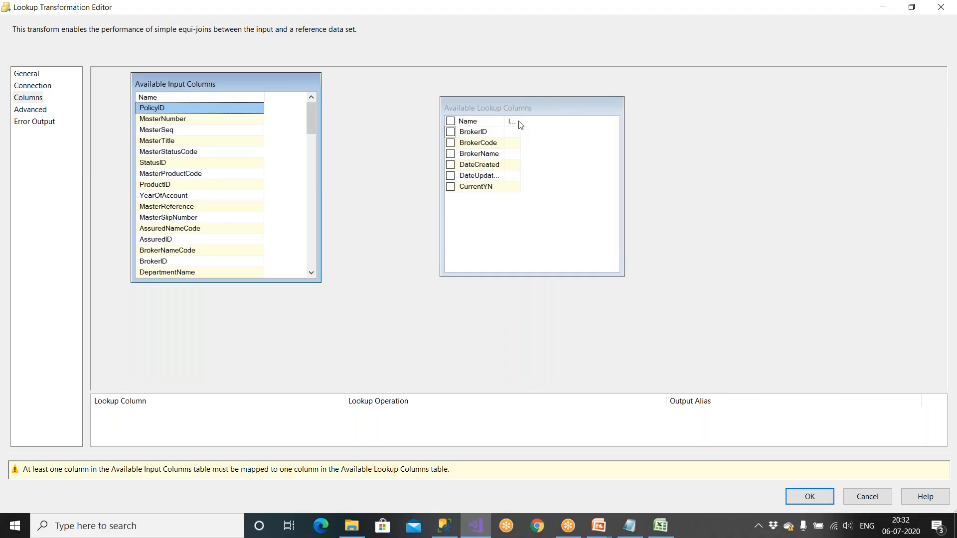
pyautogui.click(504, 121)
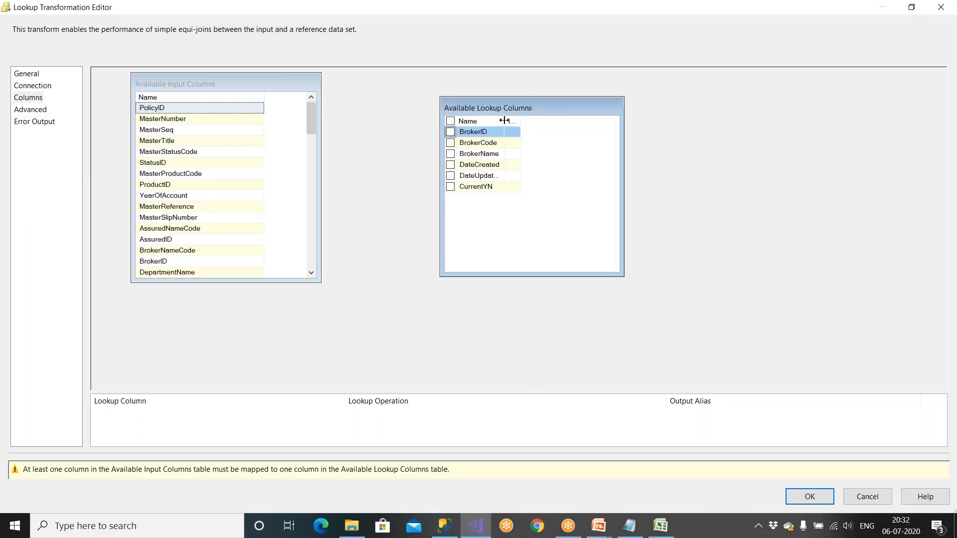
pyautogui.moveTo(504, 121); pyautogui.dragTo(553, 123)
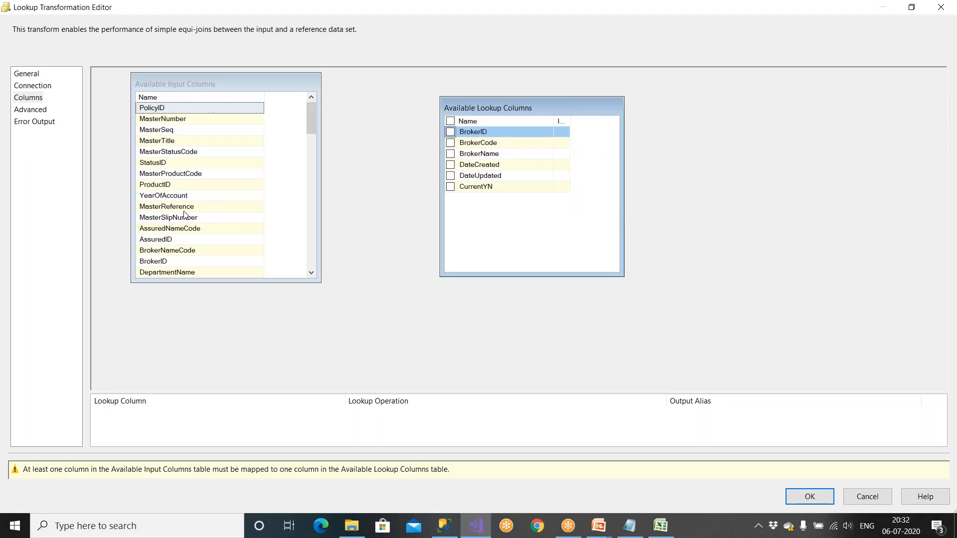
# Step: Map the input column BrokerNameCode to the lookup column BrokerCode and review the mapping in the relationships dialog
pyautogui.click(172, 251)
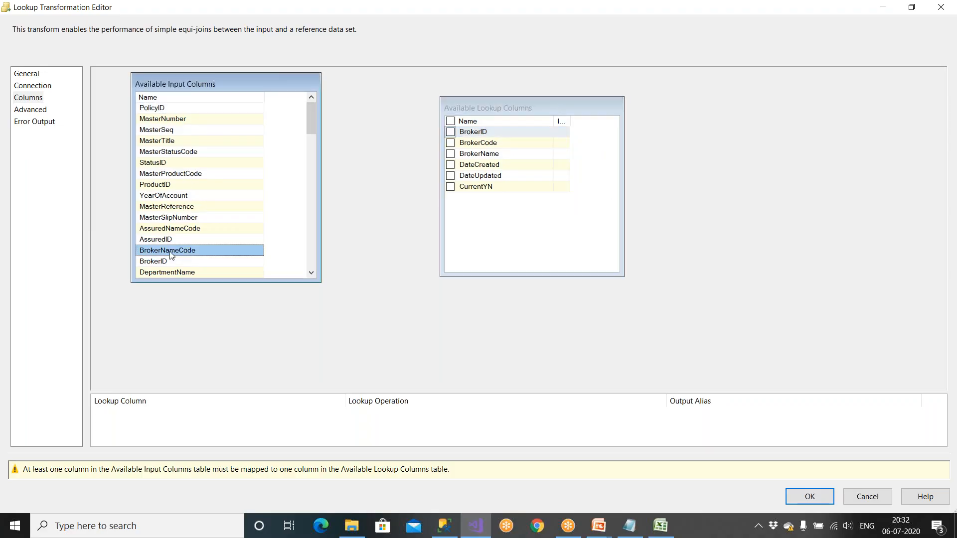
pyautogui.scroll(-2, 172, 256)
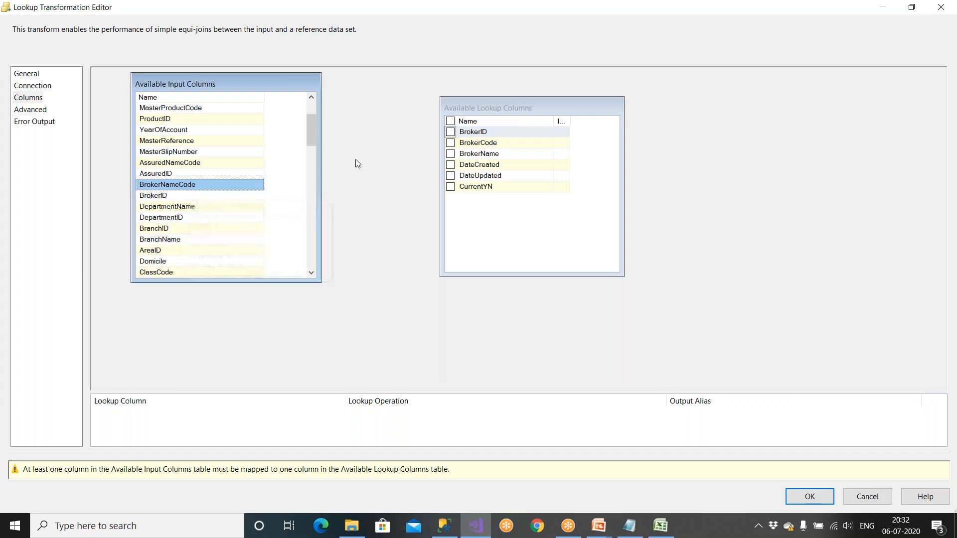
pyautogui.moveTo(184, 189); pyautogui.dragTo(462, 146)
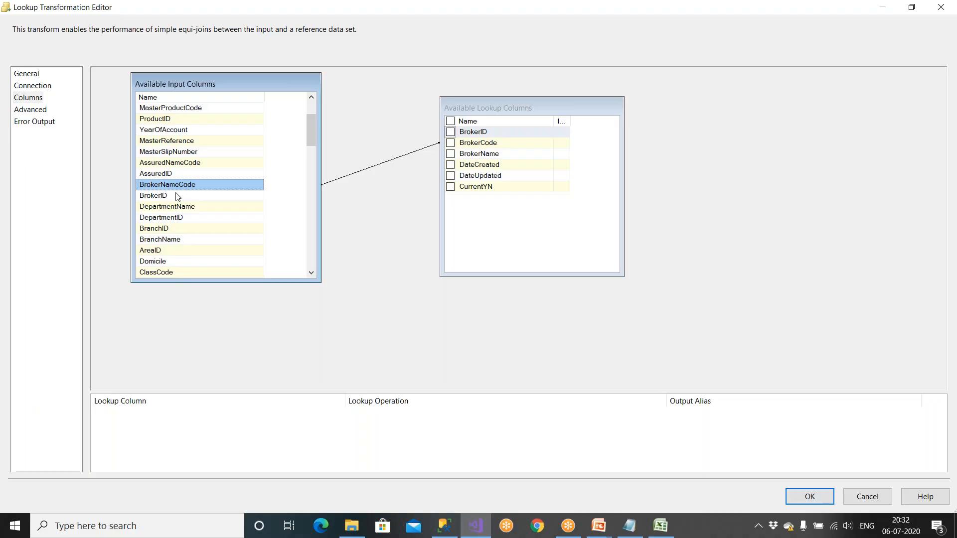
pyautogui.rightClick(369, 194)
pyautogui.click(393, 199)
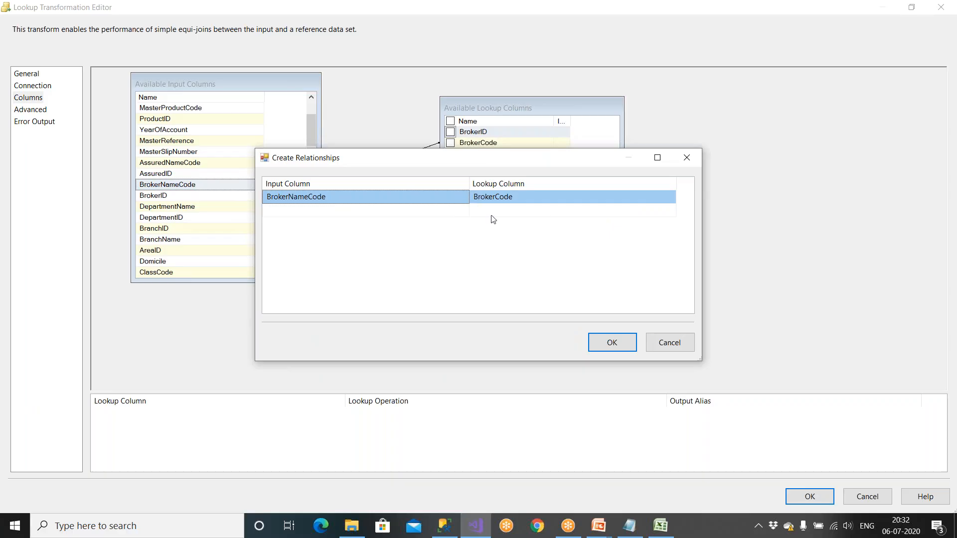
pyautogui.click(610, 342)
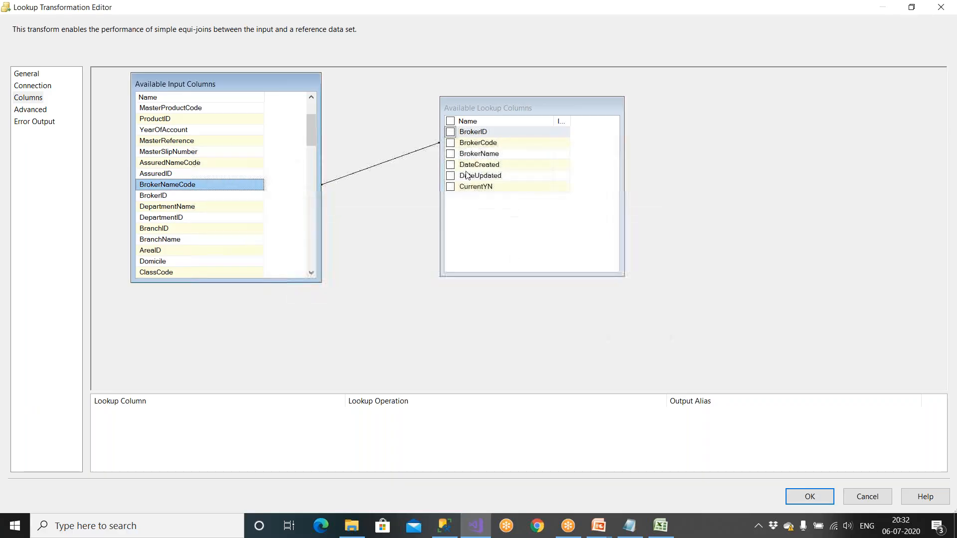
# Step: Return BrokerID from the lookup as a new column with the output alias BrokerID_Lkp and accept the lookup settings
pyautogui.click(450, 131)
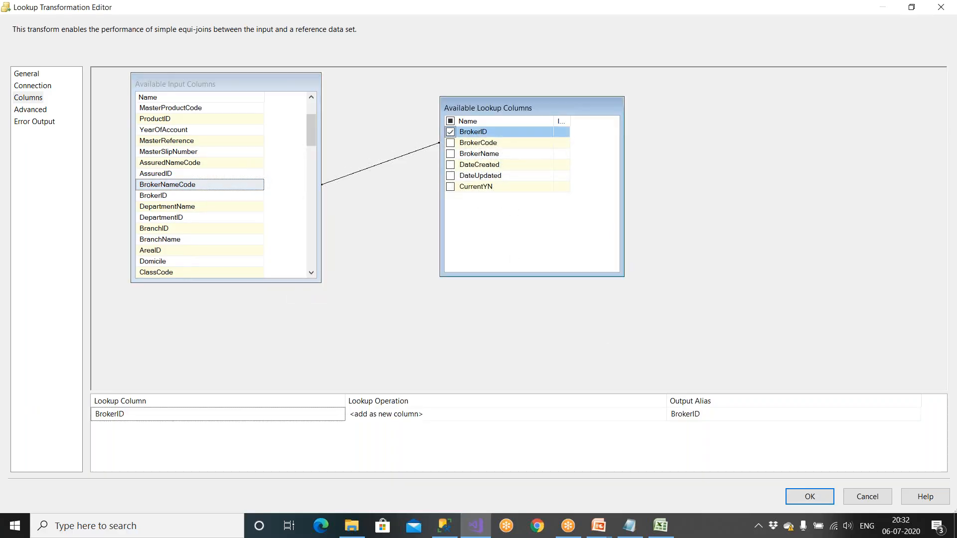
pyautogui.click(708, 414)
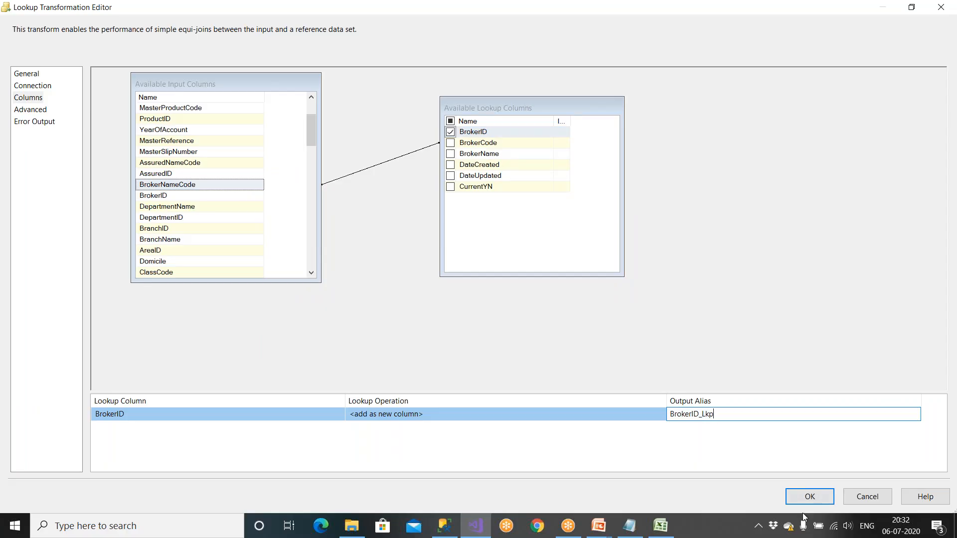
pyautogui.click(809, 498)
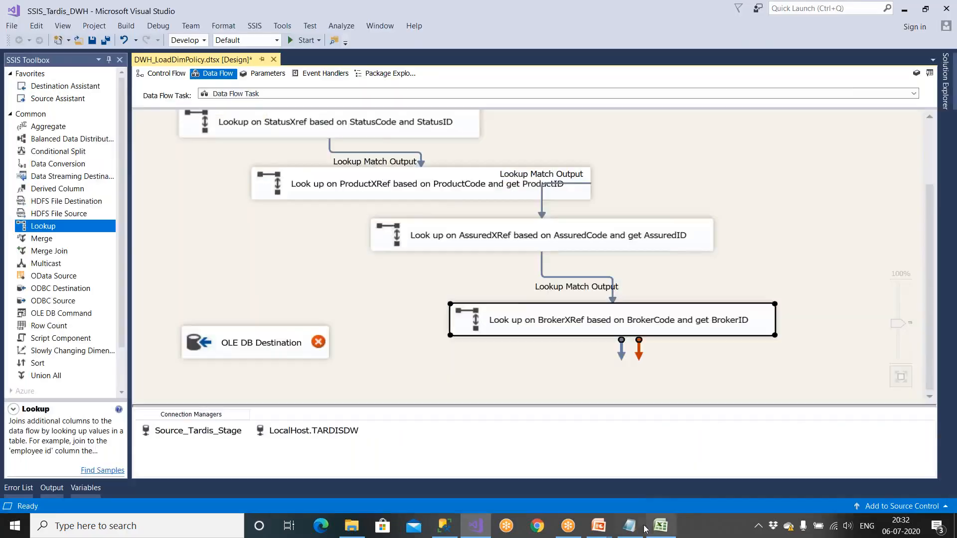
# Step: Switch to the ETL Mapping workbook in Excel, go through the completed lookup rules down to BrokerXRef, and save the workbook
pyautogui.click(631, 526)
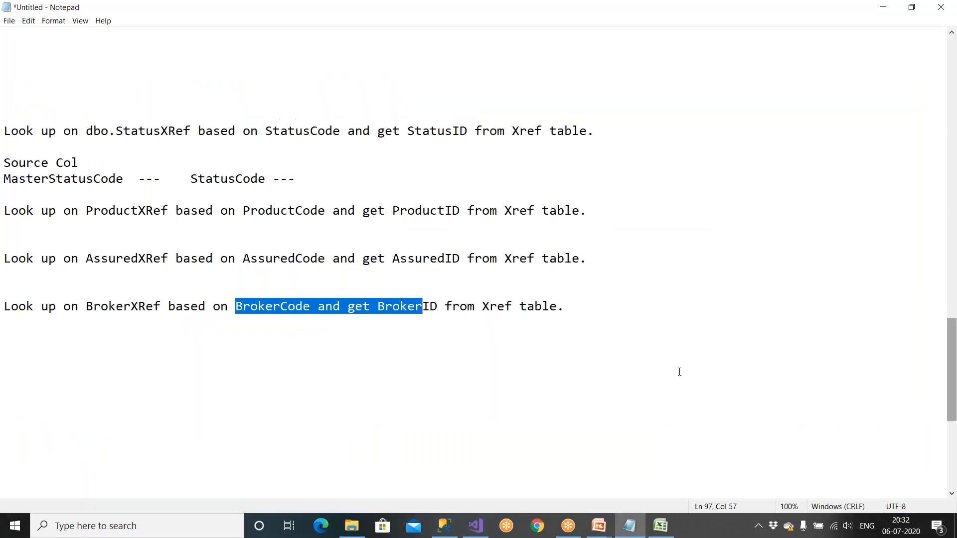
pyautogui.moveTo(446, 531)
pyautogui.click(446, 531)
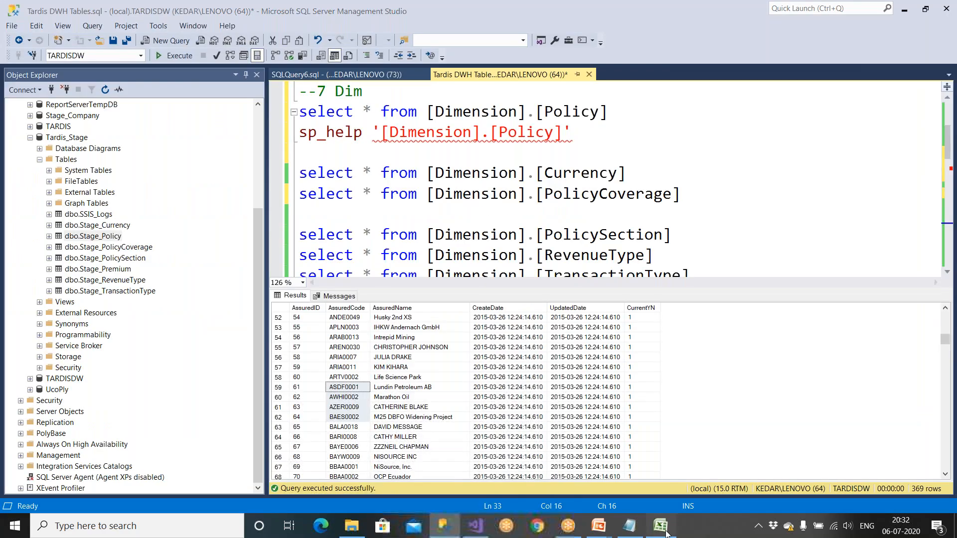
pyautogui.click(661, 526)
pyautogui.click(673, 212)
pyautogui.click(673, 287)
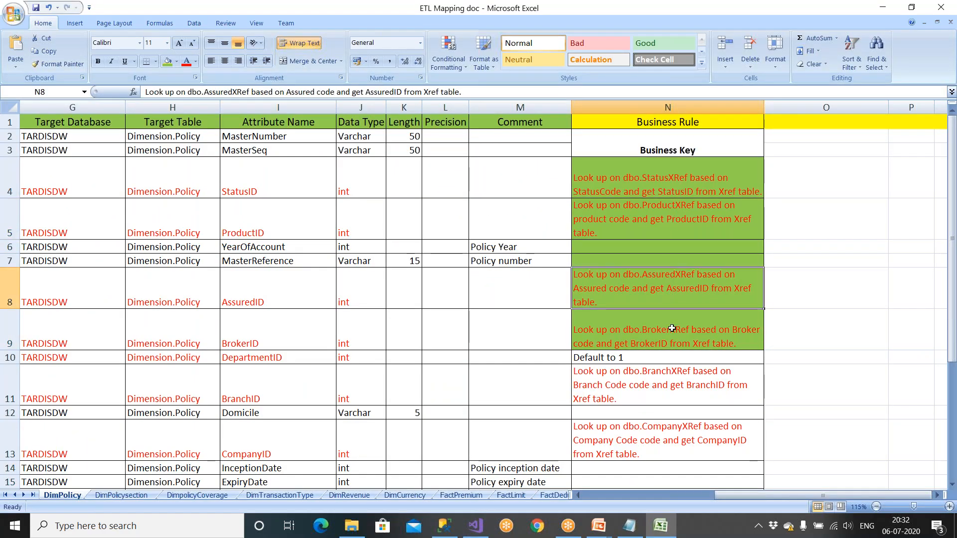
pyautogui.click(672, 329)
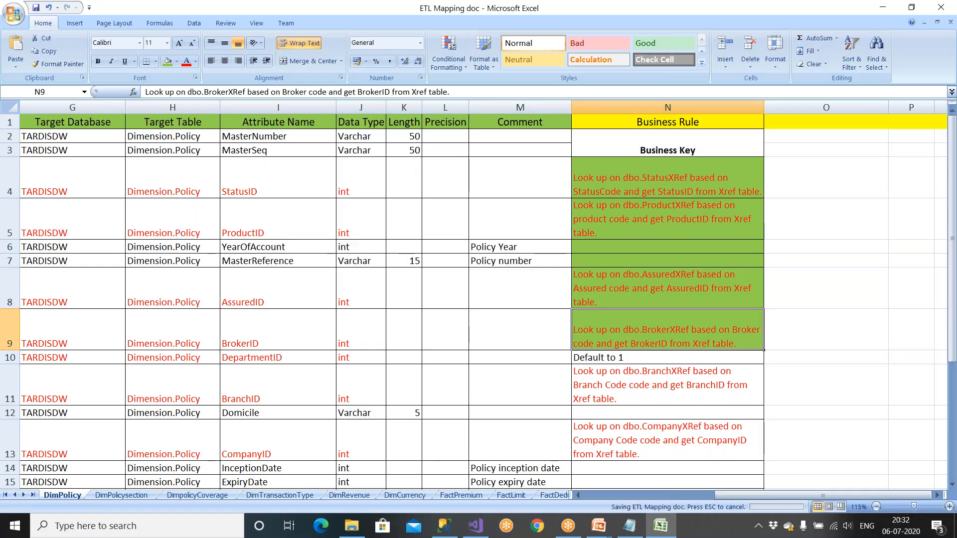
# Step: Examine the DepartmentID row of the DimPolicy mapping, from its source column through its target attribute to its business rule
pyautogui.click(641, 357)
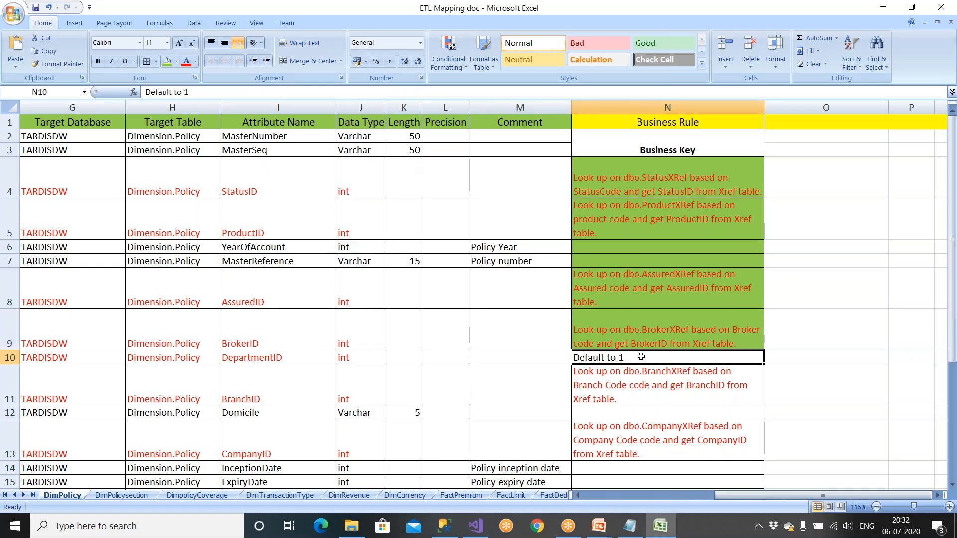
pyautogui.press('Left')
pyautogui.press('Left')
pyautogui.press('Left')
pyautogui.press('Left')
pyautogui.press('Left')
pyautogui.press('Left')
pyautogui.press('Left')
pyautogui.press('Left')
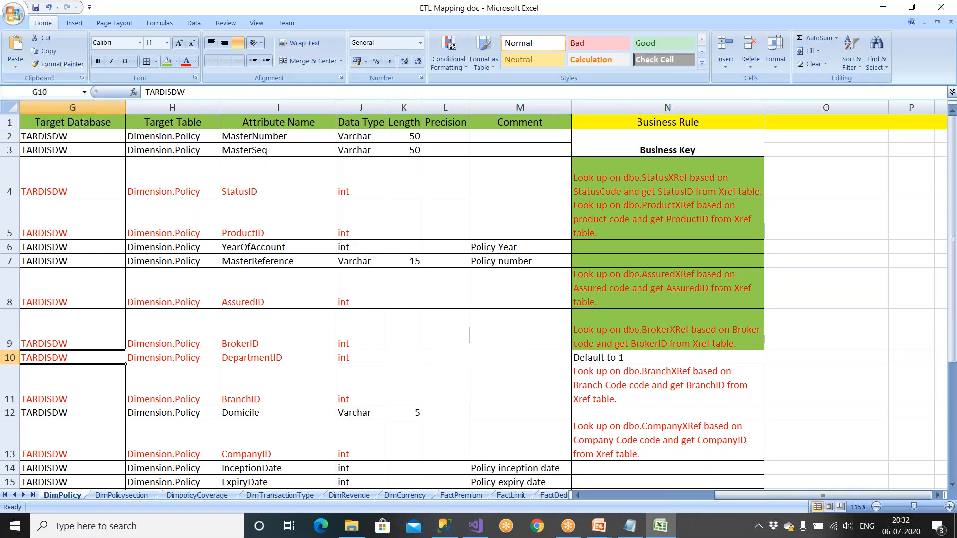
pyautogui.press('Left')
pyautogui.press('Left')
pyautogui.press('Left')
pyautogui.press('Left')
pyautogui.press('Right')
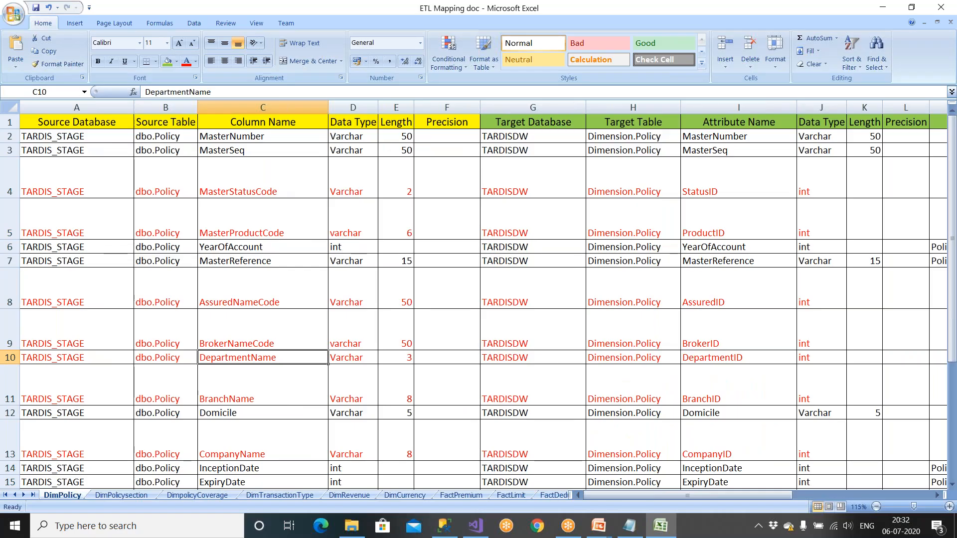
pyautogui.press('Right')
pyautogui.press('Right')
pyautogui.press('Right')
pyautogui.press('Right')
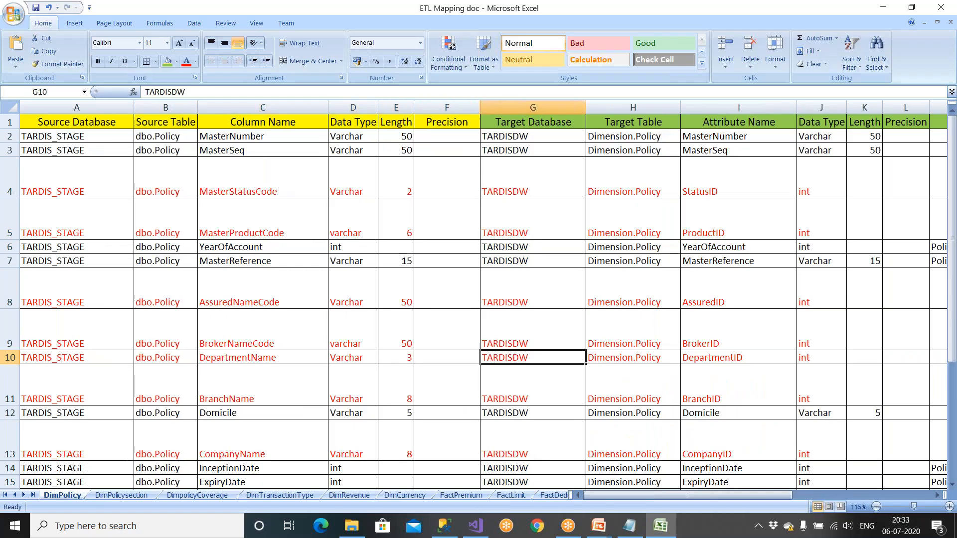
pyautogui.press('Right')
pyautogui.press('Right')
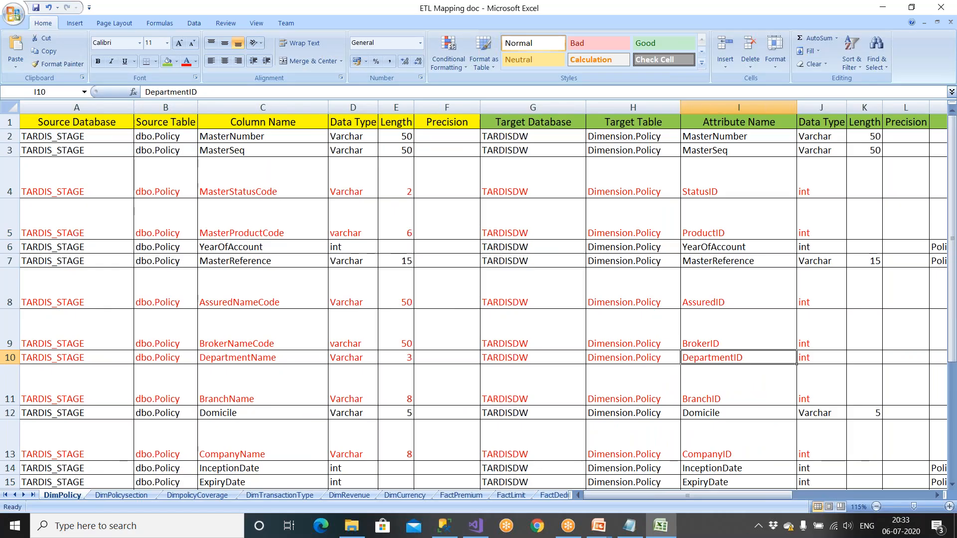
pyautogui.press('Right')
pyautogui.press('Right')
pyautogui.press('Right')
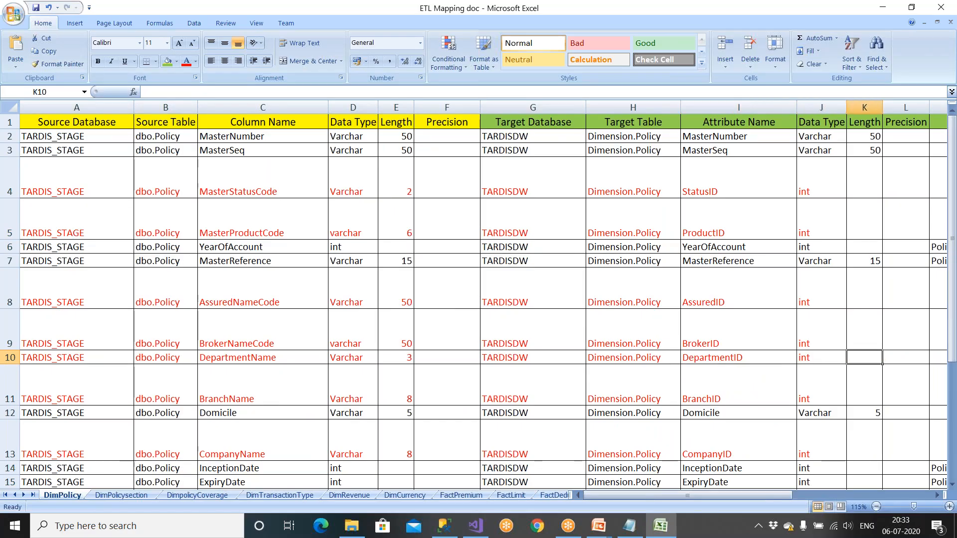
pyautogui.press('Right')
pyautogui.press('Right')
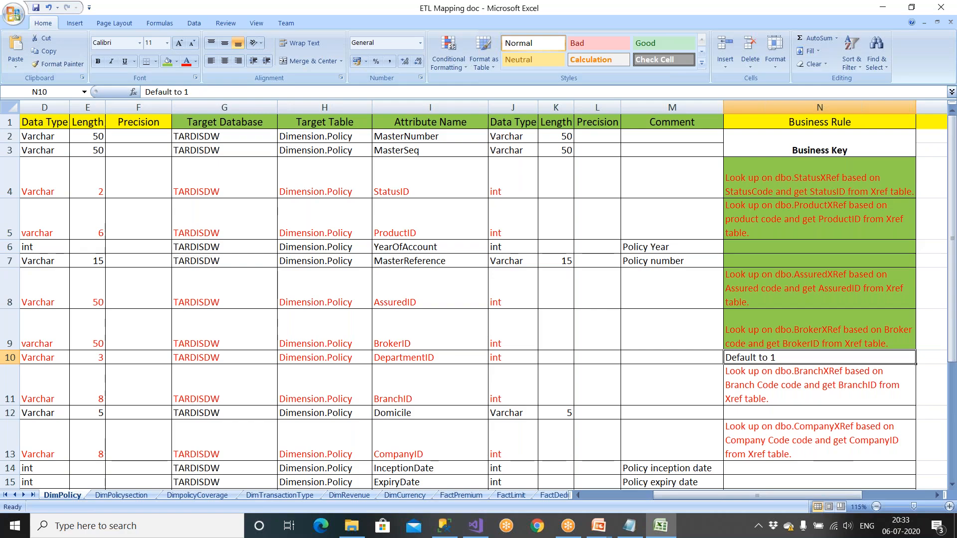
# Step: Switch to the Notepad notes and add a DeptName column to the header of the Emp_Stage sample table
pyautogui.hotkey('alt', 'Tab')
pyautogui.click(630, 525)
pyautogui.click(471, 356)
pyautogui.scroll(20, 471, 355)
pyautogui.scroll(-9, 465, 355)
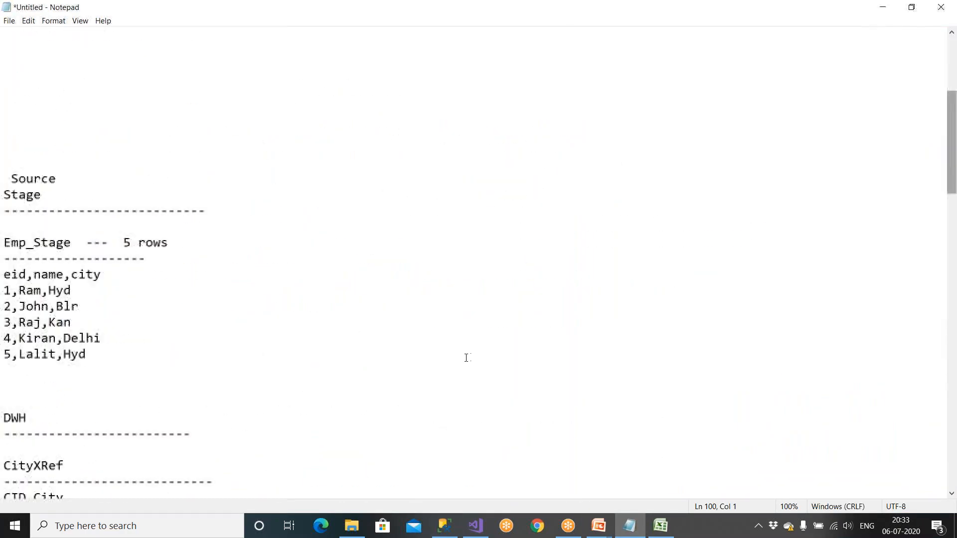
pyautogui.moveTo(91, 168); pyautogui.dragTo(5, 55)
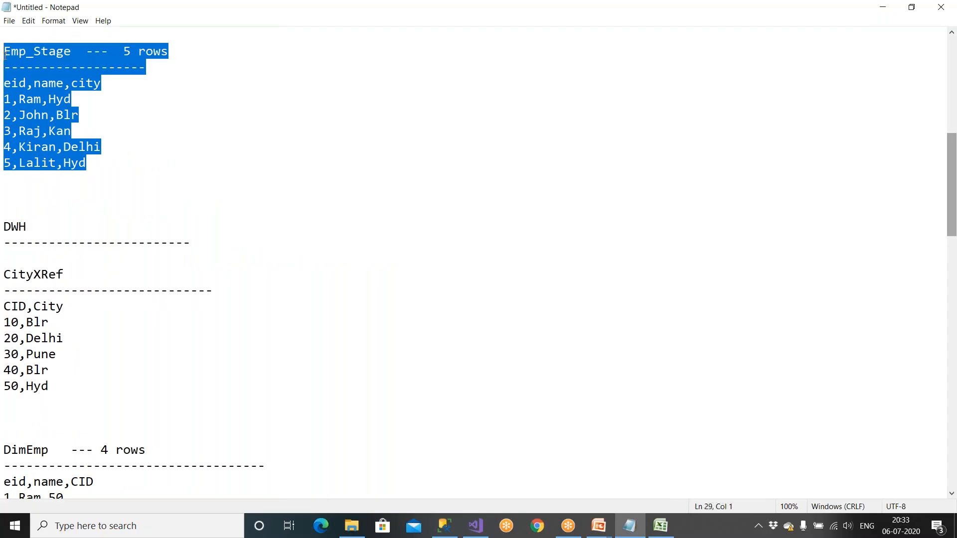
pyautogui.click(97, 85)
pyautogui.write(',DeptNa')
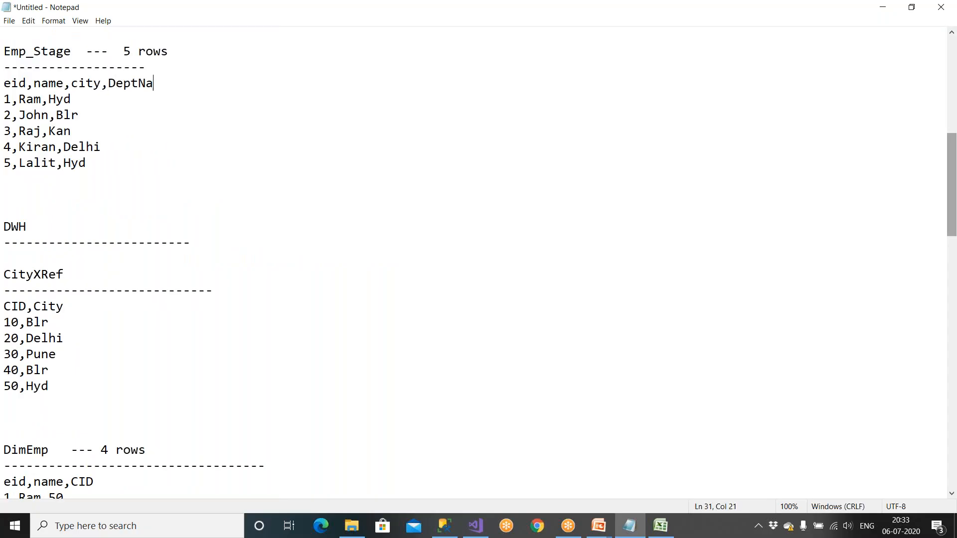
pyautogui.write('me')
# Step: Fill in DeptName for the five Emp_Stage rows, in order, as Sales, Tech, Sales, R and D, and Sales
pyautogui.write('Sales')
pyautogui.write('Tech')
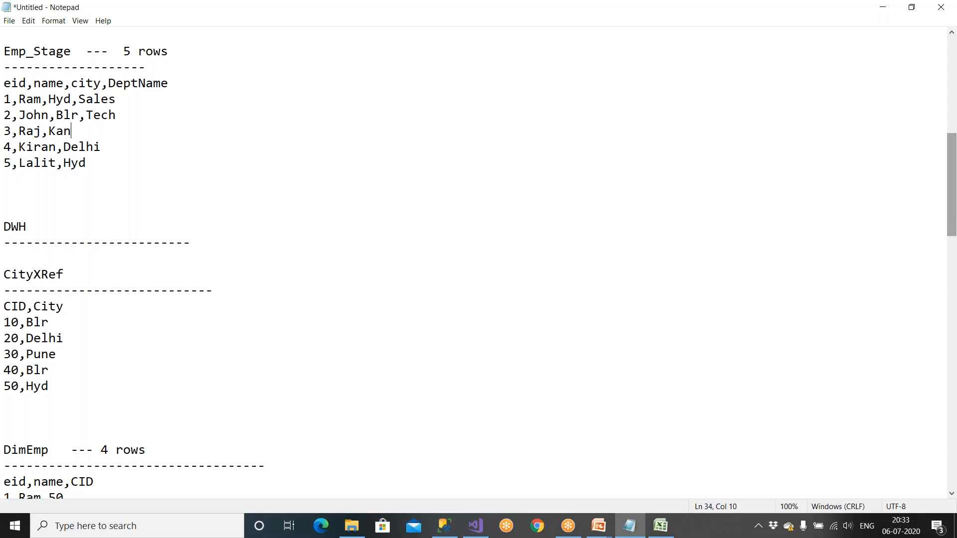
pyautogui.write('Sales')
pyautogui.write('R and D')
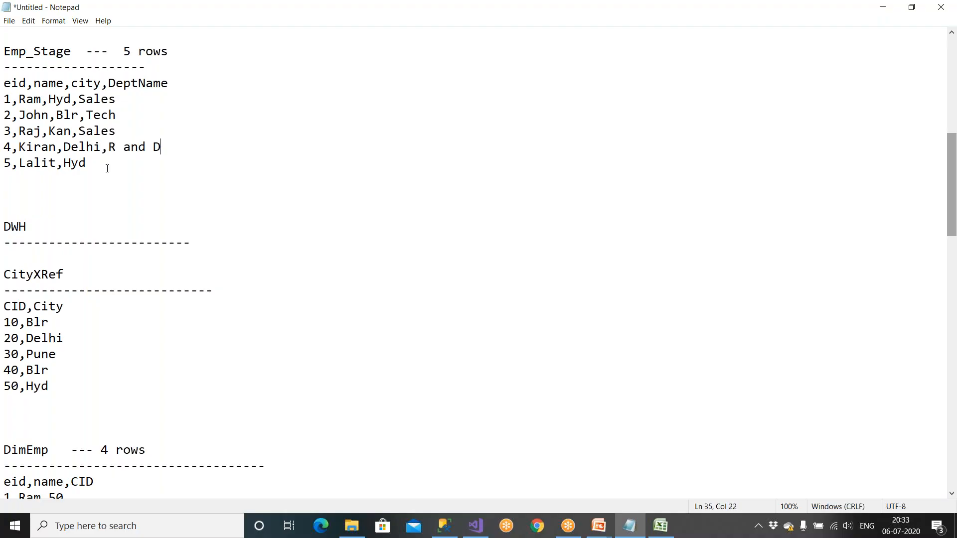
pyautogui.write('Sales')
# Step: Start a DeptXRef sample table below CityXRef with its title and a dashed line underneath
pyautogui.moveTo(45, 383); pyautogui.dragTo(5, 279)
pyautogui.click(61, 384)
pyautogui.press('Return')
pyautogui.press('Return')
pyautogui.press('Return')
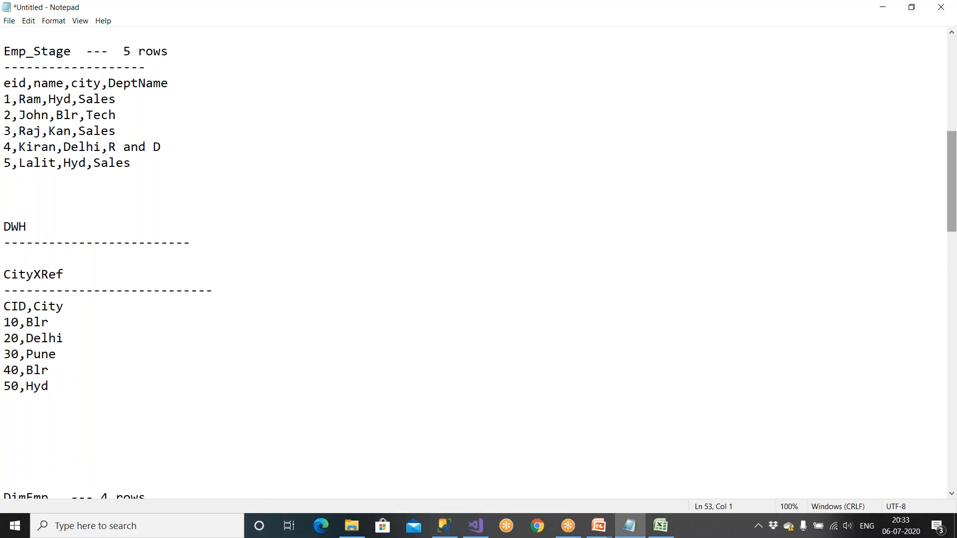
pyautogui.write('R')
pyautogui.press('BackSpace')
pyautogui.write('Dept')
pyautogui.write('XRef')
pyautogui.press('Return')
pyautogui.write('----------------------')
pyautogui.press('Return')
# Step: Enter the header DeptID,DeptName for the DeptXRef table and add blank lines between it and the DimEmp table
pyautogui.write('DeptID')
pyautogui.press('BackSpace')
pyautogui.press('BackSpace')
pyautogui.write('OD')
pyautogui.press('BackSpace')
pyautogui.press('BackSpace')
pyautogui.write('ID,DeptName')
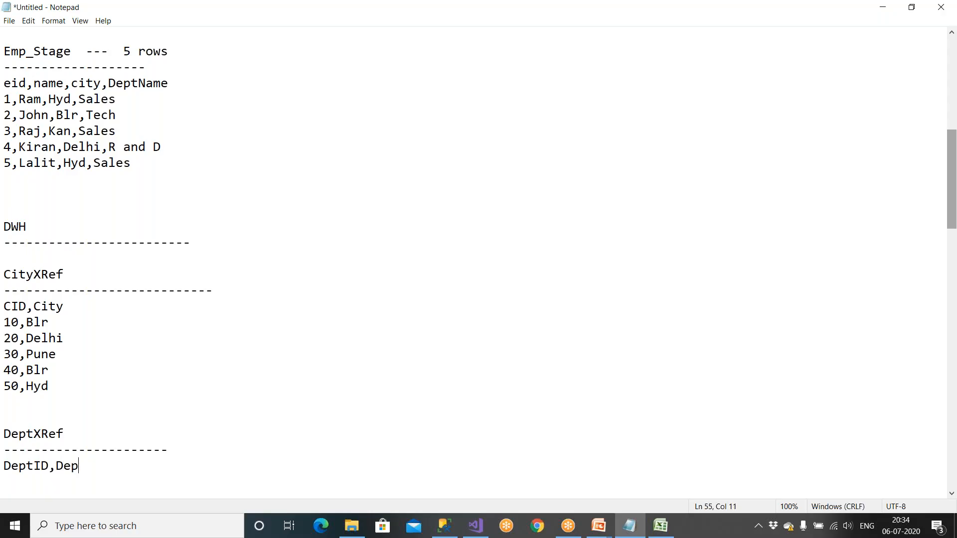
pyautogui.press('Return')
pyautogui.press('Return')
pyautogui.press('Return')
pyautogui.press('Return')
pyautogui.press('Return')
pyautogui.press('Return')
pyautogui.press('Return')
pyautogui.press('Return')
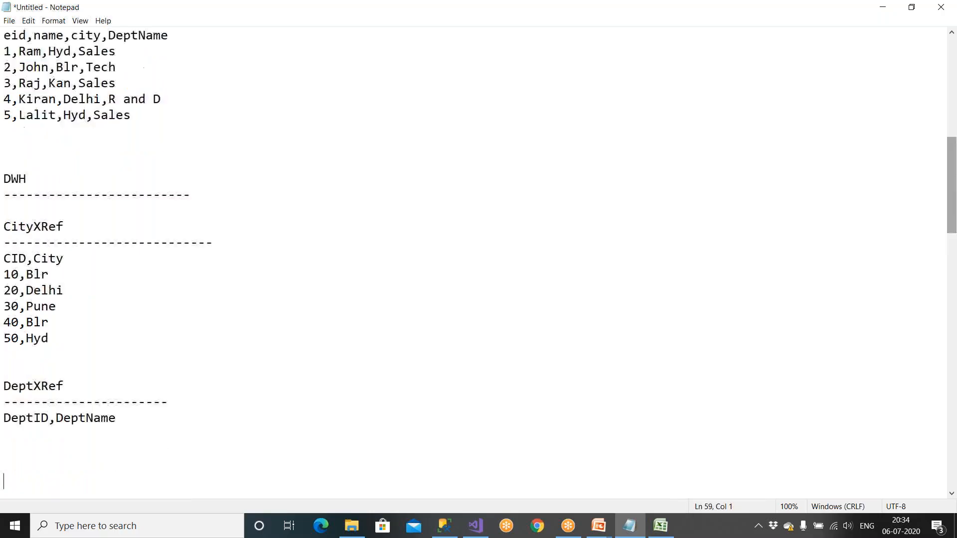
pyautogui.press('BackSpace')
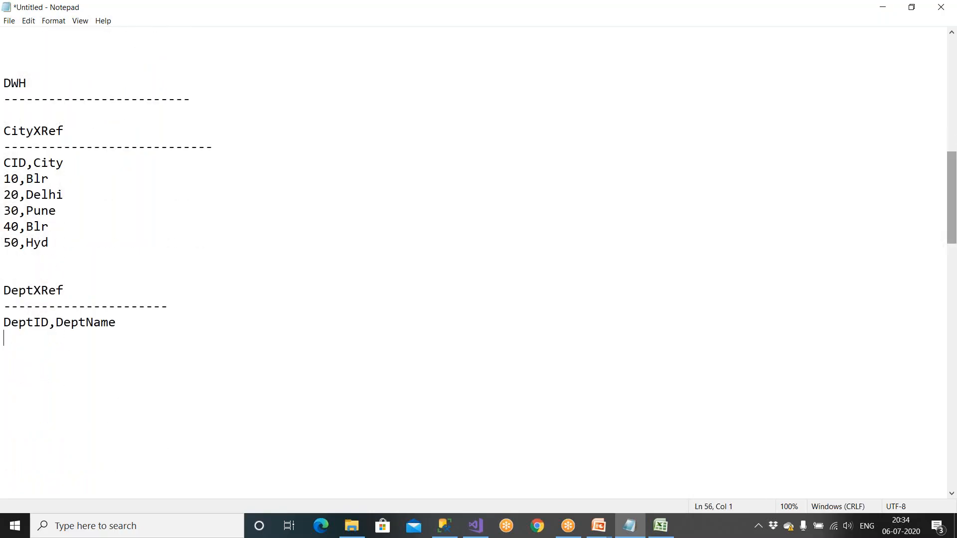
# Step: Fill the DeptXRef table with the rows 1 Sales, 2 Tech, 3 R and D, and 4 Accounts
pyautogui.write('1, Sales ')
pyautogui.write('2')
pyautogui.write(', Tect')
pyautogui.press('BackSpace')
pyautogui.write('h')
pyautogui.press('Return')
pyautogui.write('3')
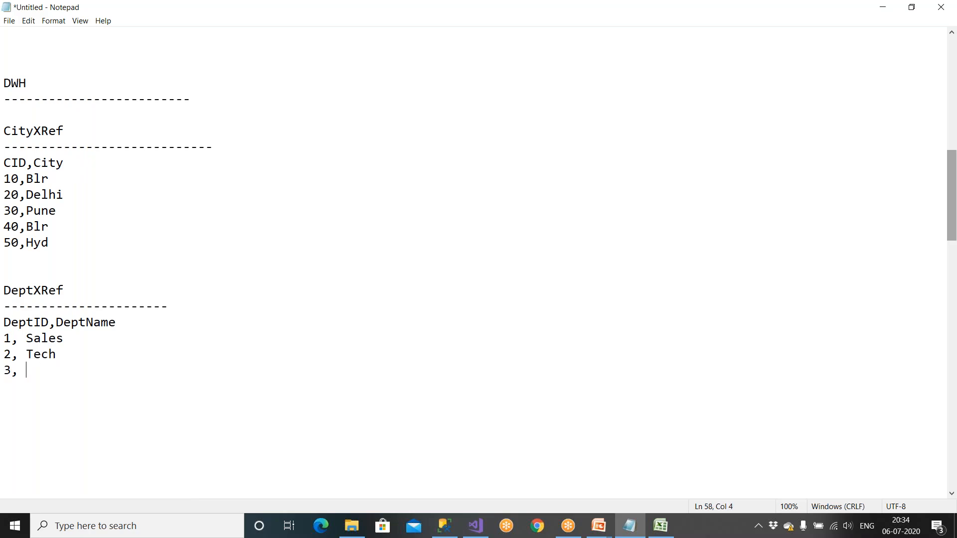
pyautogui.write(', Raj')
pyautogui.press('BackSpace')
pyautogui.press('BackSpace')
pyautogui.write('and D')
pyautogui.press('Return')
pyautogui.write('4, Accout')
pyautogui.press('BackSpace')
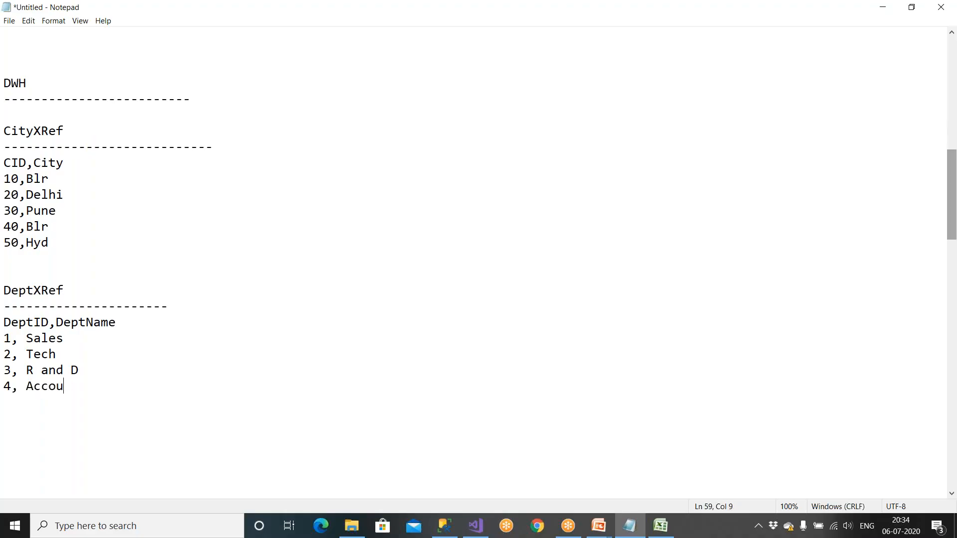
pyautogui.write('nts')
# Step: Review DeptXRef and the DeptName source column, and add a DeptID column to the header of the DimEmp sample table
pyautogui.moveTo(3, 290); pyautogui.dragTo(139, 304)
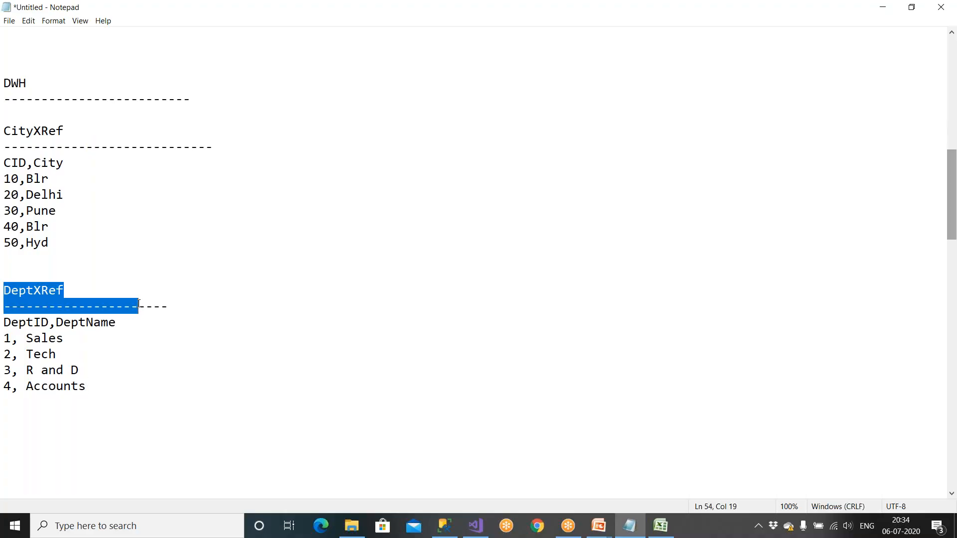
pyautogui.scroll(4, 139, 304)
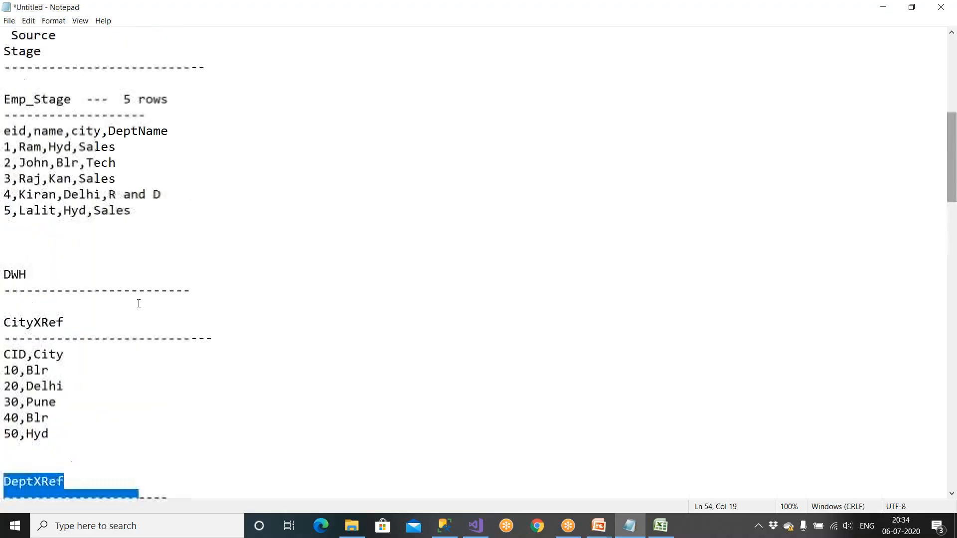
pyautogui.moveTo(110, 131); pyautogui.dragTo(184, 139)
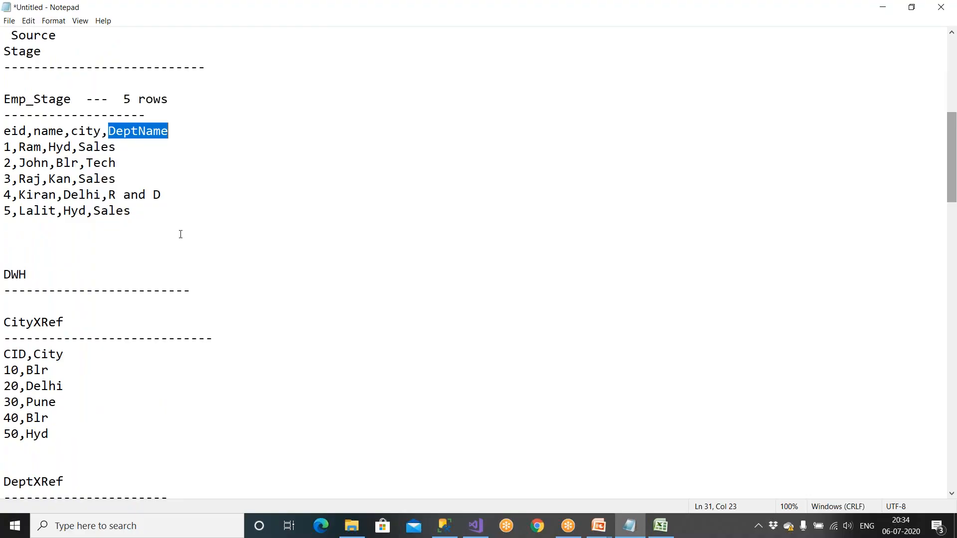
pyautogui.scroll(-5, 177, 301)
pyautogui.click(124, 275)
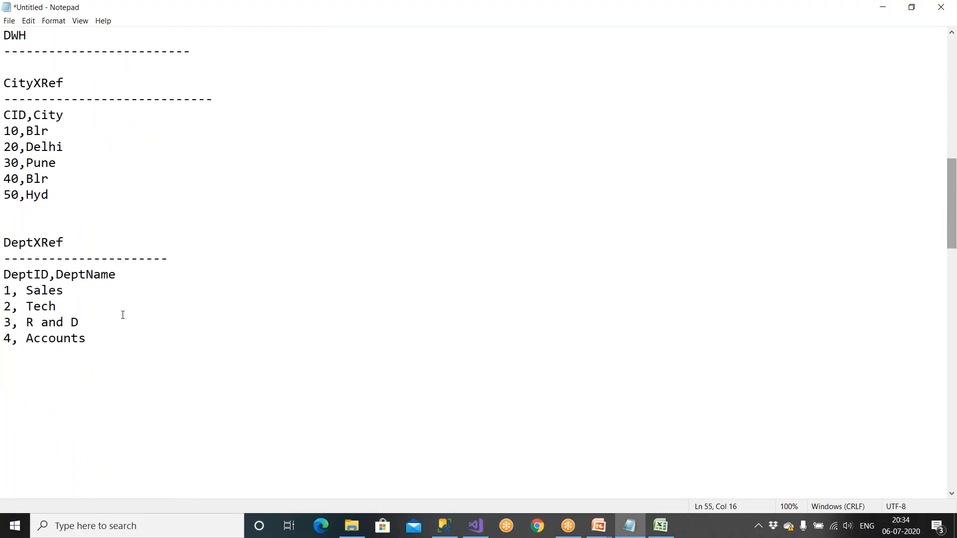
pyautogui.scroll(-5, 123, 315)
pyautogui.click(112, 338)
pyautogui.write(',Deptiu')
pyautogui.press('BackSpace')
pyautogui.press('BackSpace')
pyautogui.write('ID')
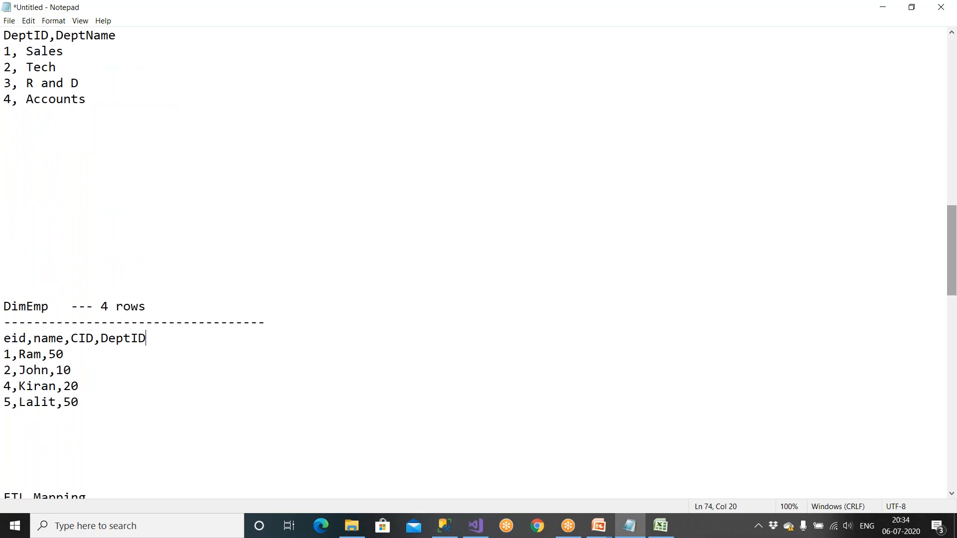
# Step: Set DeptID to 1 in all four rows of the DimEmp sample table
pyautogui.scroll(2, 473, 262)
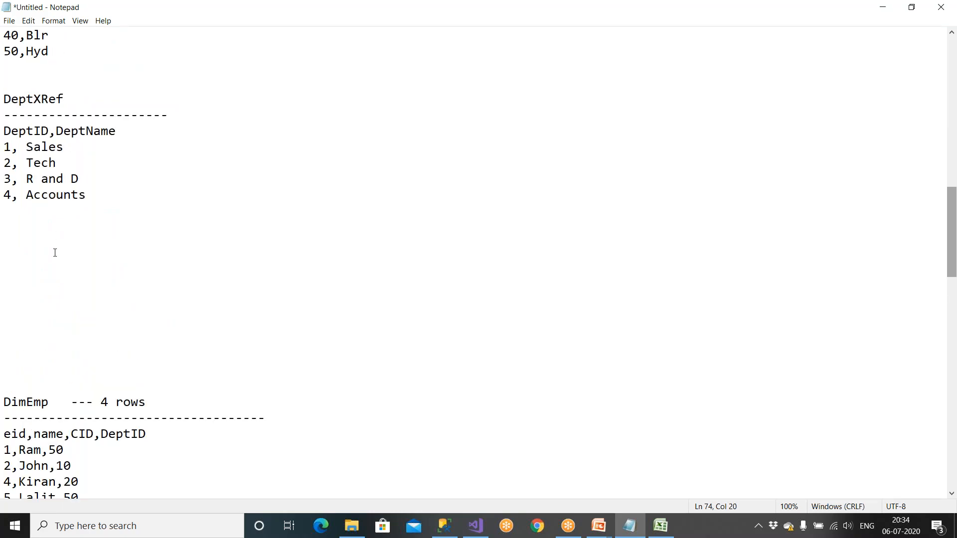
pyautogui.scroll(-1, 55, 253)
pyautogui.click(73, 402)
pyautogui.write(',1')
pyautogui.write(',1')
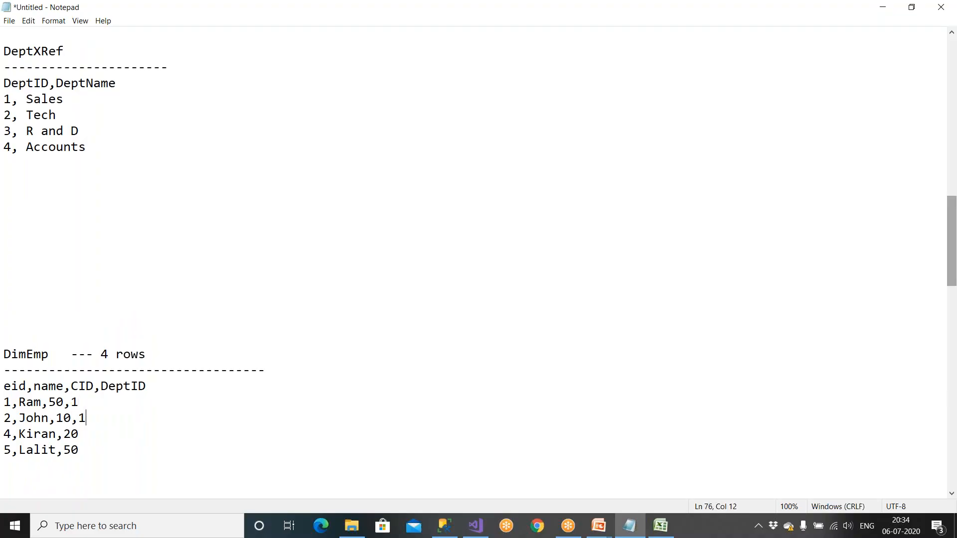
pyautogui.write(',11')
# Step: Compare the Emp_Stage department names with the Sales ID in DeptXRef and the DeptID column in DimEmp
pyautogui.scroll(8, 185, 313)
pyautogui.moveTo(79, 98); pyautogui.dragTo(145, 147)
pyautogui.moveTo(94, 163); pyautogui.dragTo(130, 163)
pyautogui.scroll(-3, 146, 307)
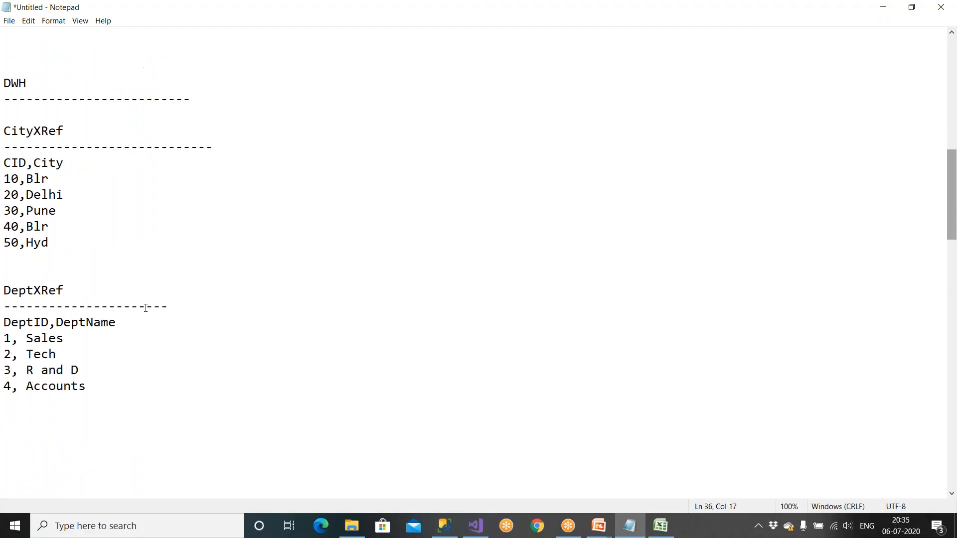
pyautogui.moveTo(12, 340); pyautogui.dragTo(3, 340)
pyautogui.scroll(-7, 22, 342)
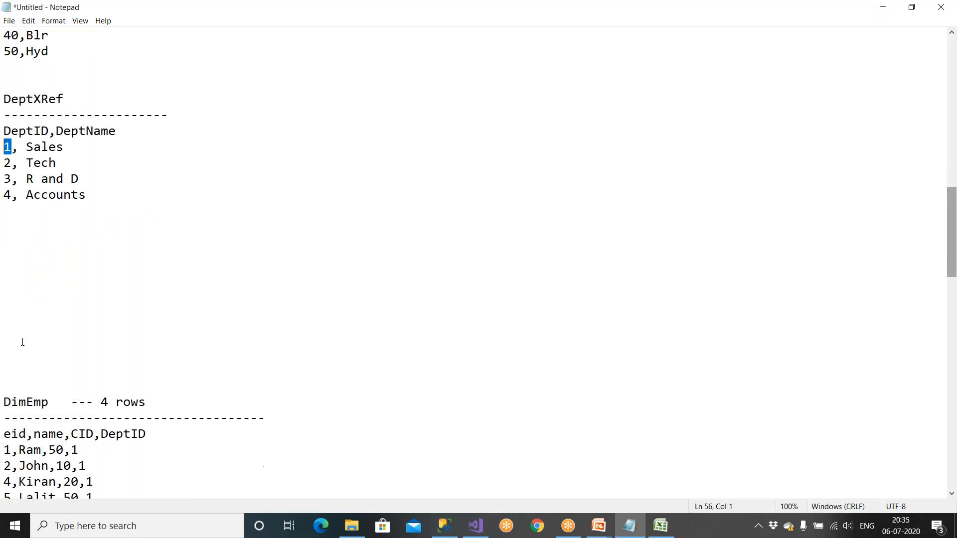
pyautogui.moveTo(103, 291); pyautogui.dragTo(136, 291)
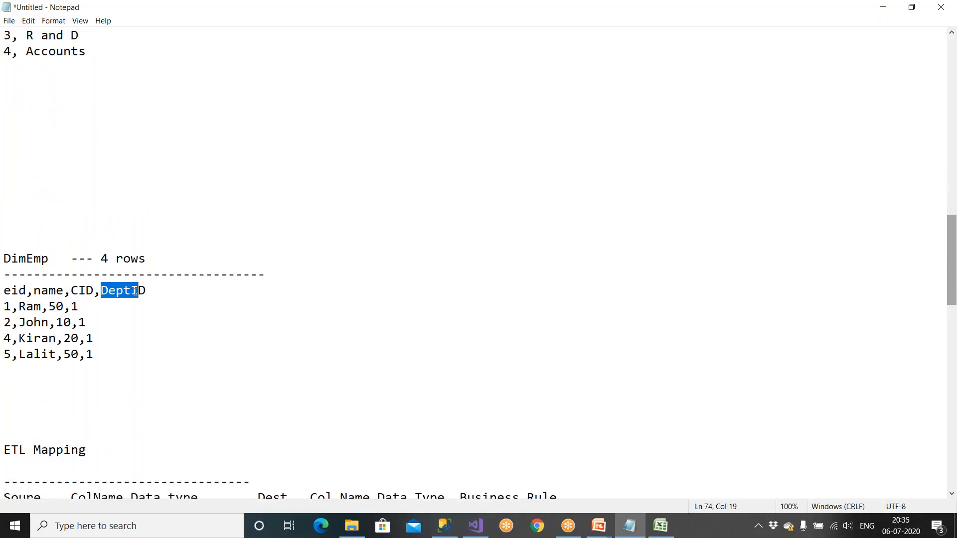
# Step: Compare the DeptID values in the DimEmp rows with the Emp_Stage department names and the Sales entry in DeptXRef
pyautogui.moveTo(71, 306); pyautogui.dragTo(94, 339)
pyautogui.scroll(10, 118, 349)
pyautogui.moveTo(111, 89); pyautogui.dragTo(161, 83)
pyautogui.scroll(-4, 173, 318)
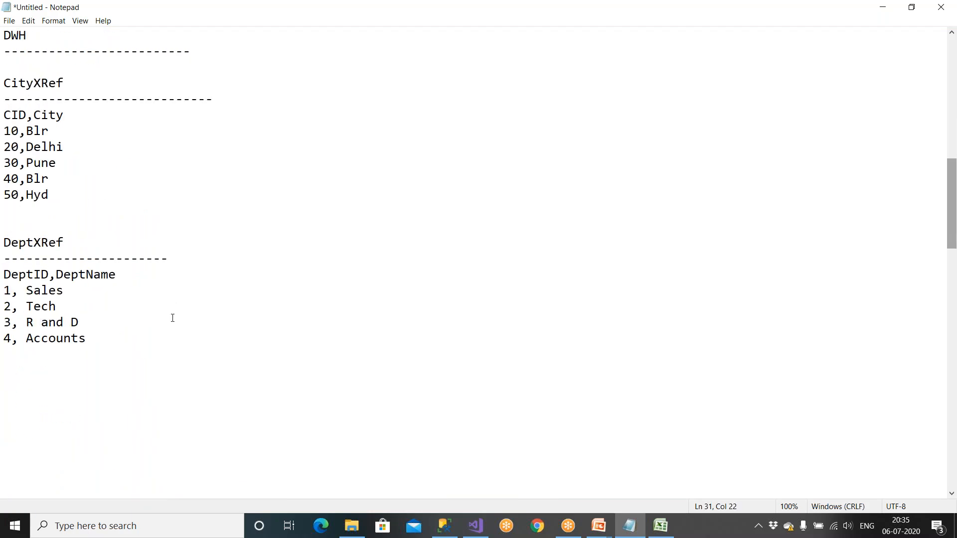
pyautogui.scroll(-6, 150, 327)
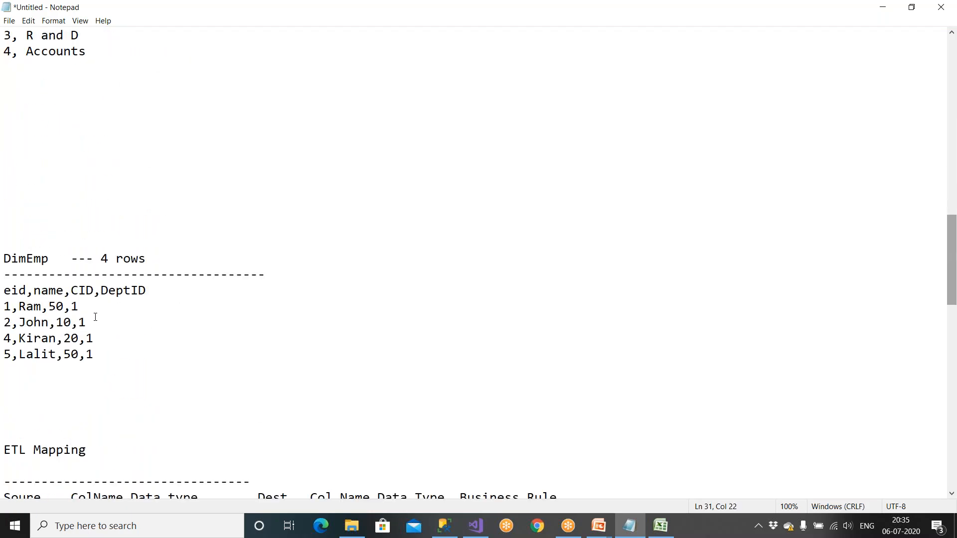
pyautogui.moveTo(72, 307); pyautogui.dragTo(96, 316)
pyautogui.scroll(-1, 96, 316)
pyautogui.click(96, 317)
pyautogui.scroll(4, 84, 289)
pyautogui.moveTo(26, 148); pyautogui.dragTo(82, 146)
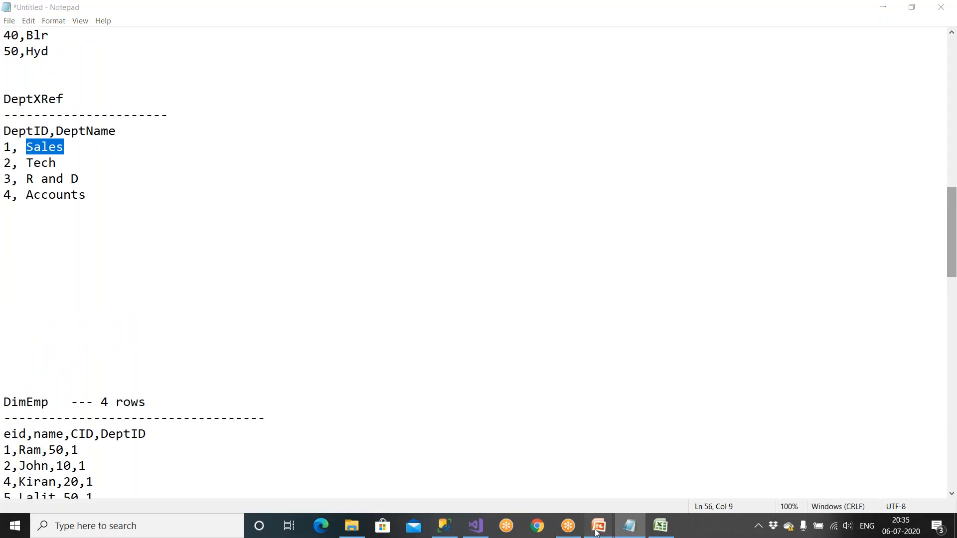
pyautogui.moveTo(598, 525)
pyautogui.click(650, 492)
pyautogui.click(650, 492)
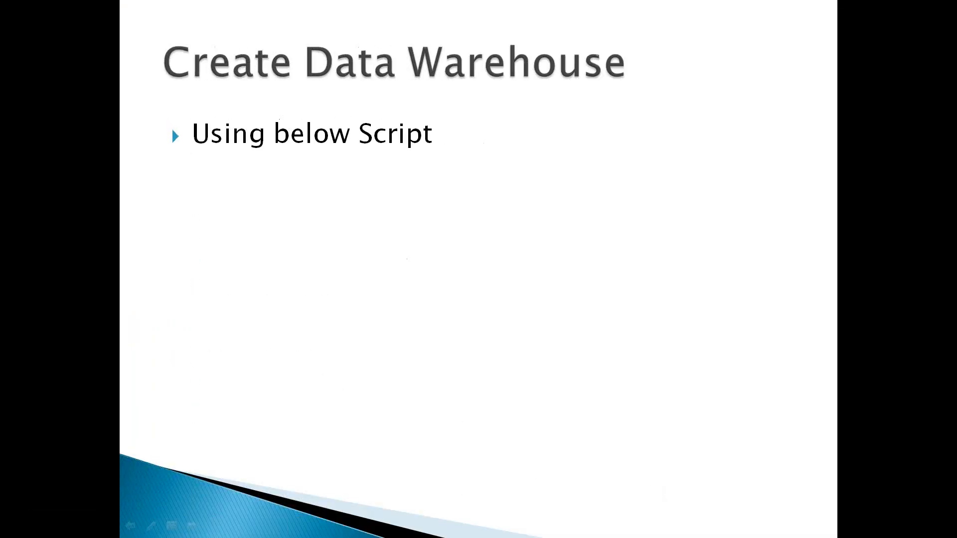
pyautogui.press('super')
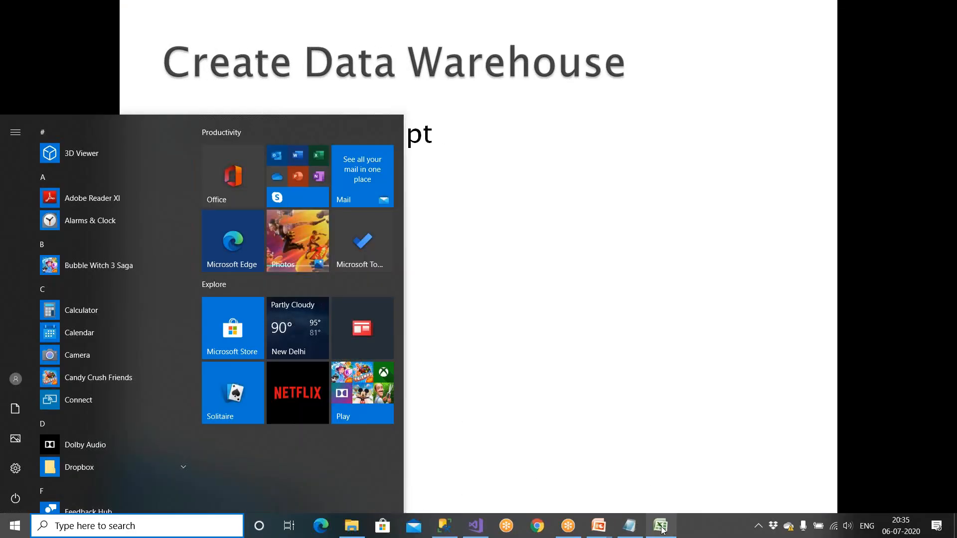
# Step: Switch to the ETL Mapping doc in Excel and examine the DepartmentName to DepartmentID row through to its business rule
pyautogui.click(660, 526)
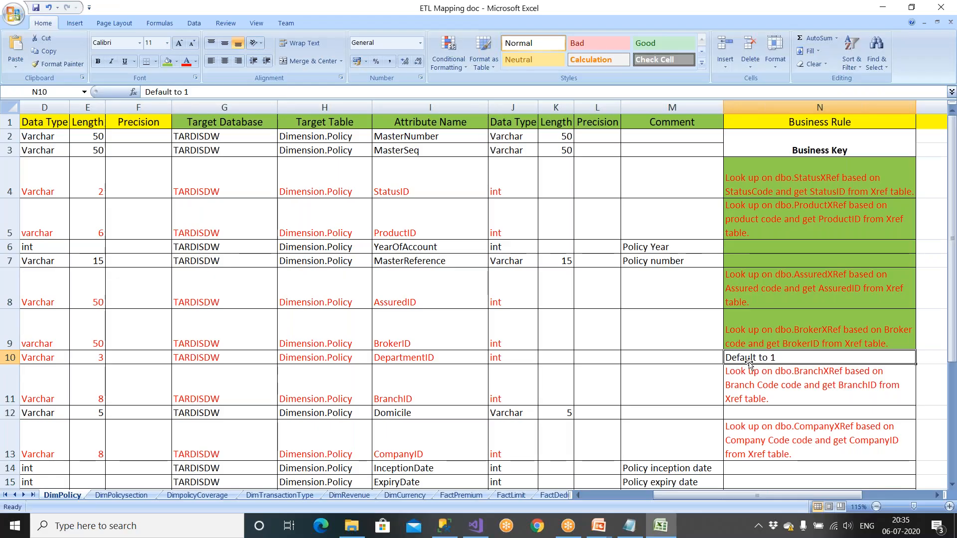
pyautogui.click(422, 360)
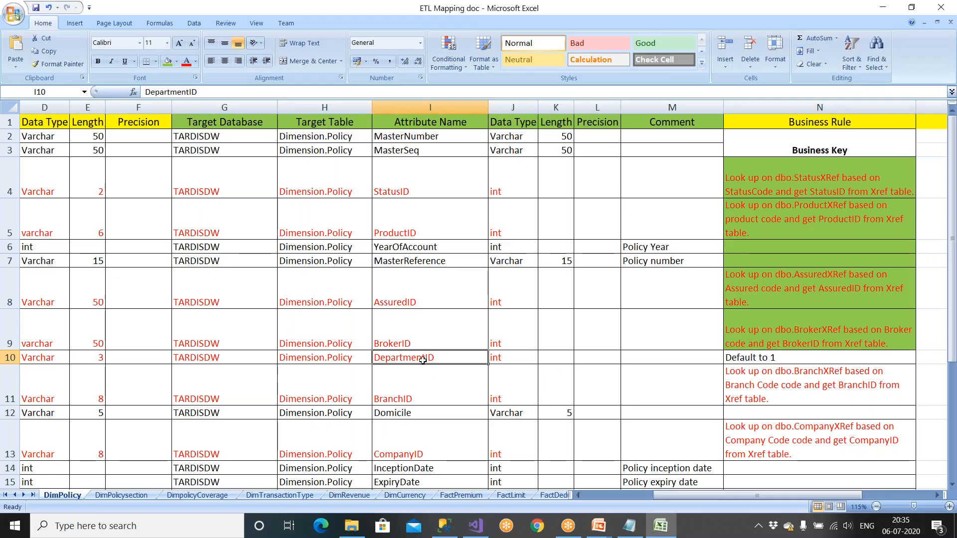
pyautogui.press('Left')
pyautogui.press('Left')
pyautogui.press('Left')
pyautogui.press('Left')
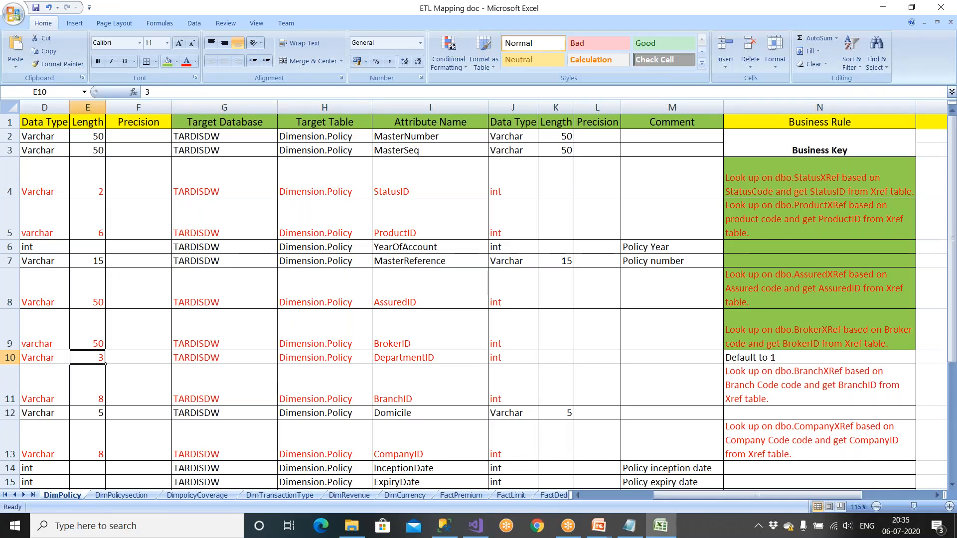
pyautogui.press('Left')
pyautogui.press('Left')
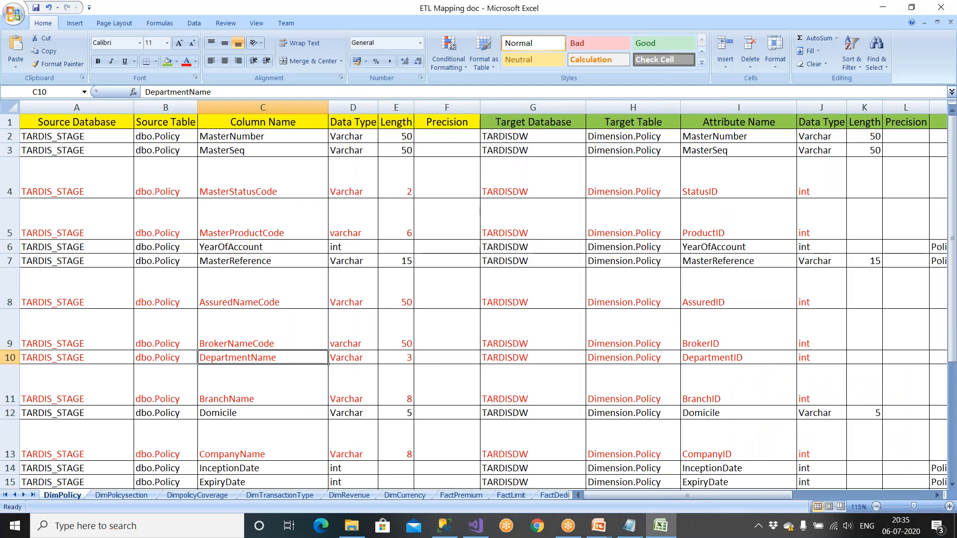
pyautogui.press('Right')
pyautogui.press('Right')
pyautogui.press('Right')
pyautogui.press('Right')
pyautogui.press('Right')
pyautogui.press('Right')
pyautogui.press('Right')
pyautogui.press('Right')
pyautogui.press('Right')
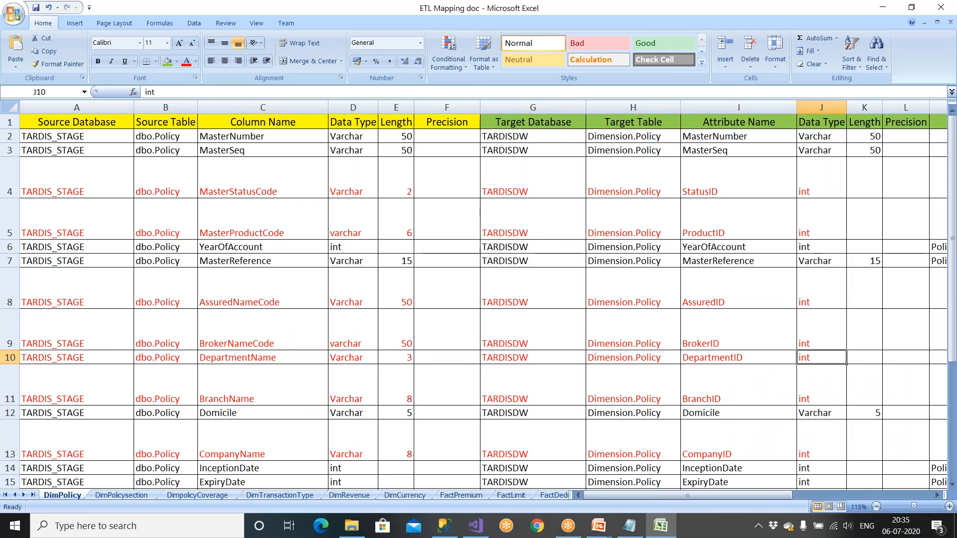
pyautogui.press('Right')
pyautogui.press('Right')
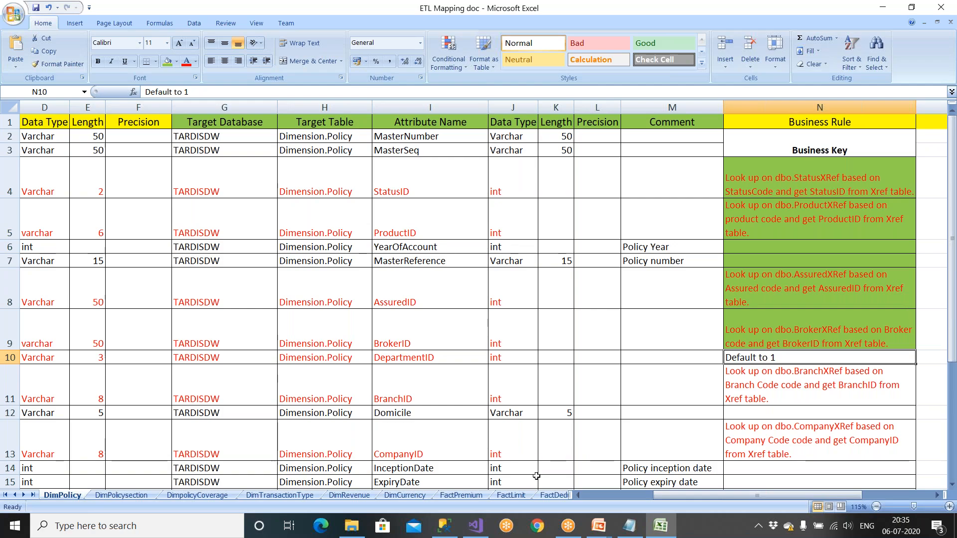
# Step: Switch to Visual Studio, add a Derived Column below the BrokerXRef lookup, and feed it the Lookup Match Output
pyautogui.click(477, 526)
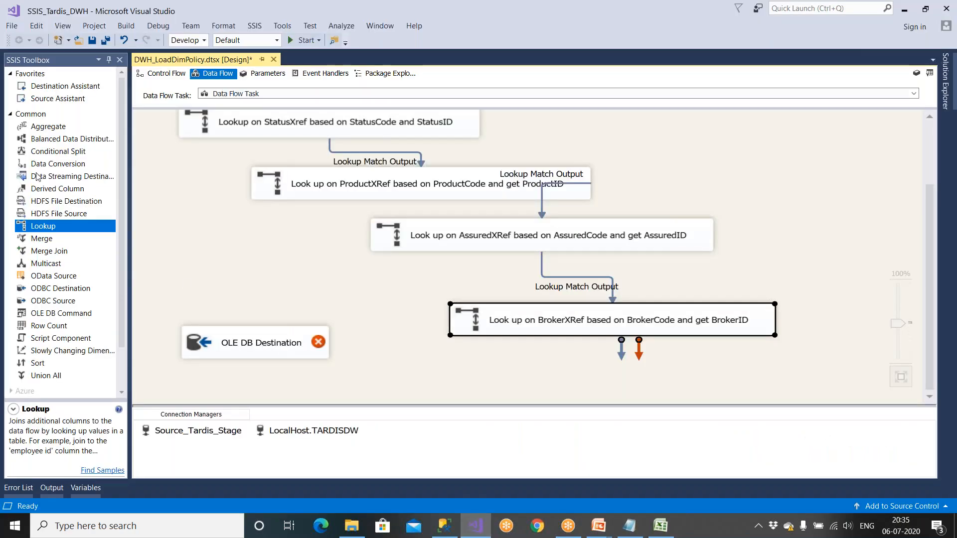
pyautogui.moveTo(55, 191); pyautogui.dragTo(474, 371)
pyautogui.moveTo(594, 347); pyautogui.dragTo(673, 364)
pyautogui.click(641, 274)
pyautogui.moveTo(626, 322); pyautogui.dragTo(629, 355)
pyautogui.click(547, 263)
pyautogui.click(407, 277)
pyautogui.click(531, 325)
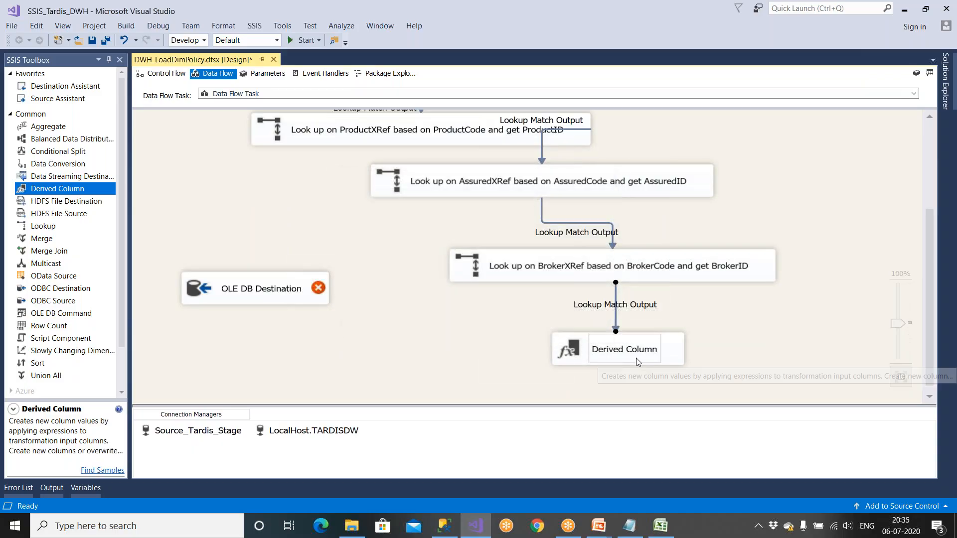
# Step: Rename the Derived Column transformation as "To give Def Values"
pyautogui.rightClick(636, 358)
pyautogui.click(594, 357)
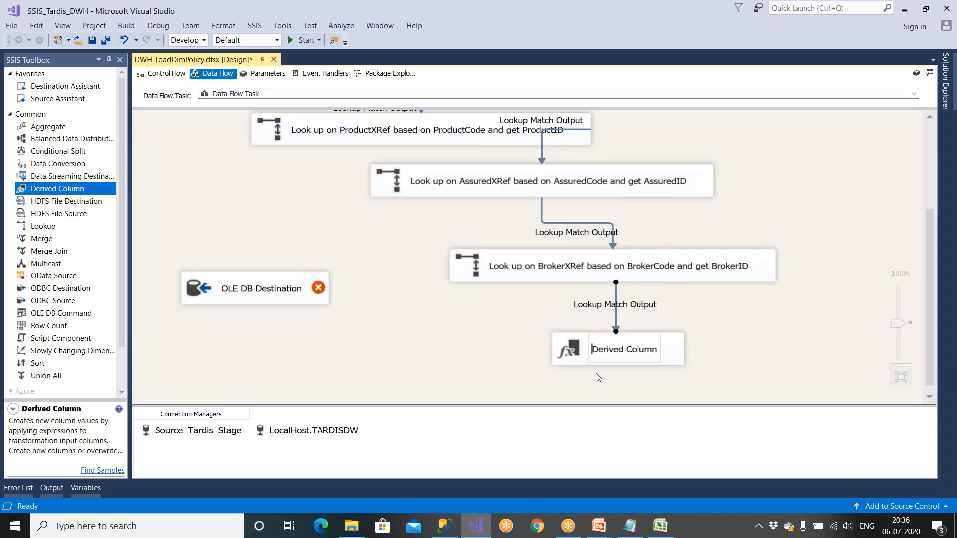
pyautogui.click(677, 359)
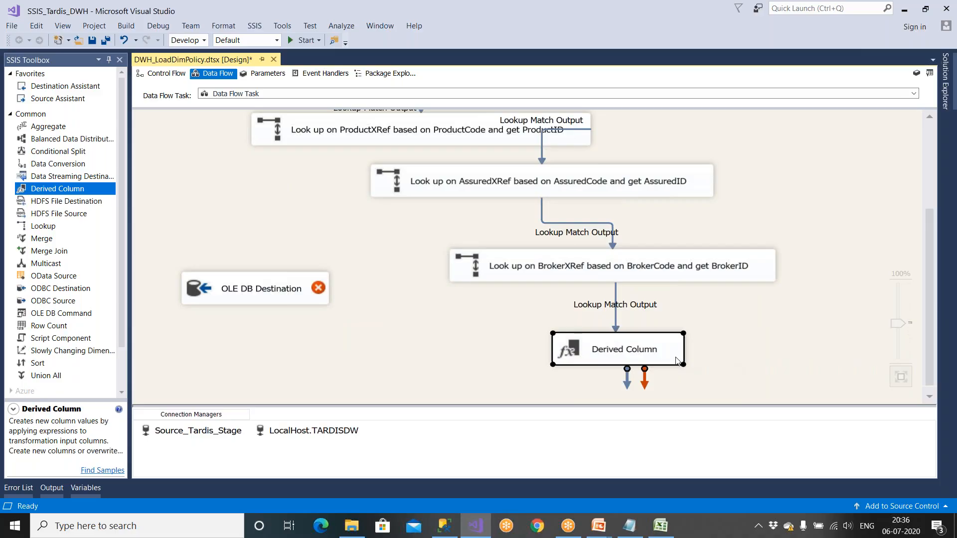
pyautogui.rightClick(677, 360)
pyautogui.click(699, 330)
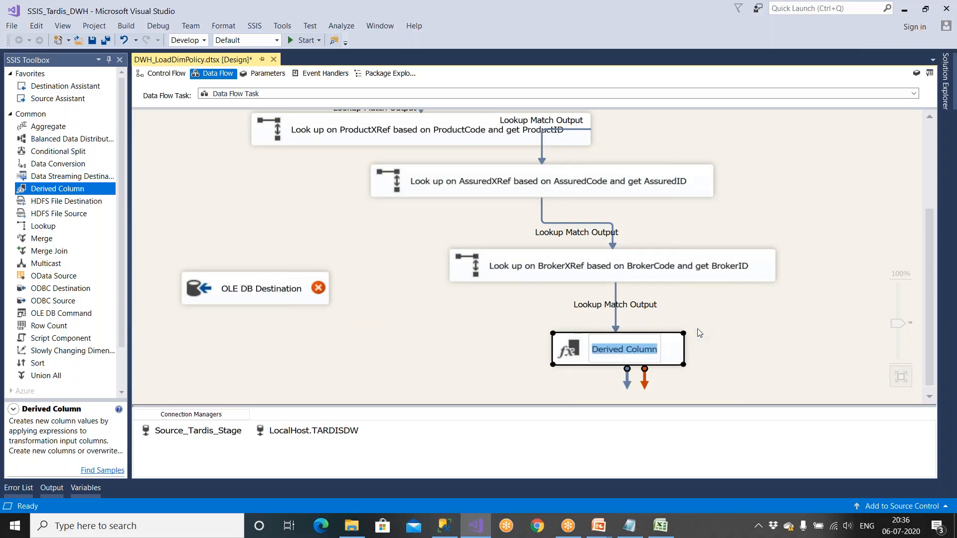
pyautogui.press('BackSpace')
pyautogui.write('To give Def Values')
pyautogui.press('Return')
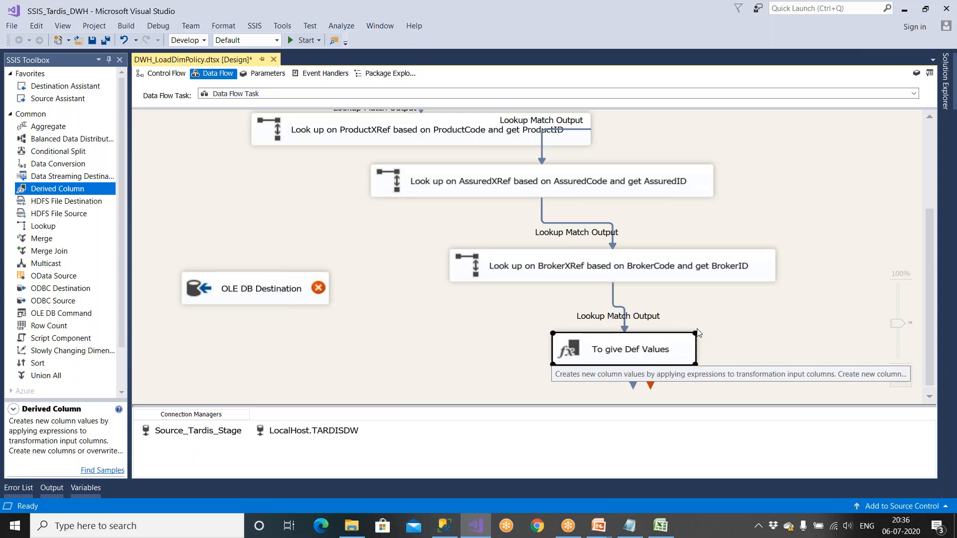
# Step: Open the "To give Def Values" transformation for editing, expand its input columns, and maximize the editor
pyautogui.doubleClick(695, 334)
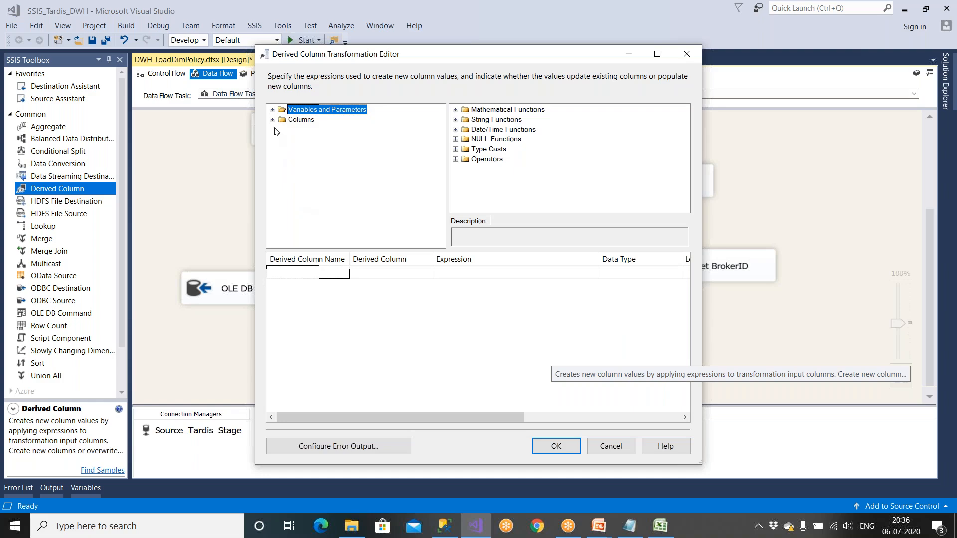
pyautogui.click(273, 121)
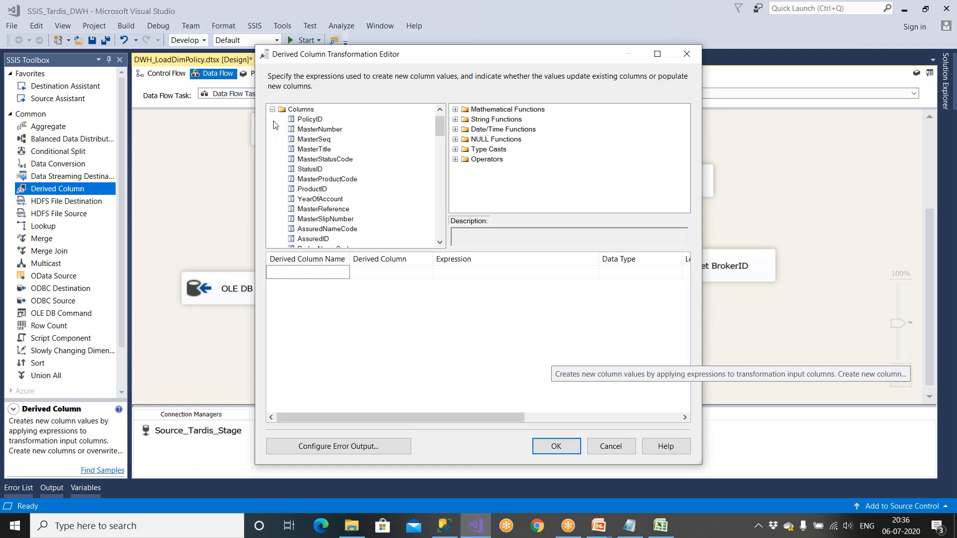
pyautogui.click(376, 277)
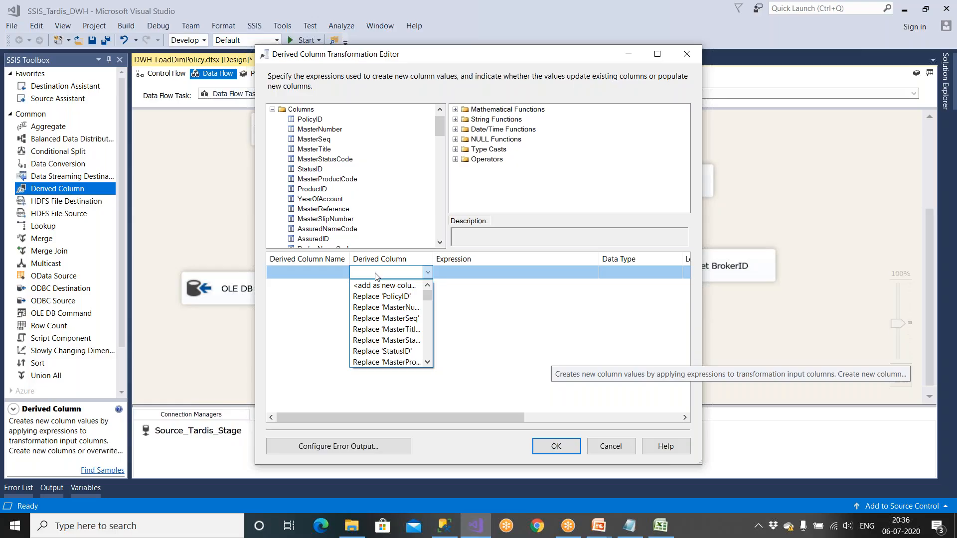
pyautogui.click(614, 451)
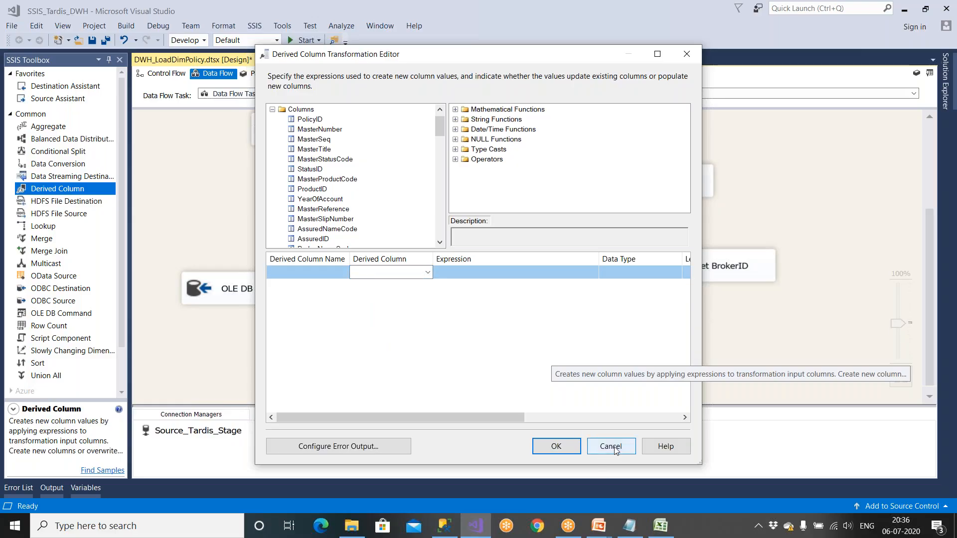
pyautogui.click(324, 277)
pyautogui.click(324, 278)
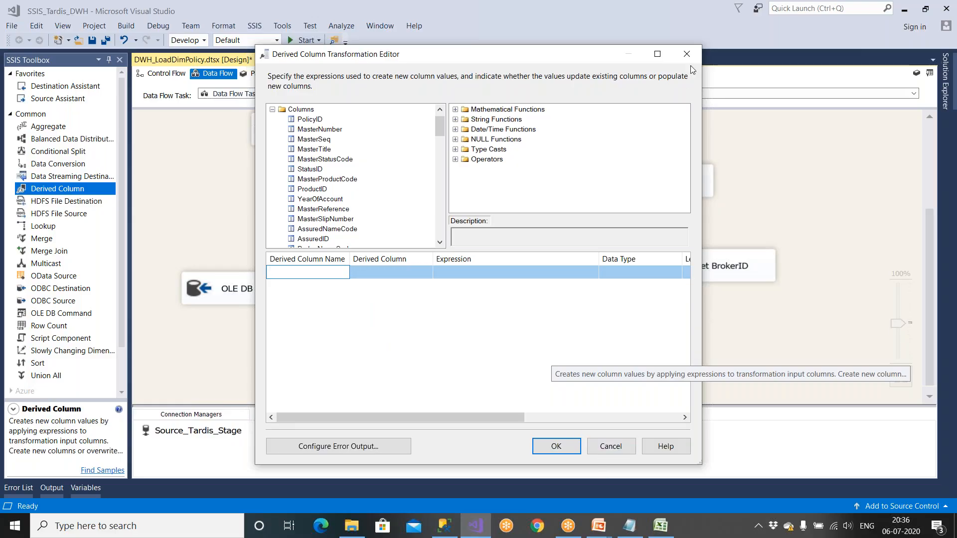
pyautogui.click(657, 55)
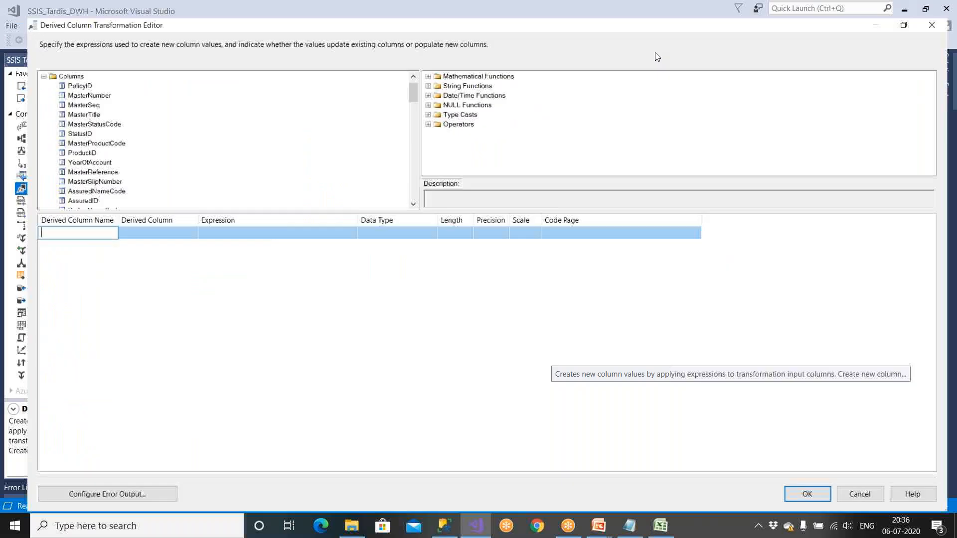
# Step: Copy the DepartmentID attribute name from the Excel mapping document and paste it as the derived column name in Visual Studio
pyautogui.click(658, 531)
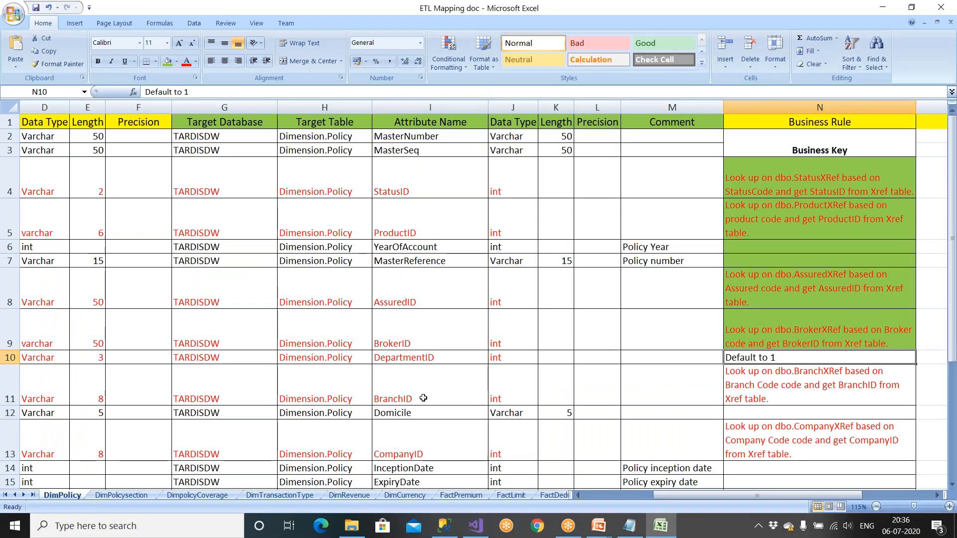
pyautogui.click(394, 358)
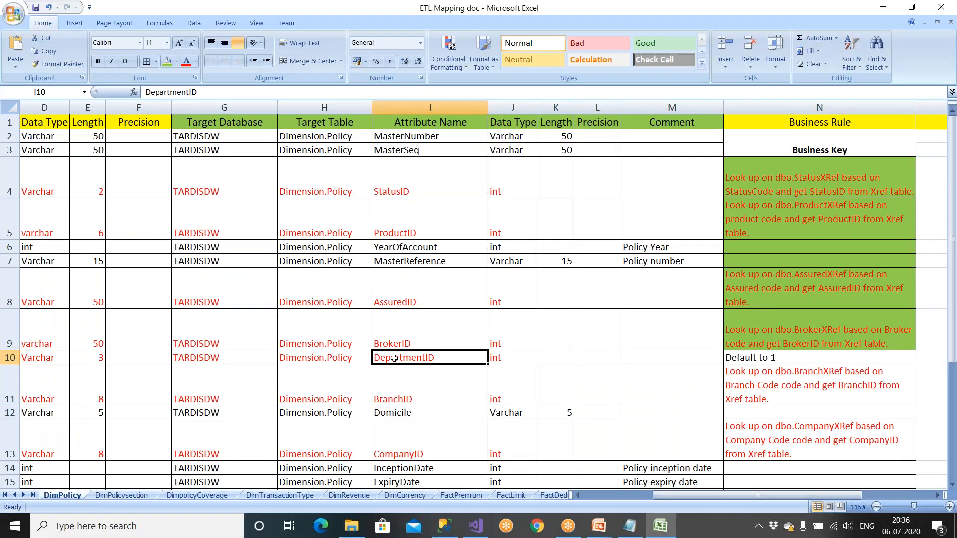
pyautogui.rightClick(394, 358)
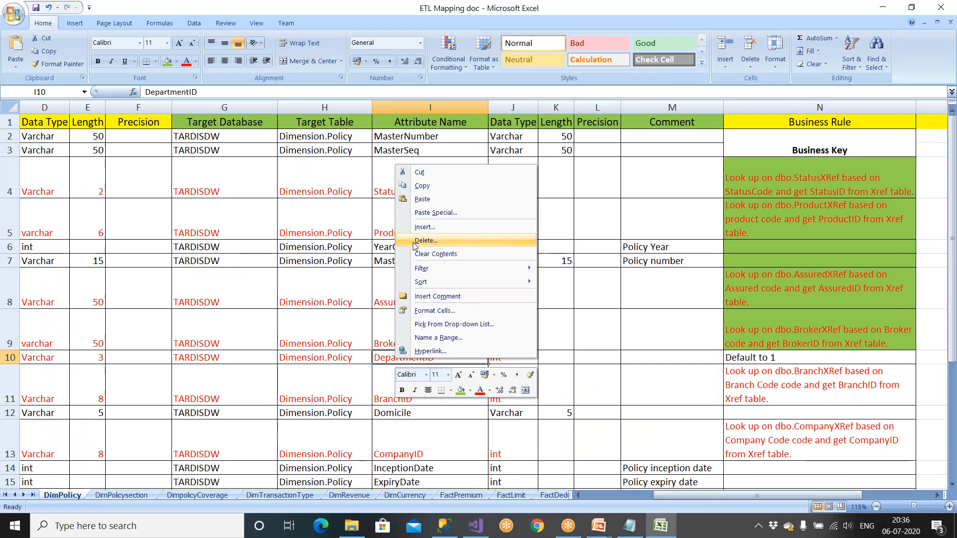
pyautogui.click(421, 186)
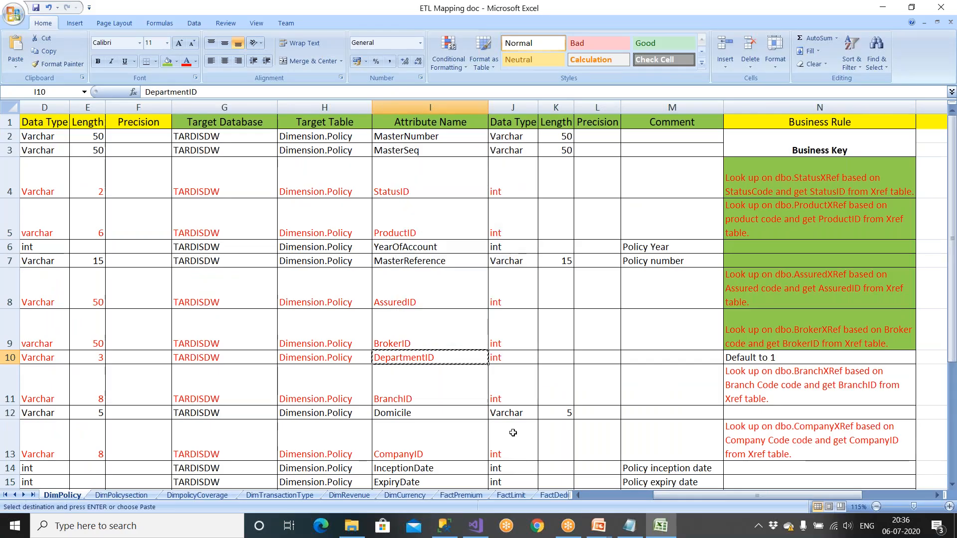
pyautogui.click(488, 526)
pyautogui.click(70, 223)
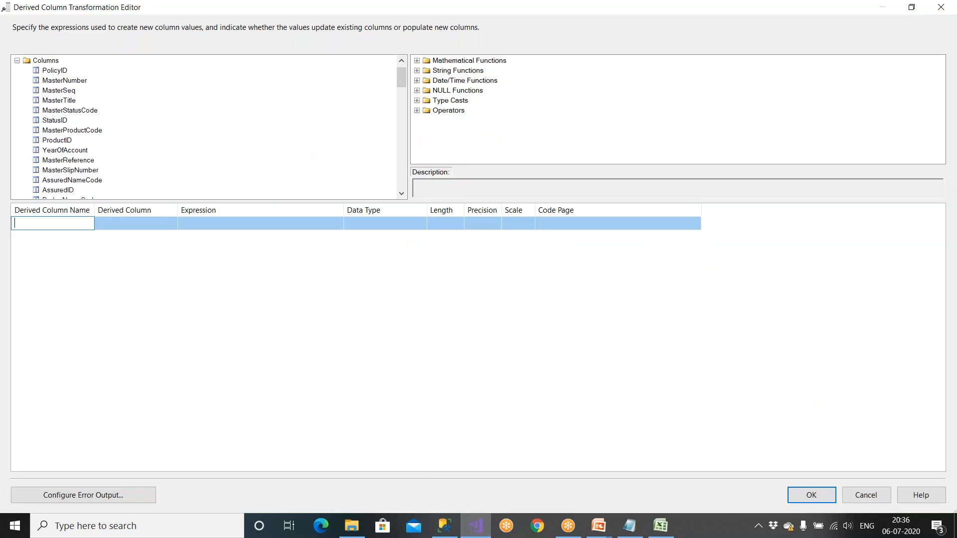
pyautogui.hotkey('ctrl', 'v')
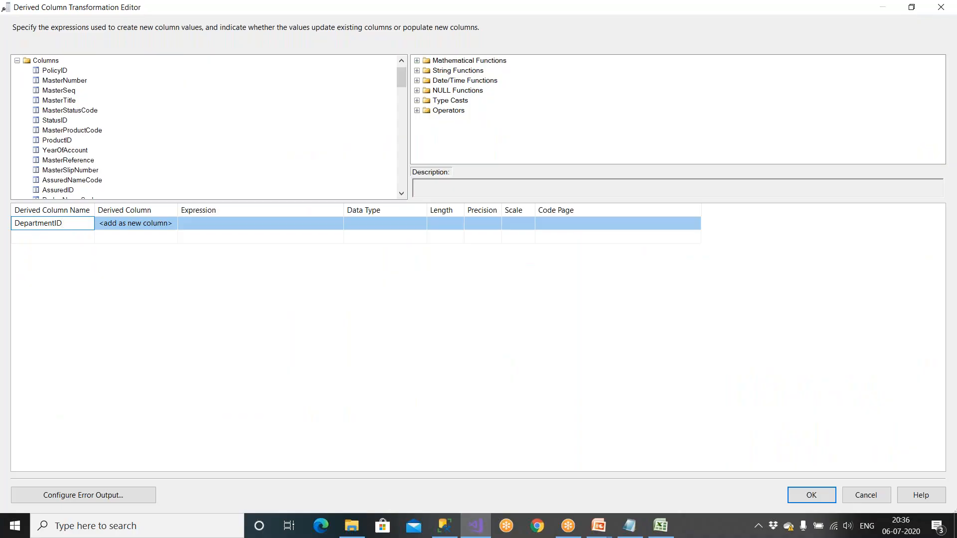
# Step: Set the expression of the DepartmentID derived column to 1
pyautogui.click(205, 225)
pyautogui.write('1')
pyautogui.press('Return')
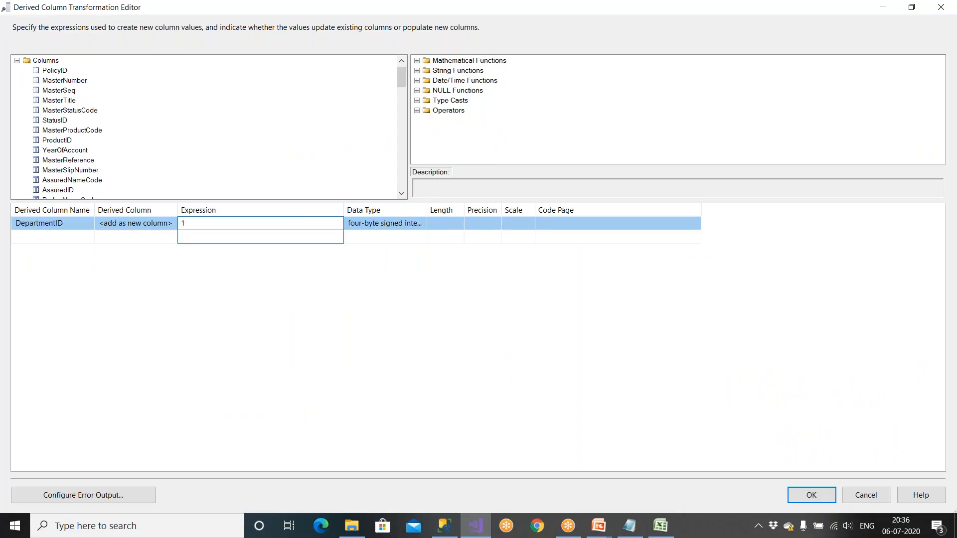
# Step: Rename the derived column as DepartmentID_Derived and widen the name column to show it in full
pyautogui.click(71, 226)
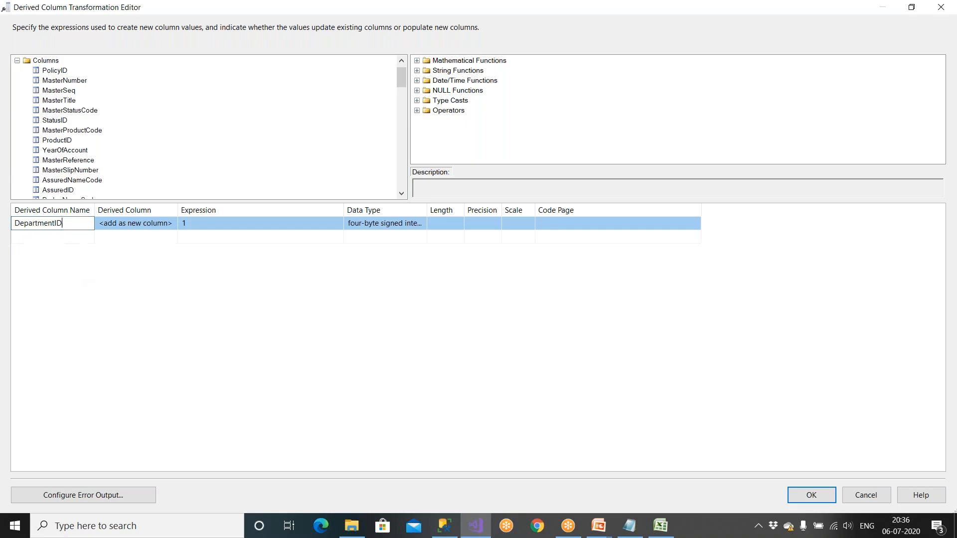
pyautogui.write('_Derived')
pyautogui.press('Return')
pyautogui.moveTo(94, 210); pyautogui.dragTo(184, 209)
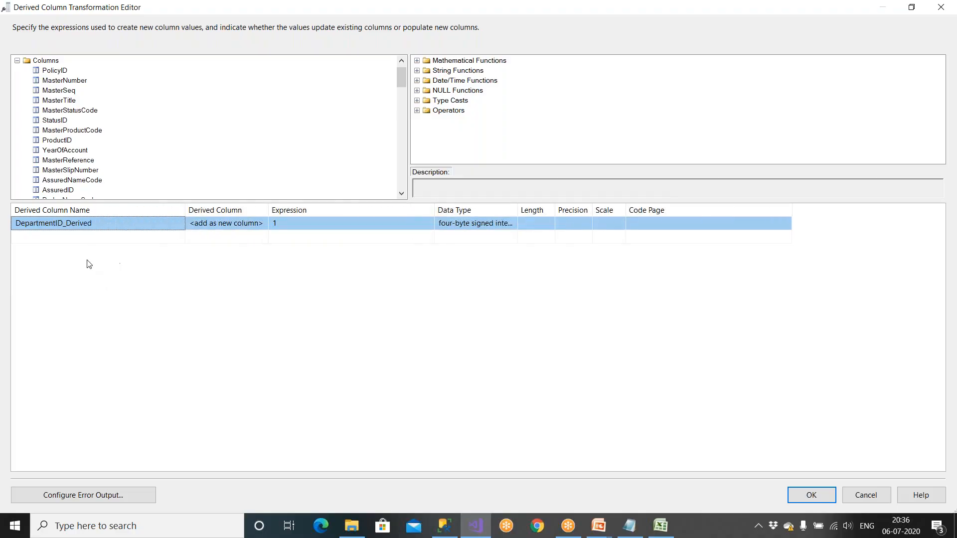
pyautogui.click(66, 223)
pyautogui.moveTo(65, 224); pyautogui.dragTo(1, 229)
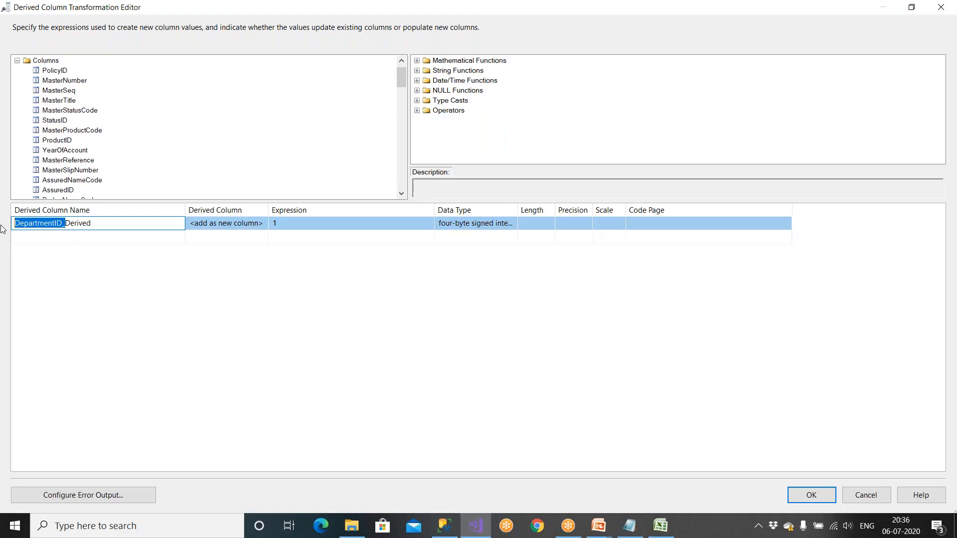
pyautogui.click(271, 247)
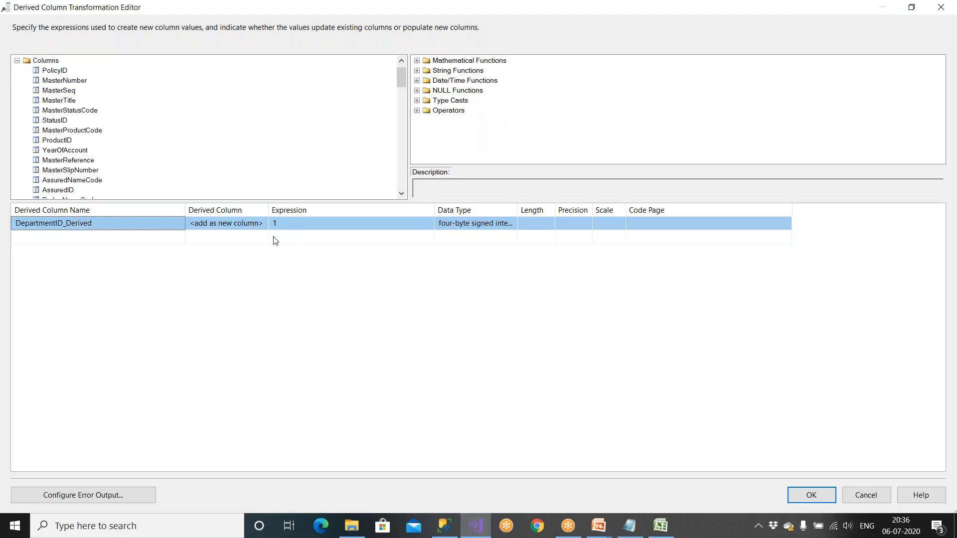
pyautogui.click(79, 224)
pyautogui.moveTo(64, 223); pyautogui.dragTo(99, 224)
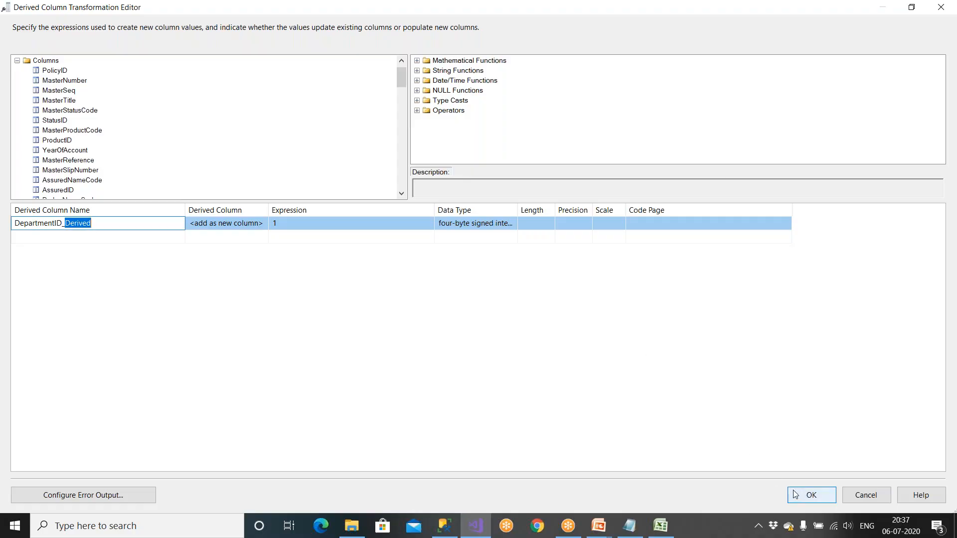
# Step: Apply the derived column settings and review the remaining default and lookup rules on the DimPolicy sheet of the Excel mapping document
pyautogui.click(811, 495)
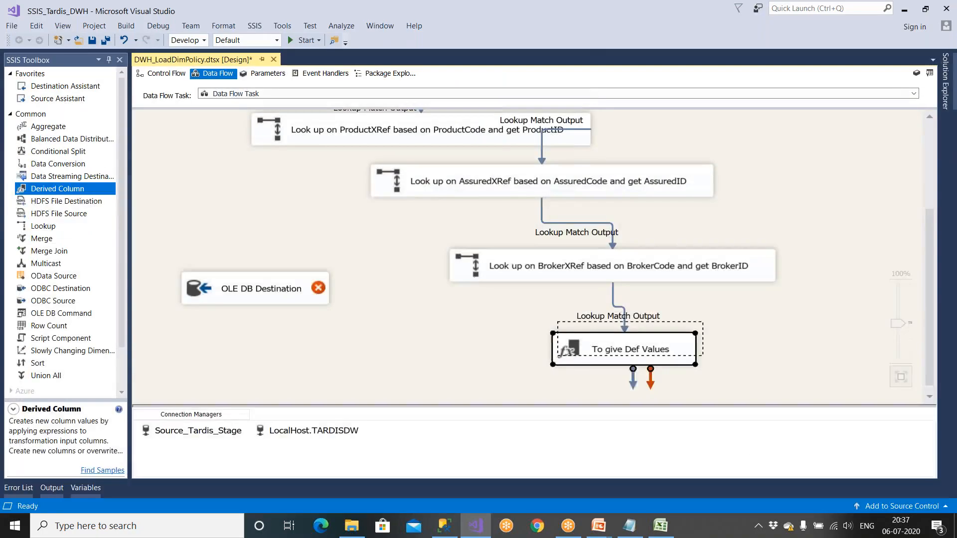
pyautogui.click(660, 526)
pyautogui.scroll(-1, 722, 377)
pyautogui.click(770, 218)
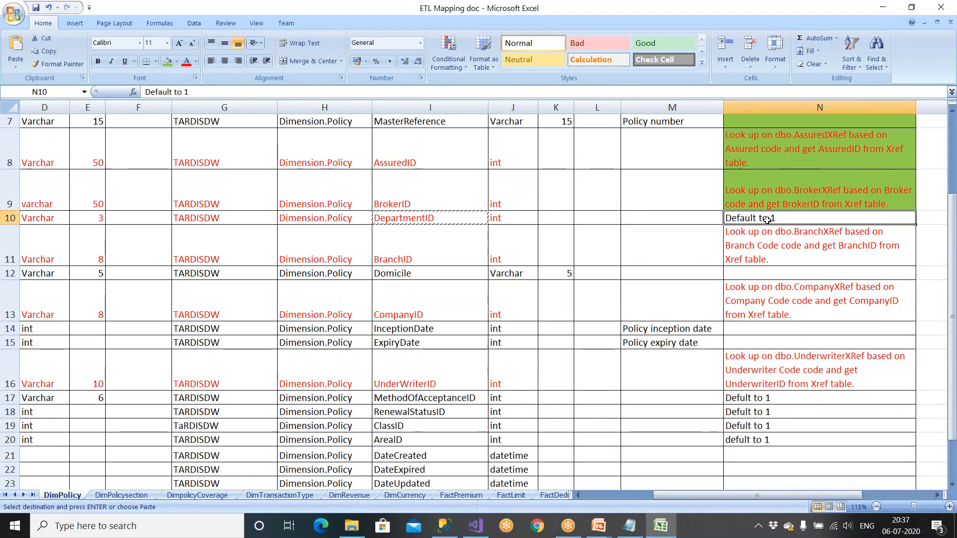
pyautogui.click(780, 257)
pyautogui.scroll(-1, 783, 363)
pyautogui.scroll(-2, 784, 362)
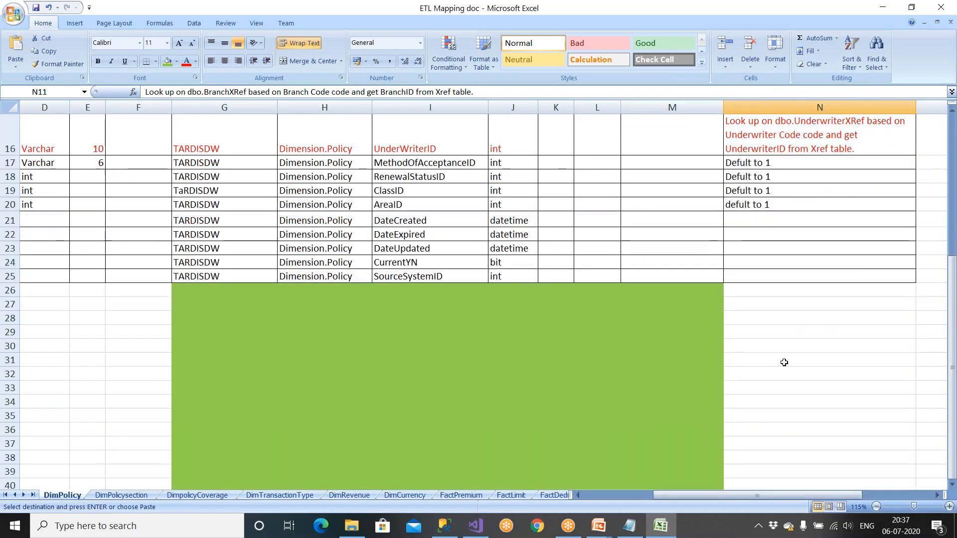
pyautogui.moveTo(753, 222); pyautogui.dragTo(408, 283)
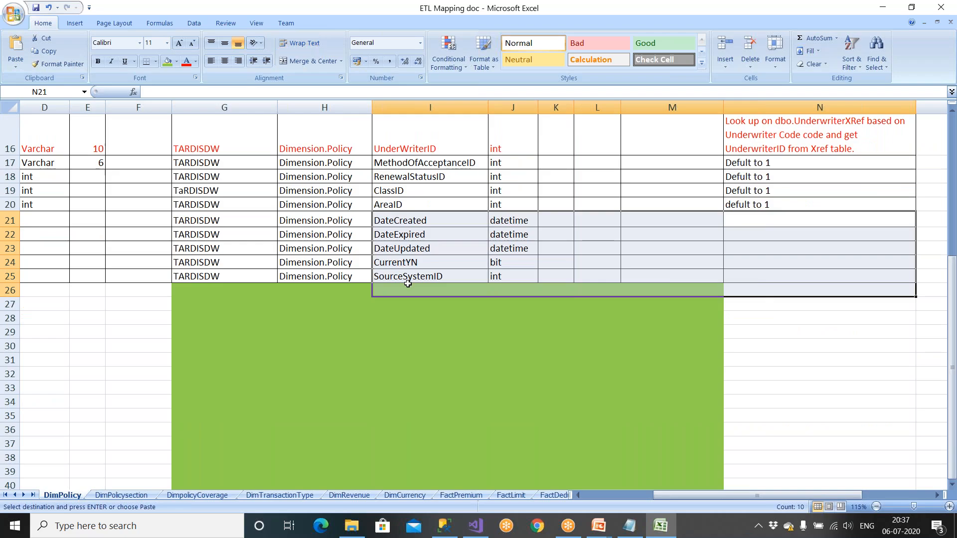
pyautogui.click(908, 268)
pyautogui.scroll(4, 907, 268)
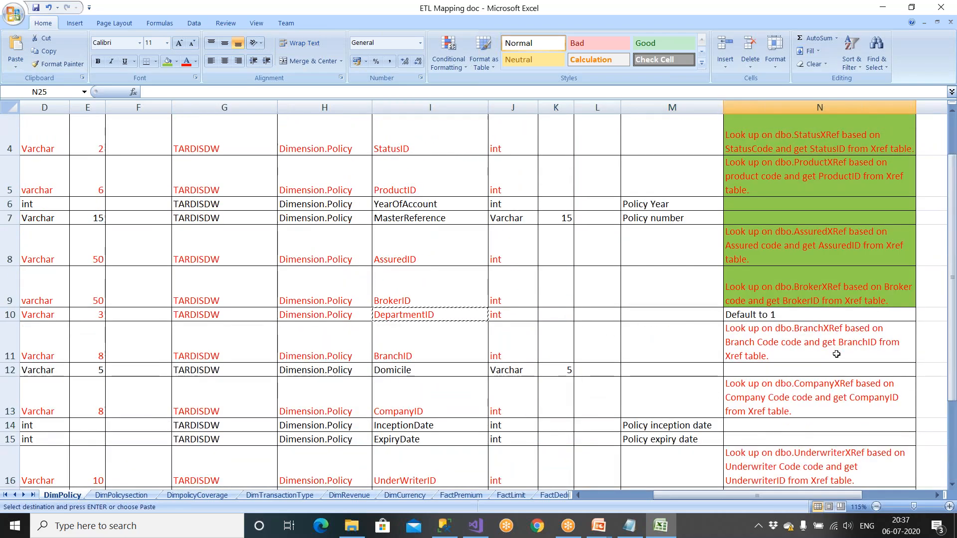
pyautogui.scroll(-2, 838, 315)
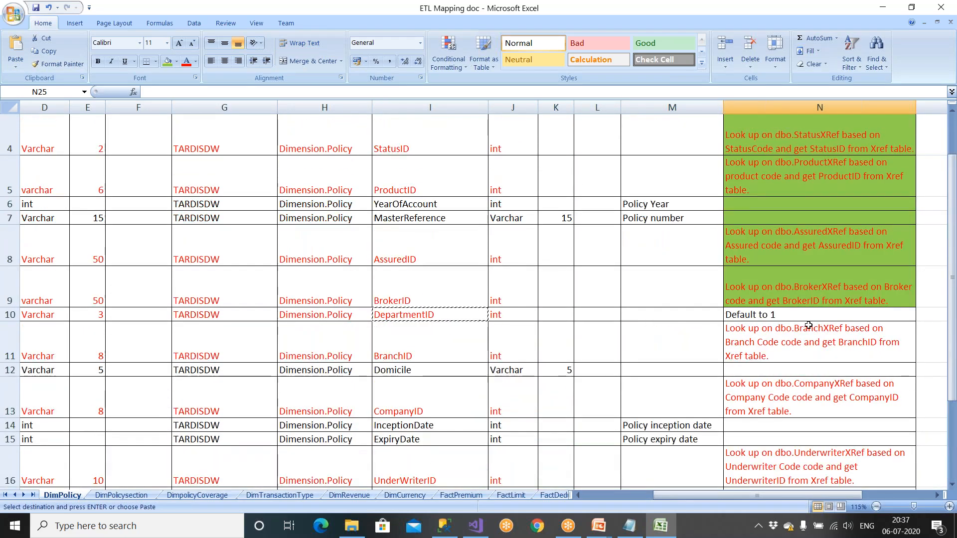
# Step: Copy the BranchXRef lookup rule from the Excel mapping document and paste it below the BrokerXRef rule in Notepad
pyautogui.click(762, 342)
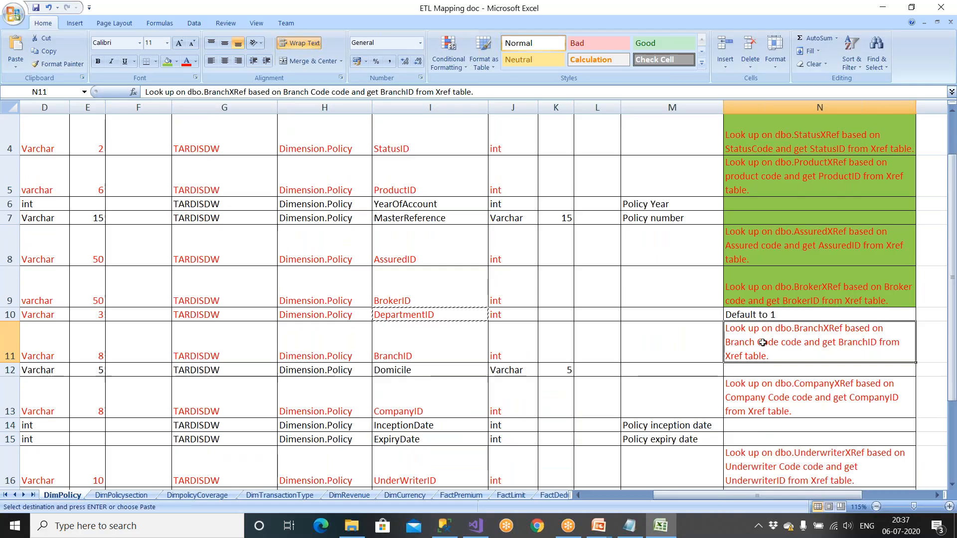
pyautogui.scroll(-1, 762, 342)
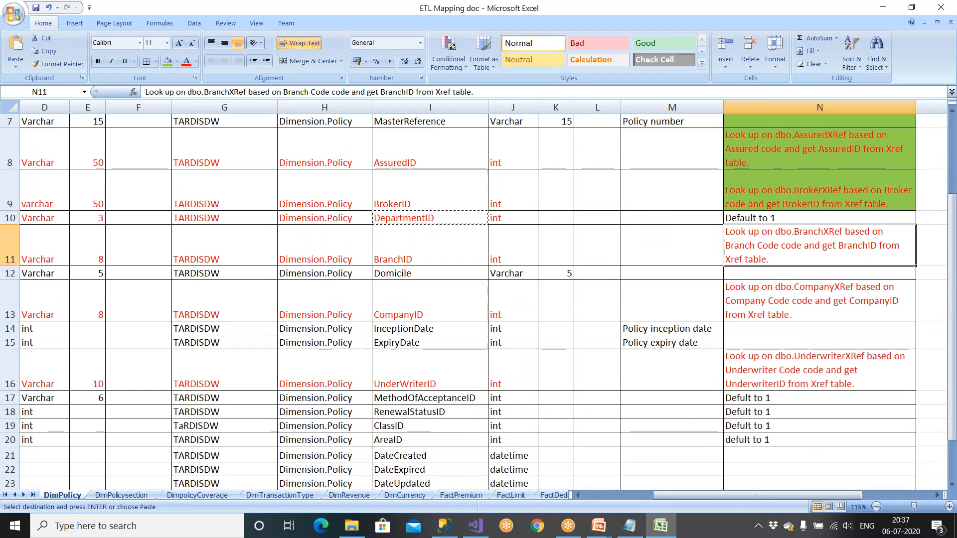
pyautogui.rightClick(768, 253)
pyautogui.click(796, 273)
pyautogui.hotkey('alt', 'Tab')
pyautogui.scroll(-18, 468, 353)
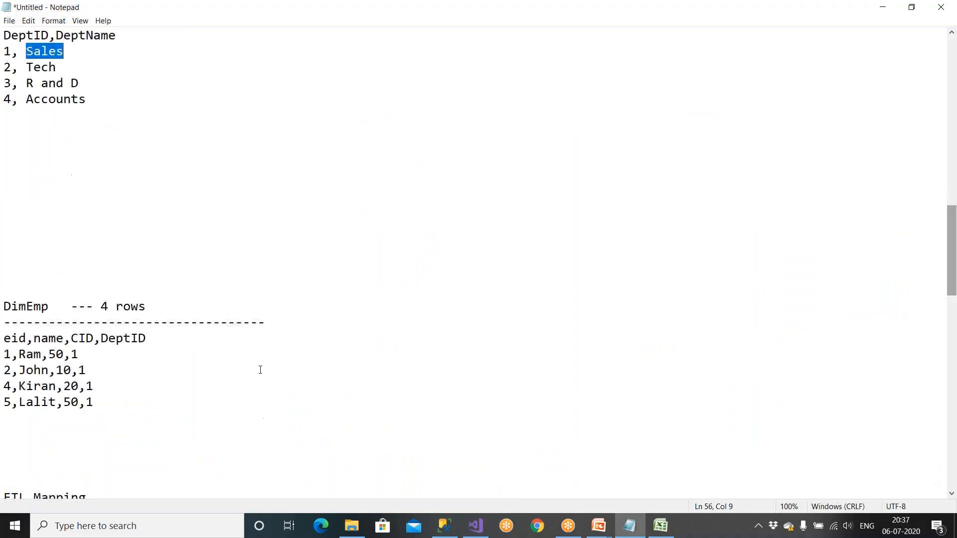
pyautogui.click(581, 229)
pyautogui.press('Return')
pyautogui.press('Return')
pyautogui.press('Return')
pyautogui.hotkey('ctrl', 'v')
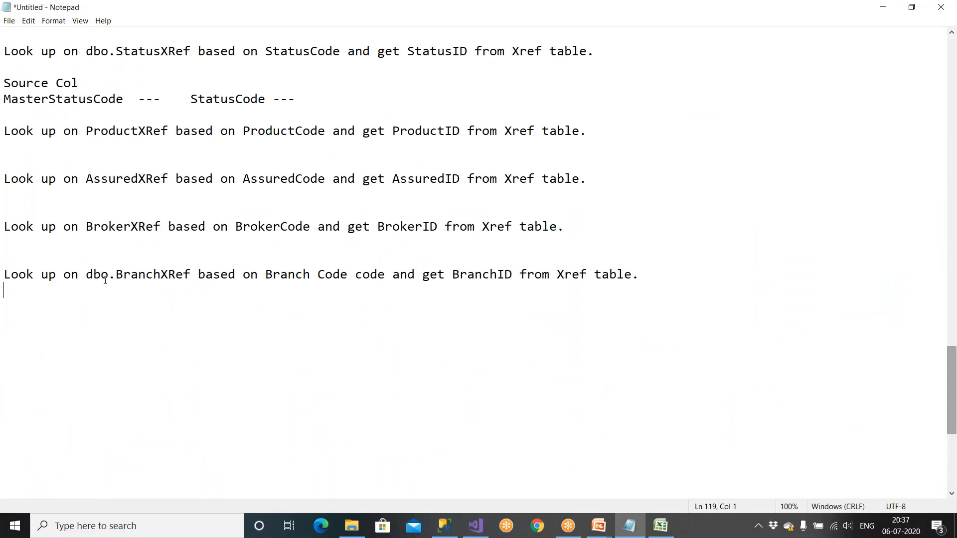
# Step: Remove "dbo." and the space inside "Branch Code" from the pasted rule, and copy its text up to "BranchID"
pyautogui.press('BackSpace')
pyautogui.press('BackSpace')
pyautogui.press('BackSpace')
pyautogui.press('BackSpace')
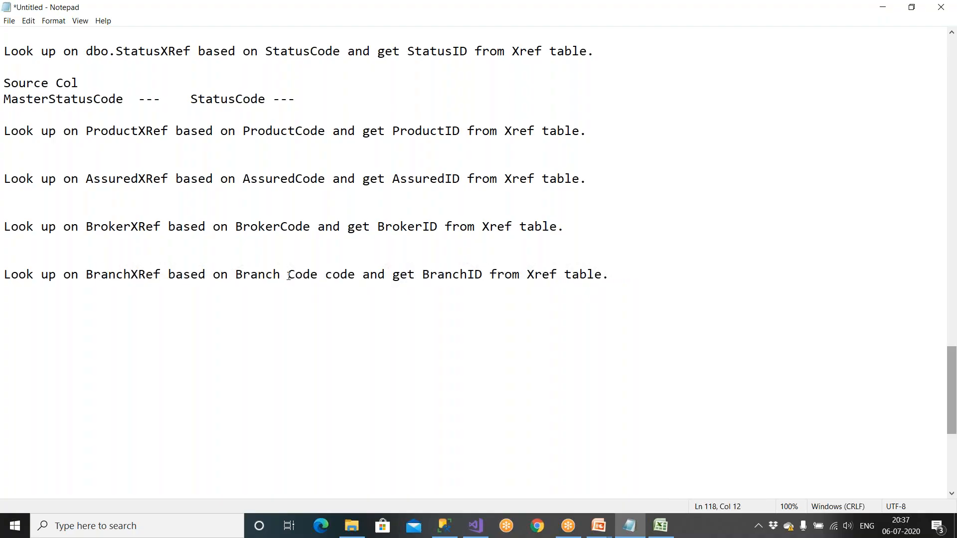
pyautogui.click(288, 275)
pyautogui.press('BackSpace')
pyautogui.moveTo(475, 276); pyautogui.dragTo(2, 279)
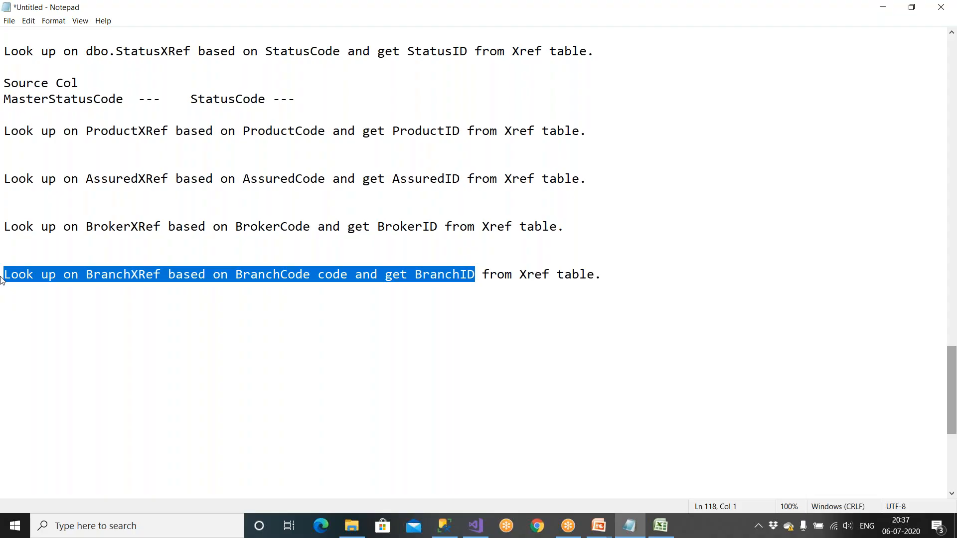
# Step: Switch to Visual Studio, add a Lookup transformation below "To give Def Values", and connect the derived column output to it
pyautogui.click(476, 525)
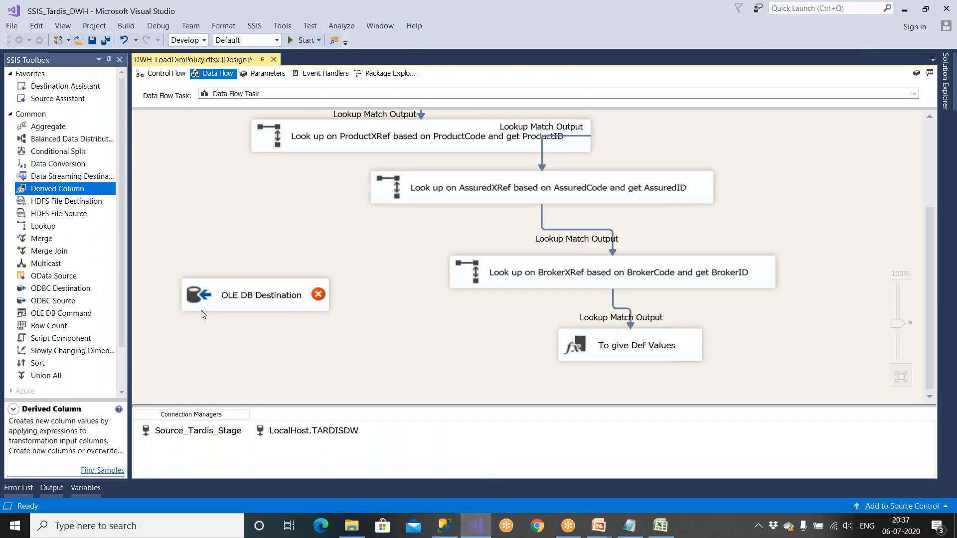
pyautogui.moveTo(50, 225); pyautogui.dragTo(399, 368)
pyautogui.moveTo(461, 342); pyautogui.dragTo(647, 373)
pyautogui.click(638, 296)
pyautogui.moveTo(636, 310); pyautogui.dragTo(623, 355)
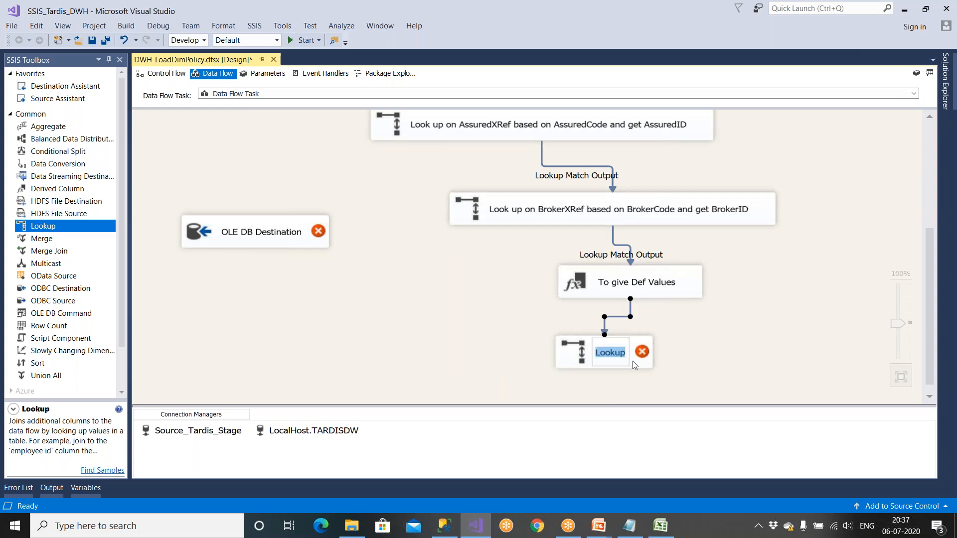
# Step: Rename the new Lookup as "Look up on BranchXRef based on BranchCode code and get BranchID"
pyautogui.doubleClick(628, 364)
pyautogui.click(600, 443)
pyautogui.rightClick(623, 363)
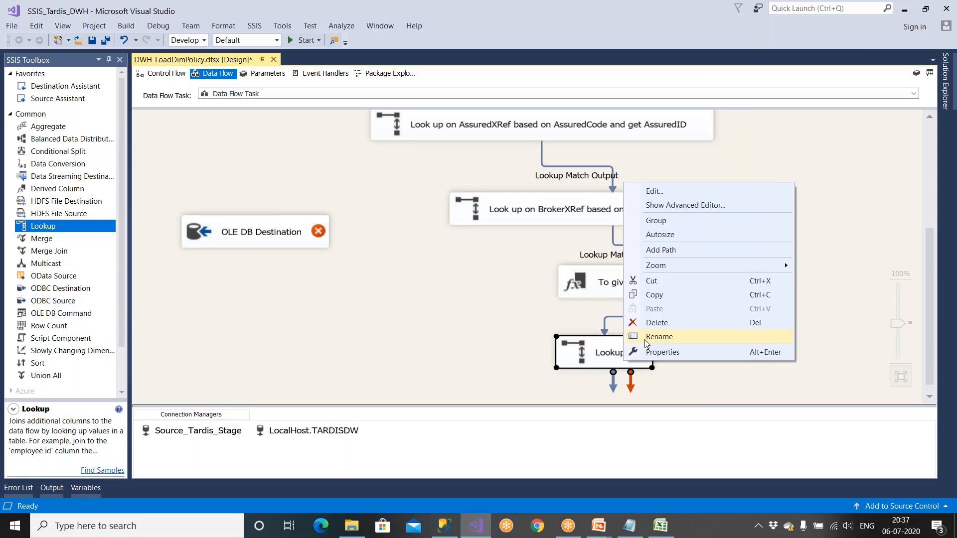
pyautogui.click(659, 336)
pyautogui.hotkey('ctrl', 'v')
pyautogui.click(748, 318)
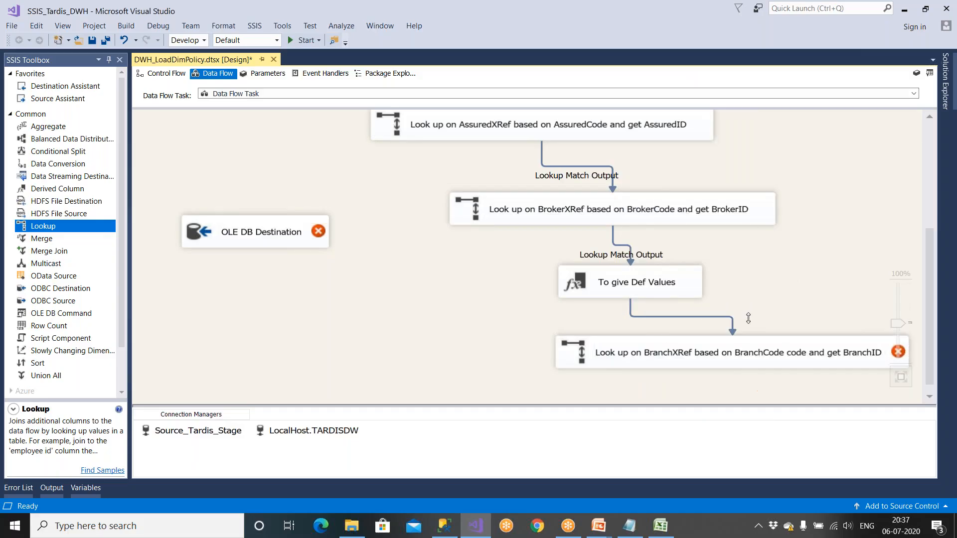
# Step: Choose Fail component as the handling of unmatched rows in the BranchXRef lookup and apply it
pyautogui.doubleClick(740, 356)
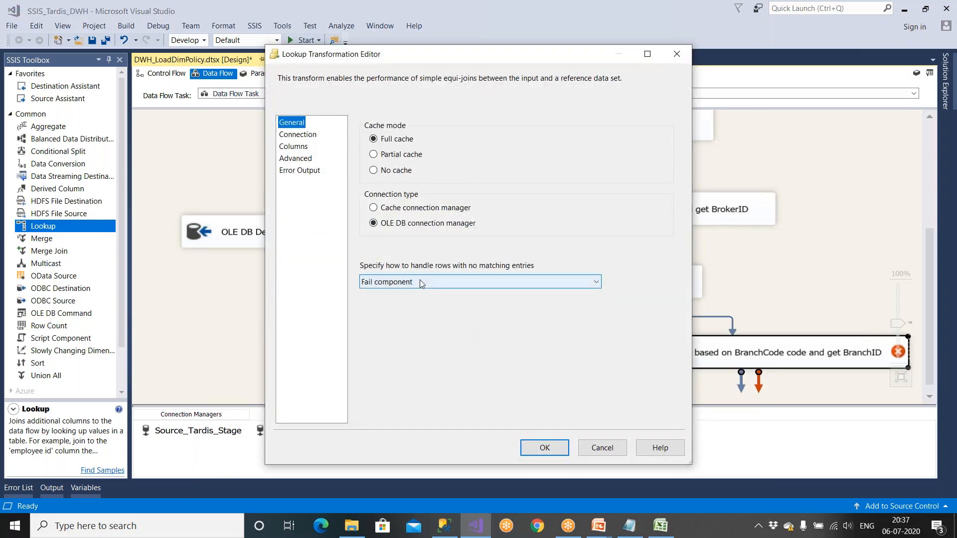
pyautogui.click(420, 282)
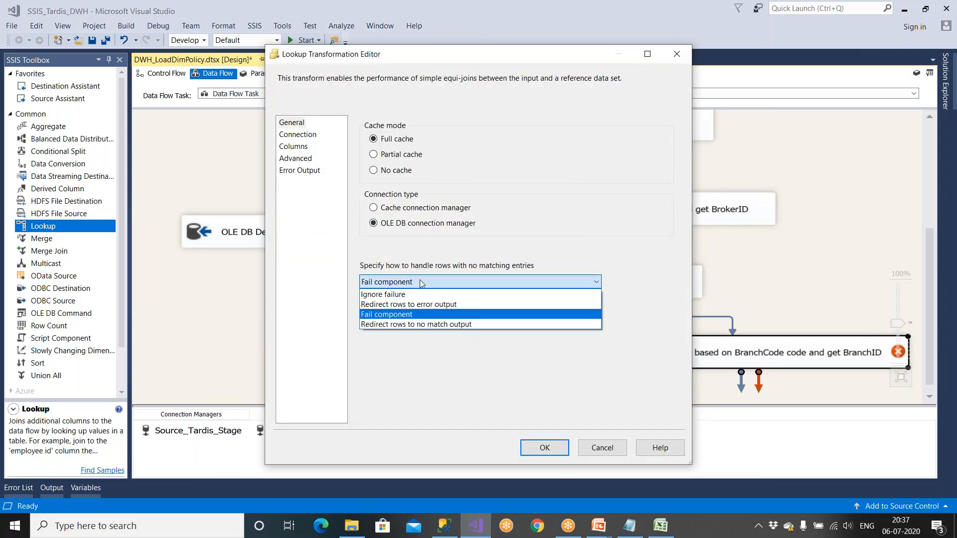
pyautogui.click(409, 315)
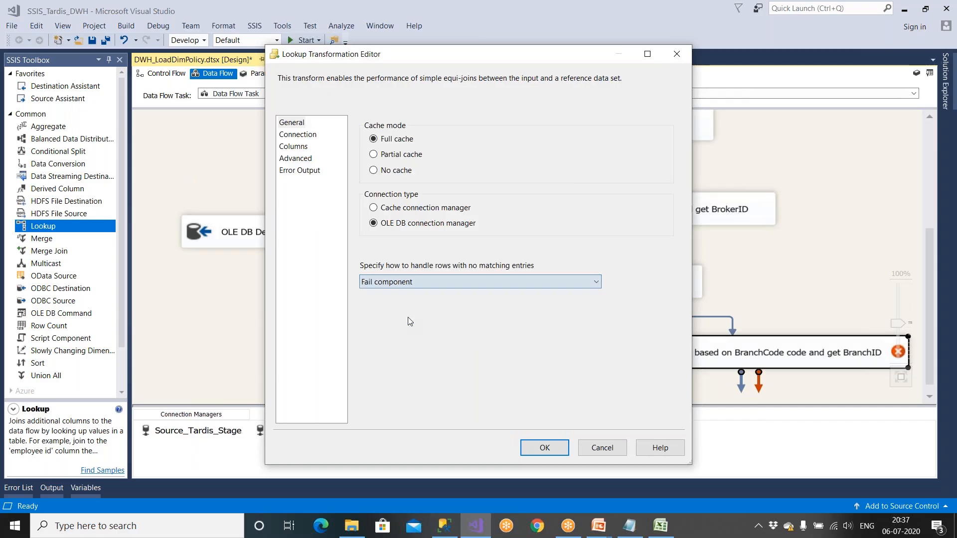
pyautogui.click(544, 447)
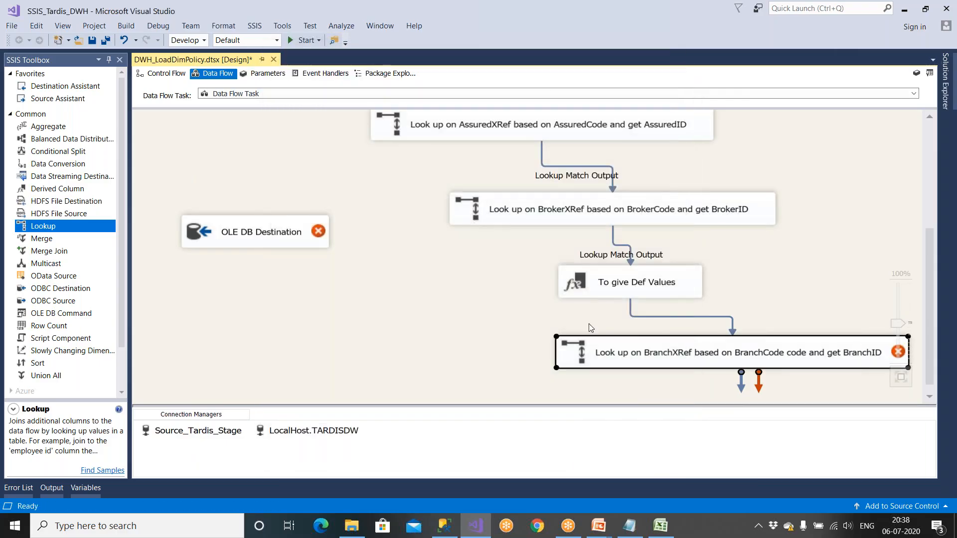
# Step: Move "To give Def Values" and the BranchXRef lookup further left on the data flow canvas
pyautogui.moveTo(573, 283); pyautogui.dragTo(531, 277)
pyautogui.moveTo(591, 352); pyautogui.dragTo(523, 350)
pyautogui.click(803, 315)
pyautogui.click(778, 357)
# Step: Reopen the BranchXRef lookup and set its handling of unmatched rows to Redirect rows to no match output
pyautogui.doubleClick(685, 364)
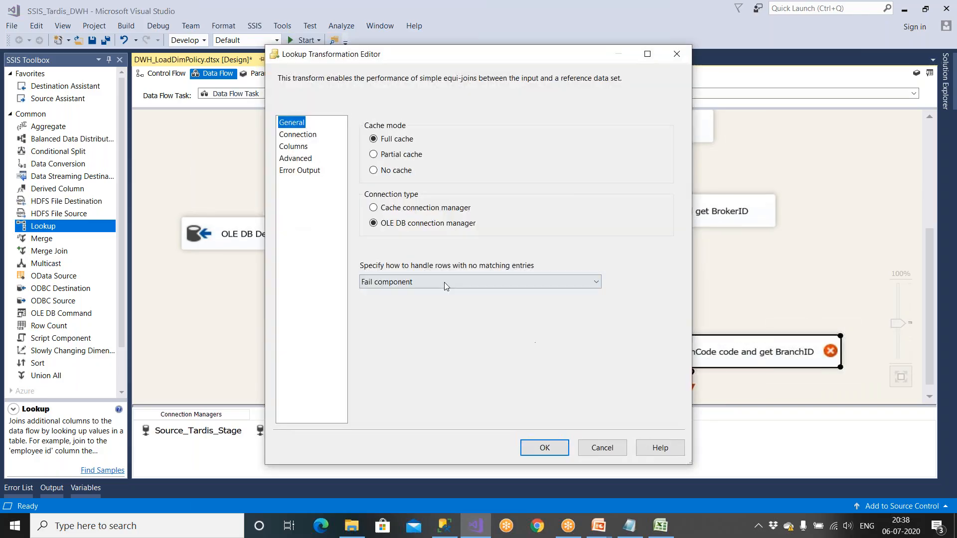
pyautogui.click(446, 282)
pyautogui.click(416, 325)
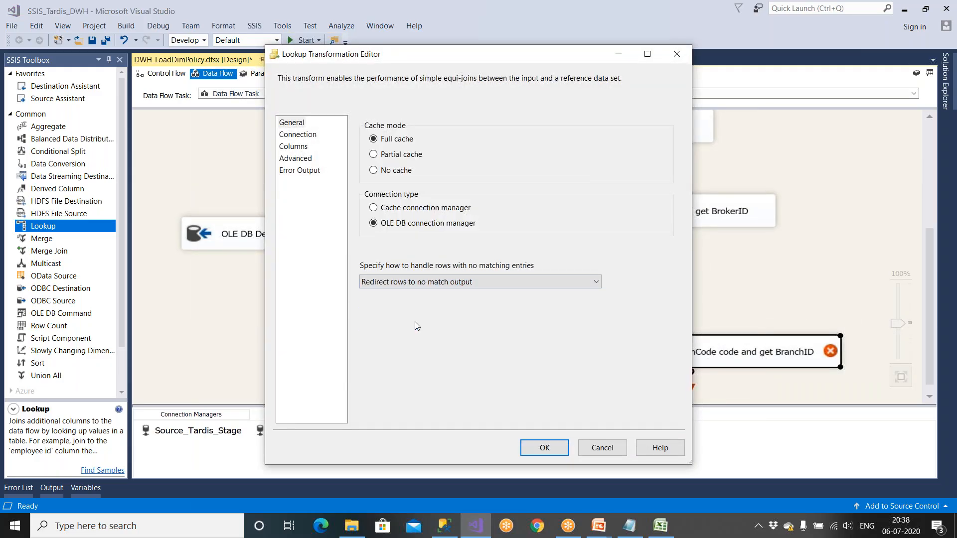
# Step: Set the lookup's reference table to [dbo].[BranchXRef] on the LocalHost.TARDISDW connection
pyautogui.click(298, 136)
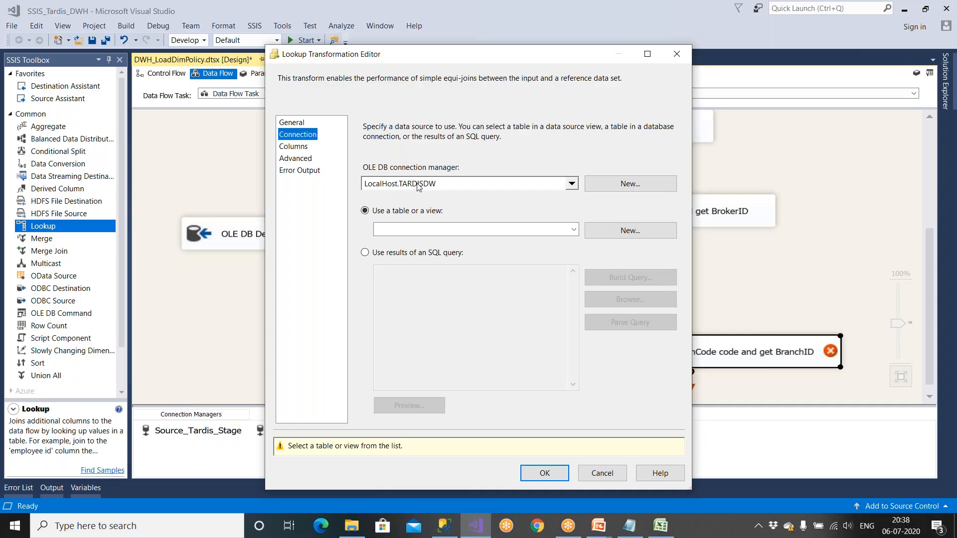
pyautogui.click(422, 230)
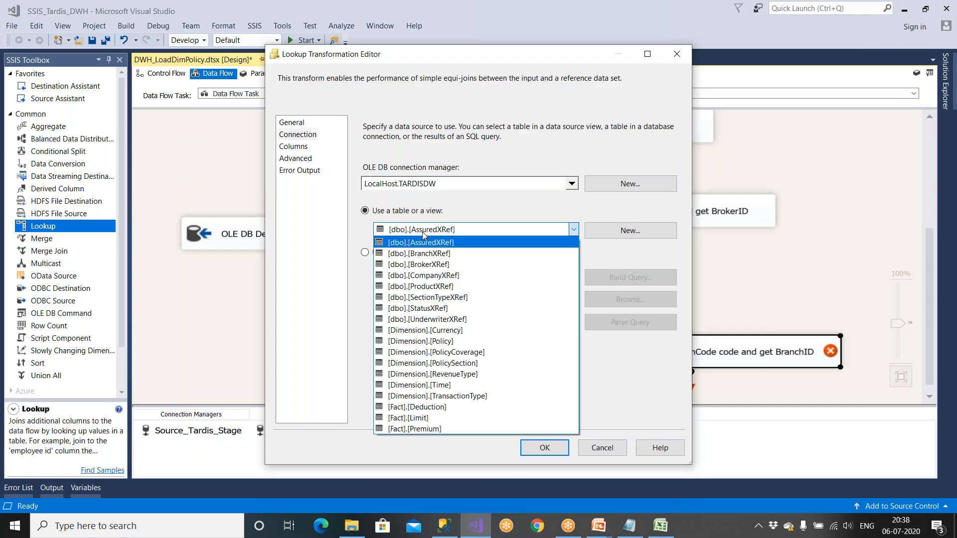
pyautogui.click(423, 232)
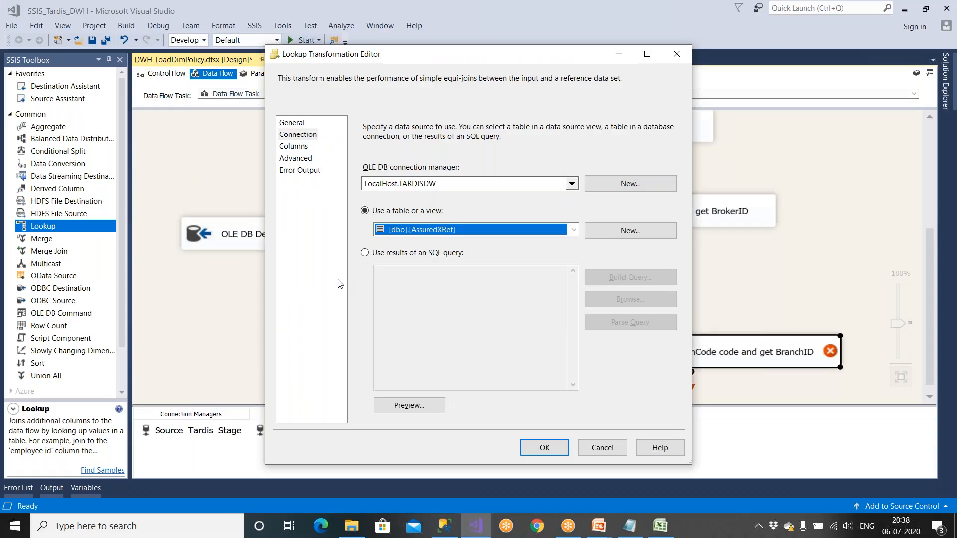
pyautogui.click(441, 234)
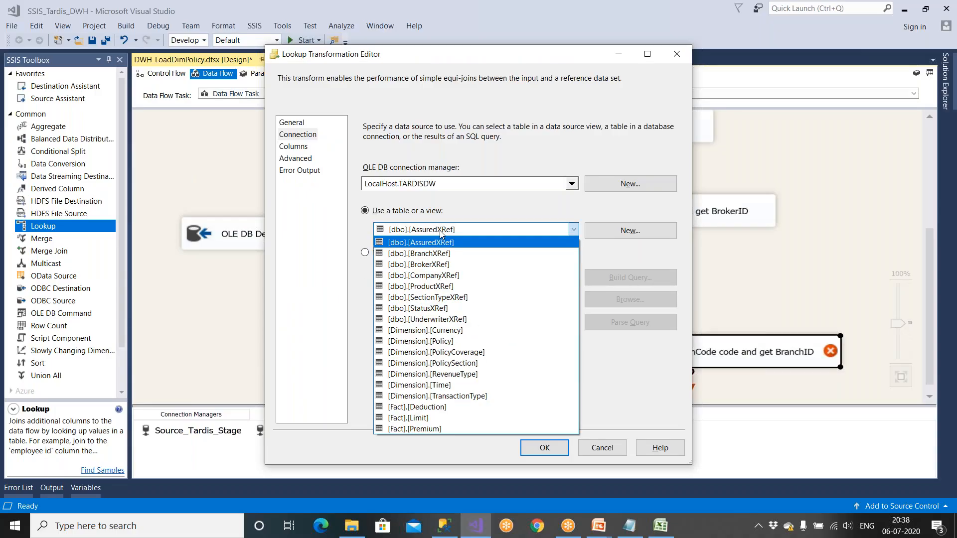
pyautogui.click(432, 259)
# Step: Show the lookup's column mapping in a maximized editor, move the lookup columns aside, and enlarge the available input columns list
pyautogui.click(301, 147)
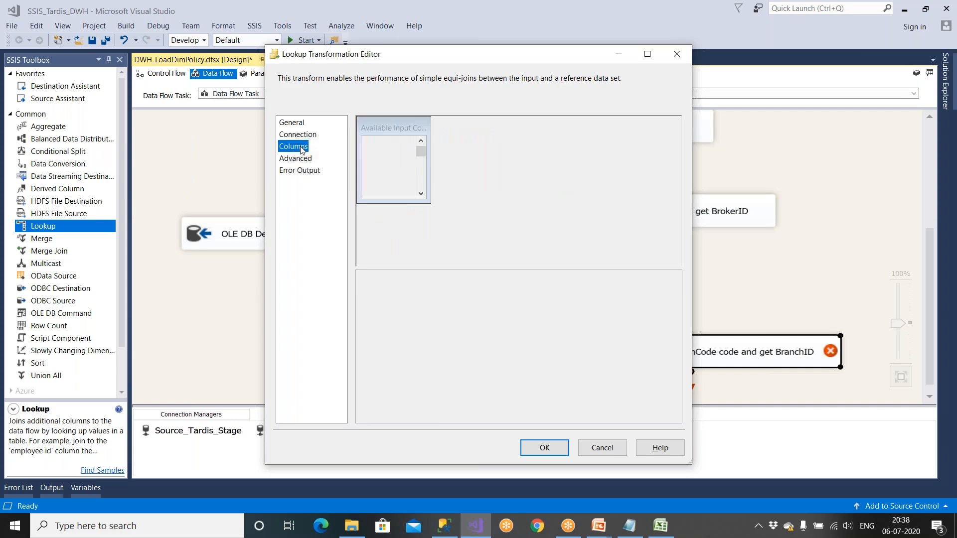
pyautogui.doubleClick(331, 54)
pyautogui.moveTo(373, 187); pyautogui.dragTo(411, 208)
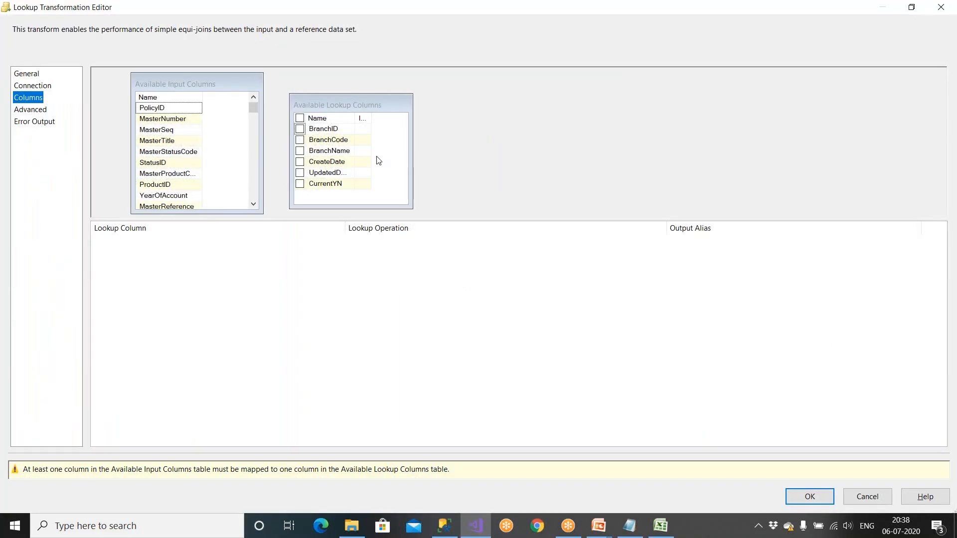
pyautogui.moveTo(367, 105); pyautogui.dragTo(553, 108)
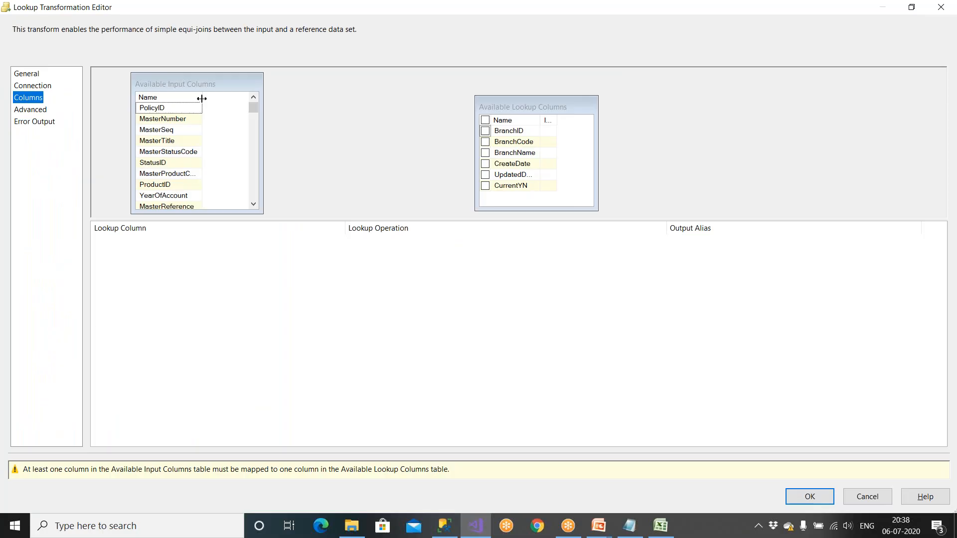
pyautogui.moveTo(201, 98); pyautogui.dragTo(252, 108)
pyautogui.moveTo(317, 220); pyautogui.dragTo(314, 317)
pyautogui.moveTo(262, 206); pyautogui.dragTo(286, 254)
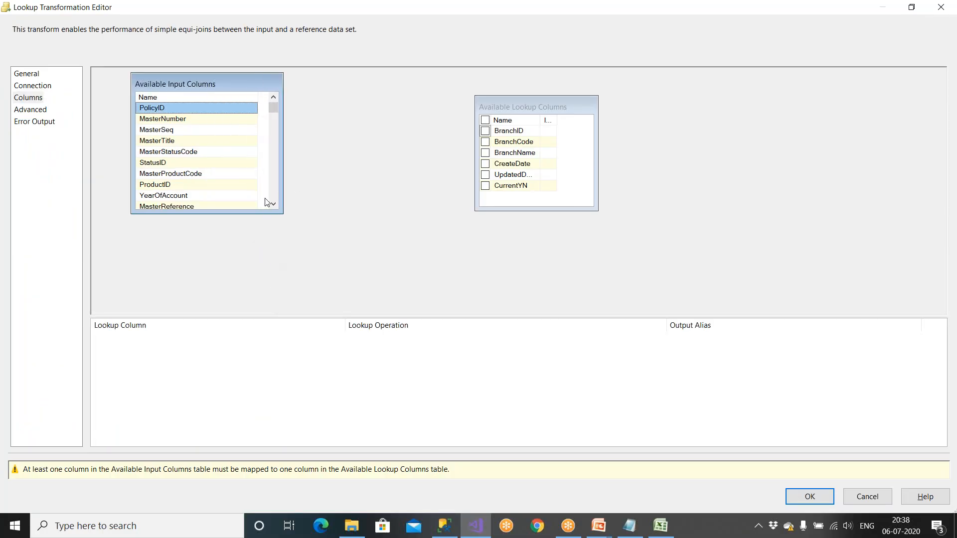
pyautogui.moveTo(266, 213); pyautogui.dragTo(269, 314)
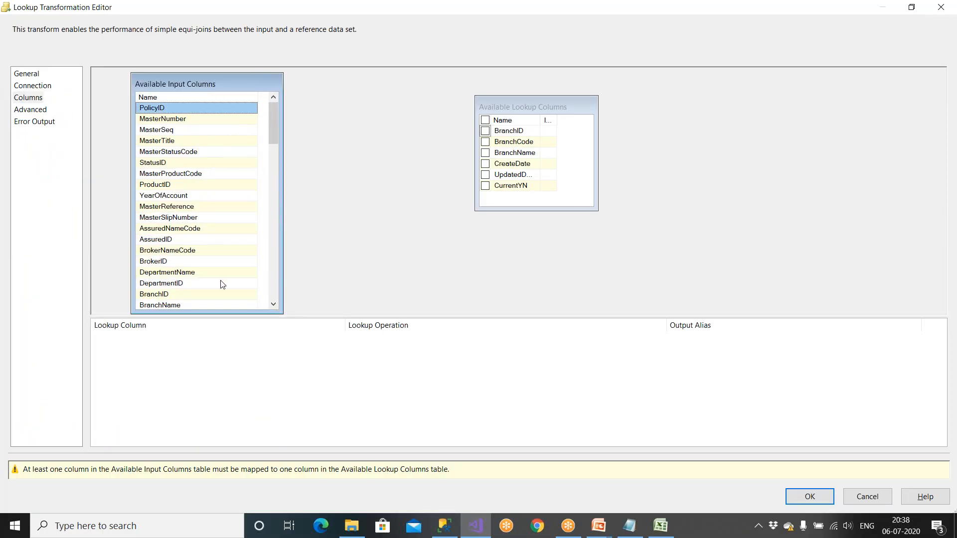
# Step: Examine the available input and lookup columns for the branch fields that could be matched
pyautogui.click(175, 254)
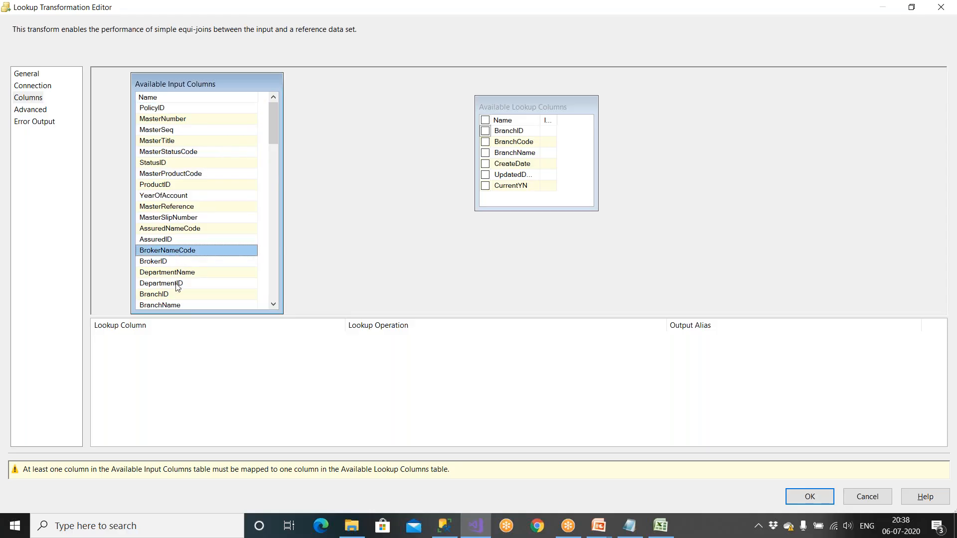
pyautogui.click(178, 306)
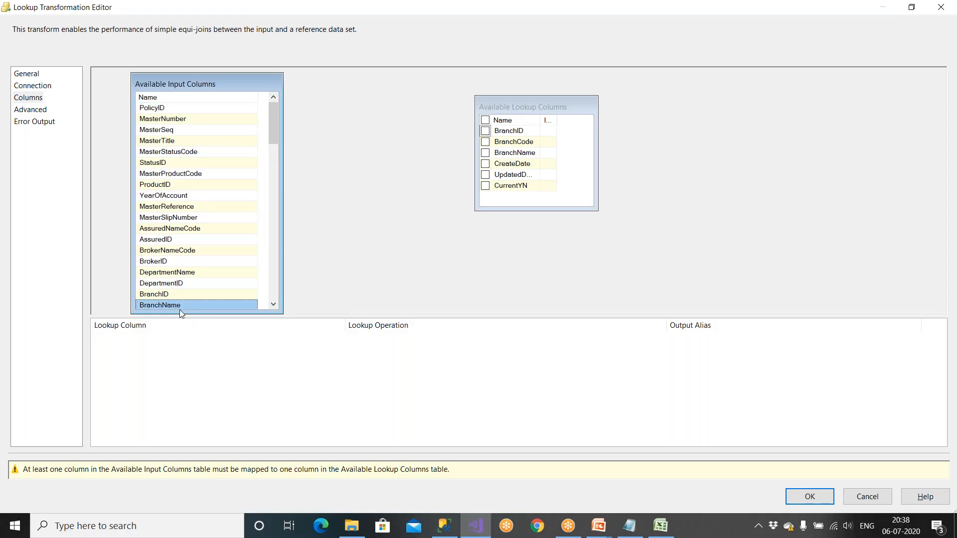
pyautogui.click(274, 305)
pyautogui.click(274, 306)
pyautogui.click(274, 305)
pyautogui.click(274, 306)
pyautogui.click(274, 305)
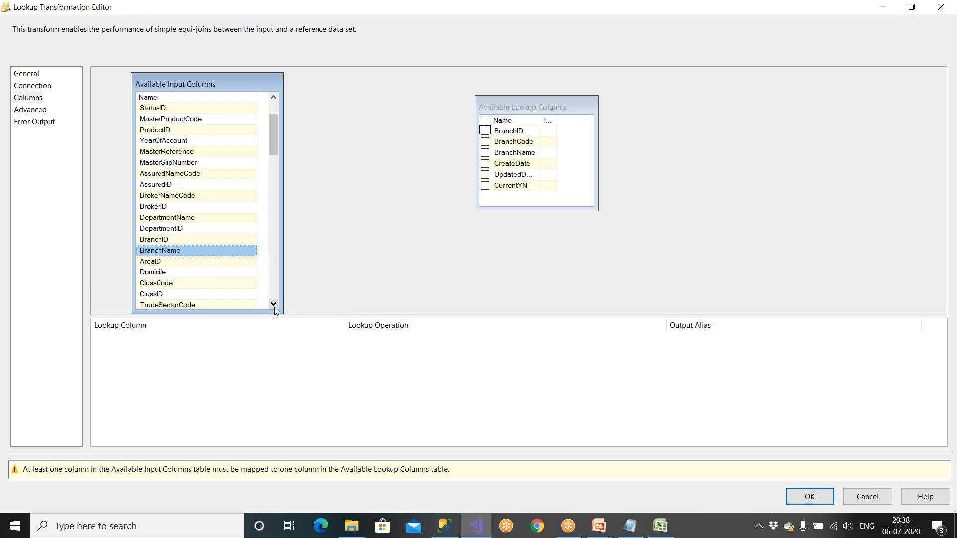
pyautogui.click(165, 241)
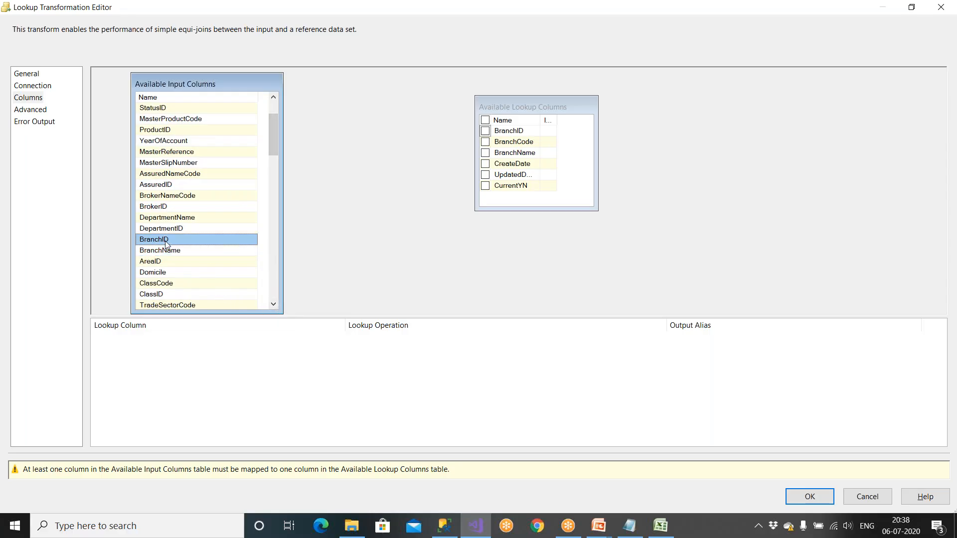
pyautogui.click(168, 251)
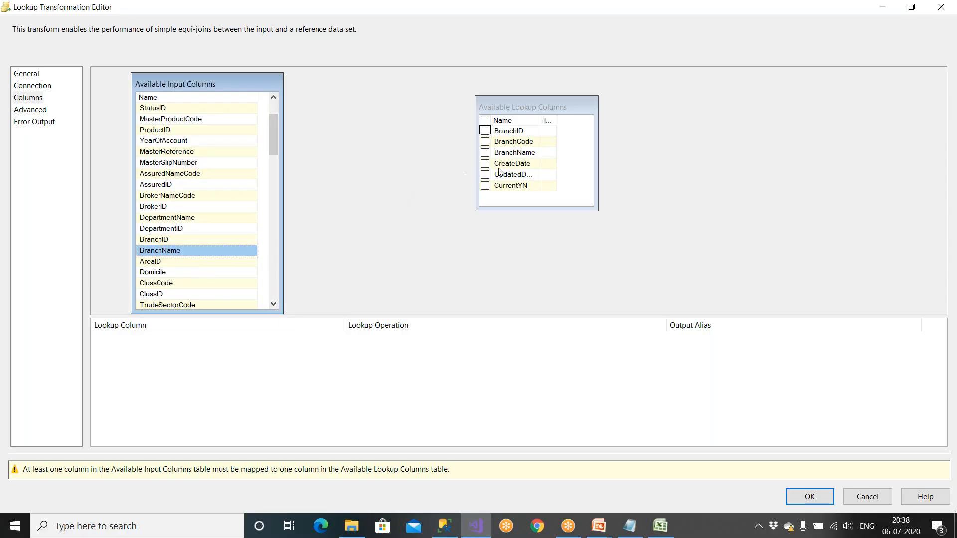
pyautogui.click(512, 153)
pyautogui.click(513, 144)
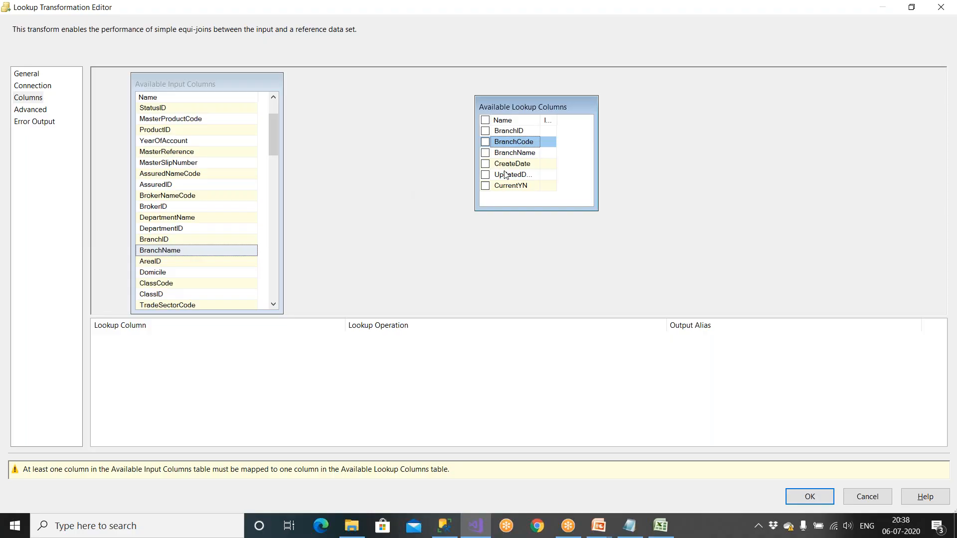
# Step: In the Notepad notes, remove the redundant word "code" after BranchCode in the BranchXRef lookup line
pyautogui.click(661, 531)
pyautogui.click(629, 525)
pyautogui.click(442, 373)
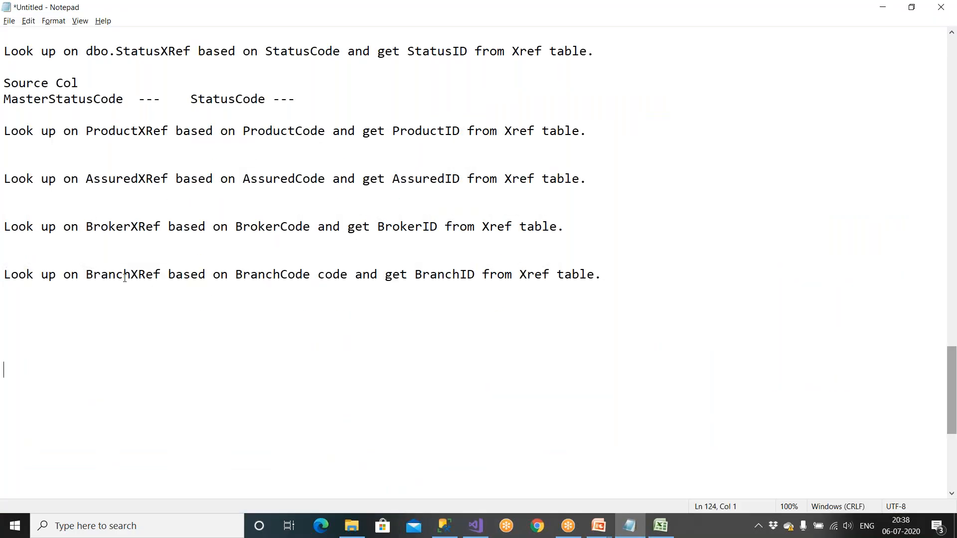
pyautogui.moveTo(86, 274); pyautogui.dragTo(140, 274)
pyautogui.moveTo(235, 274); pyautogui.dragTo(341, 275)
pyautogui.press('Delete')
pyautogui.press('Delete')
pyautogui.press('BackSpace')
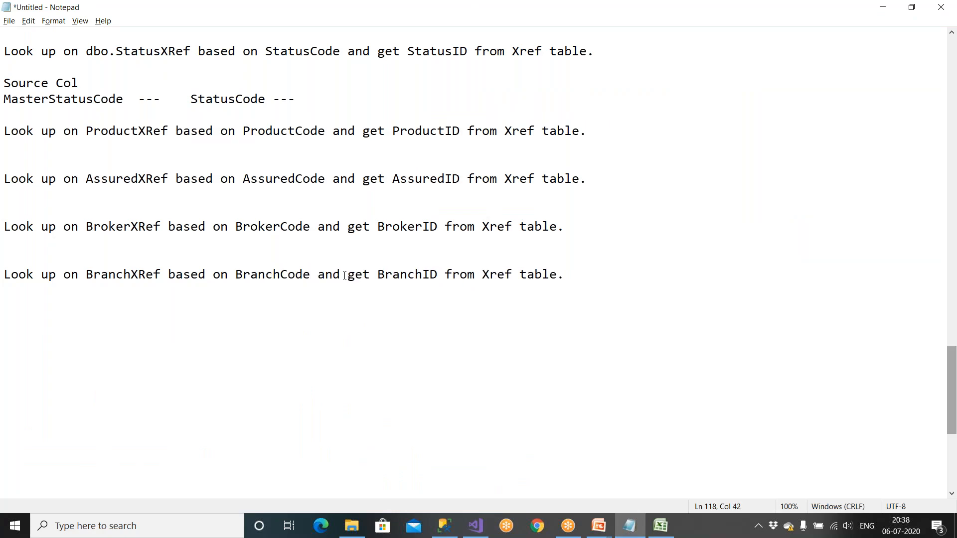
pyautogui.moveTo(381, 275); pyautogui.dragTo(423, 276)
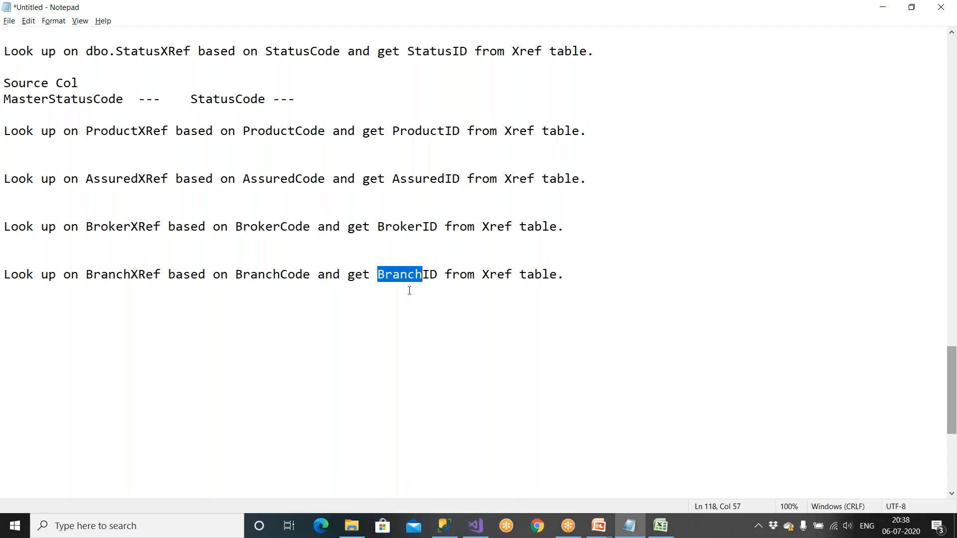
# Step: Switch to the ETL mapping workbook and check which source column row 11 uses for BranchID
pyautogui.hotkey('alt', 'Tab')
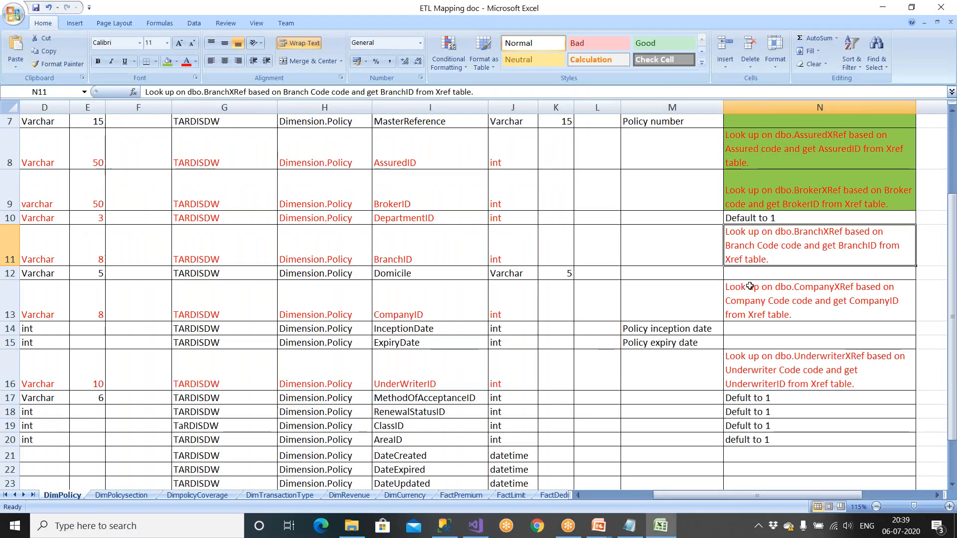
pyautogui.click(702, 245)
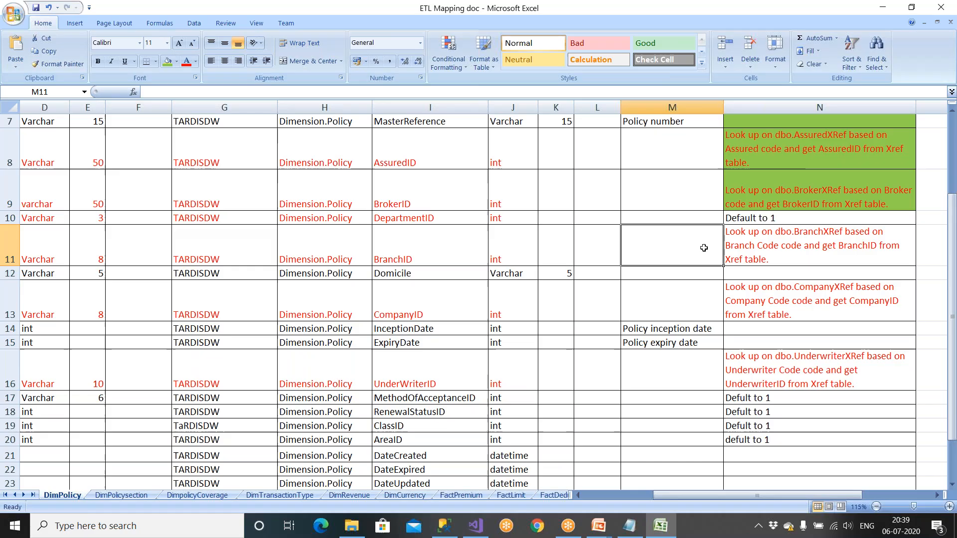
pyautogui.press('Left')
pyautogui.press('Left')
pyautogui.press('Left')
pyautogui.press('Left')
pyautogui.press('Left')
pyautogui.press('Left')
pyautogui.press('Left')
pyautogui.press('Left')
pyautogui.press('Left')
pyautogui.press('Left')
pyautogui.press('Left')
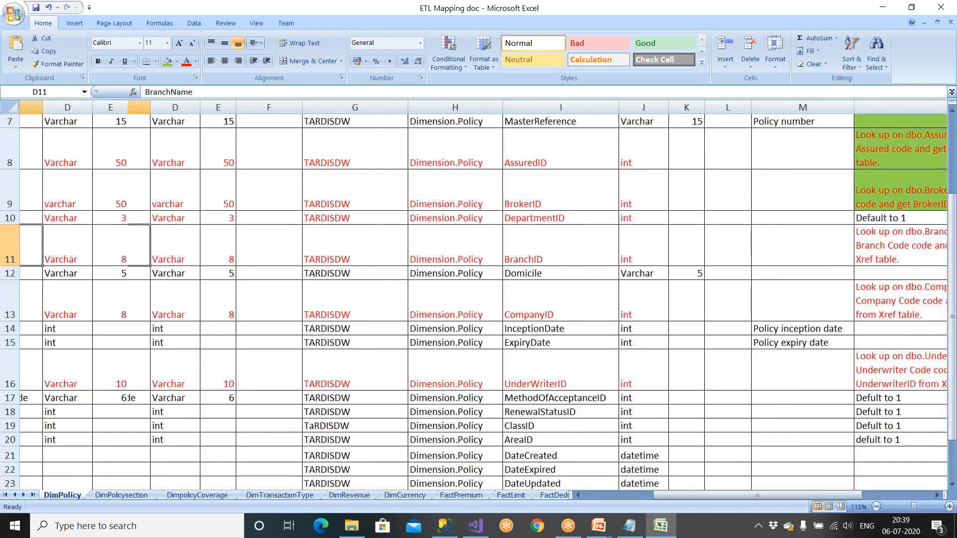
pyautogui.press('Right')
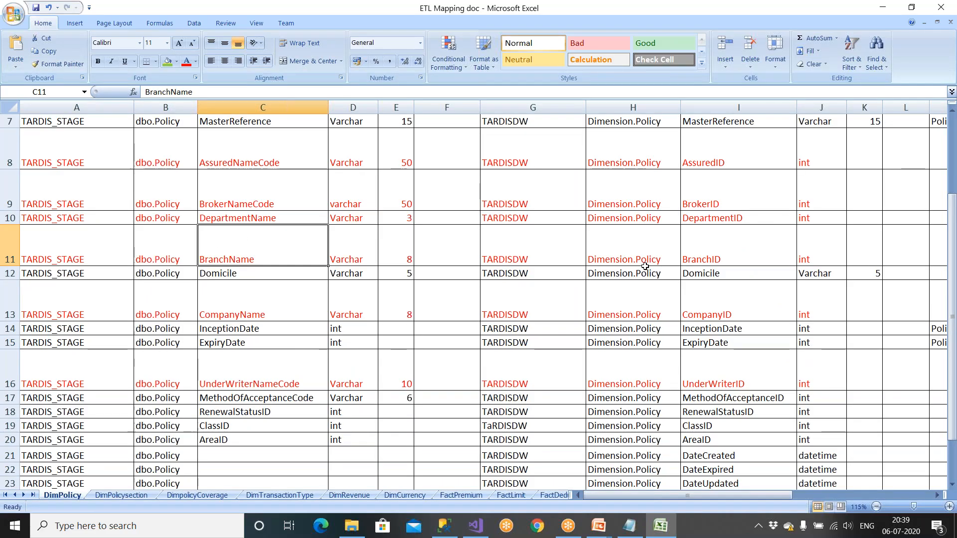
# Step: Back in the Notepad notes, insert "BranchName to" before BranchCode in the BranchXRef lookup line
pyautogui.hotkey('alt', 'Tab')
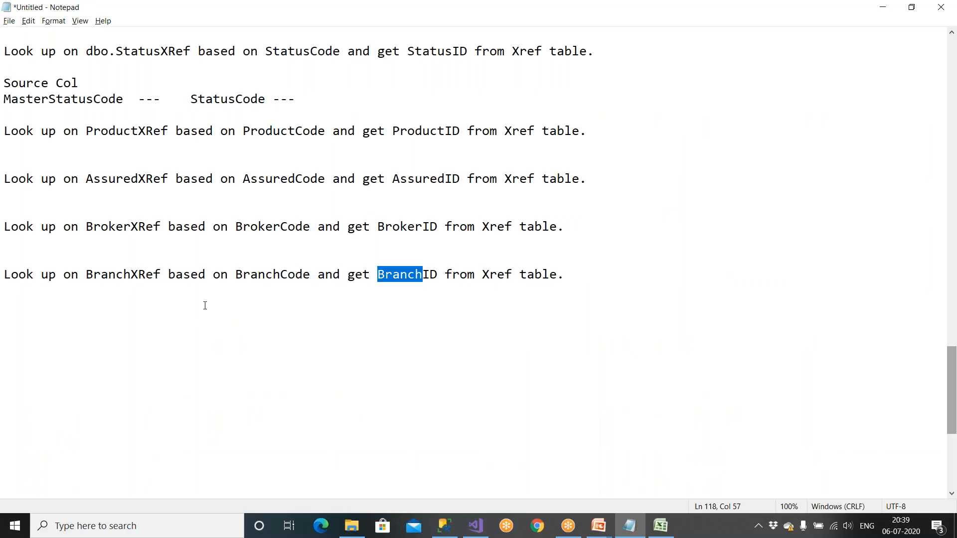
pyautogui.moveTo(280, 277); pyautogui.dragTo(306, 274)
pyautogui.click(404, 400)
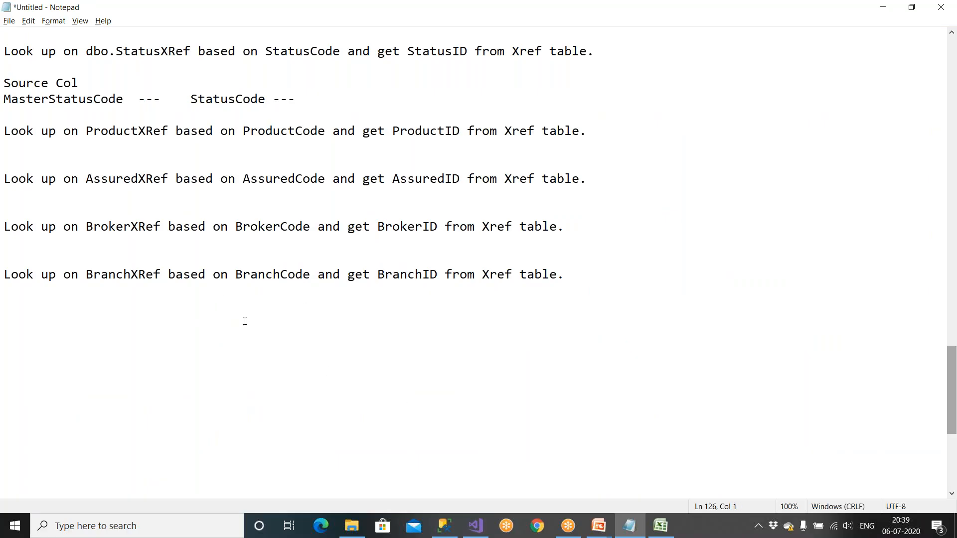
pyautogui.moveTo(235, 274); pyautogui.dragTo(311, 274)
pyautogui.hotkey('ctrl', 'c')
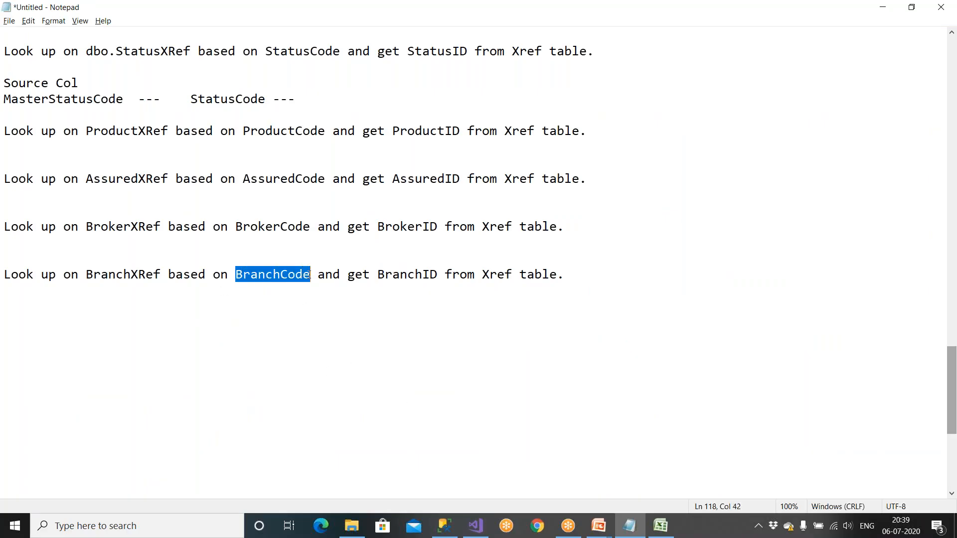
pyautogui.click(232, 276)
pyautogui.hotkey('ctrl', 'v')
pyautogui.press('BackSpace')
pyautogui.press('BackSpace')
pyautogui.press('BackSpace')
pyautogui.press('BackSpace')
pyautogui.press('BackSpace')
pyautogui.write('Name to')
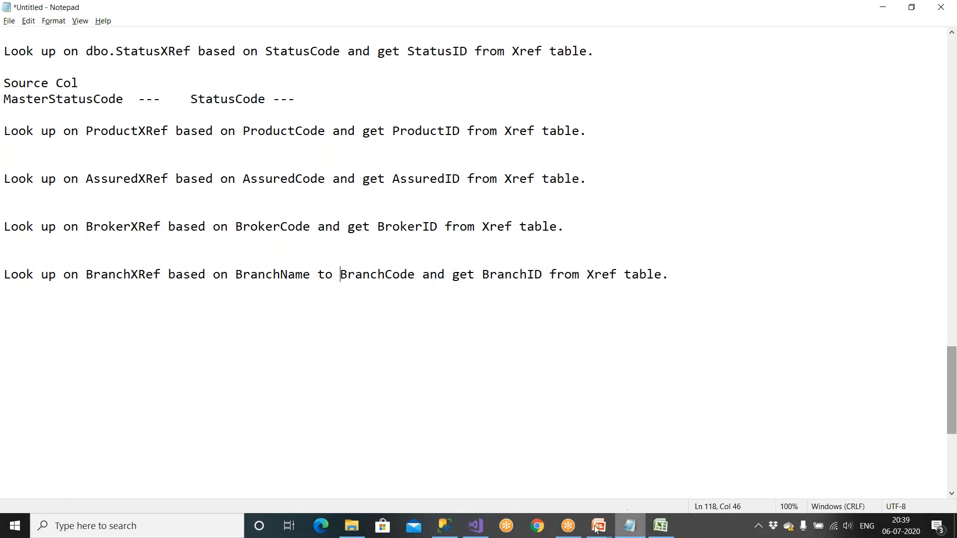
# Step: In the Visual Studio lookup editor, map input column BranchName to lookup column BranchCode and review the relationship
pyautogui.click(476, 527)
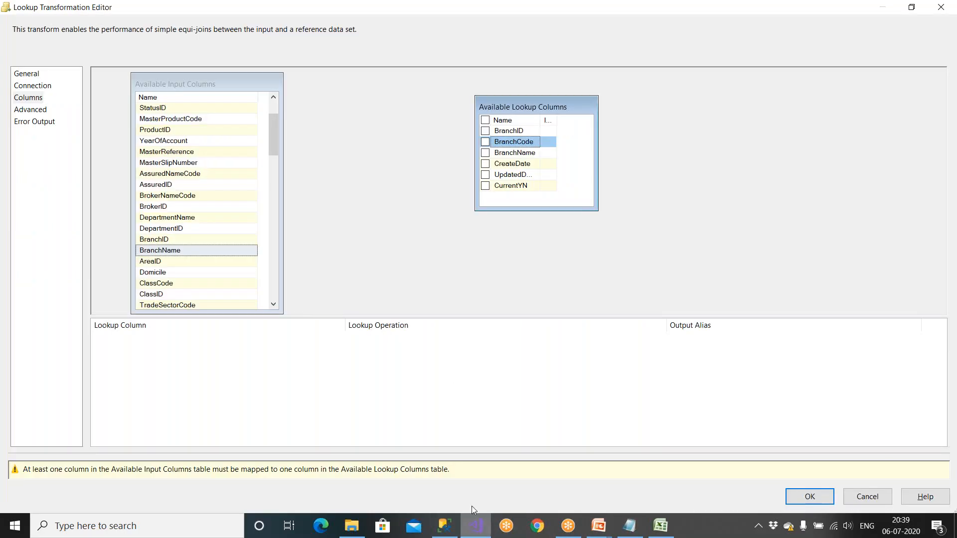
pyautogui.moveTo(192, 250); pyautogui.dragTo(505, 146)
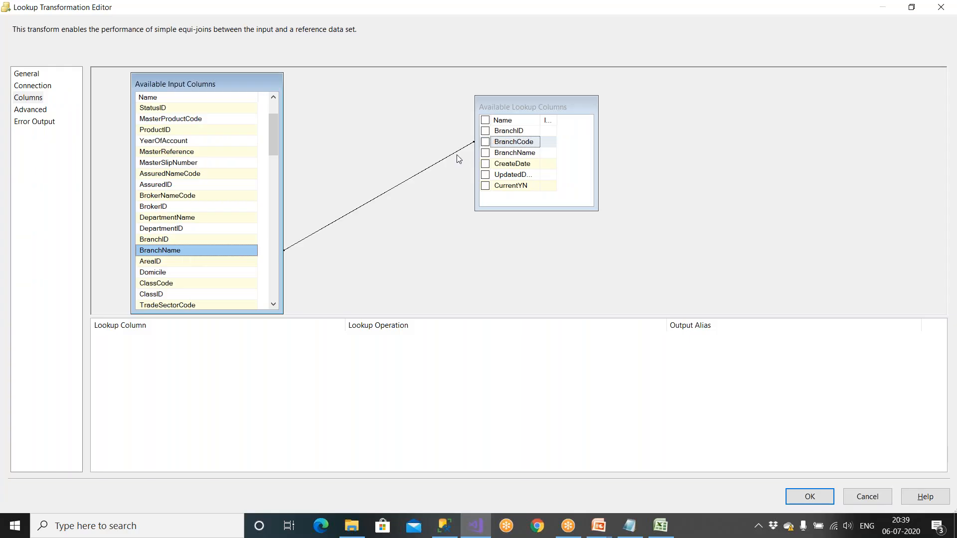
pyautogui.rightClick(413, 192)
pyautogui.click(423, 198)
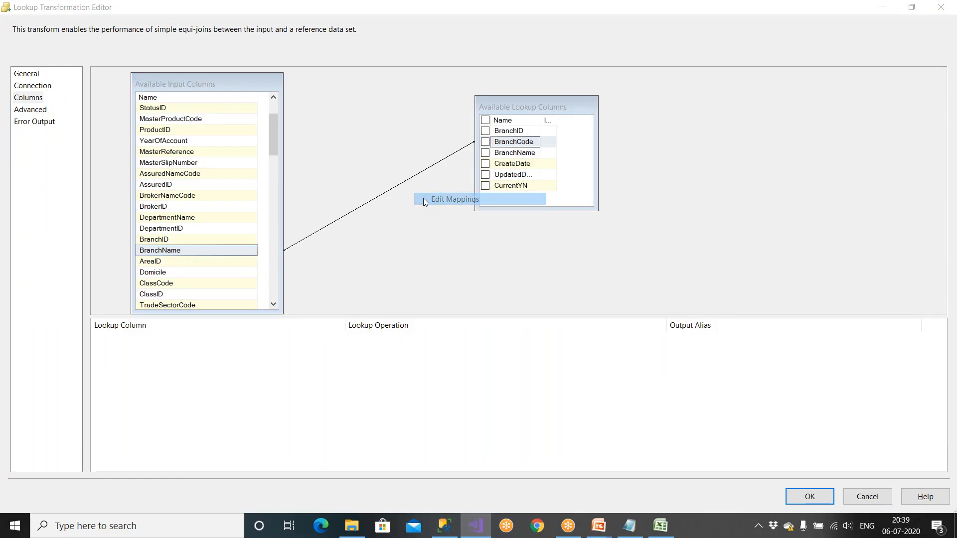
pyautogui.click(310, 198)
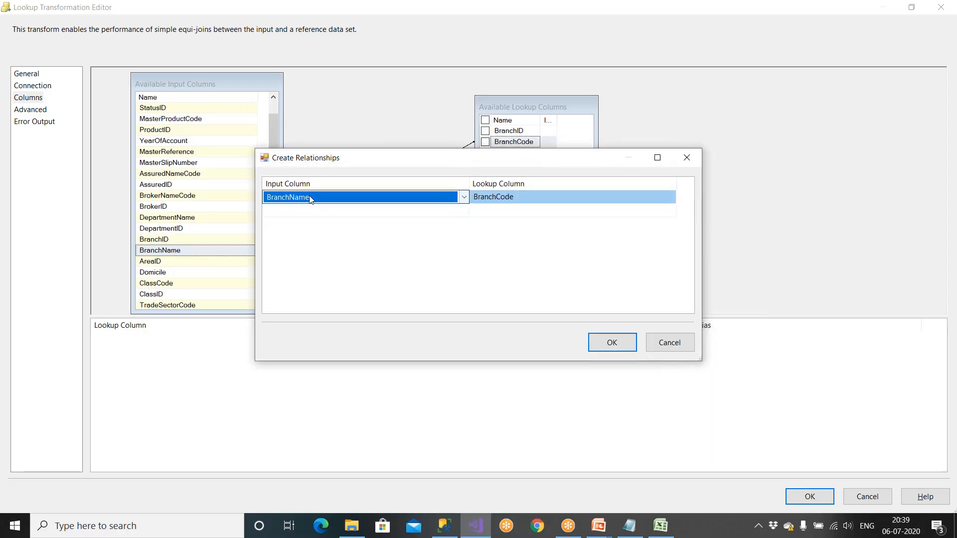
pyautogui.click(601, 343)
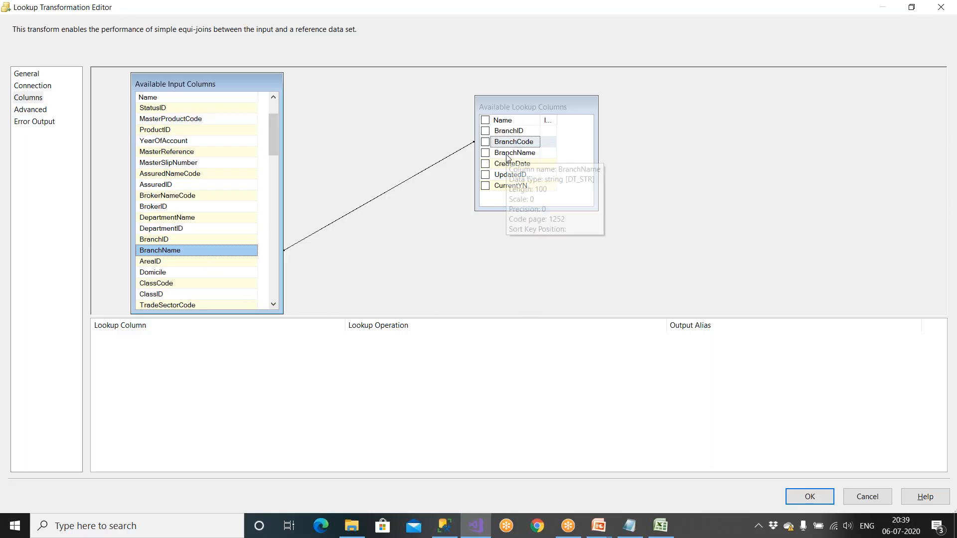
# Step: Compare the branch lookup rule in the Excel mapping document with the BranchName-to-BranchCode line in the Notepad notes
pyautogui.hotkey('alt', 'Tab')
pyautogui.click(661, 526)
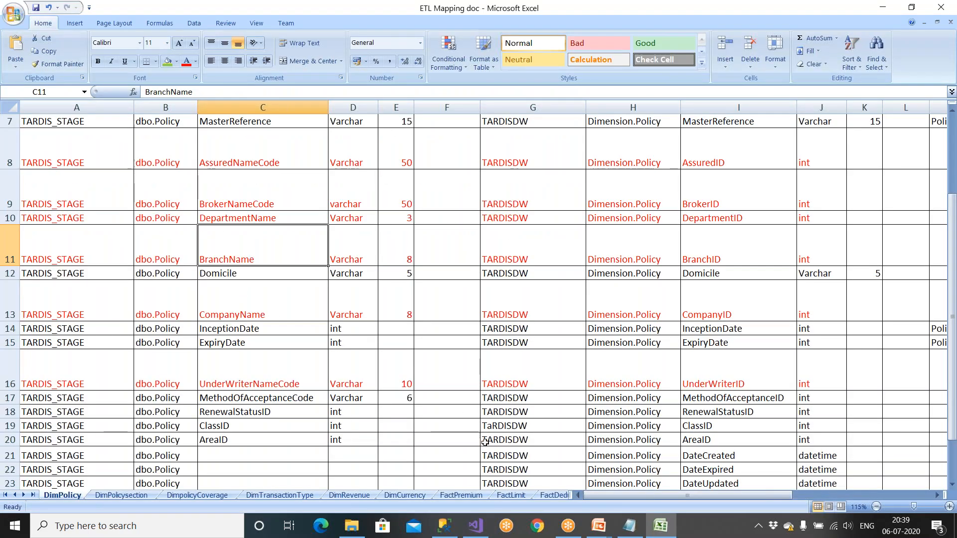
pyautogui.moveTo(620, 497); pyautogui.dragTo(712, 493)
pyautogui.doubleClick(727, 247)
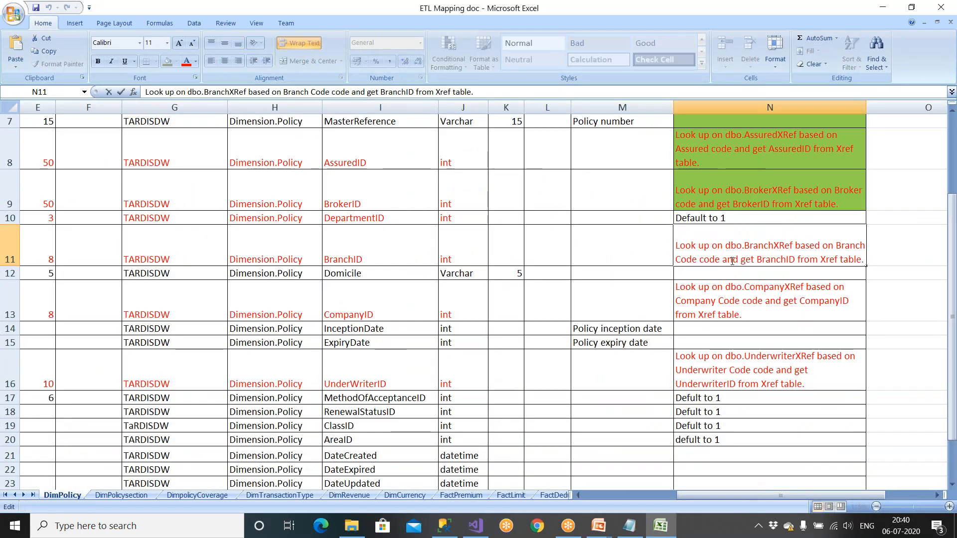
pyautogui.click(917, 249)
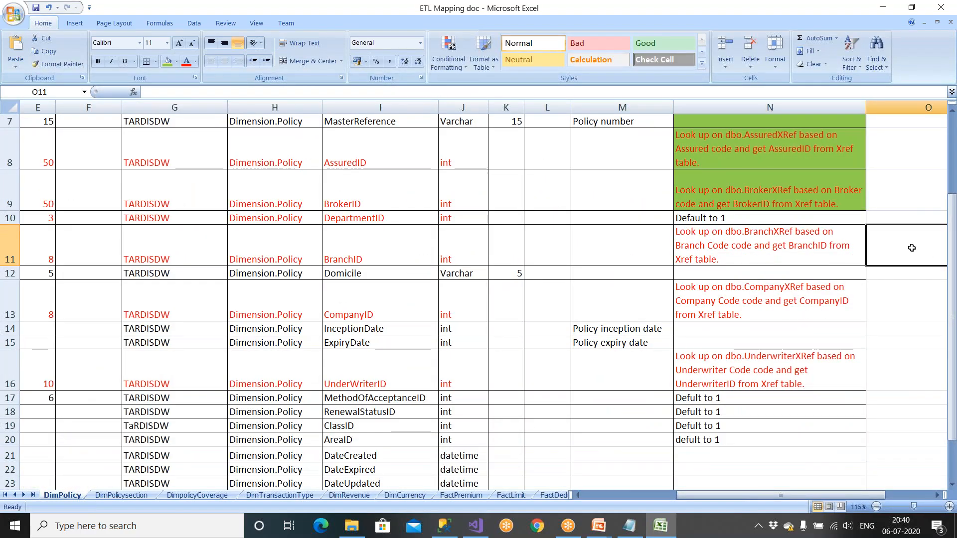
pyautogui.hotkey('alt', 'Tab')
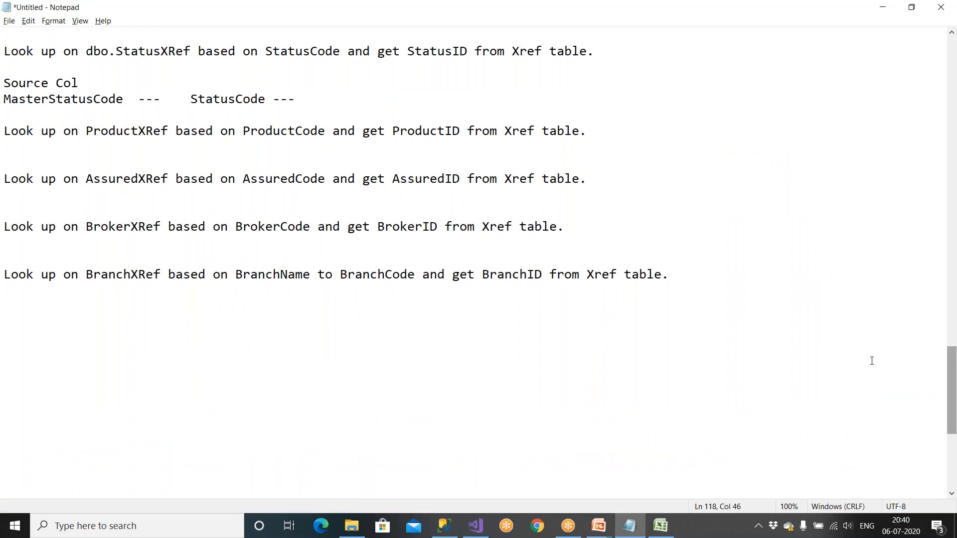
pyautogui.moveTo(476, 526)
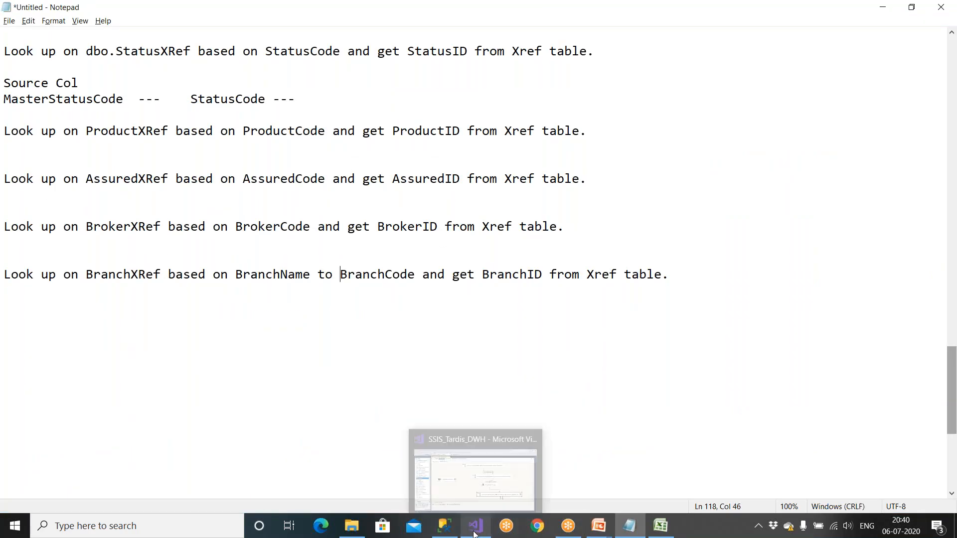
pyautogui.doubleClick(255, 276)
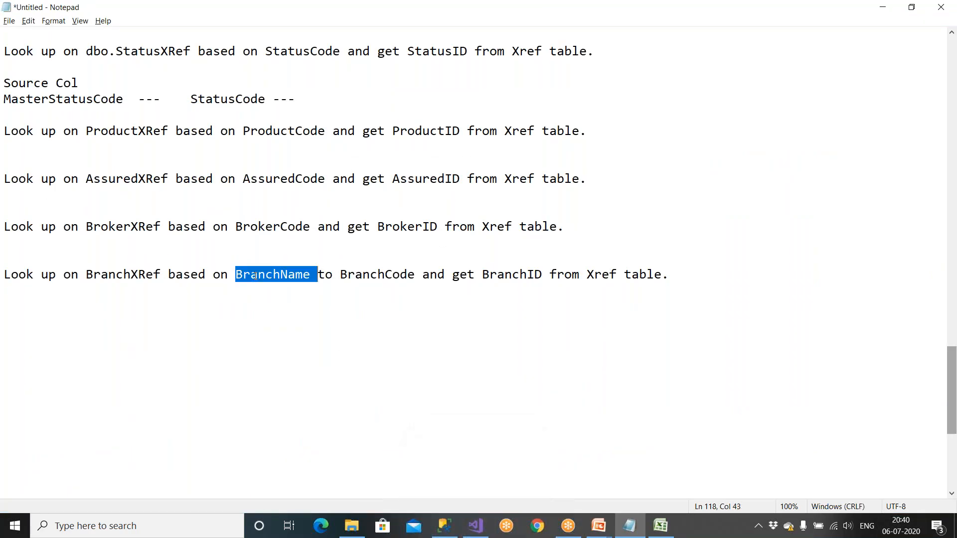
pyautogui.doubleClick(377, 274)
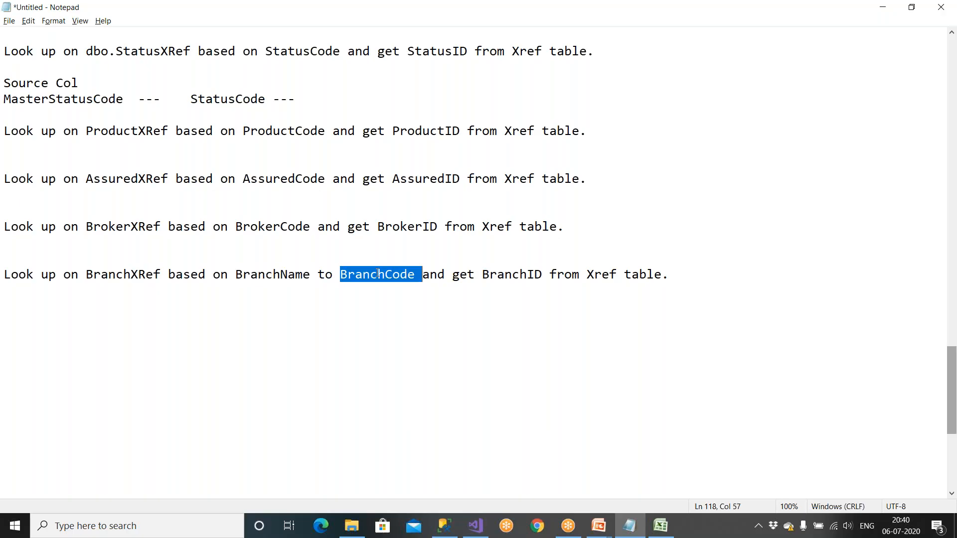
# Step: In the Visual Studio lookup, output BranchID as a new column with the alias BranchID_Lkp, accept the lookup, and save the package
pyautogui.click(477, 527)
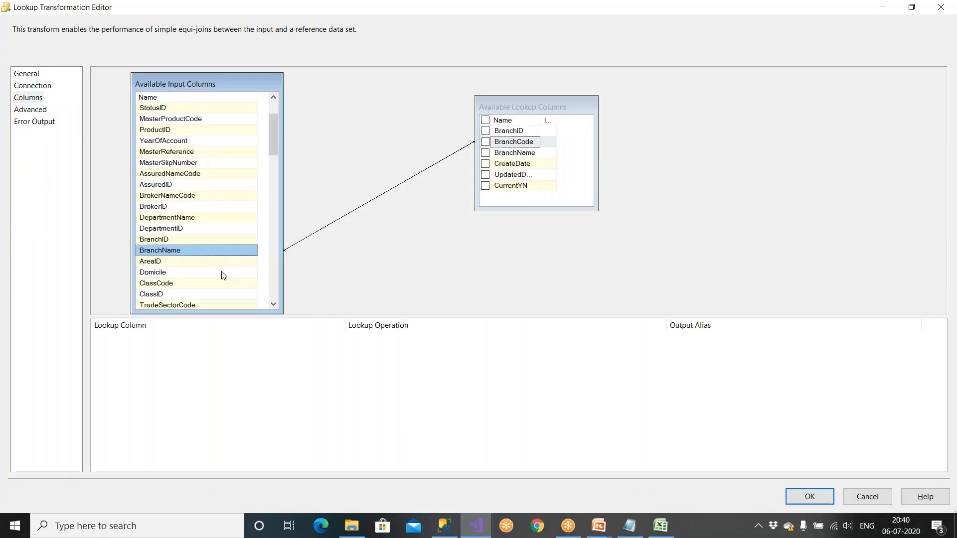
pyautogui.click(485, 130)
pyautogui.click(716, 338)
pyautogui.click(717, 337)
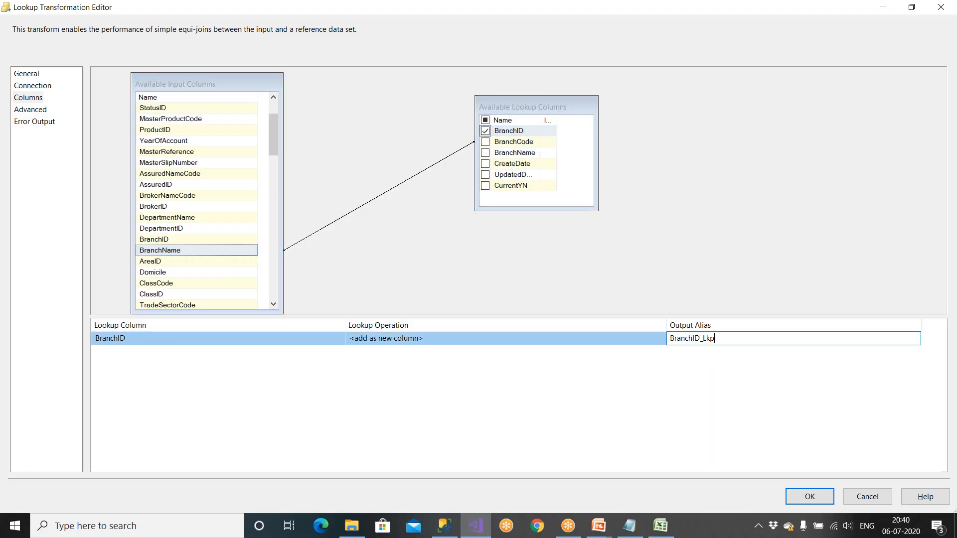
pyautogui.click(807, 496)
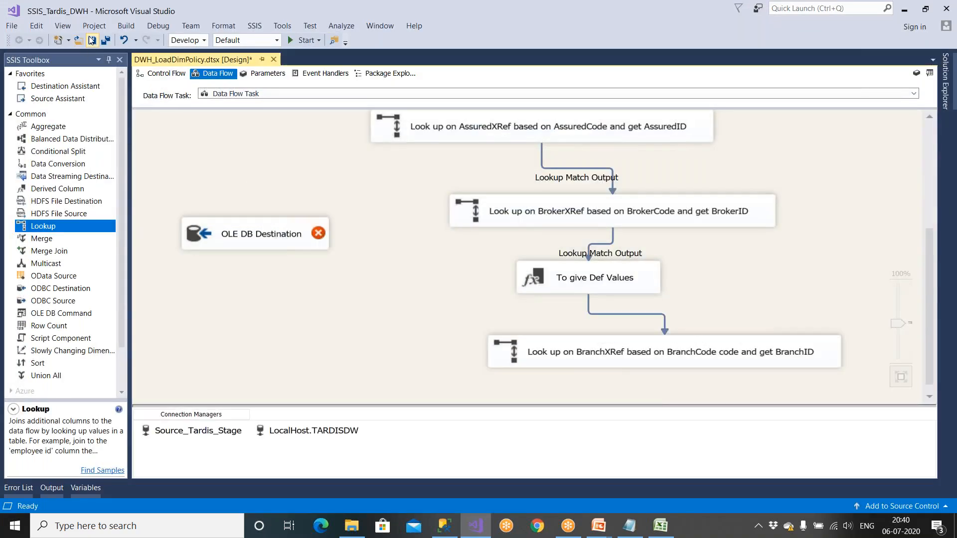
pyautogui.click(105, 41)
# Step: In the Excel mapping document, fill the BranchXRef lookup rule in cell N11 with green
pyautogui.click(661, 525)
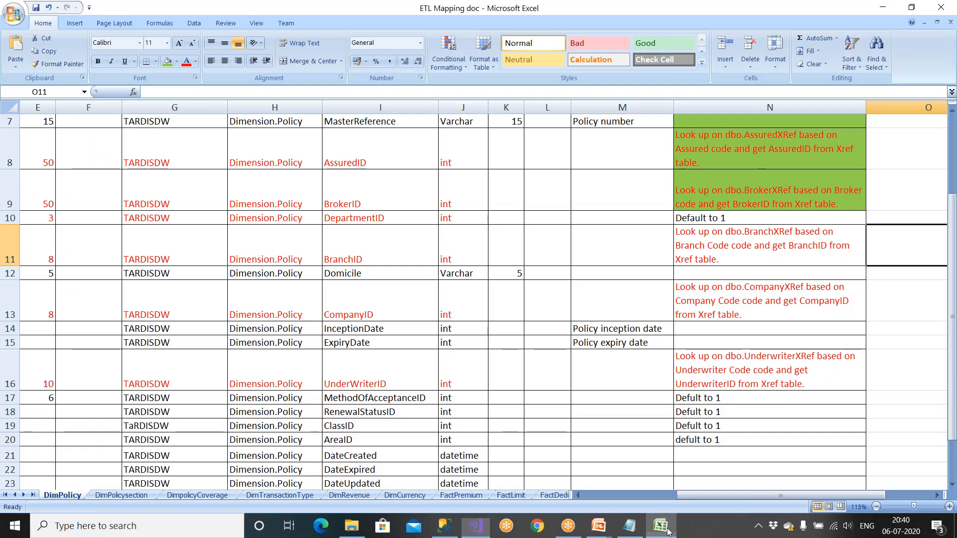
pyautogui.click(735, 258)
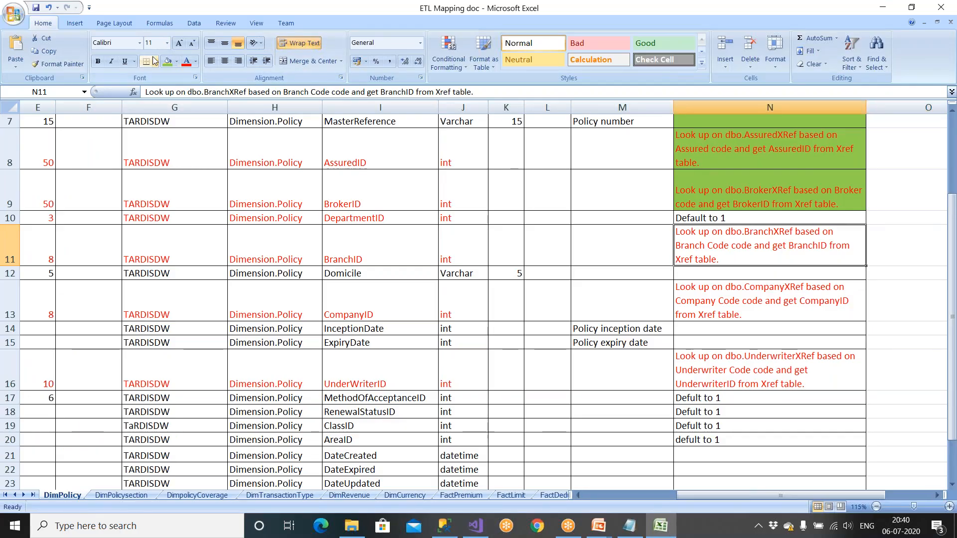
pyautogui.click(168, 62)
pyautogui.press('Up')
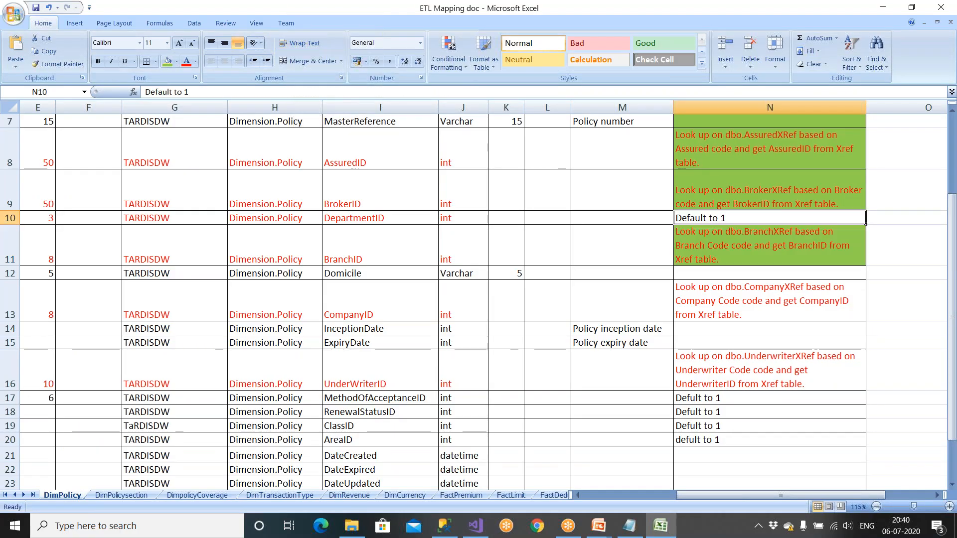
# Step: Fill the DepartmentID default rule in cell N10 with green
pyautogui.click(167, 62)
pyautogui.click(701, 291)
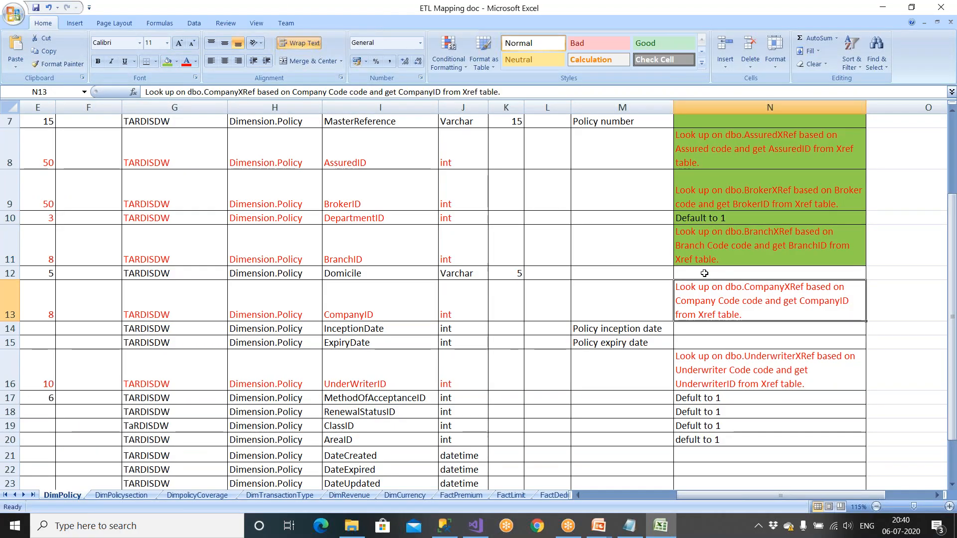
# Step: Examine the Domicile mapping in row 12 from its source column to its target column and the rule cell
pyautogui.press('Up')
pyautogui.press('Left')
pyautogui.press('Left')
pyautogui.press('Left')
pyautogui.press('Left')
pyautogui.press('Left')
pyautogui.press('Left')
pyautogui.press('Left')
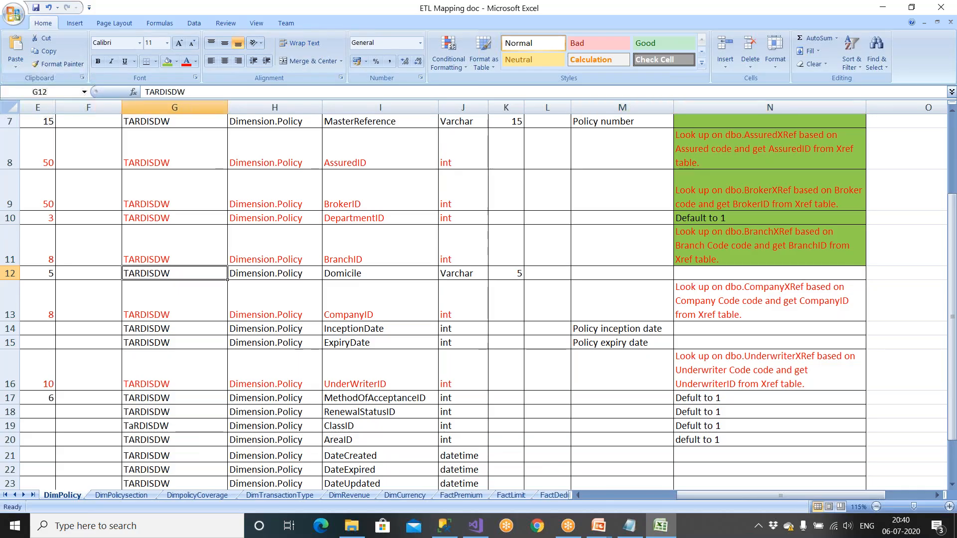
pyautogui.press('Left')
pyautogui.press('Left')
pyautogui.press('Left')
pyautogui.press('Left')
pyautogui.press('Left')
pyautogui.press('Left')
pyautogui.press('Right')
pyautogui.press('Right')
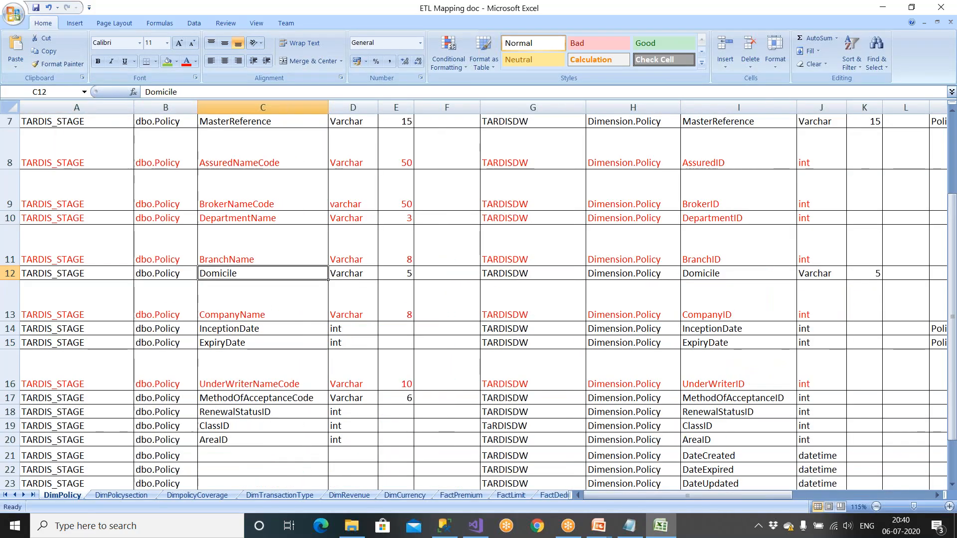
pyautogui.press('Right')
pyautogui.press('Right')
pyautogui.press('Right')
pyautogui.press('Right')
pyautogui.press('Right')
pyautogui.press('Right')
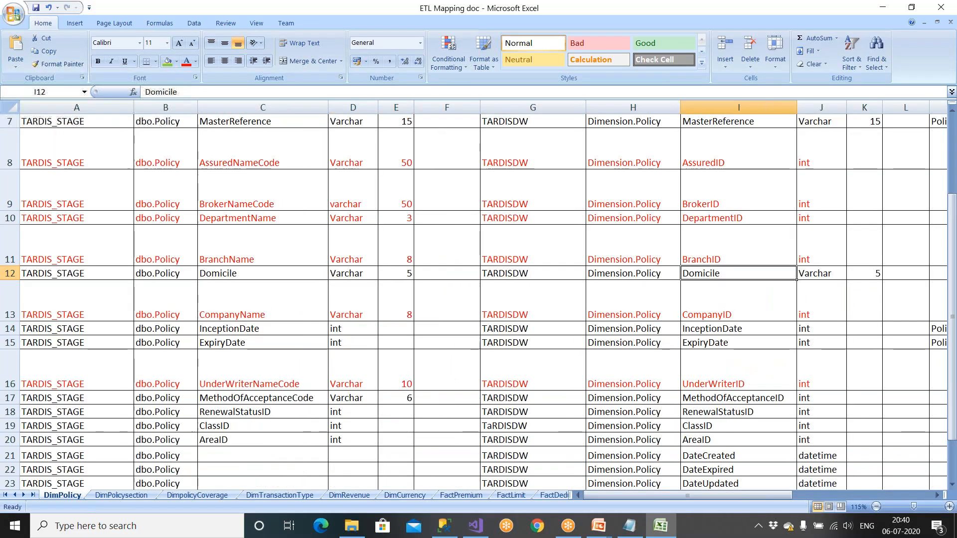
pyautogui.press('Right')
pyautogui.press('Right')
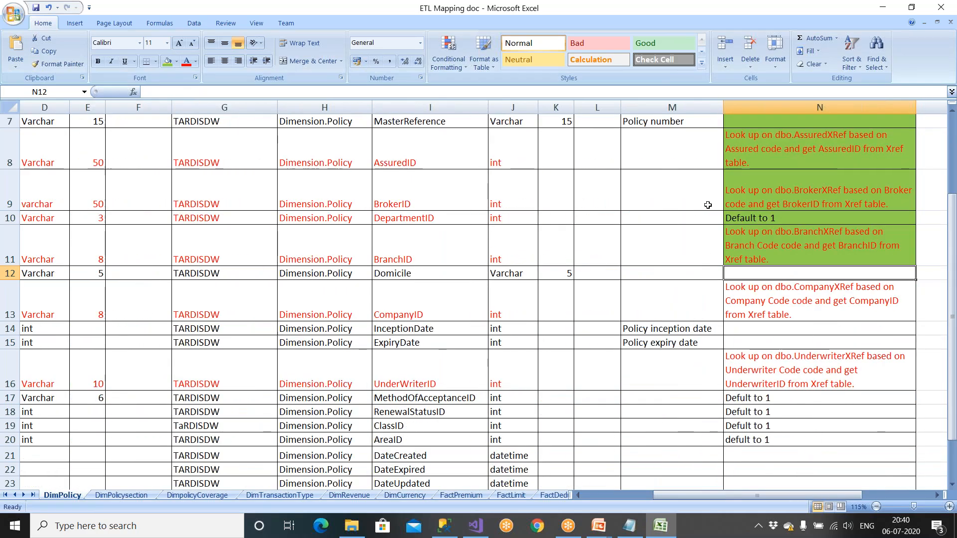
# Step: Examine the company mapping in row 13, comparing source CompanyName, target CompanyID and the CompanyXRef lookup rule
pyautogui.click(777, 318)
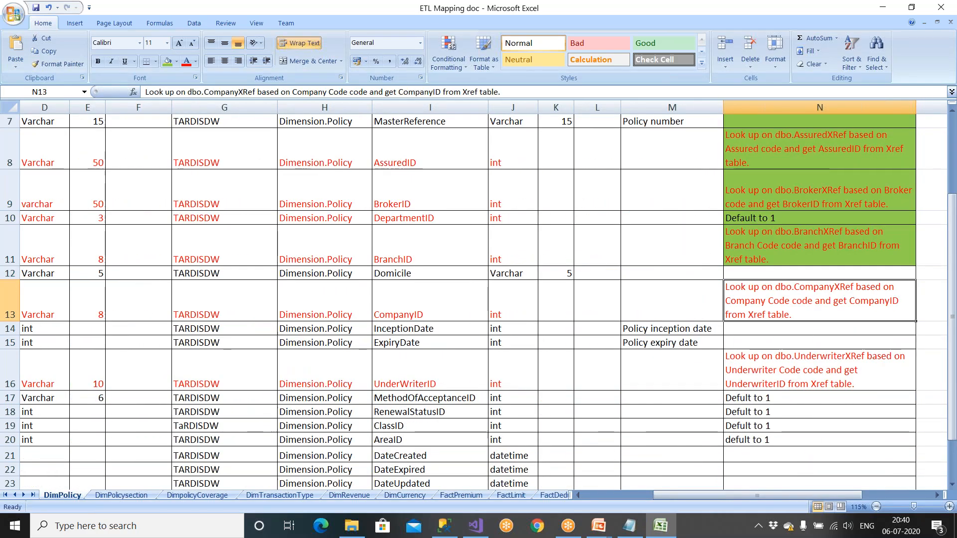
pyautogui.press('Left')
pyautogui.press('Left')
pyautogui.press('Left')
pyautogui.press('Left')
pyautogui.press('Left')
pyautogui.press('Left')
pyautogui.press('Left')
pyautogui.press('Left')
pyautogui.press('Left')
pyautogui.press('Left')
pyautogui.press('Left')
pyautogui.press('Left')
pyautogui.press('Left')
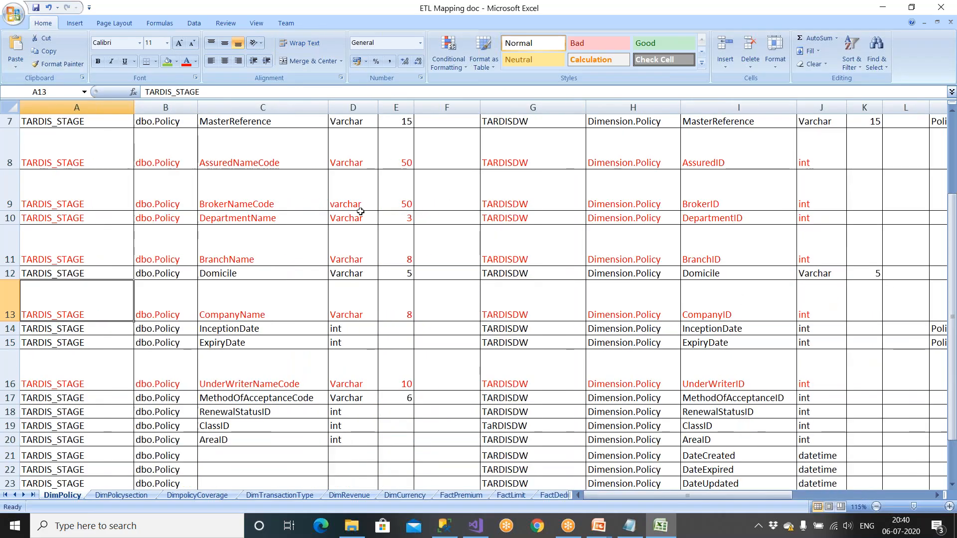
pyautogui.click(160, 314)
pyautogui.click(224, 313)
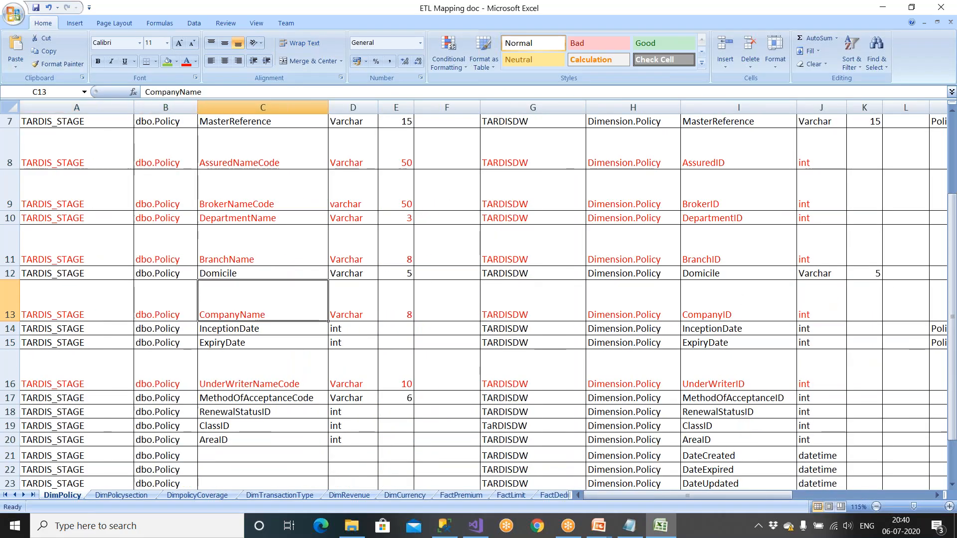
pyautogui.press('Right')
pyautogui.press('Right')
pyautogui.press('Right')
pyautogui.press('Right')
pyautogui.press('Right')
pyautogui.press('Right')
pyautogui.press('Right')
pyautogui.press('Right')
pyautogui.press('Right')
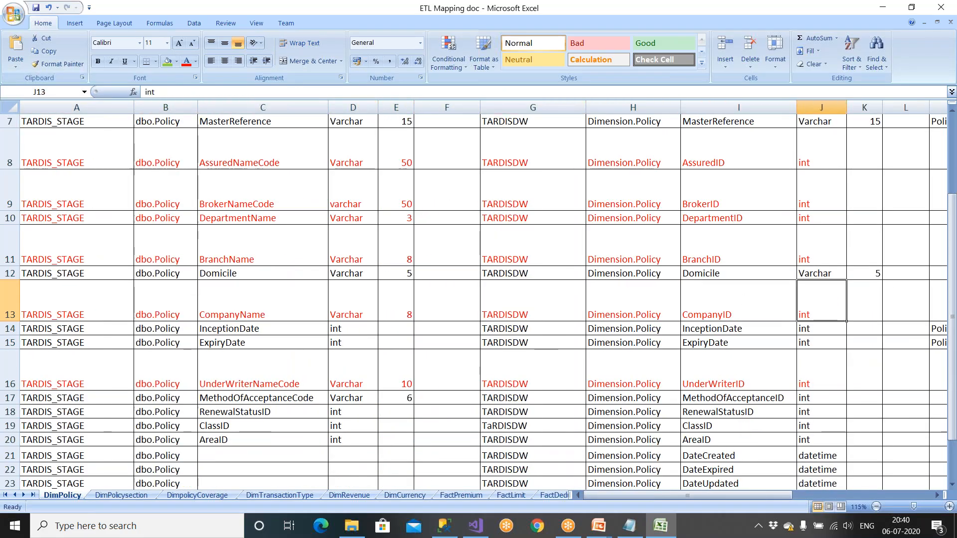
pyautogui.press('Right')
pyautogui.press('Right')
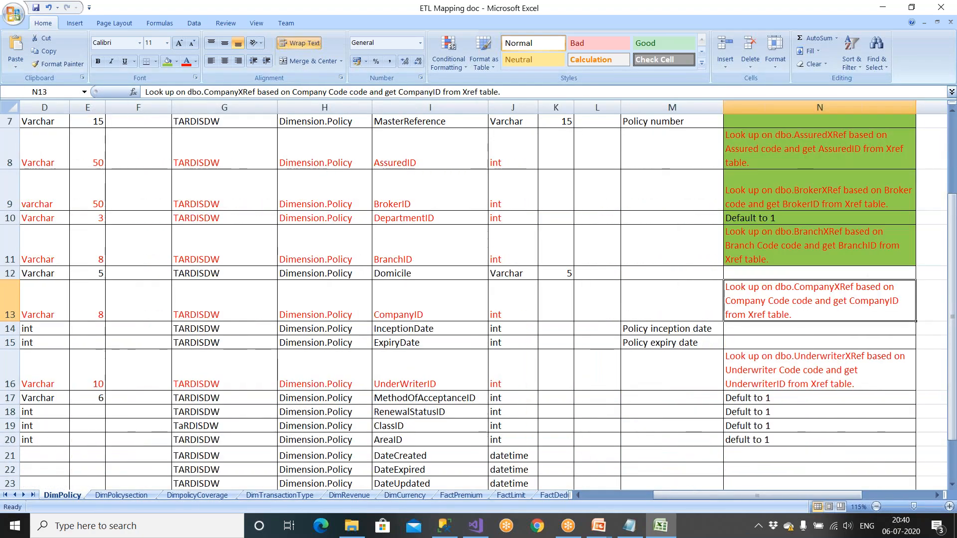
# Step: Copy the CompanyXRef lookup rule from cell N13 into the Notepad notes below the BranchXRef line
pyautogui.rightClick(804, 298)
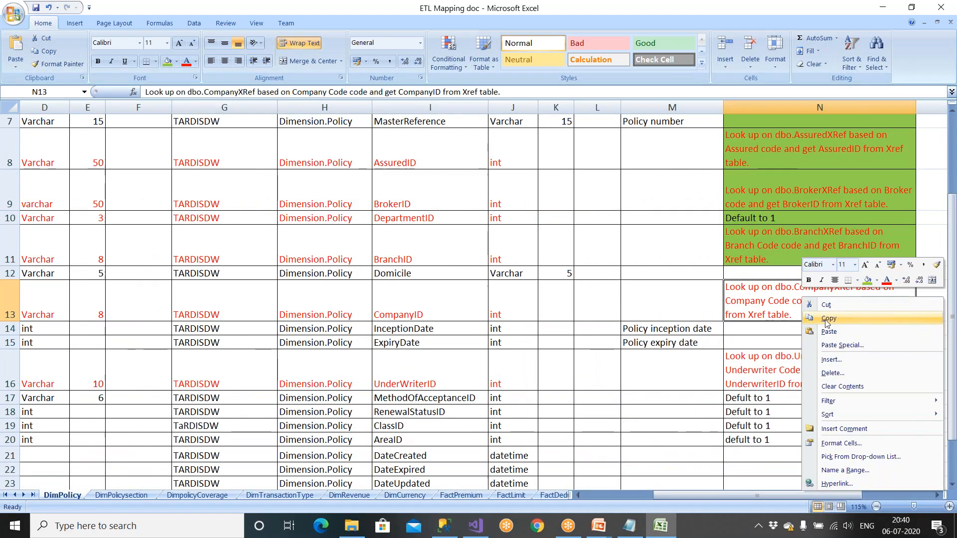
pyautogui.click(829, 318)
pyautogui.hotkey('alt', 'Tab')
pyautogui.click(690, 276)
pyautogui.press('Return')
pyautogui.press('Return')
pyautogui.press('Return')
pyautogui.write('Look up on dbo.CompanyXRef based on Company Code code and get CompanyID from Xref table.')
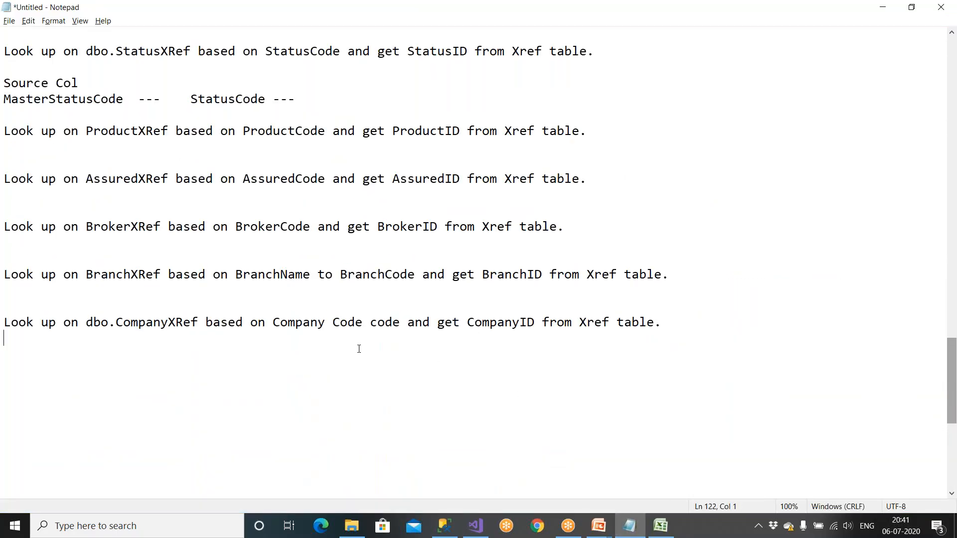
# Step: Edit the pasted line to read "Look up on CompanyXRef based on CompanyCode and get CompanyID from Xref table."
pyautogui.press('BackSpace')
pyautogui.press('BackSpace')
pyautogui.press('BackSpace')
pyautogui.press('BackSpace')
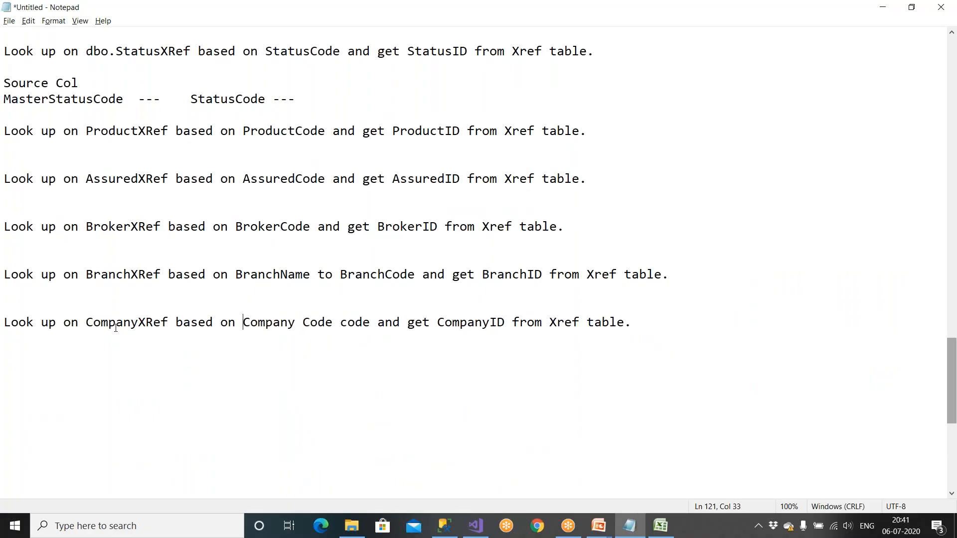
pyautogui.press('BackSpace')
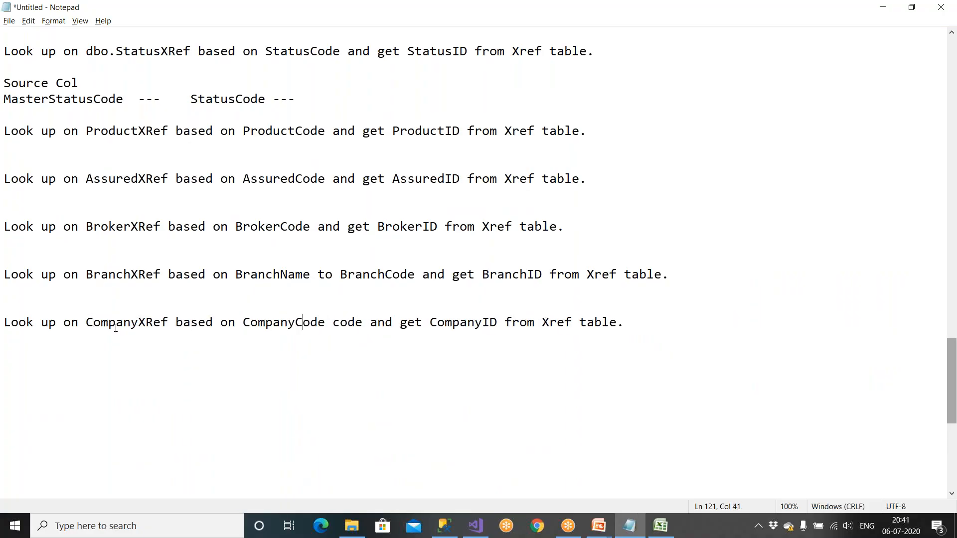
pyautogui.press('Delete')
pyautogui.press('Delete')
pyautogui.press('Delete')
pyautogui.press('Delete')
pyautogui.press('Delete')
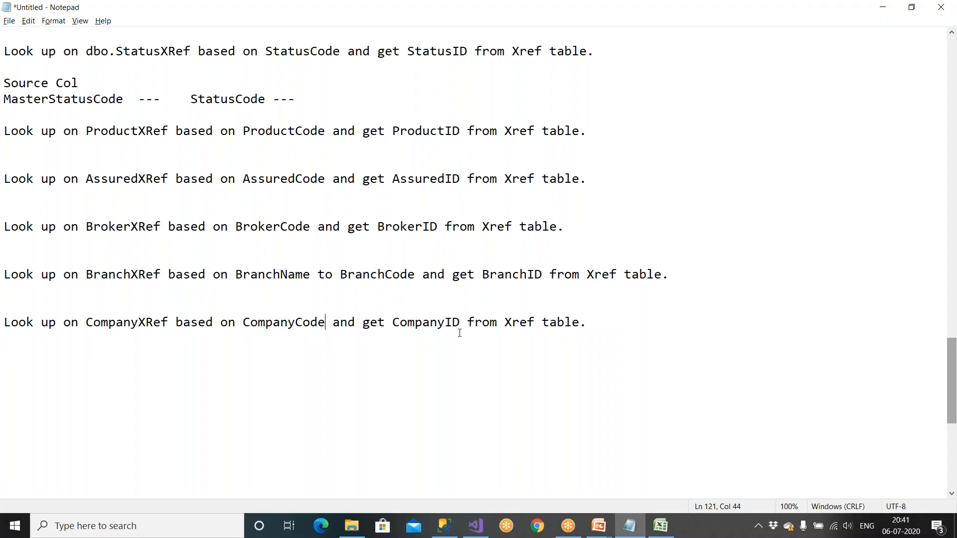
# Step: Select the company rule text up to CompanyID, then switch to Visual Studio and add a Lookup below the BranchXRef lookup
pyautogui.moveTo(461, 325); pyautogui.dragTo(5, 327)
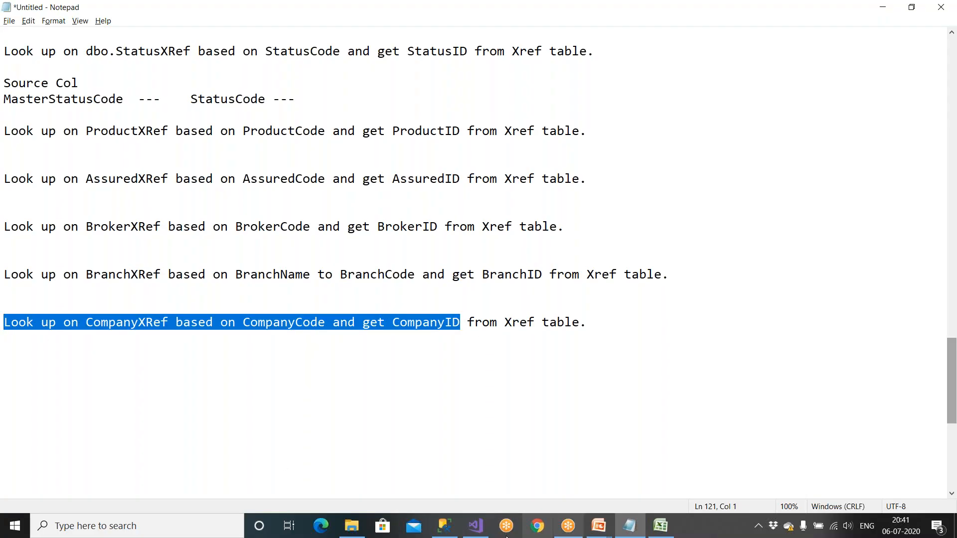
pyautogui.click(468, 531)
pyautogui.scroll(5, 537, 366)
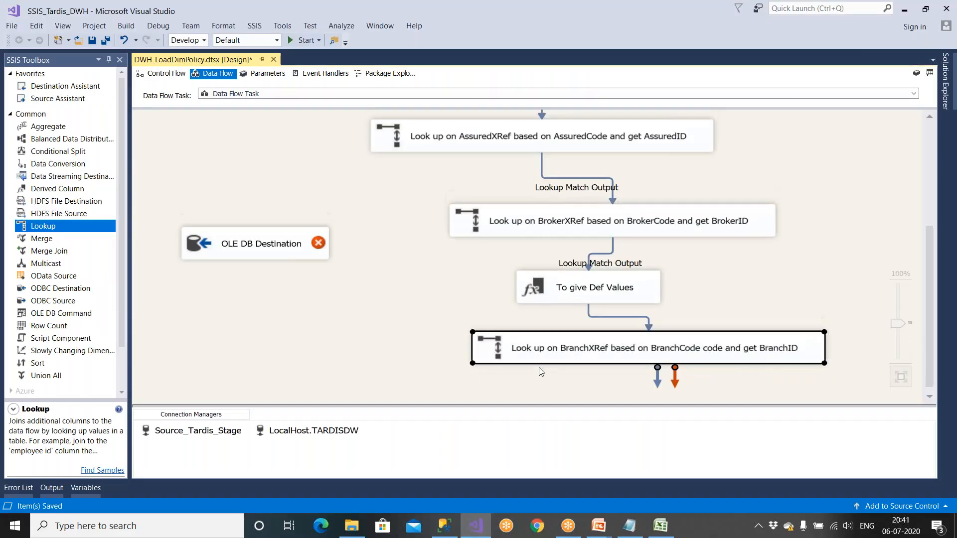
pyautogui.scroll(1, 543, 388)
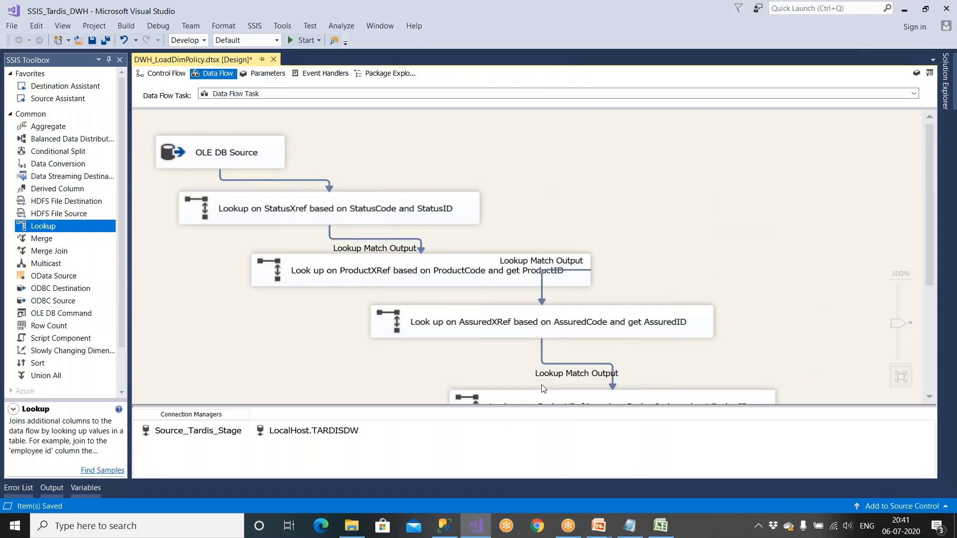
pyautogui.scroll(-7, 543, 388)
pyautogui.moveTo(62, 230); pyautogui.dragTo(437, 387)
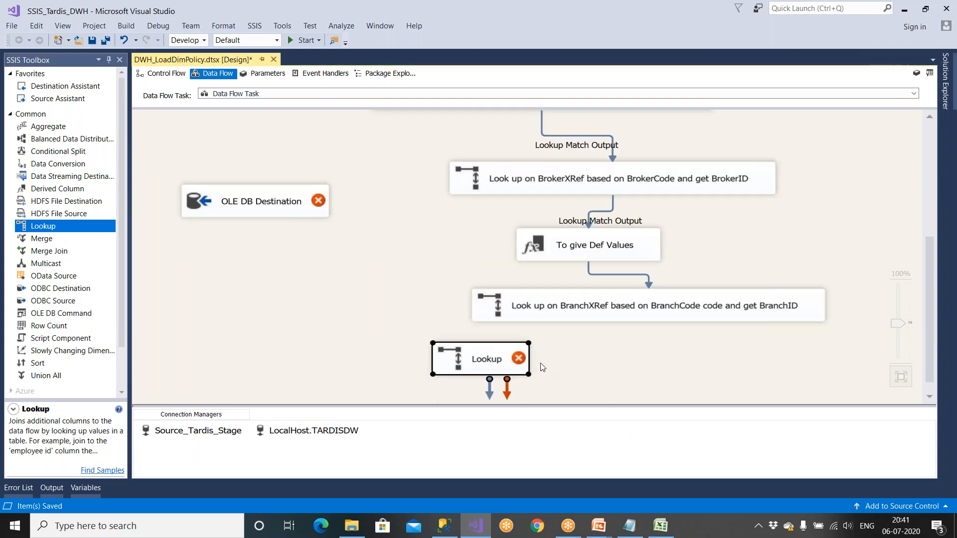
# Step: Connect the Lookup Match Output of the BranchXRef lookup to the new Lookup's input
pyautogui.click(586, 318)
pyautogui.moveTo(657, 341); pyautogui.dragTo(484, 357)
pyautogui.click(497, 268)
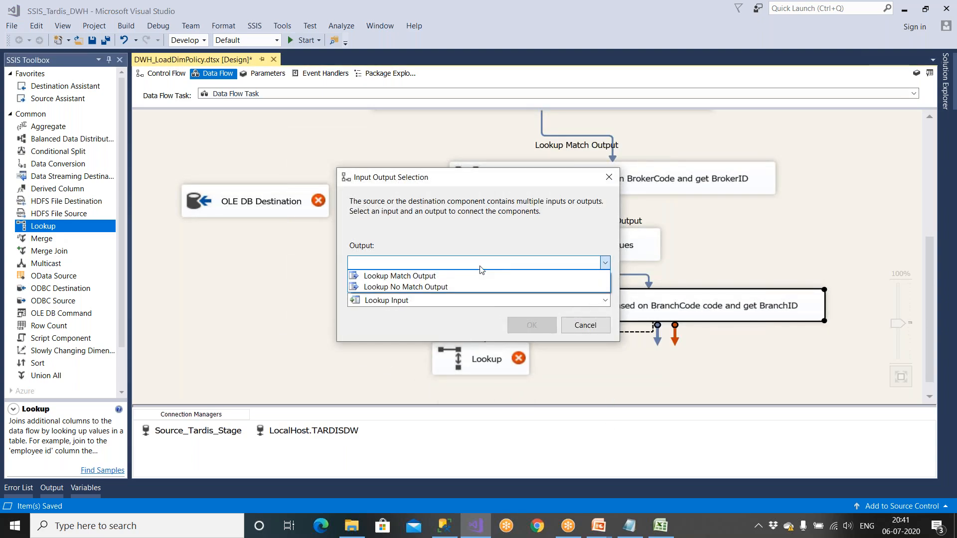
pyautogui.click(454, 274)
pyautogui.click(530, 325)
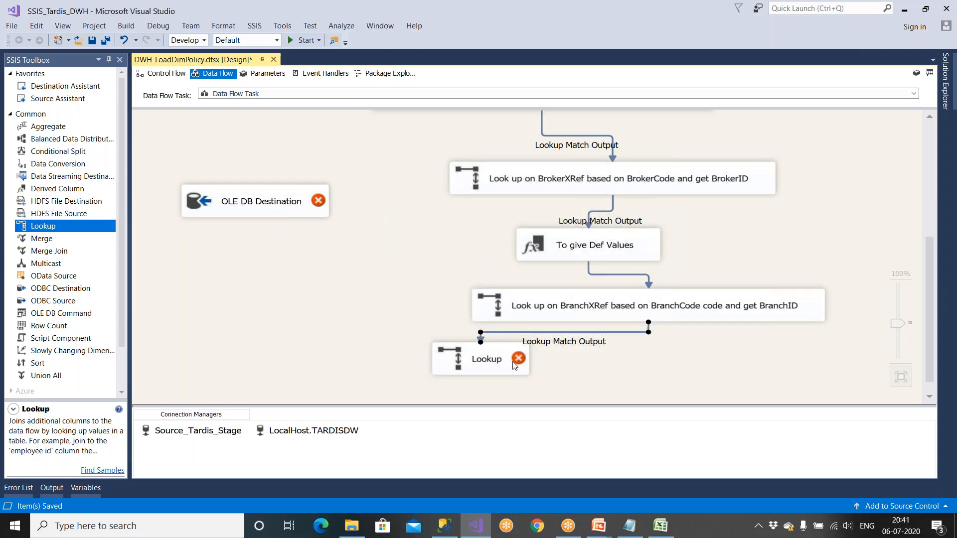
# Step: Configure the new Lookup to redirect unmatched rows to the no match output and use the table [dbo].[CompanyXRef]
pyautogui.doubleClick(505, 368)
pyautogui.click(414, 281)
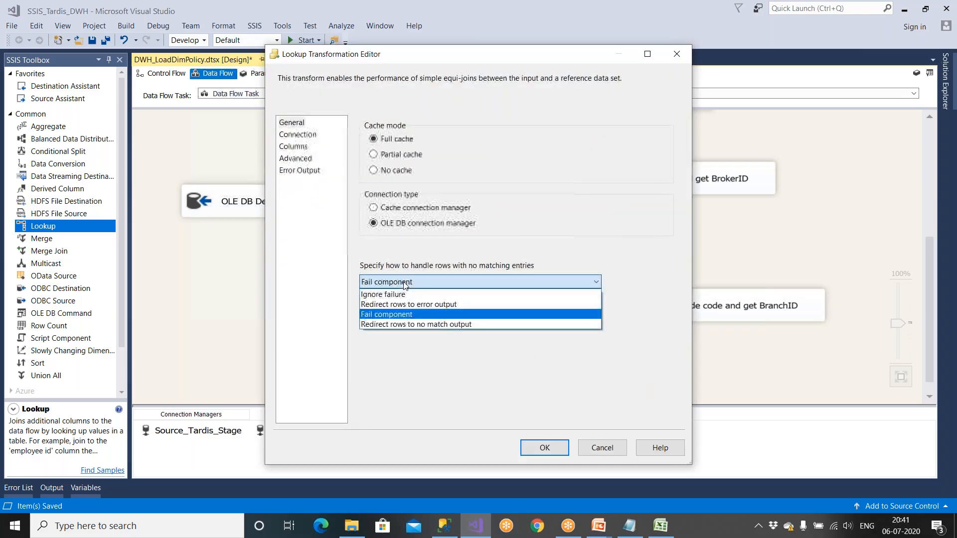
pyautogui.click(410, 324)
pyautogui.click(298, 134)
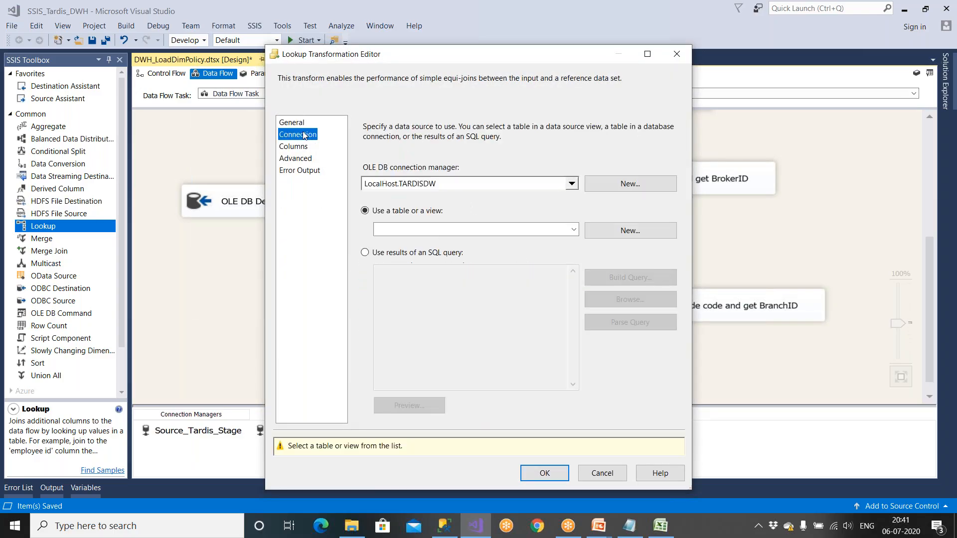
pyautogui.click(422, 234)
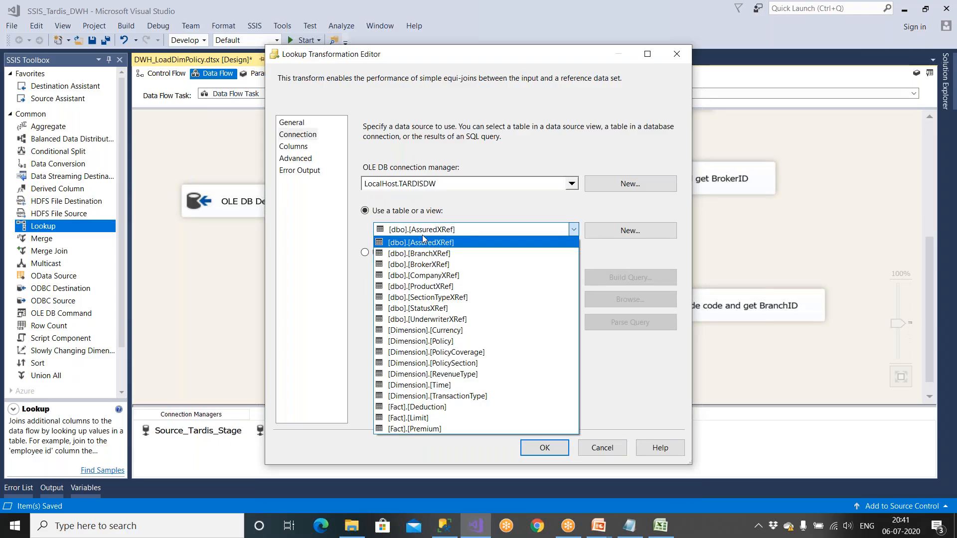
pyautogui.click(404, 275)
# Step: Show the Lookup's column mapping in a maximized editor, and enlarge and separate the input and lookup column tables
pyautogui.click(299, 147)
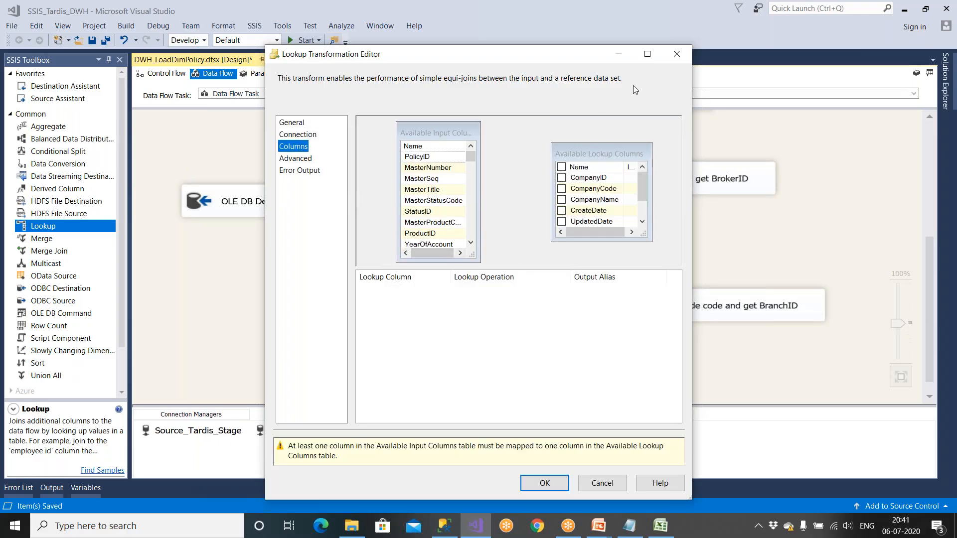
pyautogui.click(647, 54)
pyautogui.moveTo(215, 181); pyautogui.dragTo(253, 183)
pyautogui.moveTo(200, 98); pyautogui.dragTo(229, 101)
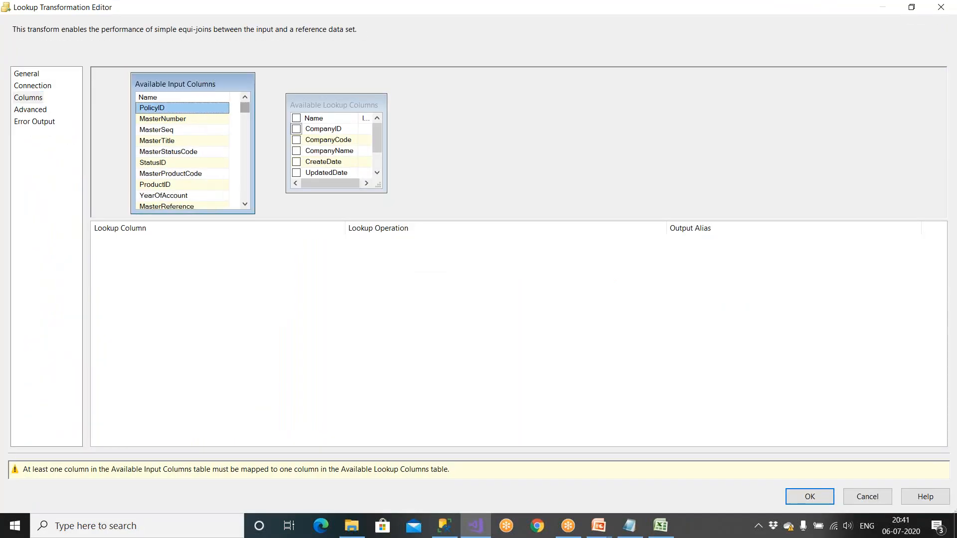
pyautogui.moveTo(362, 101); pyautogui.dragTo(520, 107)
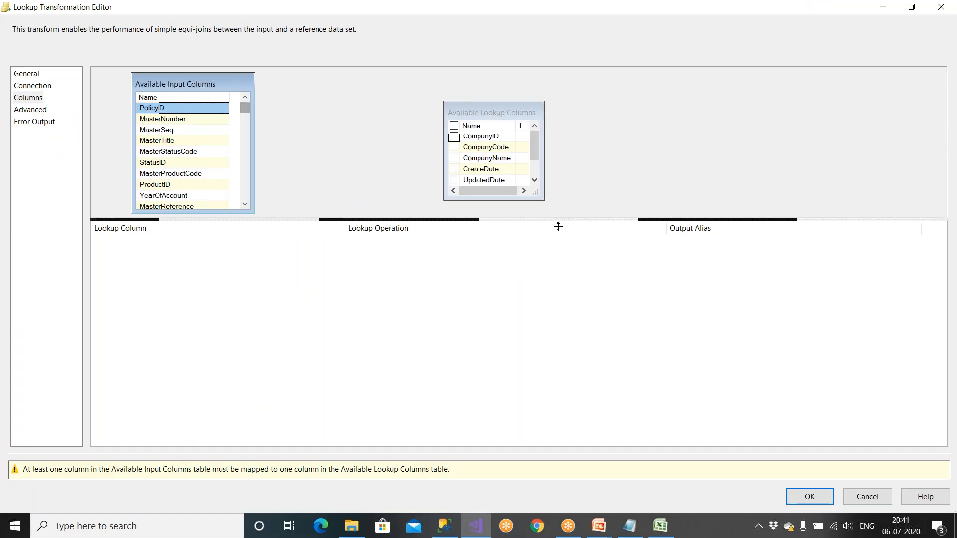
pyautogui.moveTo(557, 220); pyautogui.dragTo(557, 349)
pyautogui.moveTo(543, 199); pyautogui.dragTo(612, 284)
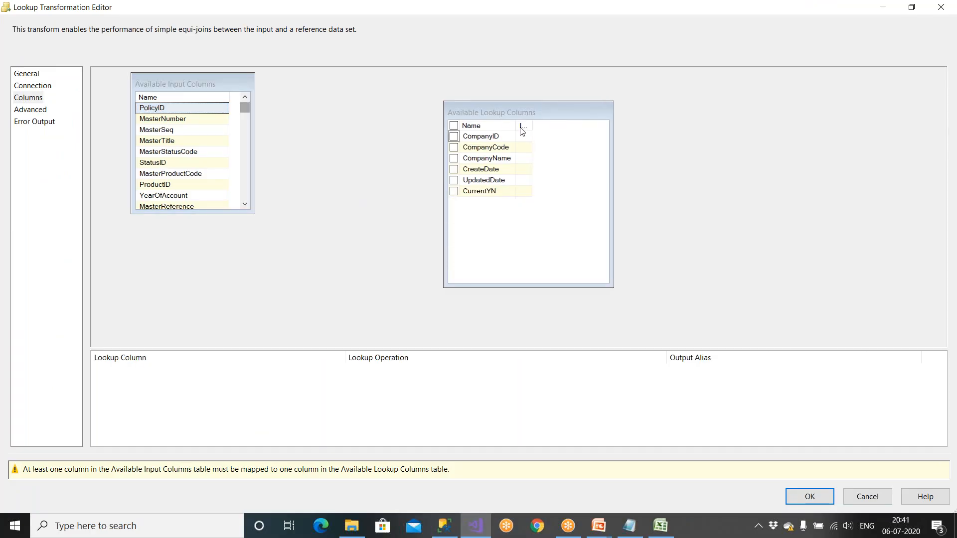
pyautogui.moveTo(516, 127); pyautogui.dragTo(553, 128)
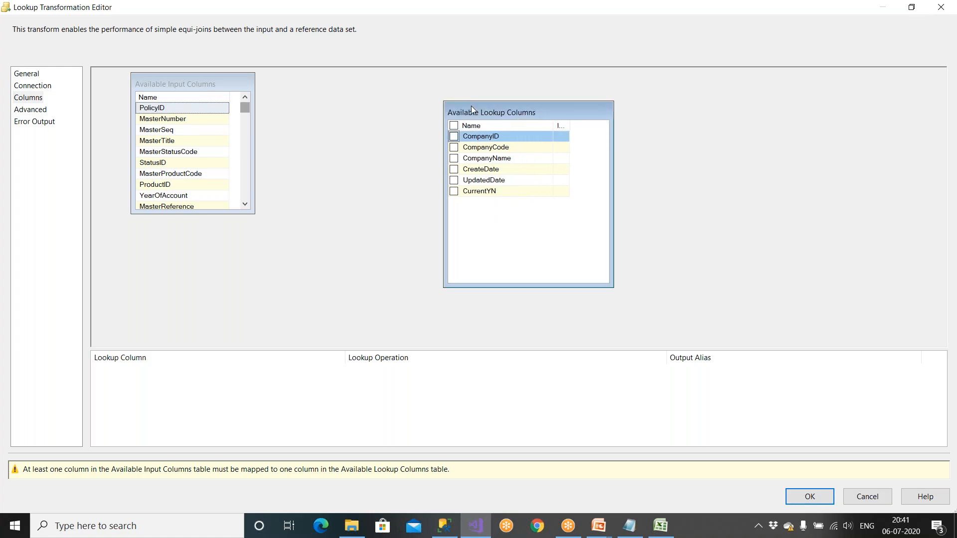
pyautogui.moveTo(471, 106); pyautogui.dragTo(452, 87)
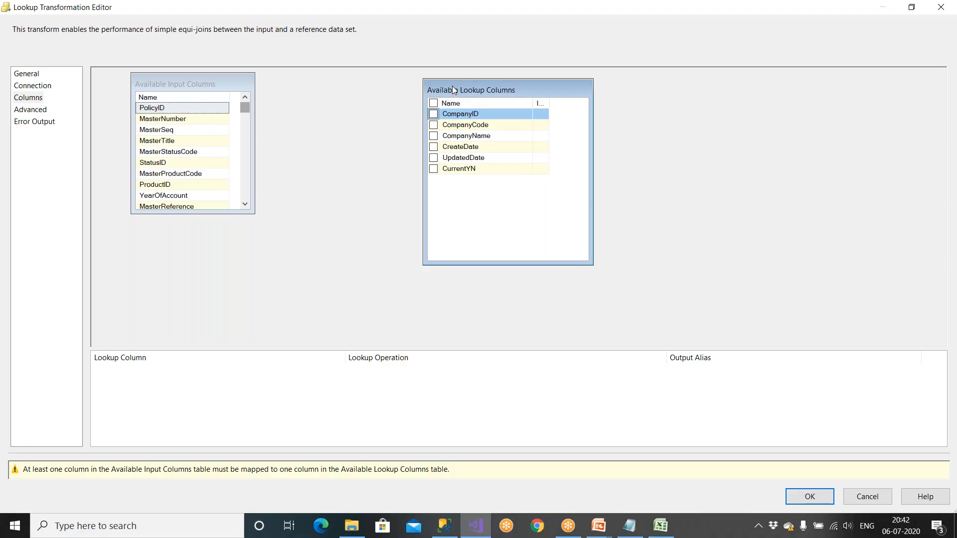
pyautogui.moveTo(249, 210); pyautogui.dragTo(288, 344)
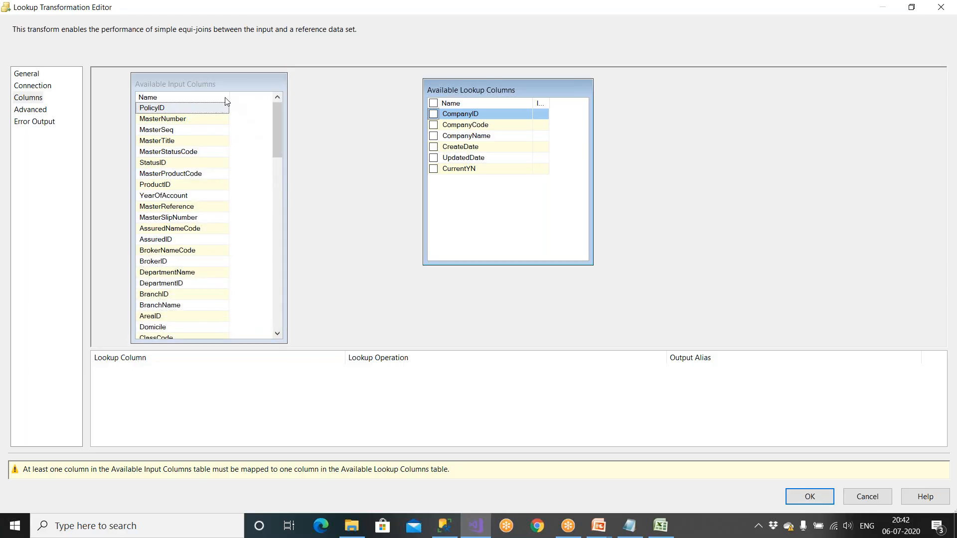
pyautogui.moveTo(230, 100); pyautogui.dragTo(237, 100)
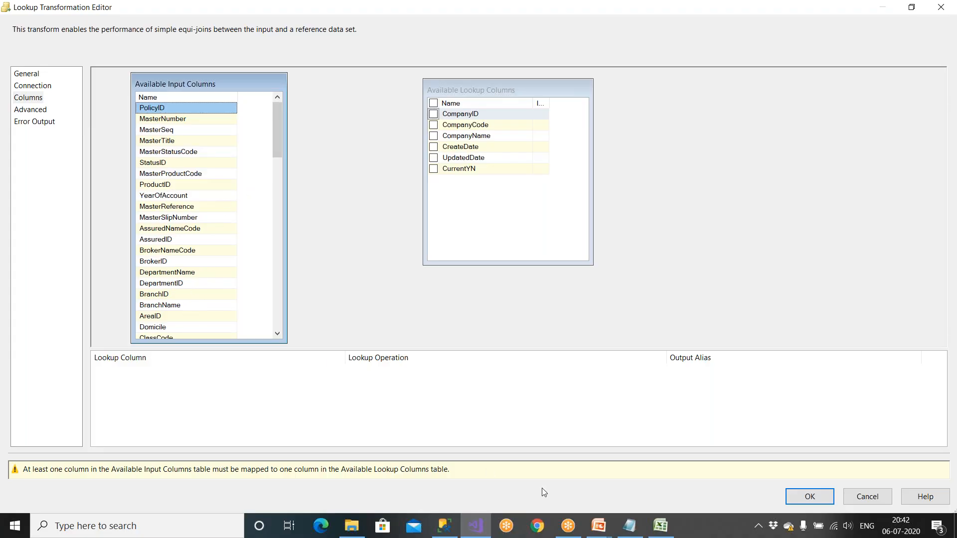
# Step: Switch to the Excel mapping document and check the source column for the company lookup rule in row 13
pyautogui.click(661, 529)
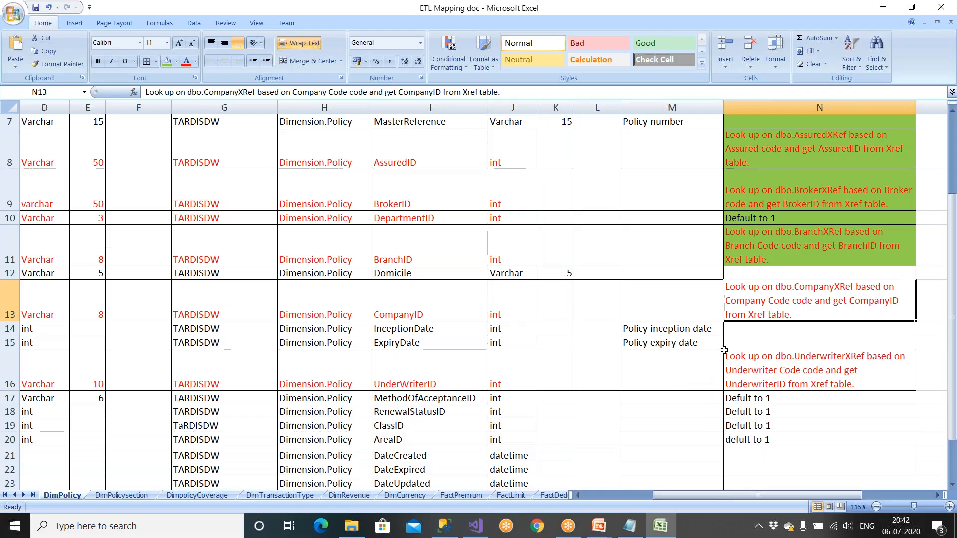
pyautogui.click(707, 309)
pyautogui.press('Left')
pyautogui.press('Left')
pyautogui.press('Left')
pyautogui.press('Left')
pyautogui.press('Left')
pyautogui.press('Left')
pyautogui.press('Left')
pyautogui.press('Left')
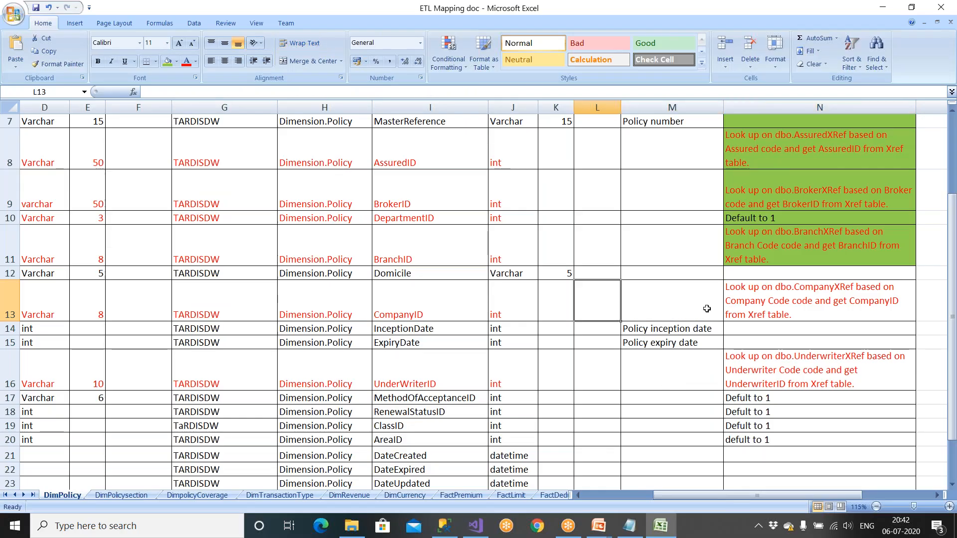
pyautogui.press('Left')
pyautogui.press('Left')
pyautogui.press('Left')
pyautogui.press('Right')
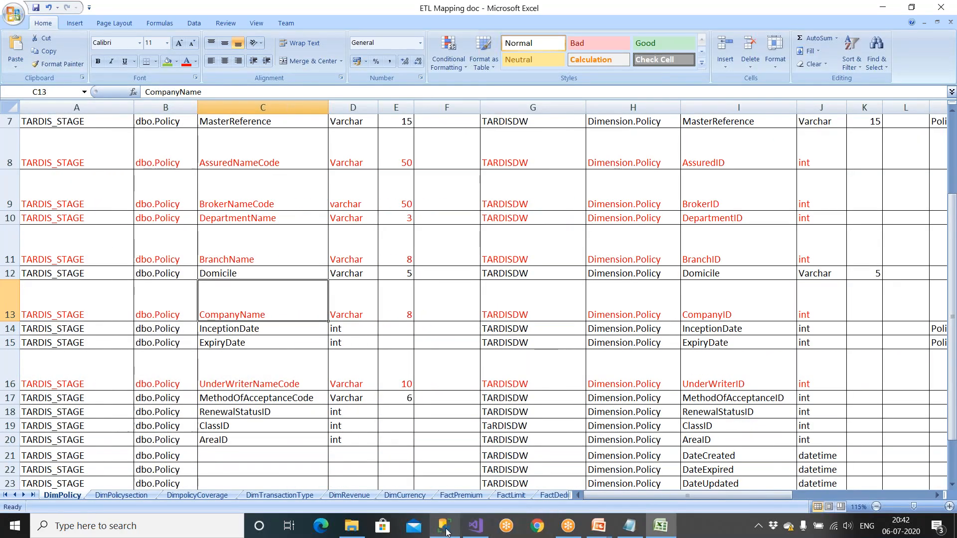
# Step: Return to the Lookup editor, map input column CompanyName to lookup column CompanyCode, and select CompanyID as the returned column
pyautogui.click(474, 530)
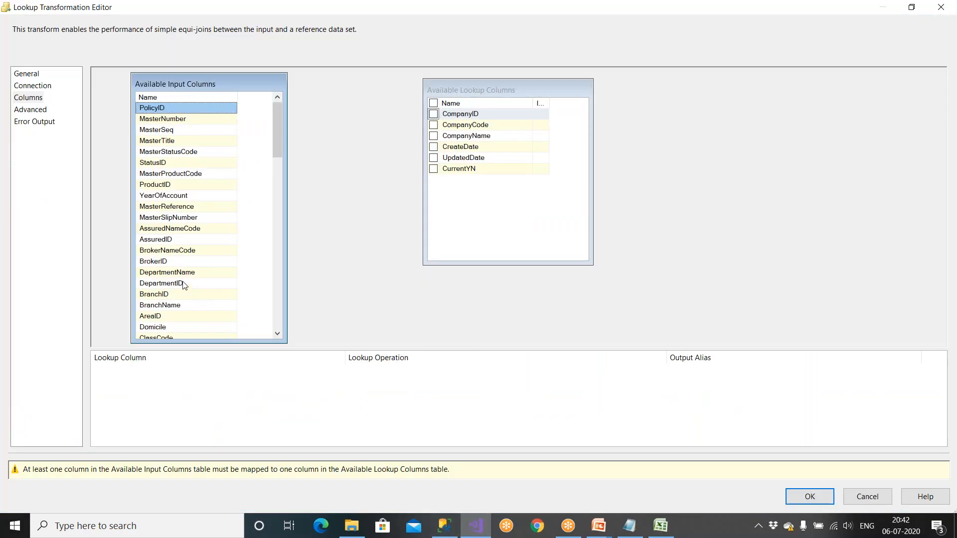
pyautogui.click(163, 151)
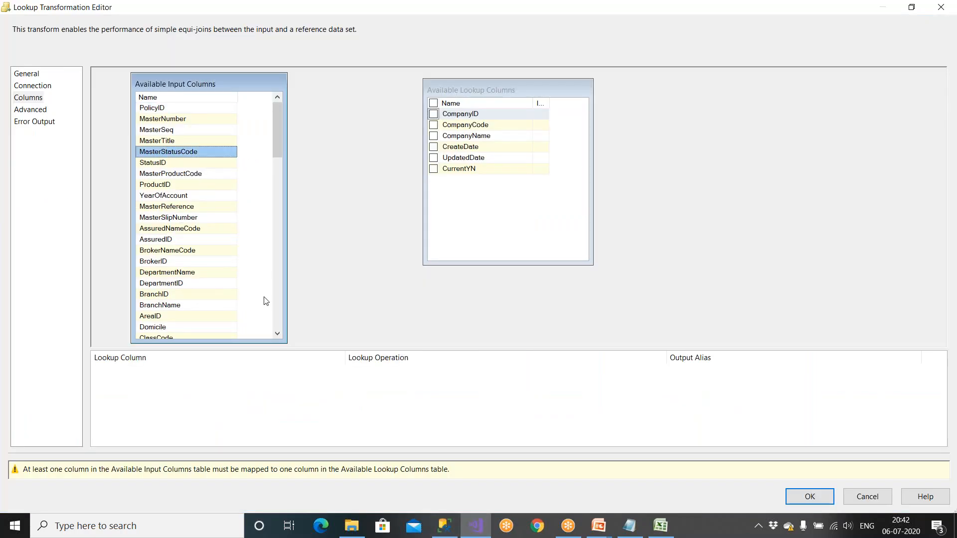
pyautogui.click(277, 334)
pyautogui.scroll(-3, 278, 334)
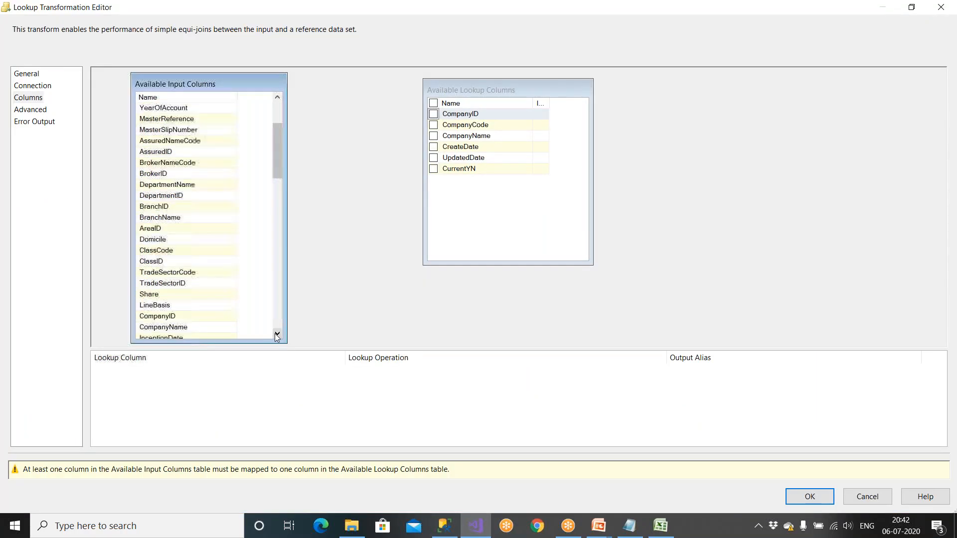
pyautogui.moveTo(195, 299); pyautogui.dragTo(463, 128)
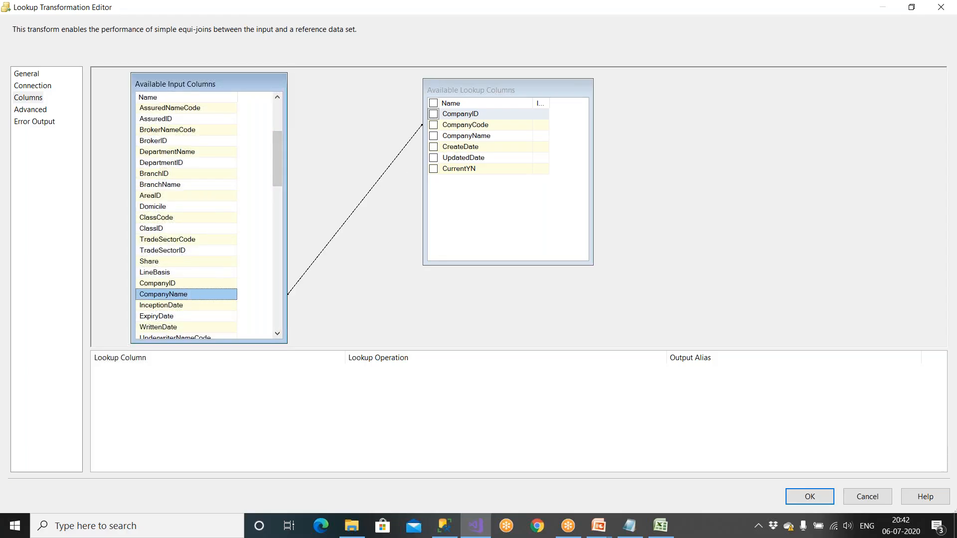
pyautogui.click(434, 114)
# Step: Review the lookup's column relationship in the mapping dialog and check the data types of the two mapped columns
pyautogui.rightClick(360, 130)
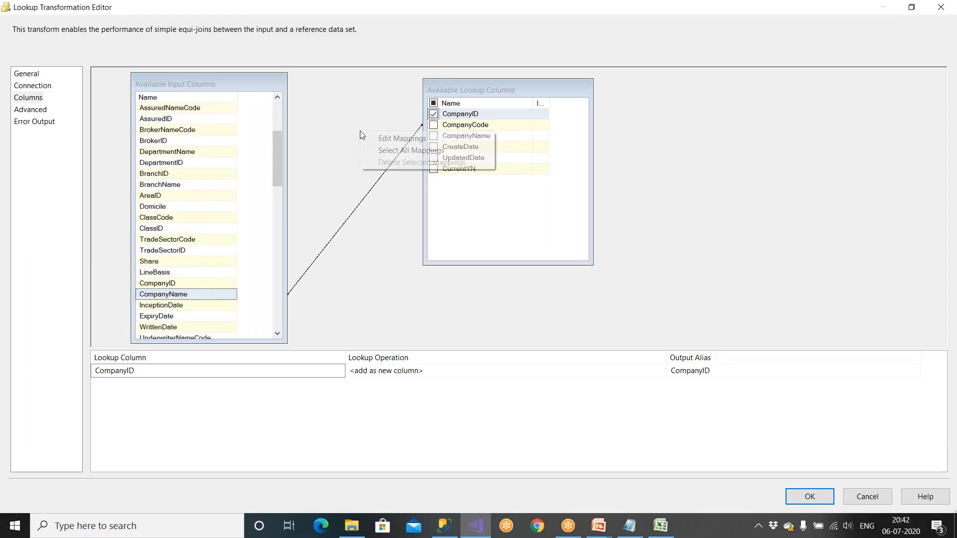
pyautogui.click(372, 139)
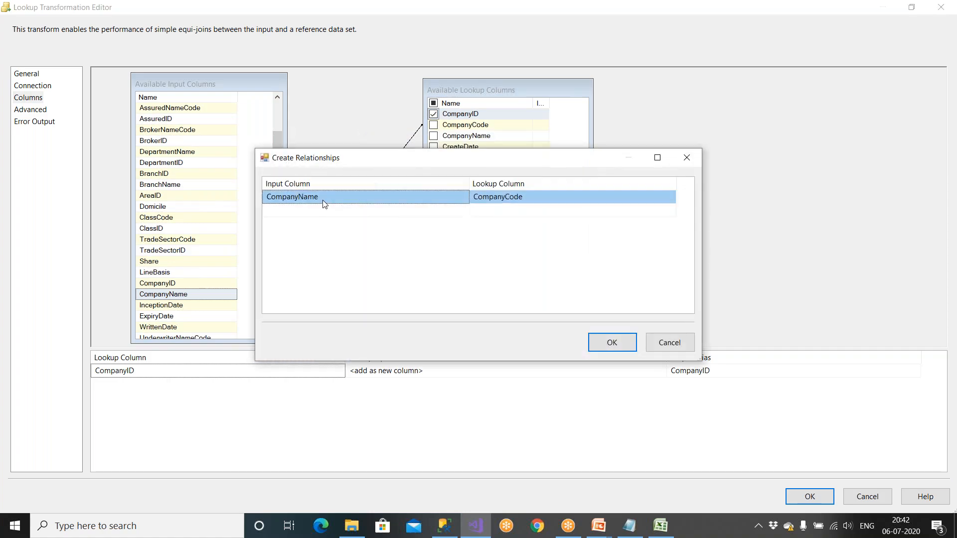
pyautogui.click(446, 198)
pyautogui.click(498, 200)
pyautogui.click(455, 230)
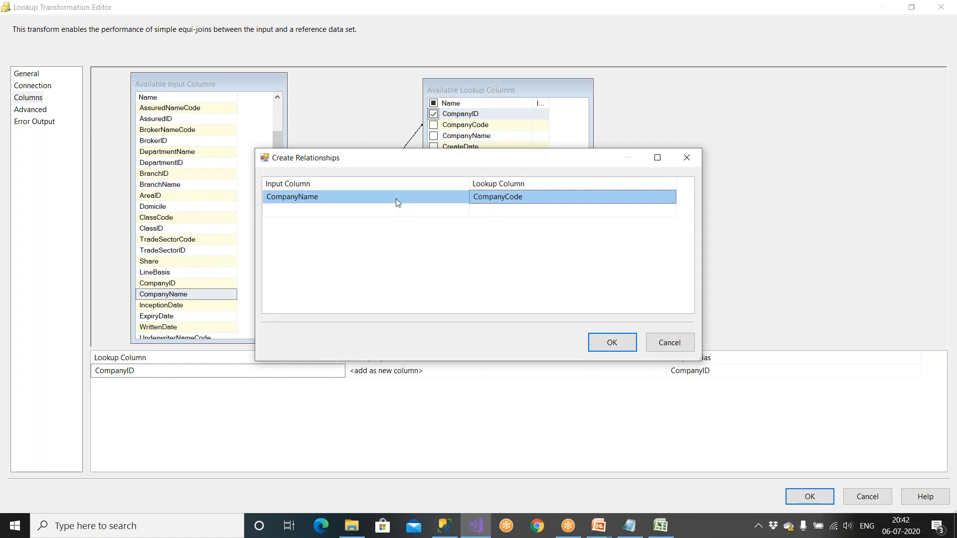
pyautogui.click(629, 348)
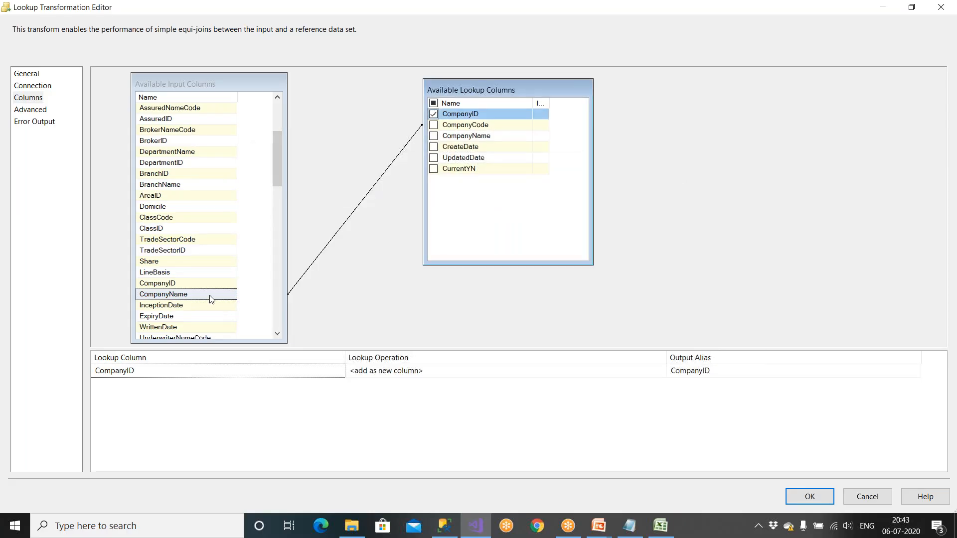
pyautogui.moveTo(212, 299)
pyautogui.moveTo(476, 129)
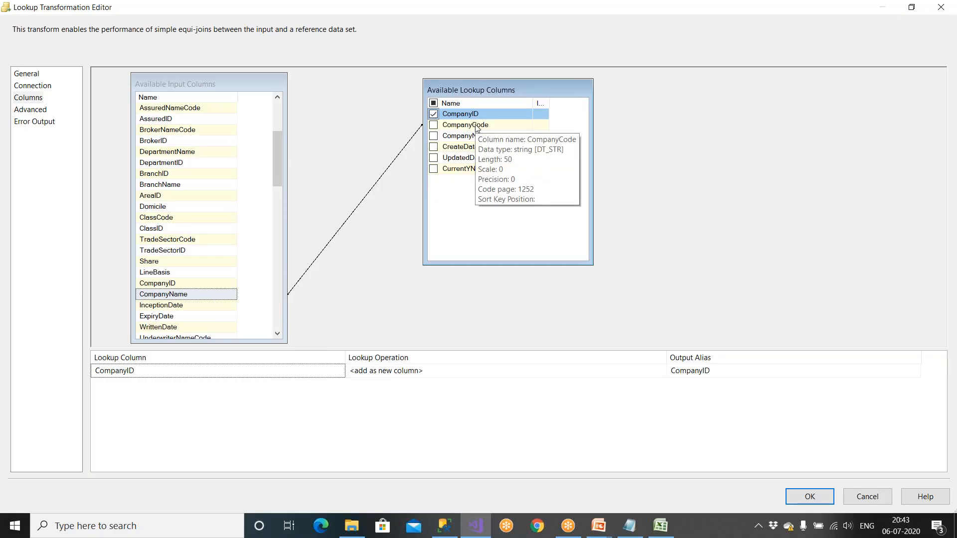
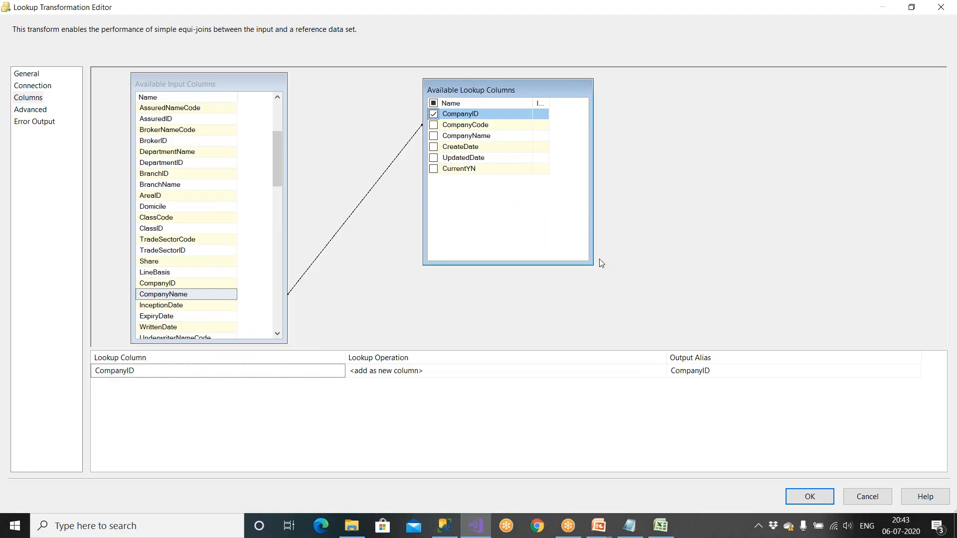
# Step: Edit the output alias of the CompanyID lookup column and apply the Lookup settings
pyautogui.click(720, 372)
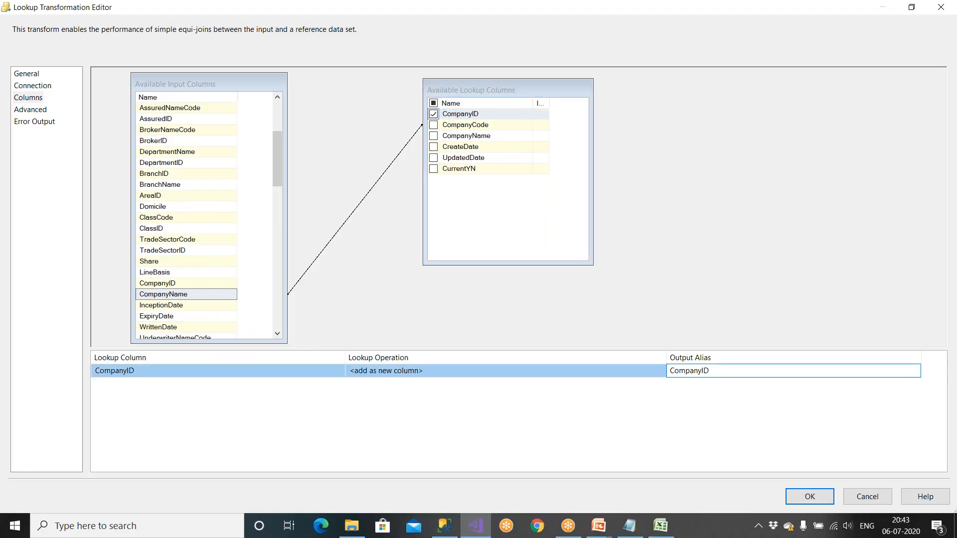
pyautogui.press('BackSpace')
pyautogui.press('BackSpace')
pyautogui.click(804, 502)
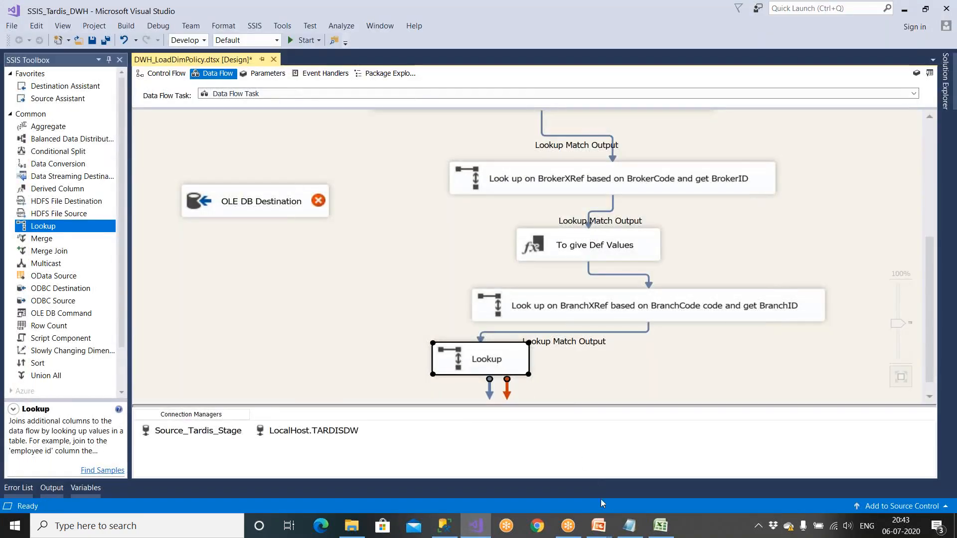
# Step: Rename the Lookup "Look up on CompanyXRef based on CompanyCode and get CompanyID", using the wording from the Notepad notes
pyautogui.click(631, 527)
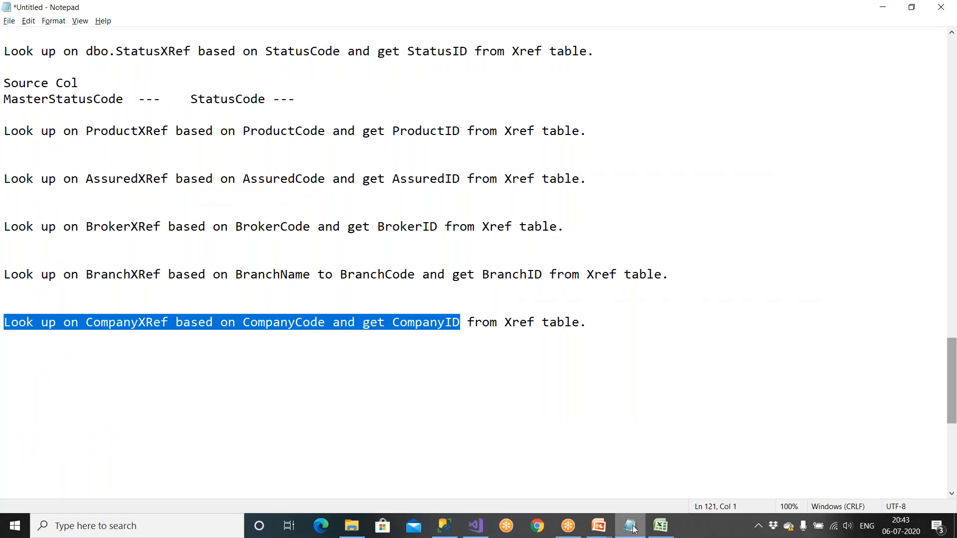
pyautogui.click(476, 526)
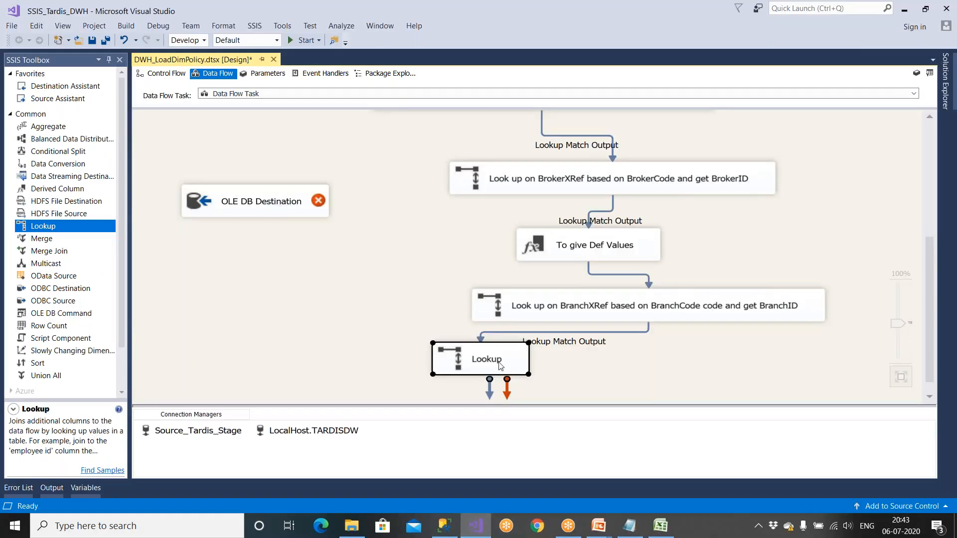
pyautogui.rightClick(500, 365)
pyautogui.click(526, 339)
pyautogui.write('Look up on CompanyXRef based on CompanyCode and get CompanyID')
pyautogui.press('Return')
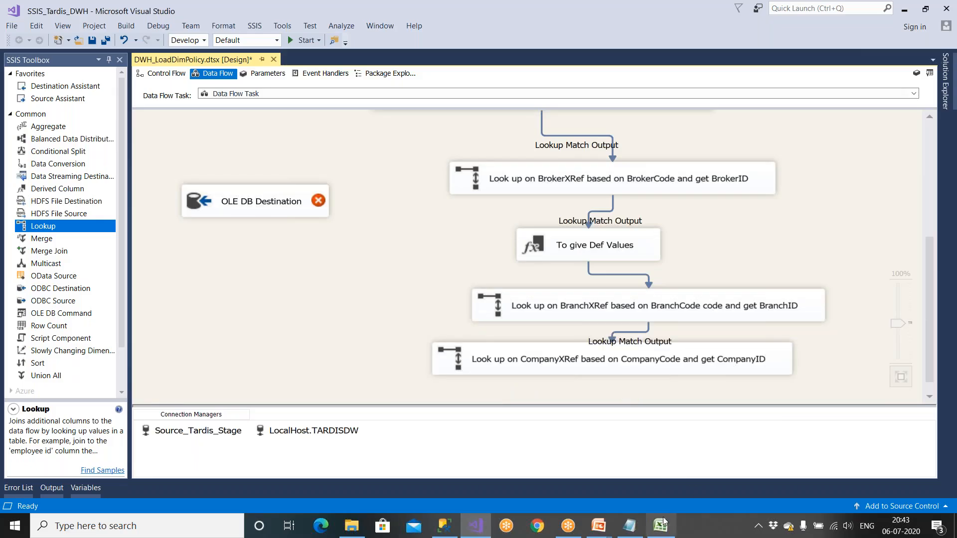
# Step: Switch to the Excel mapping document and fill the CompanyXRef rule in cell N13 green
pyautogui.click(662, 524)
pyautogui.moveTo(784, 499); pyautogui.dragTo(916, 499)
pyautogui.click(643, 304)
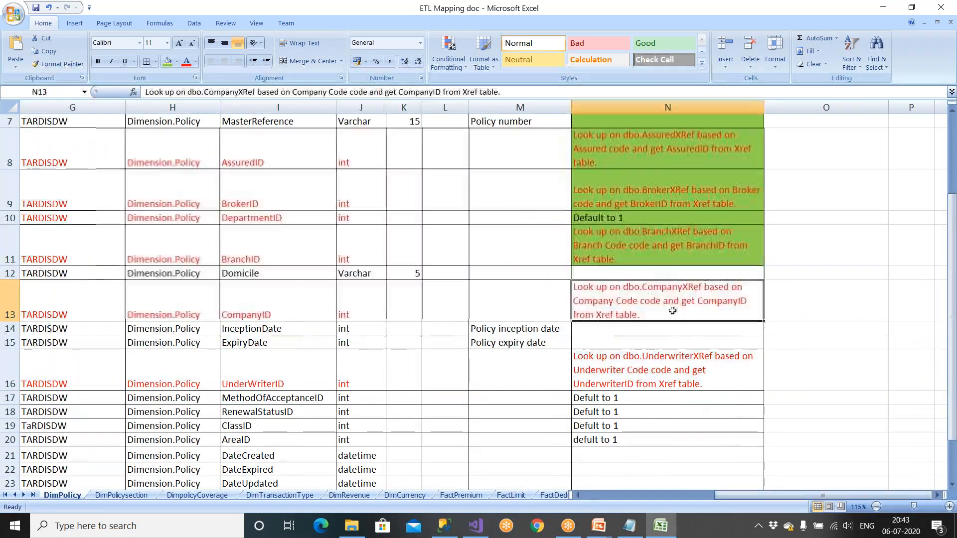
pyautogui.click(168, 60)
# Step: Copy the UnderwriterXRef rule from cell N16 and paste it into the Notepad notes below the CompanyXRef line
pyautogui.moveTo(658, 329); pyautogui.dragTo(657, 344)
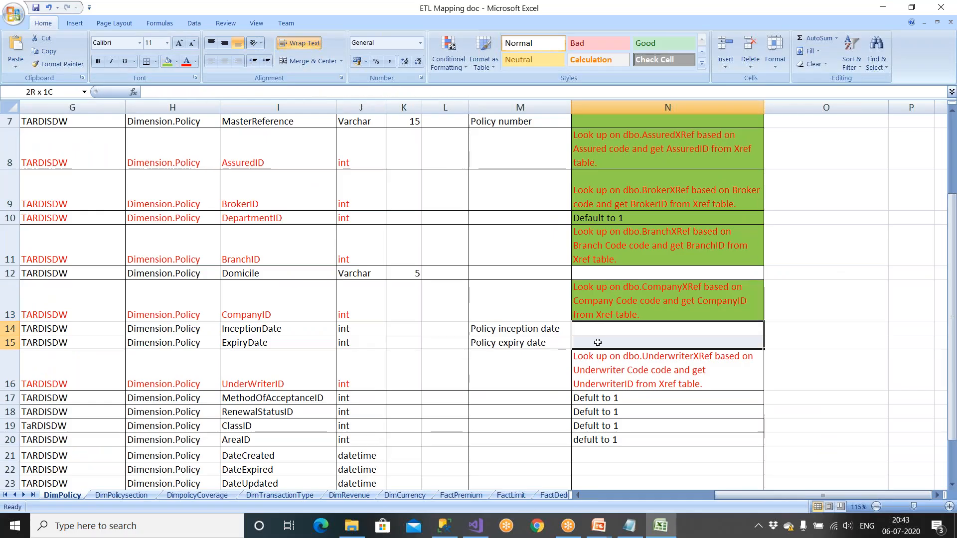
pyautogui.click(610, 373)
pyautogui.rightClick(610, 379)
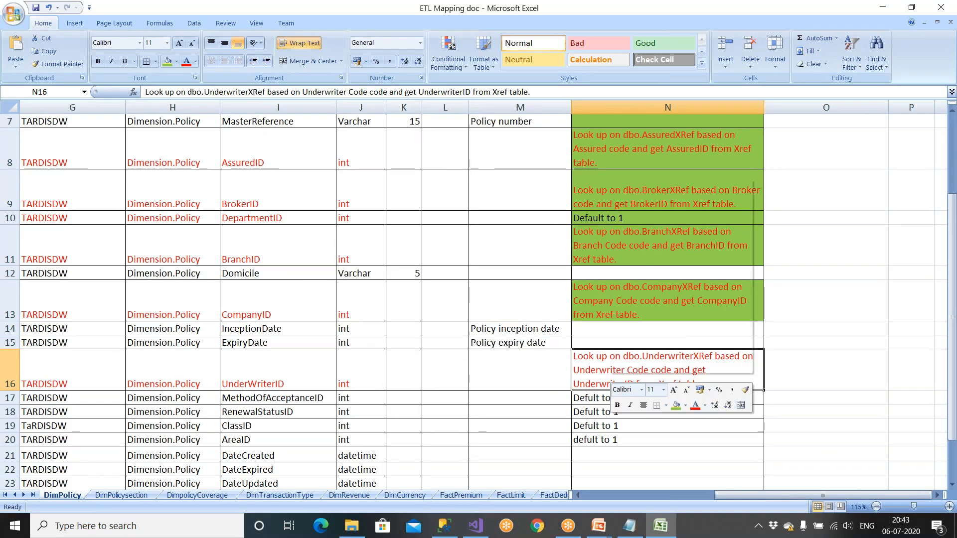
pyautogui.click(641, 204)
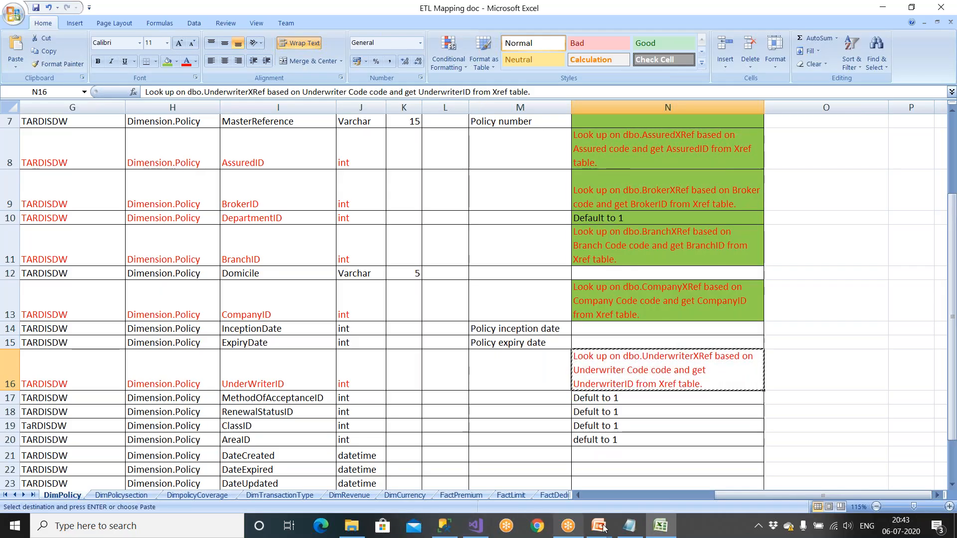
pyautogui.click(630, 525)
pyautogui.click(602, 323)
pyautogui.press('Return')
pyautogui.press('Return')
pyautogui.hotkey('ctrl', 'v')
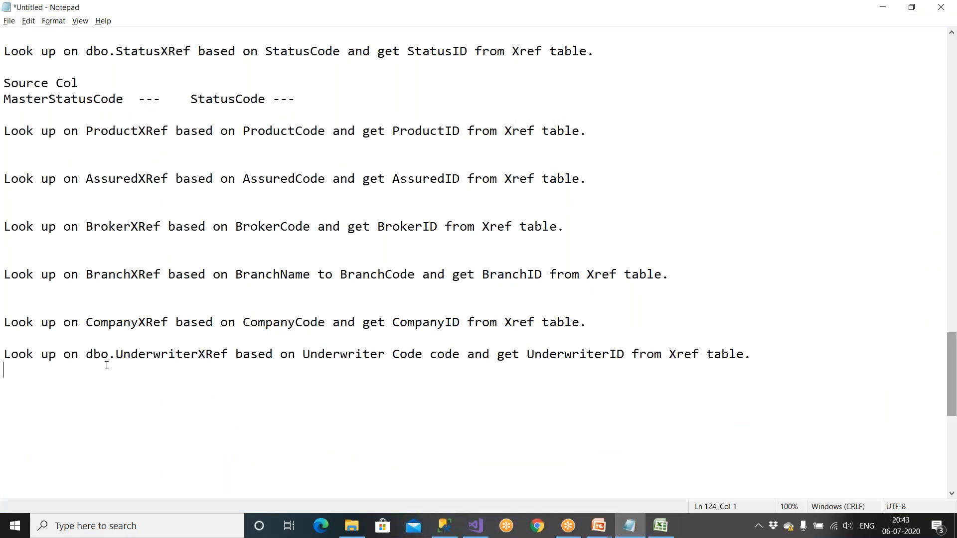
# Step: Shorten the pasted rule in Notepad to "Look up on UnderwriterXRef based on UnderwriterCode and get UnderwriterID from Xref table."
pyautogui.press('BackSpace')
pyautogui.press('BackSpace')
pyautogui.press('BackSpace')
pyautogui.press('BackSpace')
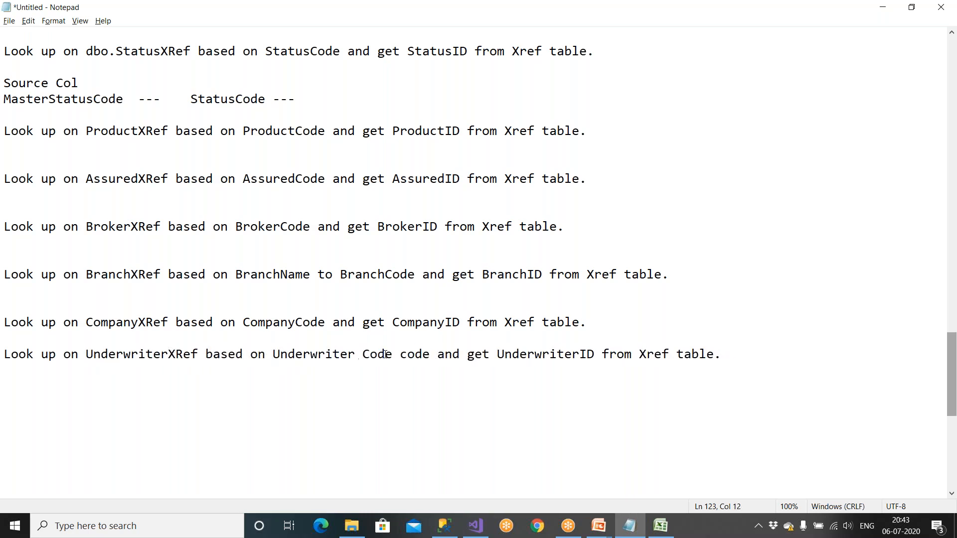
pyautogui.press('BackSpace')
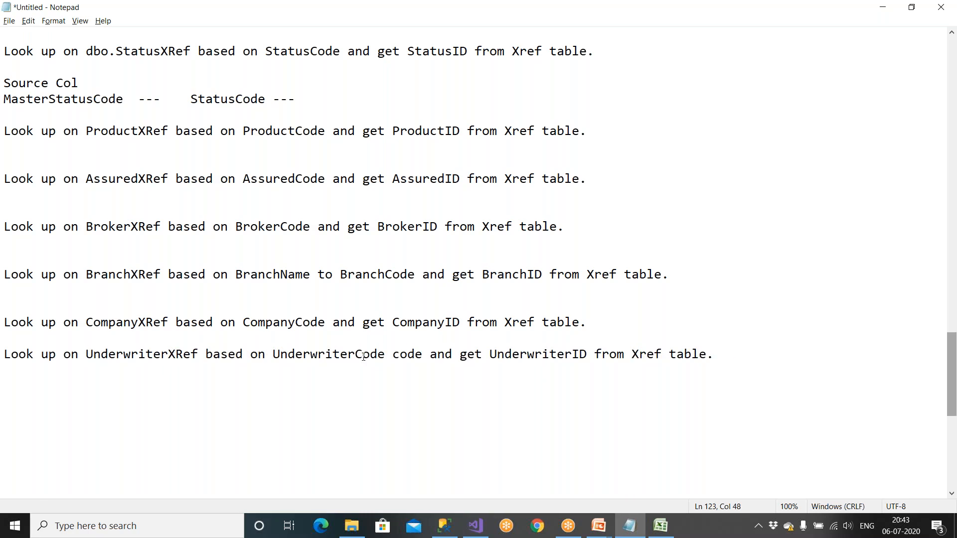
pyautogui.press('Delete')
pyautogui.press('Delete')
pyautogui.press('Delete')
pyautogui.press('Delete')
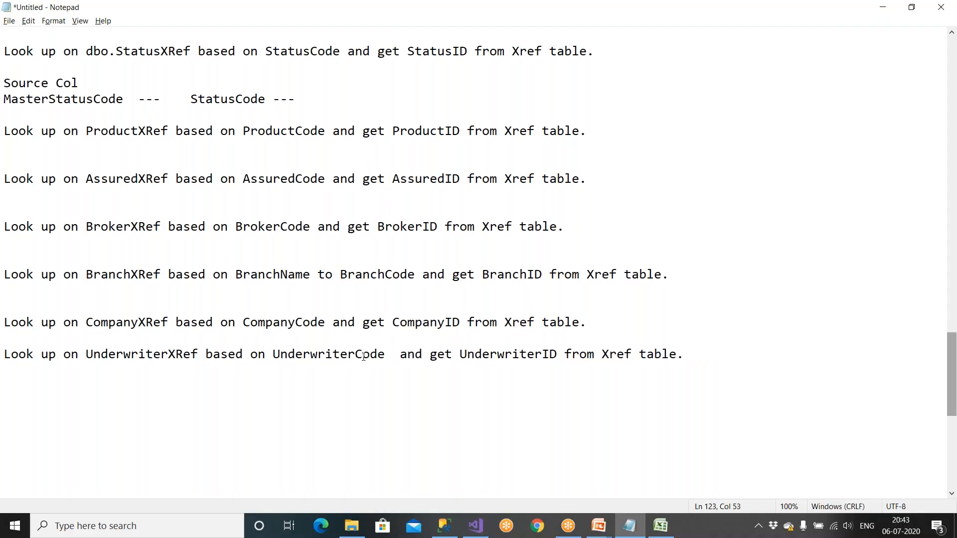
# Step: Add a Lookup below the CompanyXRef lookup in Visual Studio, named "Look up on UnderwriterXRef based on UnderwriterCode and get UnderwriterID"
pyautogui.moveTo(550, 354); pyautogui.dragTo(5, 355)
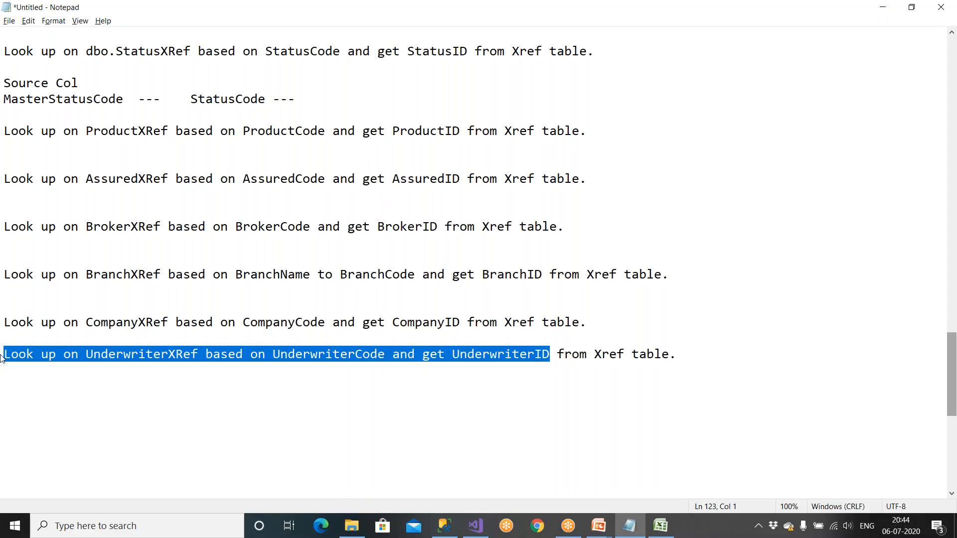
pyautogui.click(475, 526)
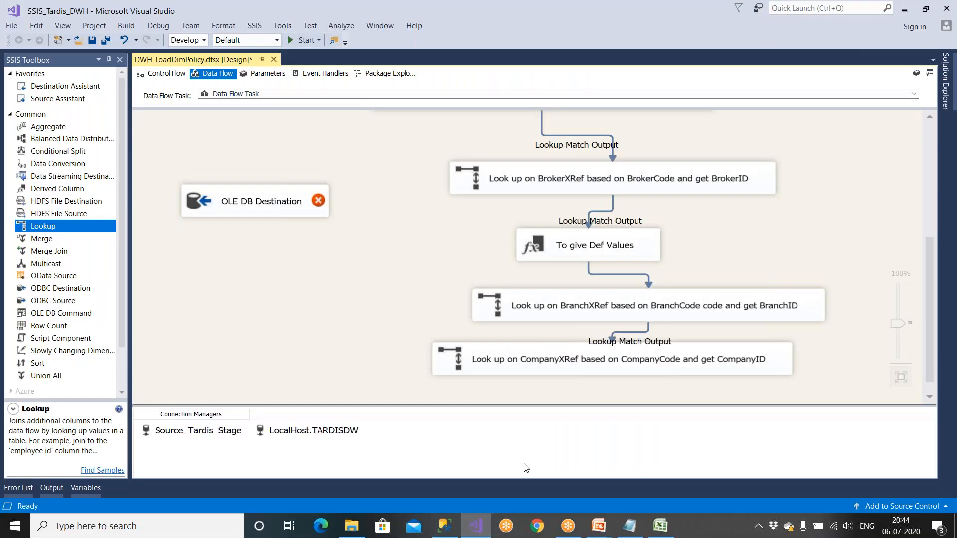
pyautogui.scroll(-1, 588, 339)
pyautogui.moveTo(82, 233); pyautogui.dragTo(401, 386)
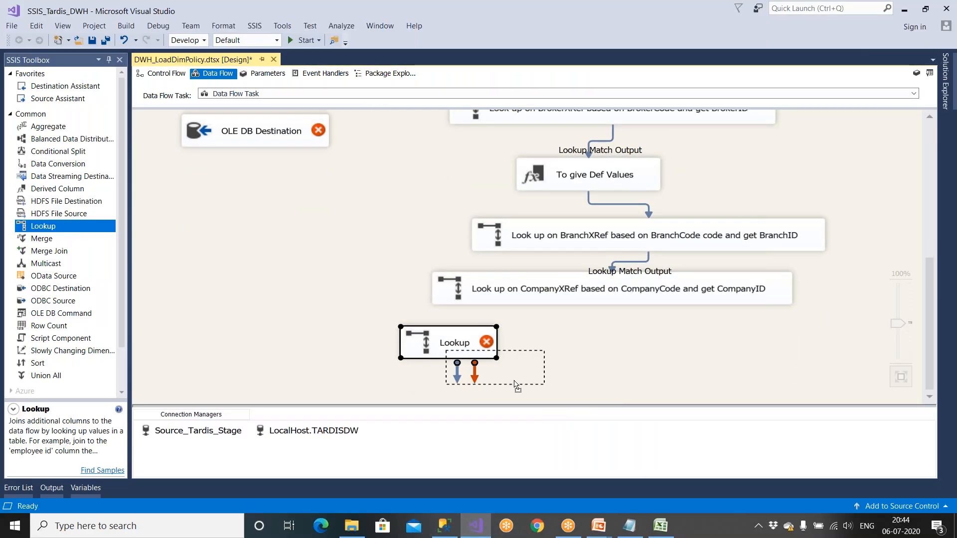
pyautogui.moveTo(517, 385); pyautogui.dragTo(524, 388)
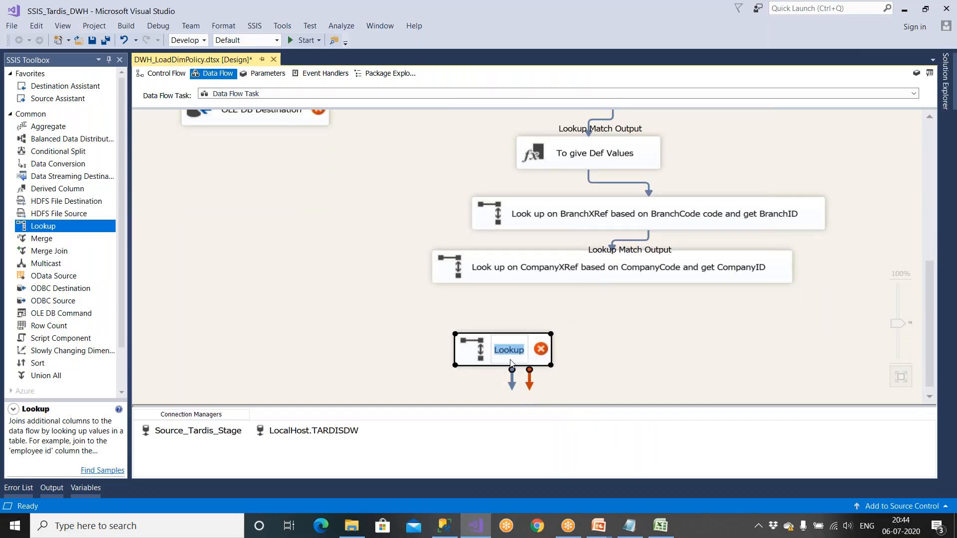
pyautogui.hotkey('ctrl', 'v')
pyautogui.click(643, 306)
# Step: Connect the Lookup Match Output of the CompanyXRef lookup to the UnderwriterXRef lookup's input
pyautogui.click(633, 277)
pyautogui.moveTo(622, 312); pyautogui.dragTo(624, 344)
pyautogui.click(406, 263)
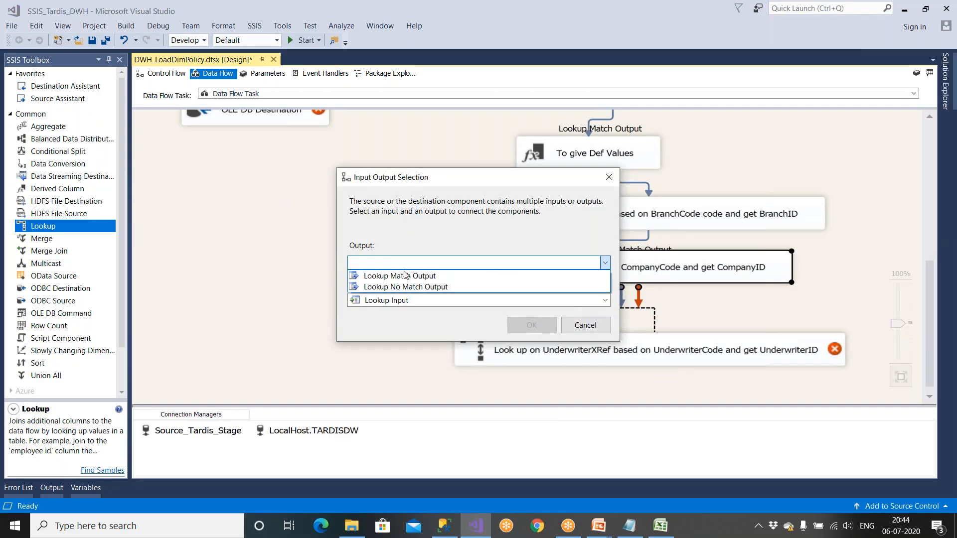
pyautogui.click(407, 275)
pyautogui.click(519, 326)
# Step: Configure the UnderwriterXRef lookup to redirect unmatched rows to the no match output and use the table [dbo].[UnderwriterXRef]
pyautogui.click(557, 355)
pyautogui.doubleClick(557, 355)
pyautogui.click(479, 282)
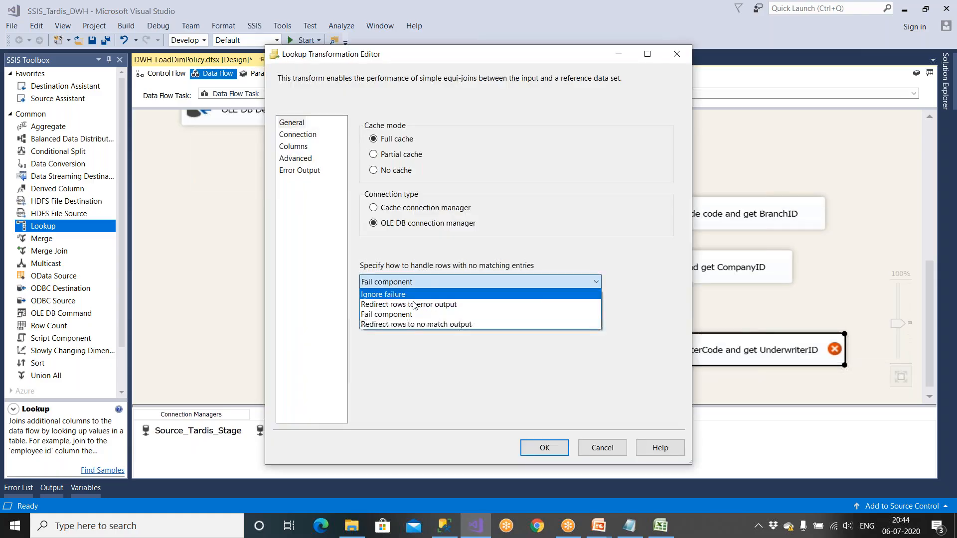
pyautogui.click(418, 325)
pyautogui.click(312, 136)
pyautogui.click(414, 223)
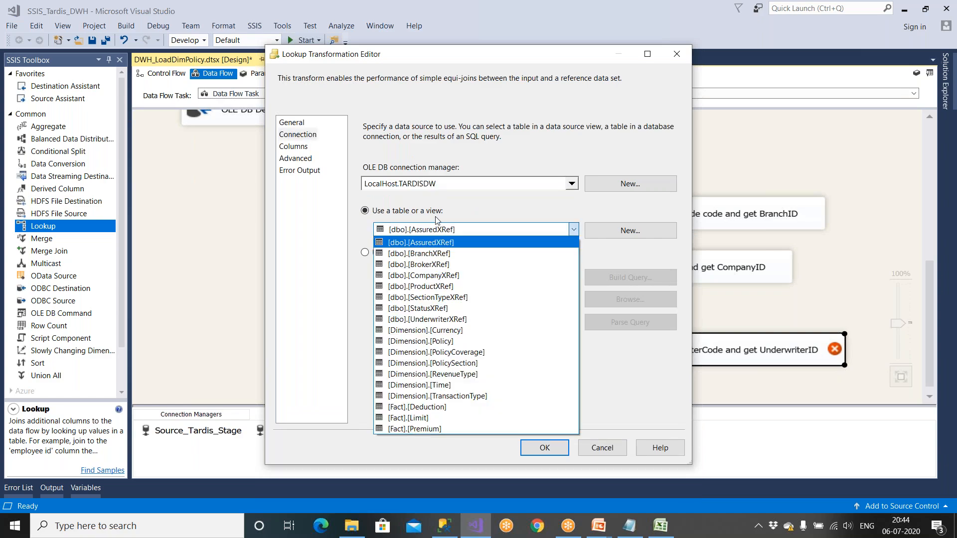
pyautogui.click(437, 319)
# Step: Open the column mapping of the UnderwriterXRef lookup and check its join column, UnderwriterCode, in the Notepad rule
pyautogui.click(299, 146)
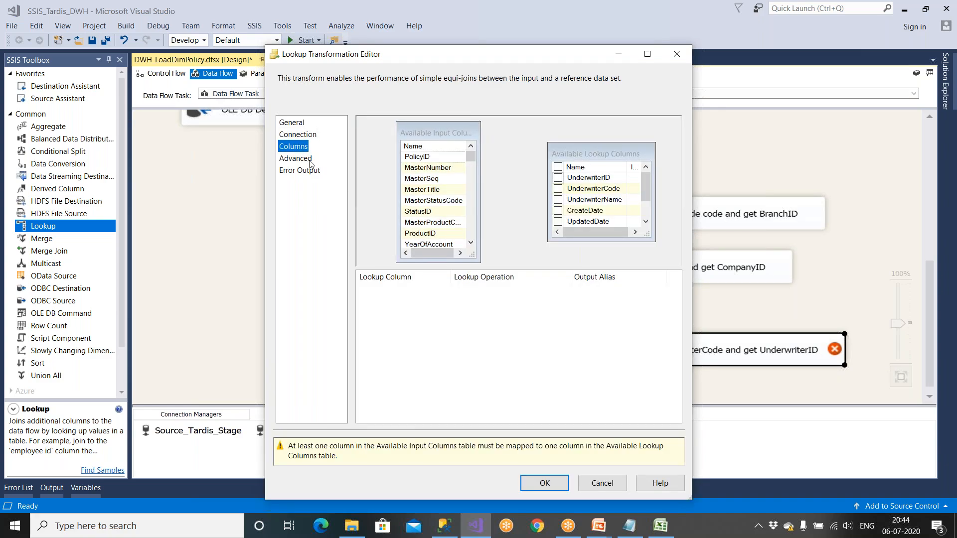
pyautogui.hotkey('alt', 'Tab')
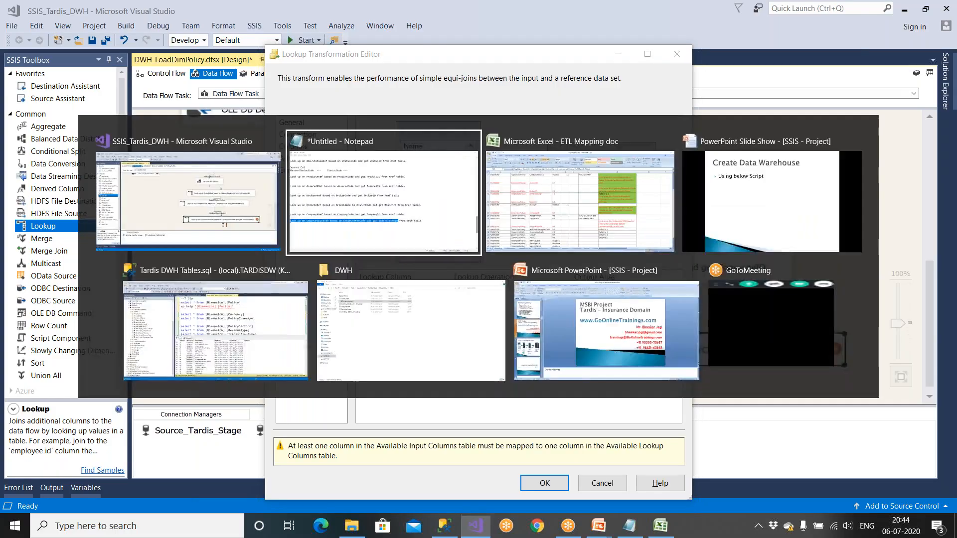
pyautogui.moveTo(272, 354); pyautogui.dragTo(378, 354)
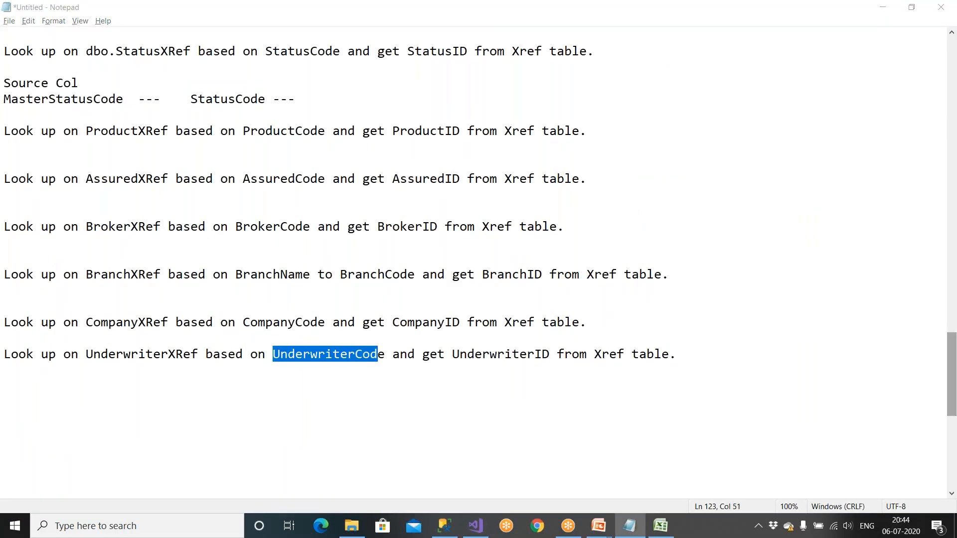
pyautogui.hotkey('alt', 'Tab')
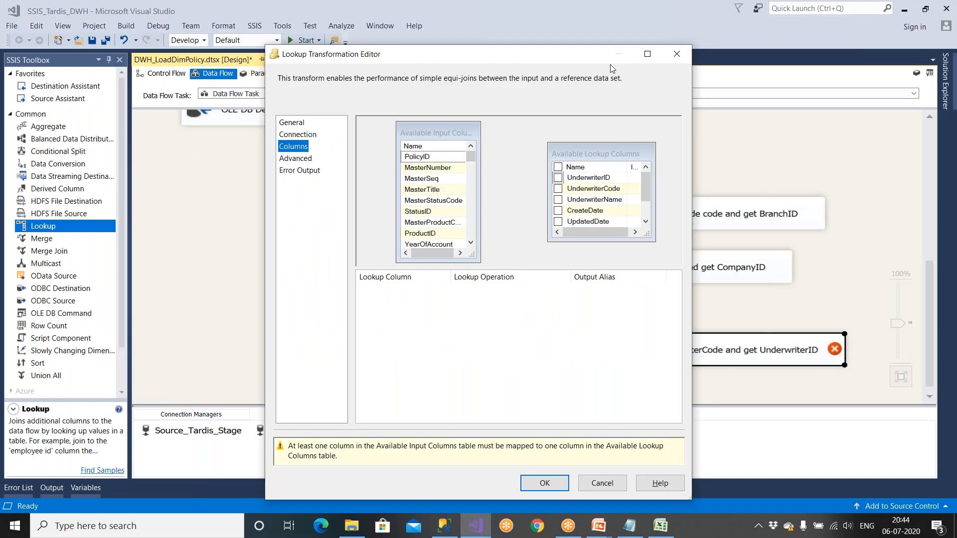
# Step: Maximize the Lookup Transformation Editor and enlarge the input and lookup column lists so the full column names can be read
pyautogui.click(647, 54)
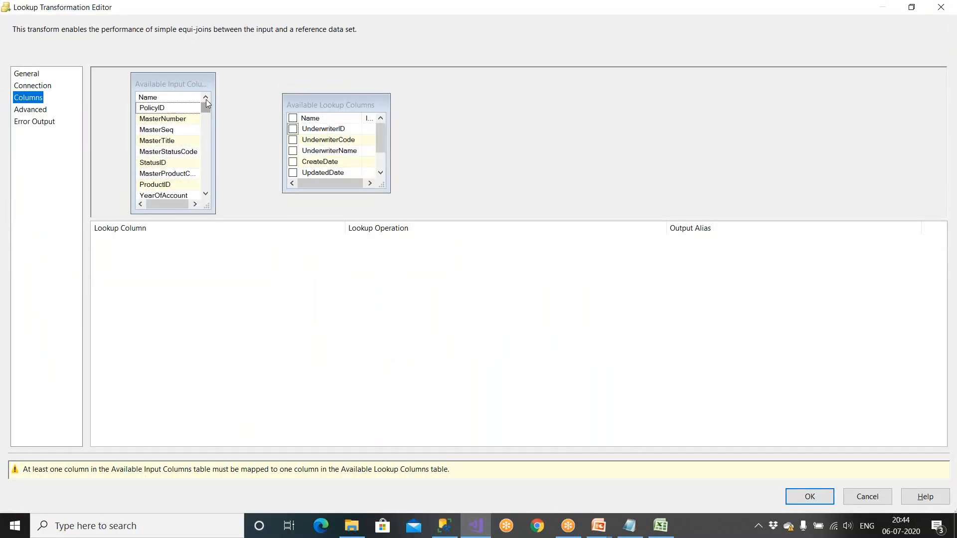
pyautogui.moveTo(229, 220); pyautogui.dragTo(229, 380)
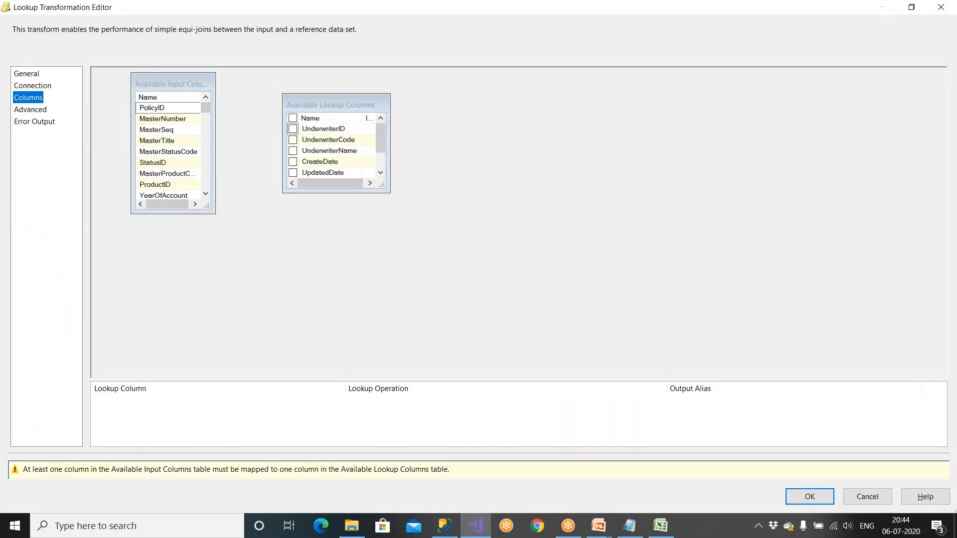
pyautogui.moveTo(211, 214); pyautogui.dragTo(279, 319)
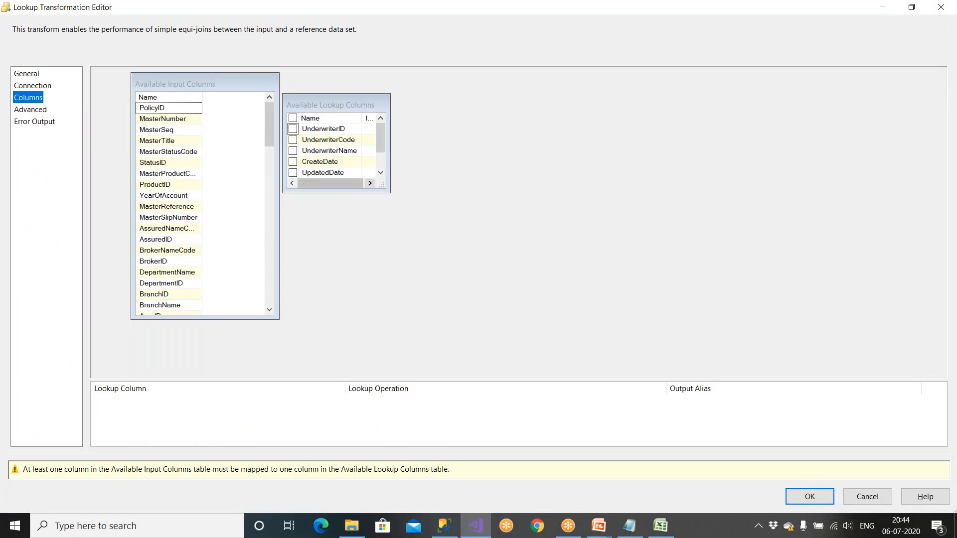
pyautogui.moveTo(386, 103); pyautogui.dragTo(447, 111)
pyautogui.moveTo(449, 199); pyautogui.dragTo(542, 310)
pyautogui.moveTo(423, 125); pyautogui.dragTo(456, 125)
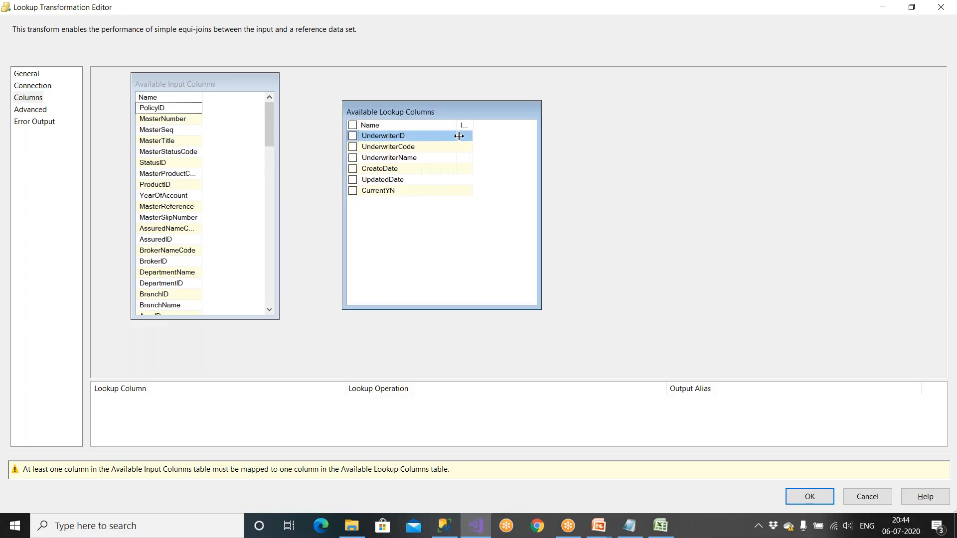
pyautogui.moveTo(203, 97); pyautogui.dragTo(229, 97)
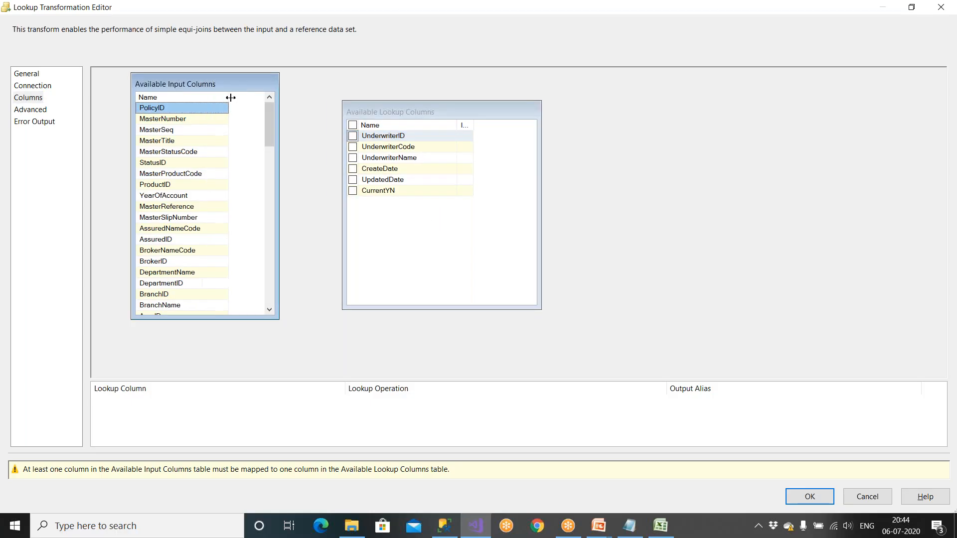
# Step: Locate UnderwriterNameCode among the available input columns and UnderwriterCode among the available lookup columns
pyautogui.click(270, 311)
pyautogui.click(270, 311)
pyautogui.click(270, 311)
pyautogui.click(270, 311)
pyautogui.click(270, 311)
pyautogui.click(270, 311)
pyautogui.click(270, 311)
pyautogui.click(270, 310)
pyautogui.click(270, 310)
pyautogui.click(271, 310)
pyautogui.click(270, 310)
pyautogui.click(270, 310)
pyautogui.click(270, 310)
pyautogui.click(270, 310)
pyautogui.click(270, 310)
pyautogui.click(270, 310)
pyautogui.click(270, 310)
pyautogui.click(201, 275)
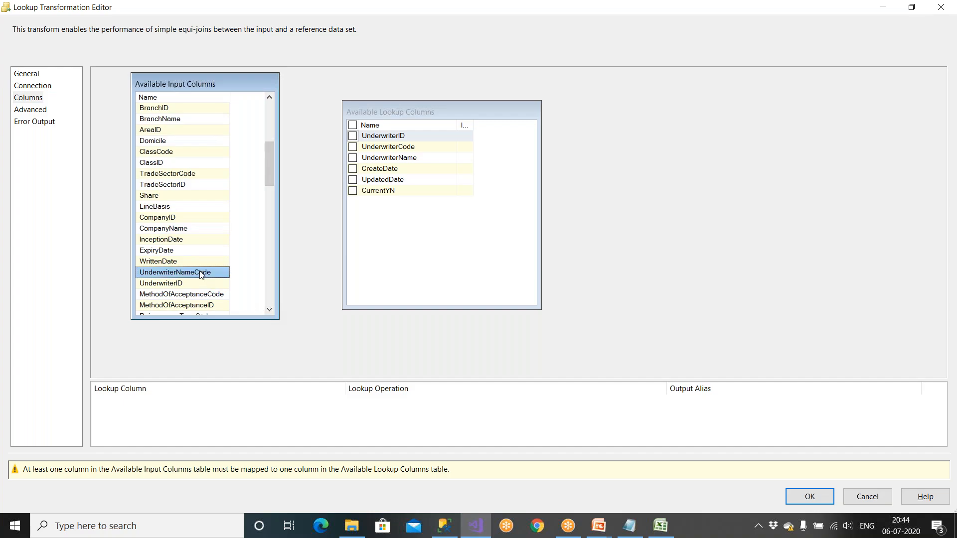
pyautogui.click(388, 149)
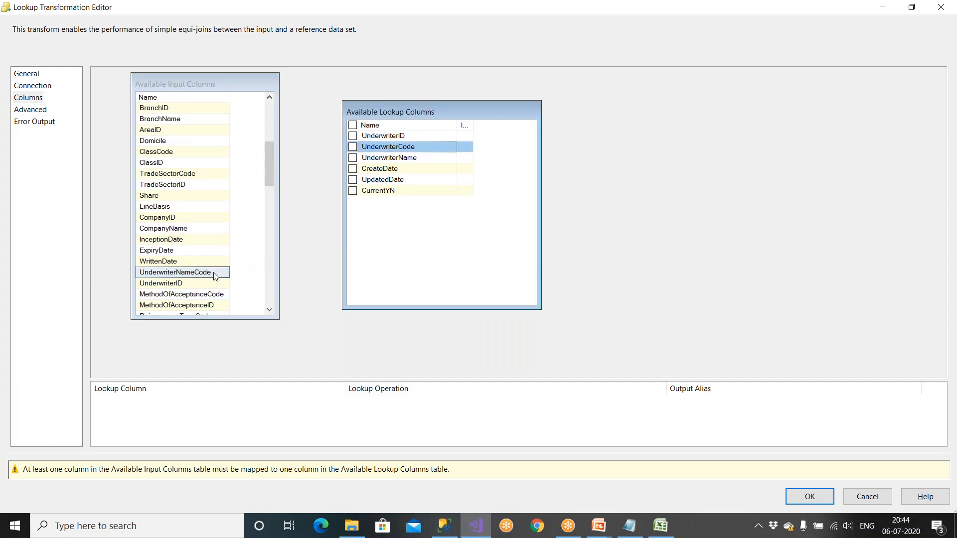
# Step: Check in row 16 of the Excel ETL mapping document which source column feeds UnderWriterID, and return to the lookup editor
pyautogui.click(660, 526)
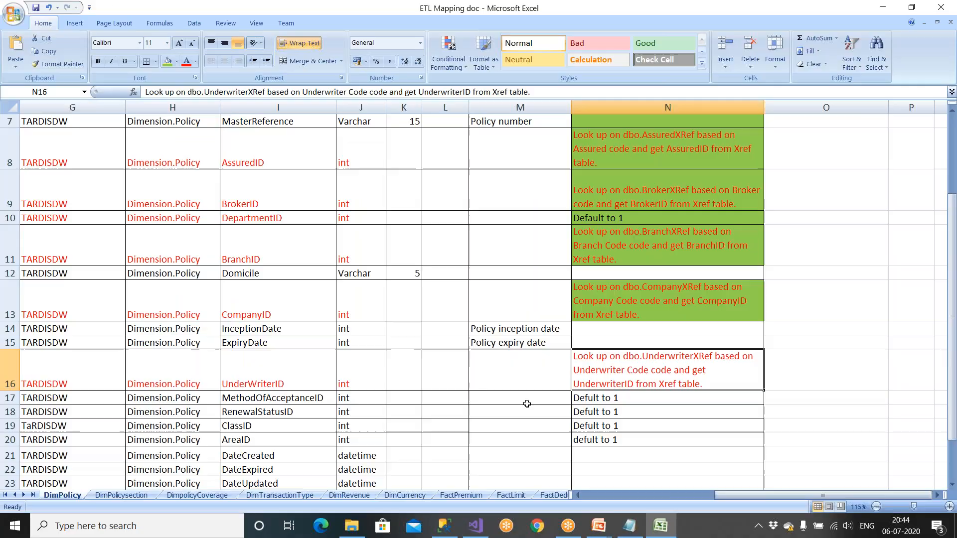
pyautogui.click(528, 375)
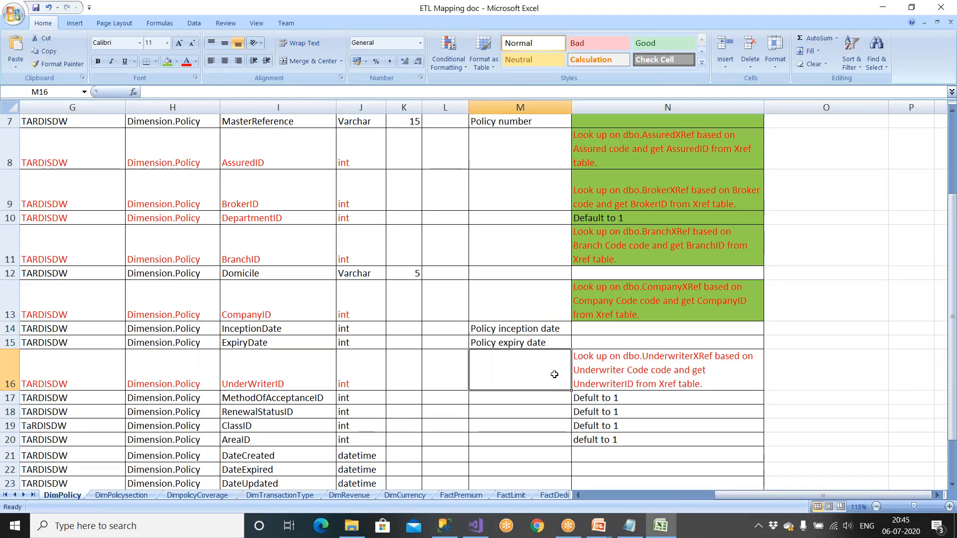
pyautogui.press('Left')
pyautogui.press('Left')
pyautogui.press('Left')
pyautogui.press('Left')
pyautogui.press('Left')
pyautogui.press('Left')
pyautogui.press('Left')
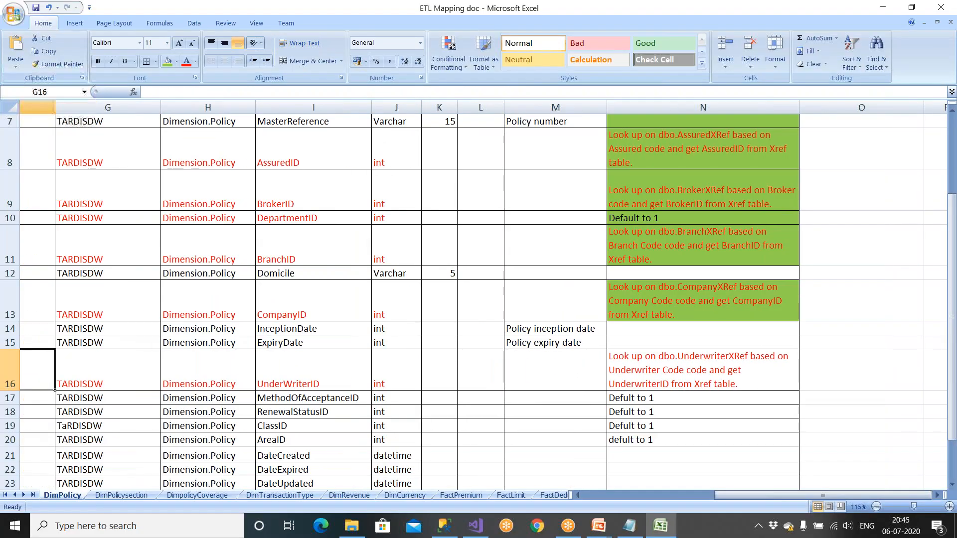
pyautogui.press('Left')
pyautogui.press('Left')
pyautogui.press('Left')
pyautogui.press('Left')
pyautogui.press('Right')
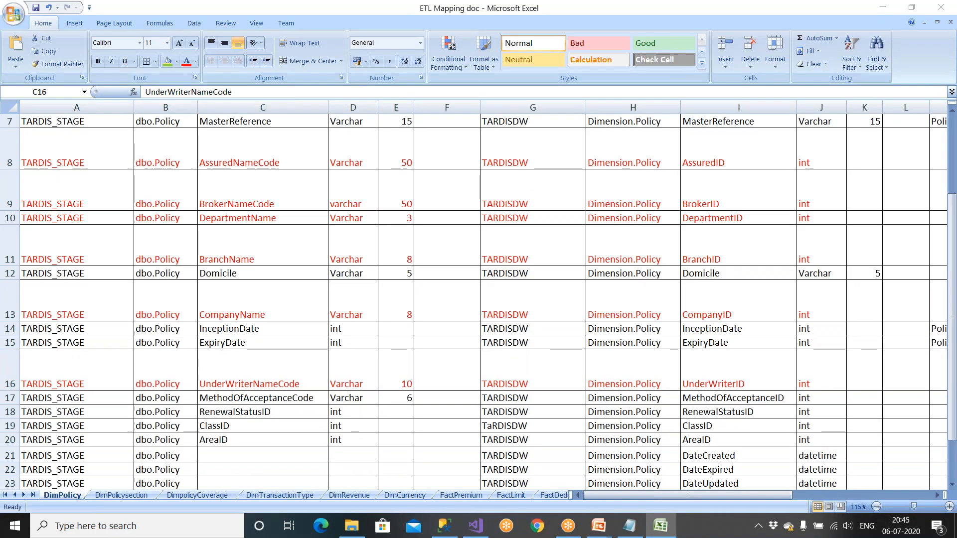
pyautogui.hotkey('alt', 'Tab')
# Step: Map UnderwriterNameCode to UnderwriterCode and return UnderwriterID as a new column with the output alias UnderwriterID_Lkp
pyautogui.moveTo(198, 277); pyautogui.dragTo(388, 147)
pyautogui.click(353, 136)
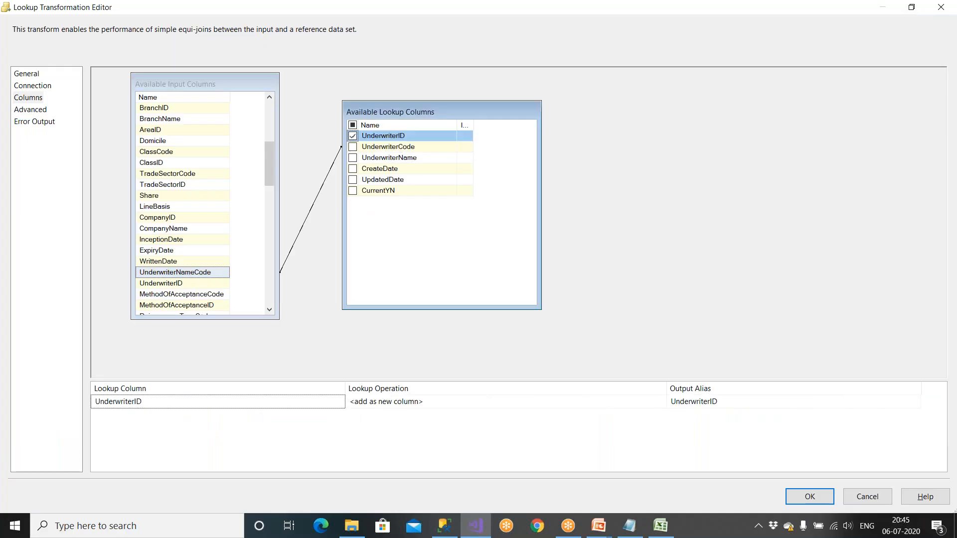
pyautogui.click(733, 407)
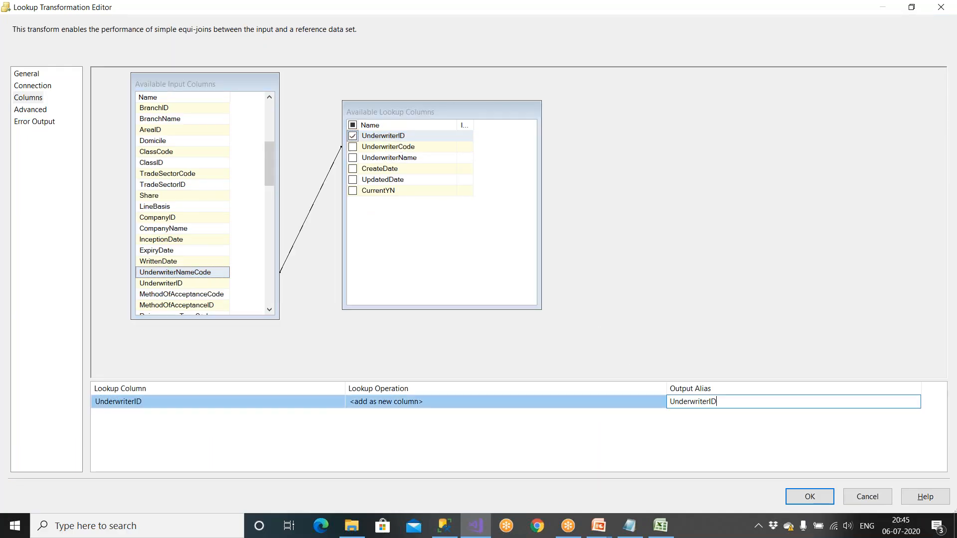
pyautogui.write('_Lkp')
pyautogui.click(802, 499)
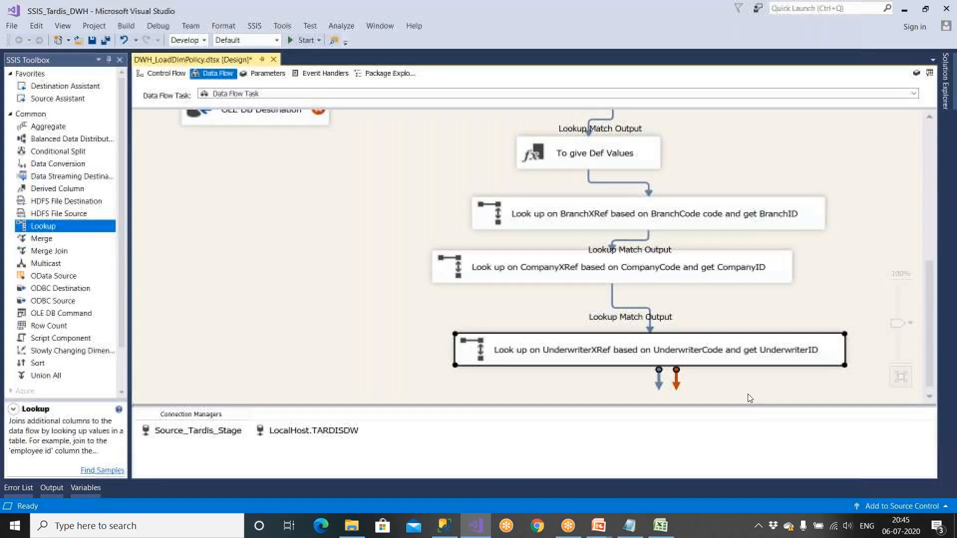
# Step: Fill the UnderwriterXRef rule in cell N16 of the Excel ETL mapping document green
pyautogui.click(453, 529)
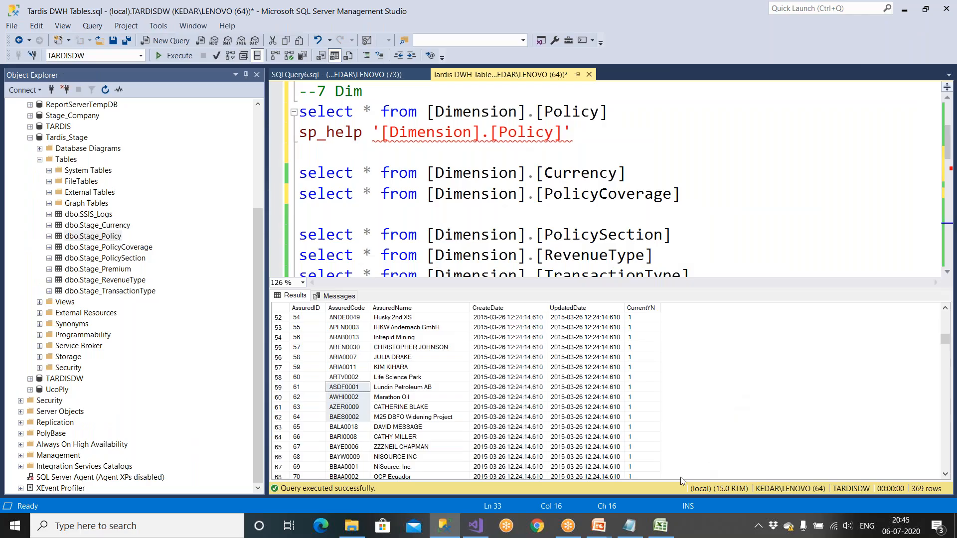
pyautogui.click(477, 528)
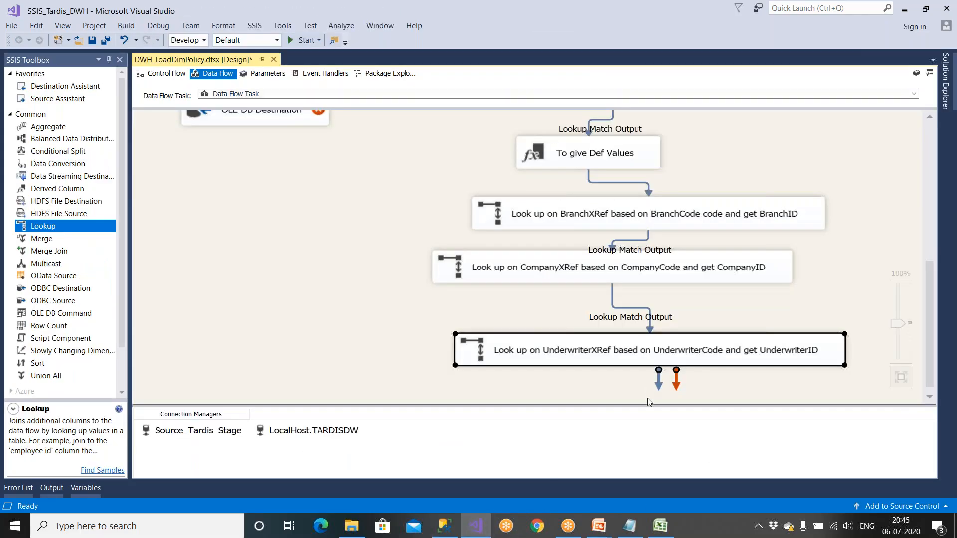
pyautogui.click(661, 525)
pyautogui.scroll(-1, 750, 420)
pyautogui.moveTo(758, 495); pyautogui.dragTo(892, 494)
pyautogui.click(623, 274)
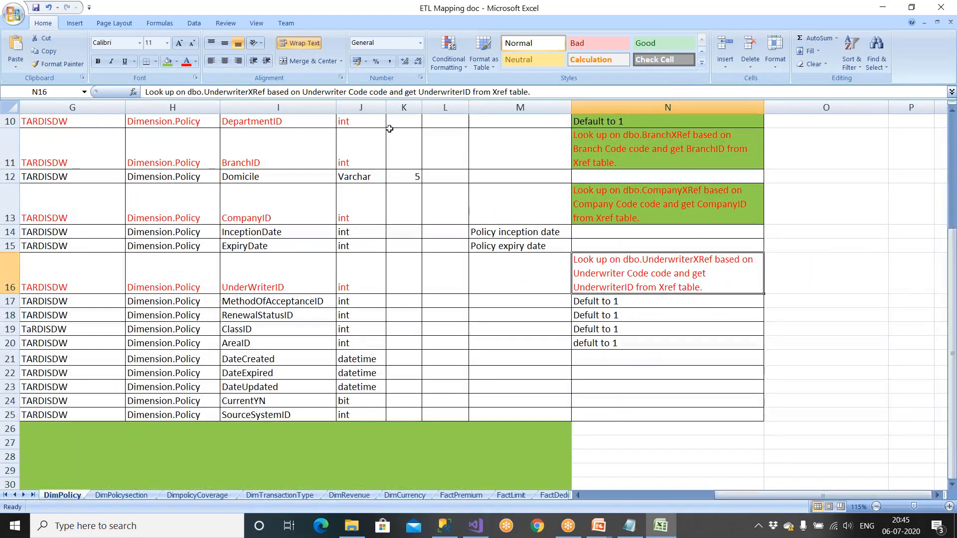
pyautogui.click(168, 61)
# Step: Examine the source and target columns of the four default-value rules in rows 17 to 20 of the mapping document
pyautogui.moveTo(632, 306); pyautogui.dragTo(639, 346)
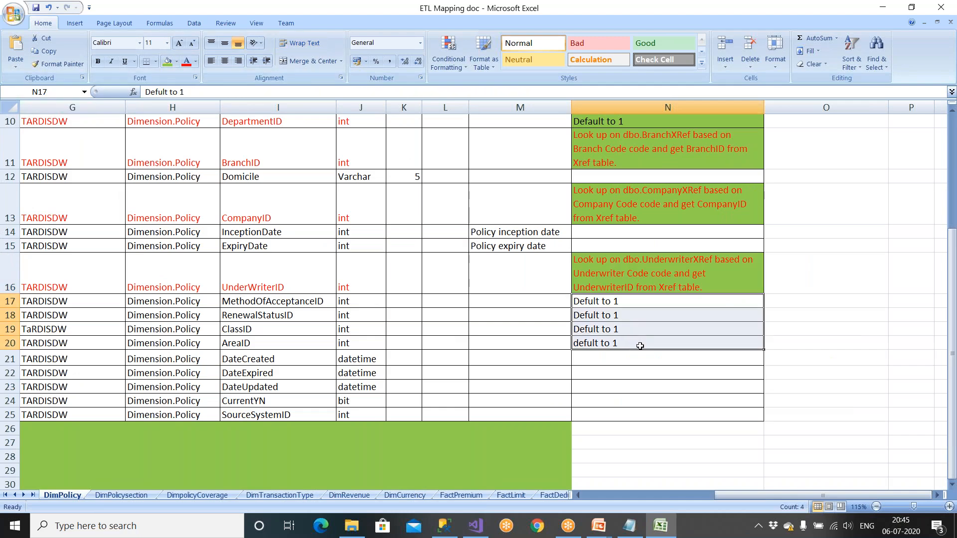
pyautogui.click(559, 305)
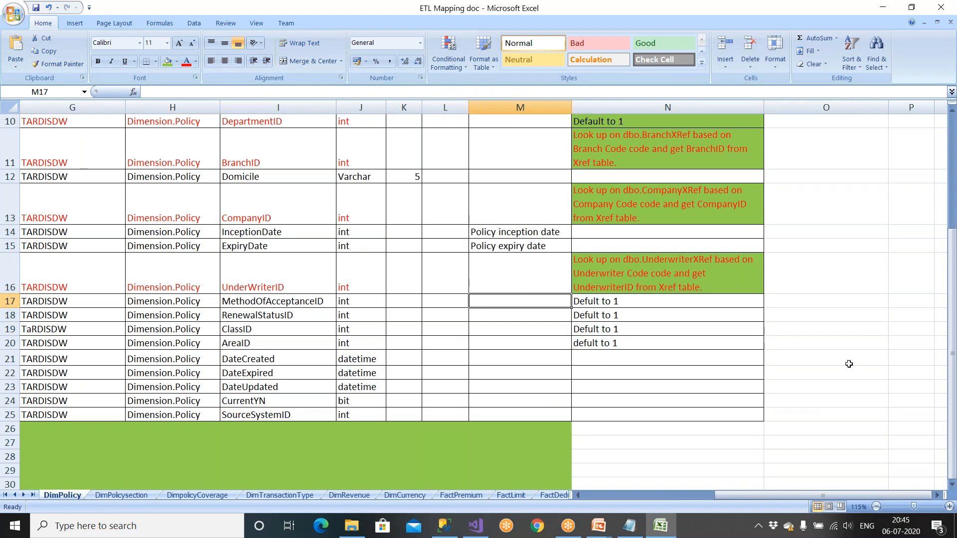
pyautogui.press('Left')
pyautogui.press('Left')
pyautogui.press('Left')
pyautogui.press('Left')
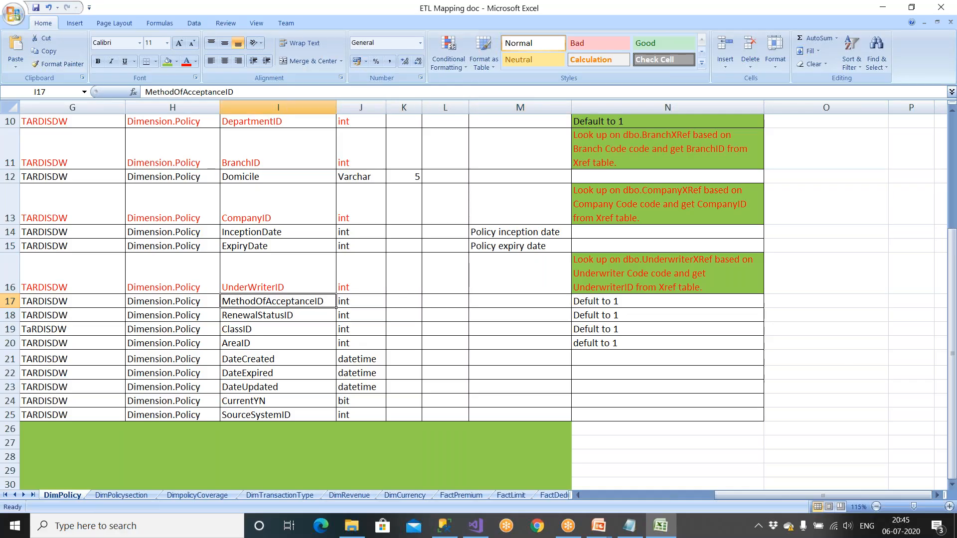
pyautogui.moveTo(335, 306); pyautogui.dragTo(764, 349)
pyautogui.press('Left')
pyautogui.press('Left')
pyautogui.press('Left')
pyautogui.press('Left')
pyautogui.press('Left')
pyautogui.press('Left')
pyautogui.press('Left')
pyautogui.press('Left')
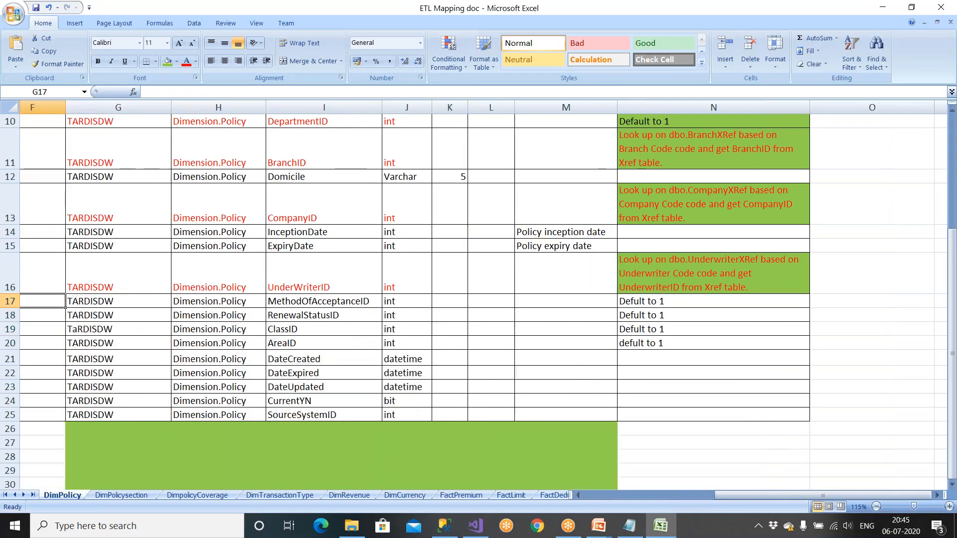
pyautogui.press('Right')
pyautogui.press('Right')
pyautogui.moveTo(328, 306); pyautogui.dragTo(328, 349)
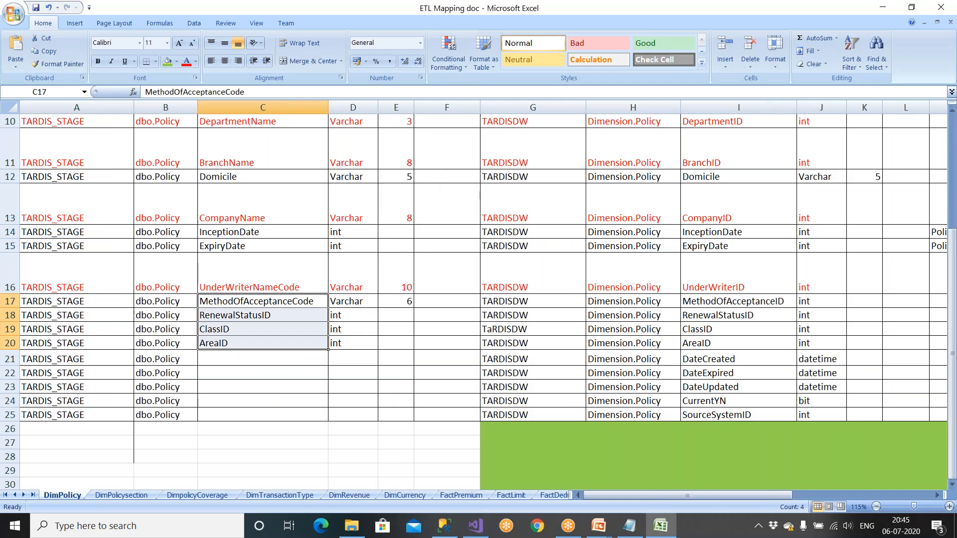
pyautogui.press('Right')
pyautogui.press('Right')
pyautogui.press('Right')
pyautogui.press('Right')
pyautogui.press('Right')
pyautogui.press('Right')
pyautogui.press('Right')
pyautogui.press('Right')
pyautogui.press('Right')
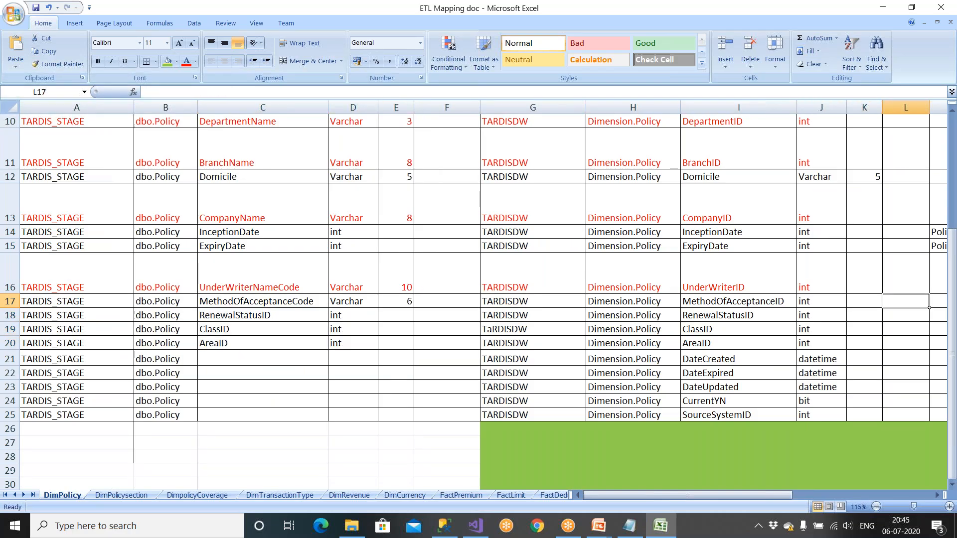
pyautogui.press('Right')
pyautogui.press('Right')
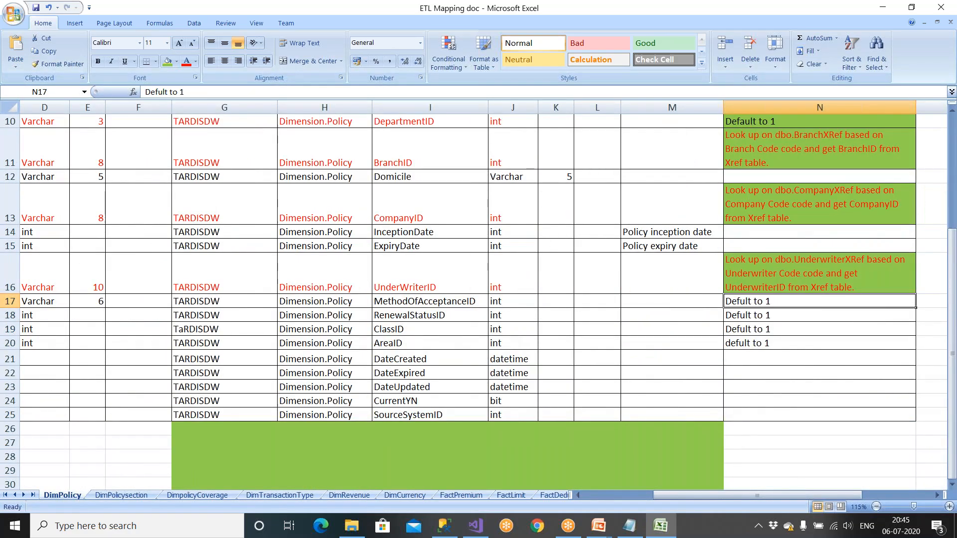
# Step: Add a Derived Column in Visual Studio, fed by the UnderwriterXRef lookup's Lookup Match Output, and open its editor
pyautogui.click(476, 526)
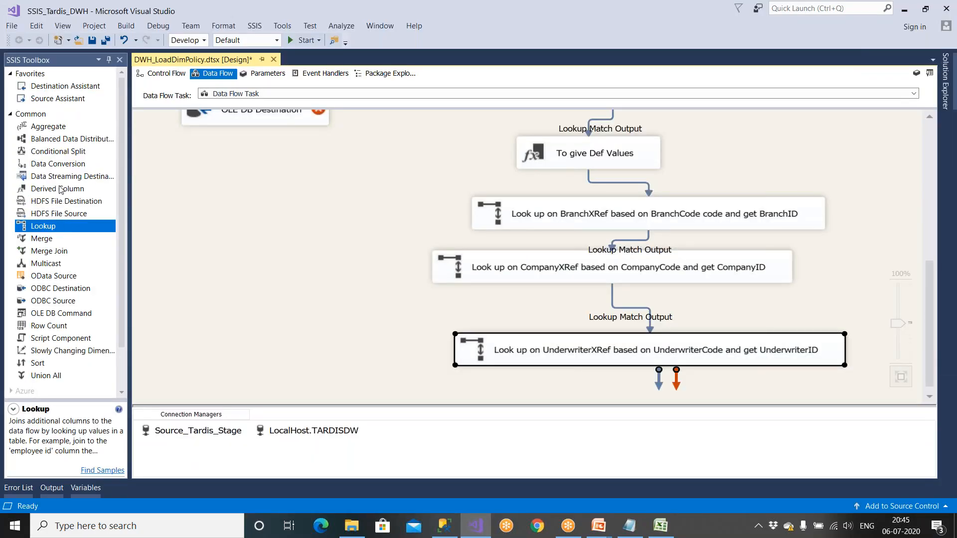
pyautogui.moveTo(63, 192); pyautogui.dragTo(217, 311)
pyautogui.click(518, 351)
pyautogui.moveTo(662, 384); pyautogui.dragTo(331, 329)
pyautogui.click(374, 264)
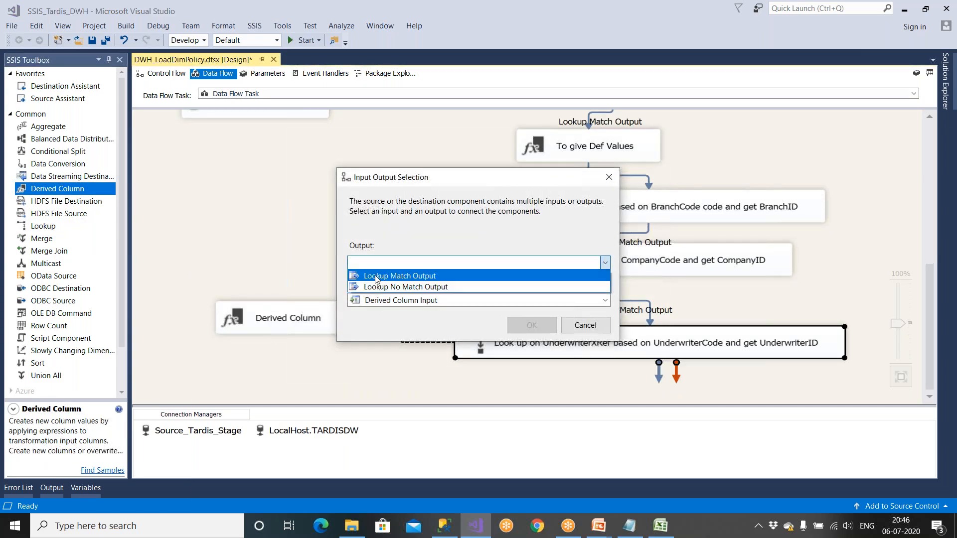
pyautogui.click(377, 275)
pyautogui.click(527, 327)
pyautogui.moveTo(297, 323); pyautogui.dragTo(283, 342)
pyautogui.doubleClick(282, 342)
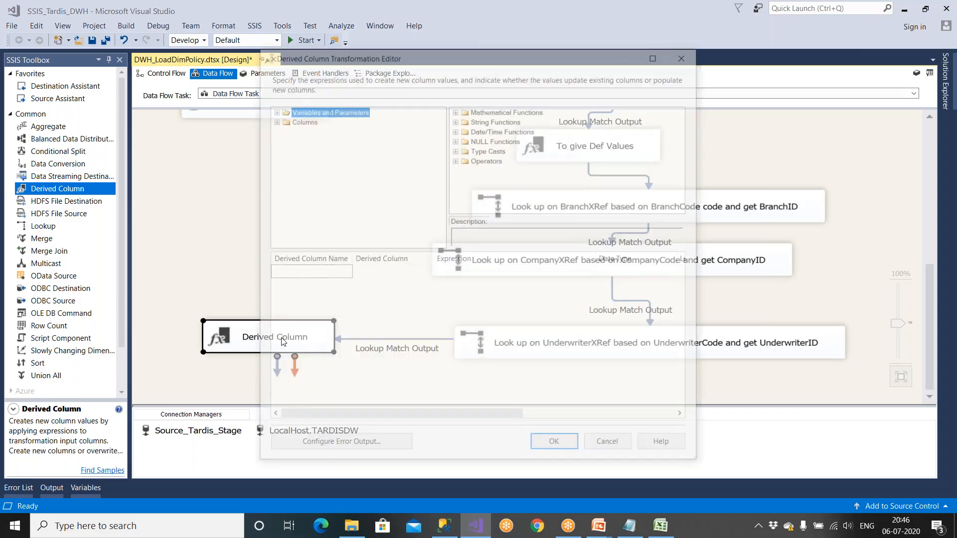
# Step: Copy the target column names MethodOfAcceptanceID, RenewalStatusID, ClassID and AreaID from the Excel mapping document into Notepad below the UnderwriterXRef rule
pyautogui.click(657, 525)
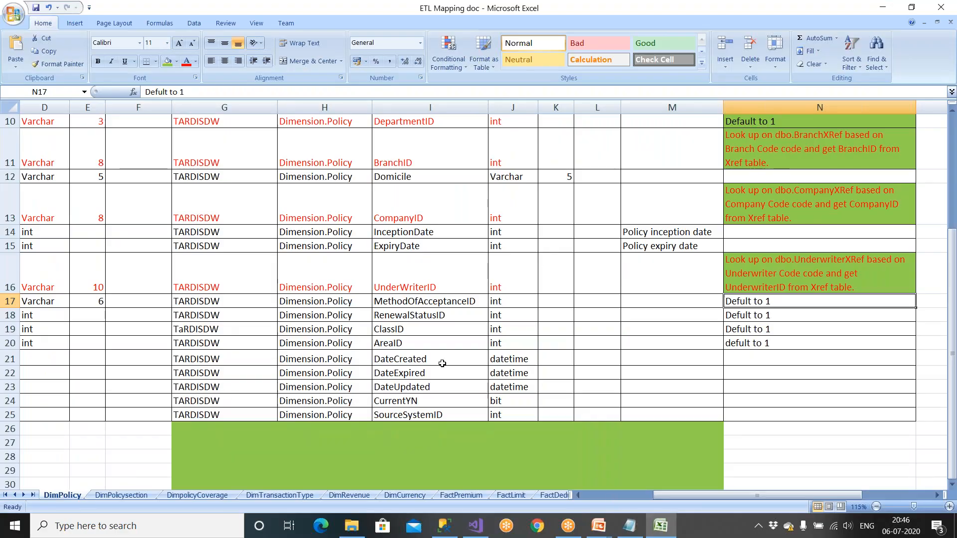
pyautogui.click(537, 327)
pyautogui.click(466, 302)
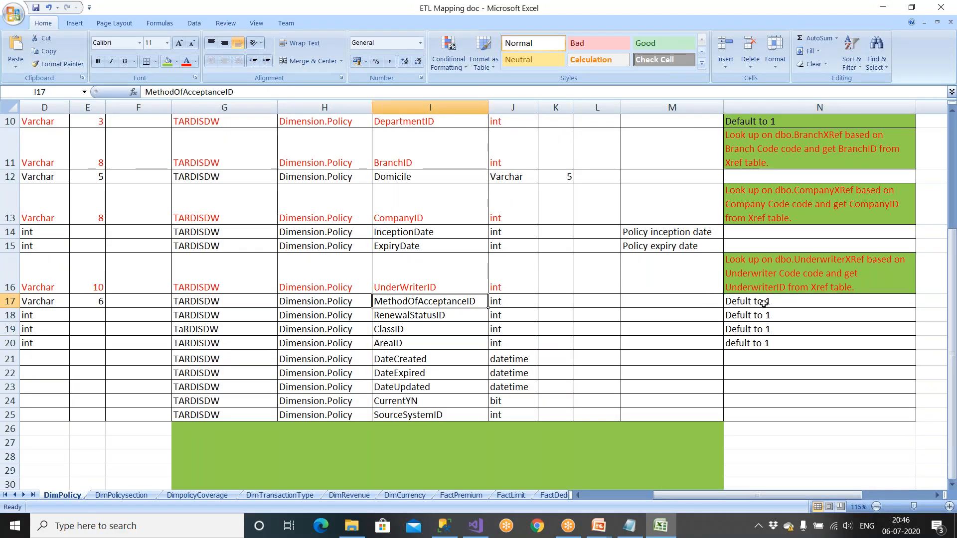
pyautogui.rightClick(448, 305)
pyautogui.click(408, 346)
pyautogui.keyDown('shift'); pyautogui.click(419, 303); pyautogui.keyUp('shift')
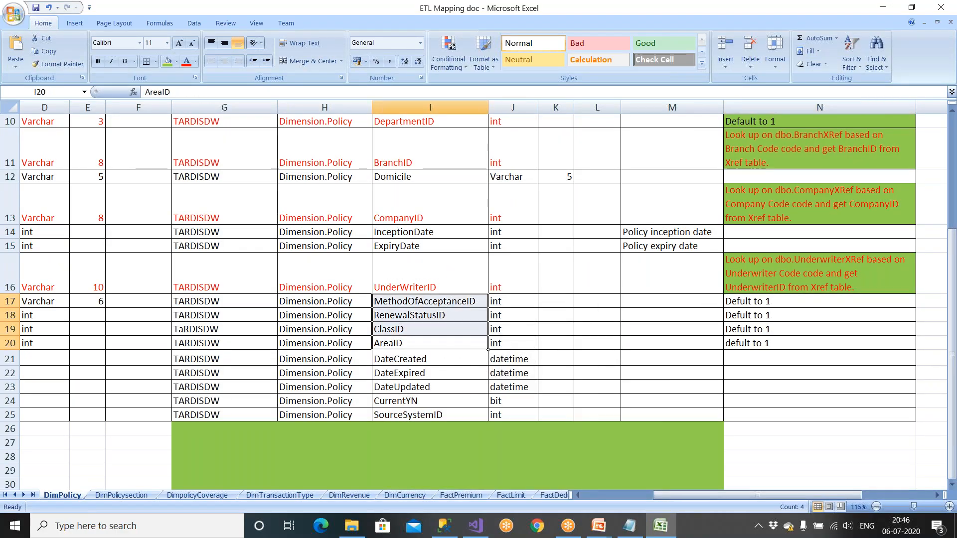
pyautogui.hotkey('ctrl', 'c')
pyautogui.click(630, 525)
pyautogui.click(685, 364)
pyautogui.hotkey('ctrl', 'v')
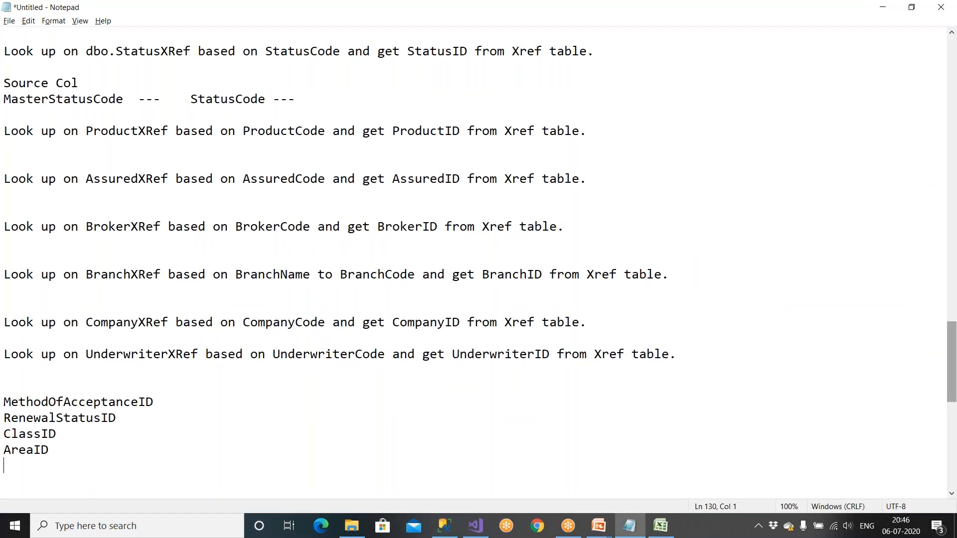
# Step: Add a new column named MethodOfAcceptanceID_Derived in the maximized Derived Column editor, using the name copied from Notepad
pyautogui.doubleClick(133, 401)
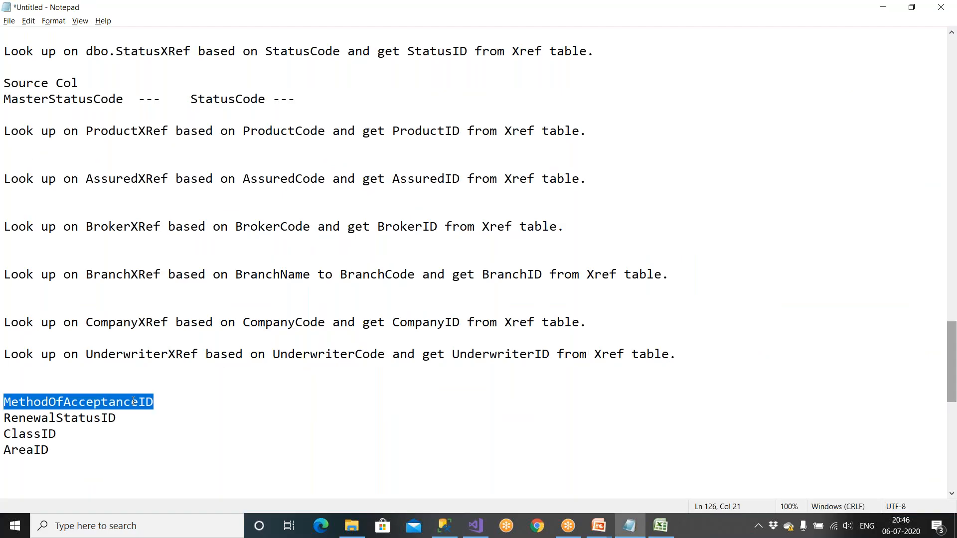
pyautogui.click(475, 526)
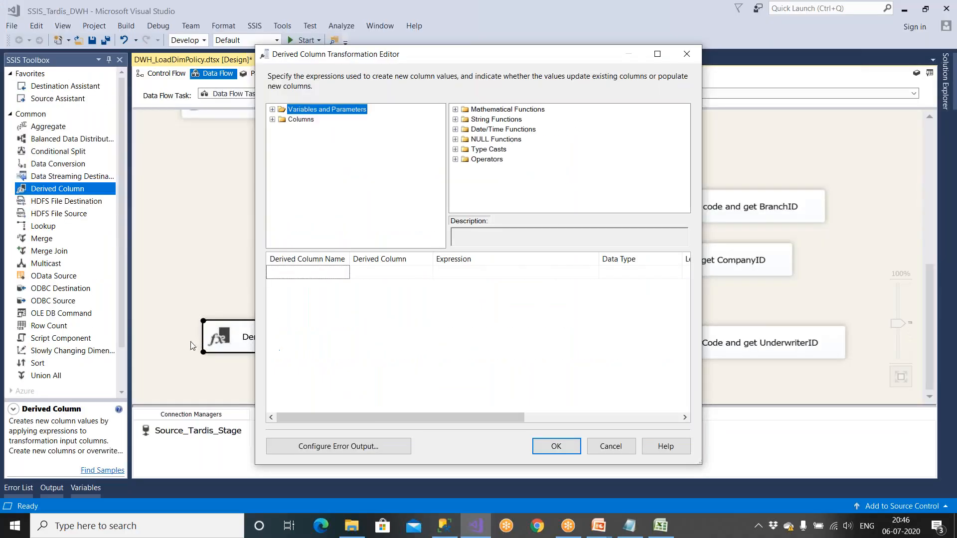
pyautogui.click(304, 275)
pyautogui.hotkey('ctrl', 'v')
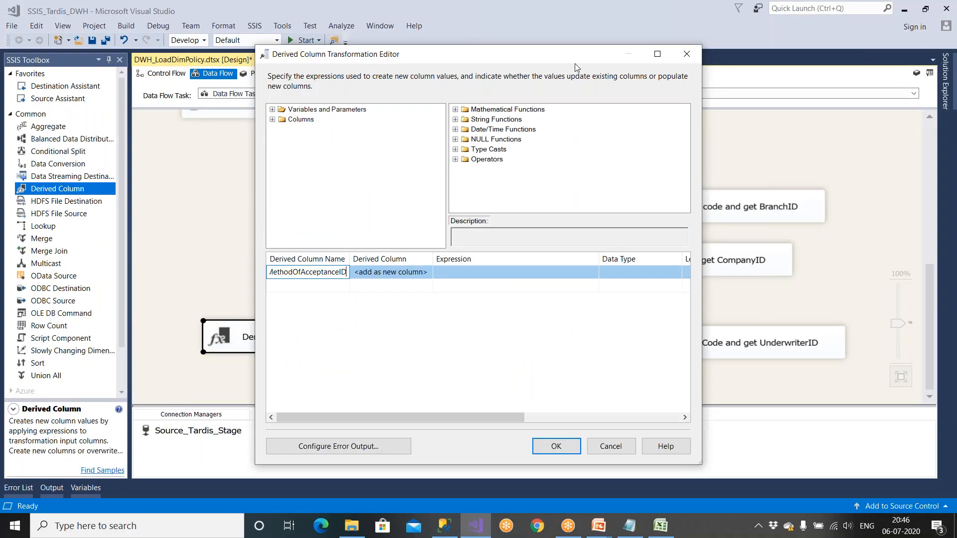
pyautogui.click(657, 55)
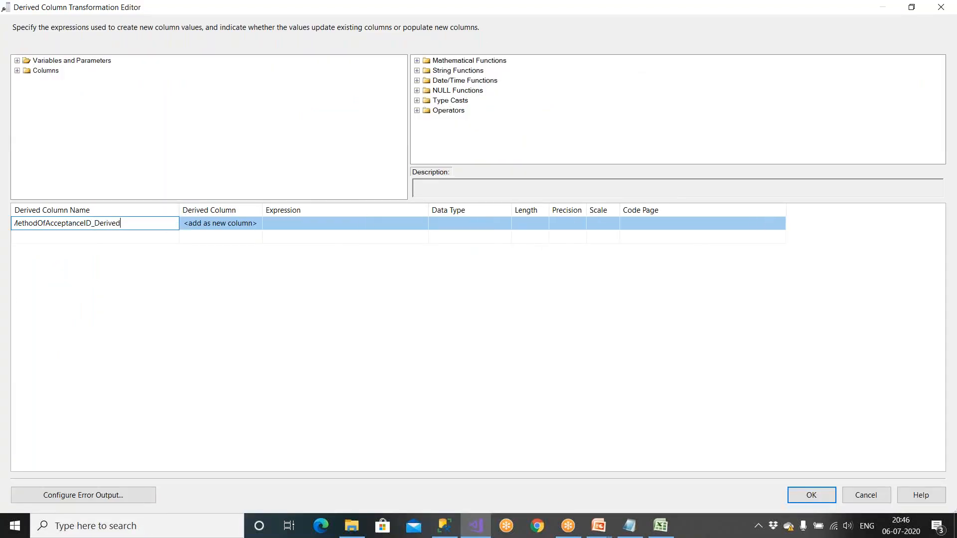
# Step: Set the MethodOfAcceptanceID_Derived expression to 1 and add a RenewalStatusID_Derived column with expression 1, taking its base name from the Notepad notes
pyautogui.click(272, 225)
pyautogui.press('Return')
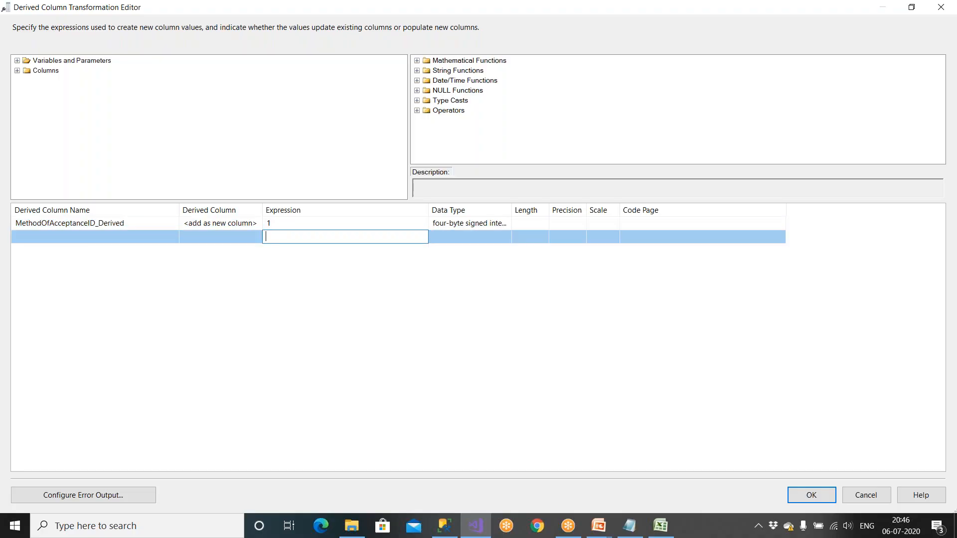
pyautogui.click(637, 532)
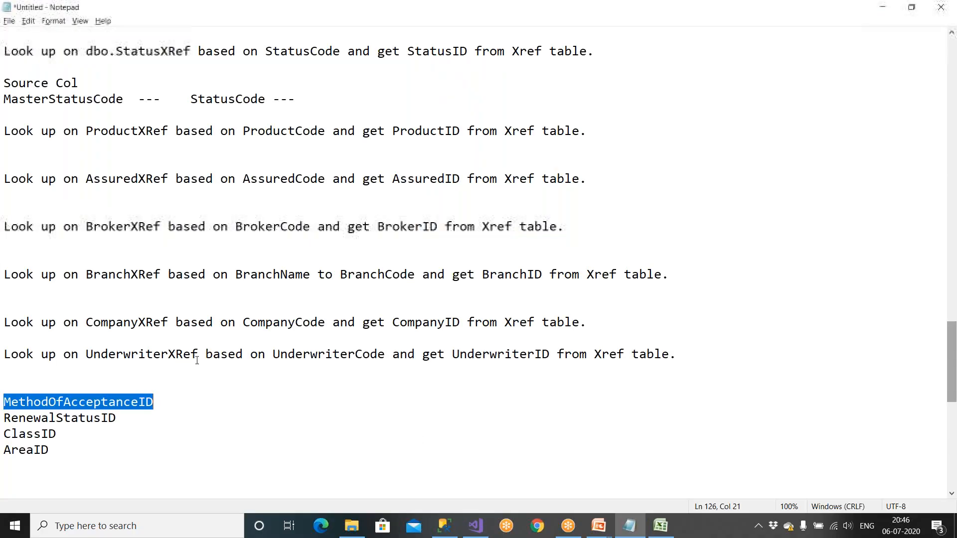
pyautogui.doubleClick(66, 420)
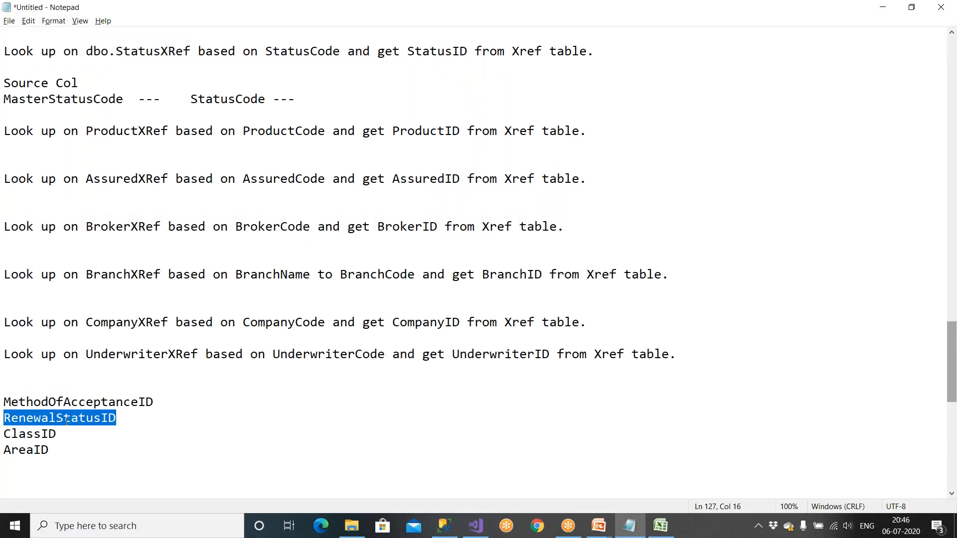
pyautogui.hotkey('ctrl', 'c')
pyautogui.hotkey('alt', 'Tab')
pyautogui.click(66, 237)
pyautogui.hotkey('ctrl', 'v')
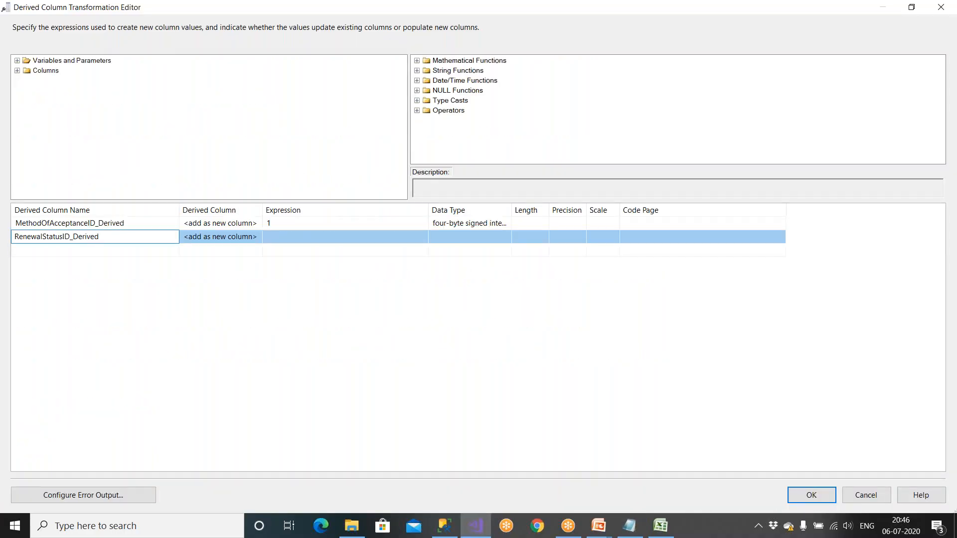
pyautogui.click(277, 243)
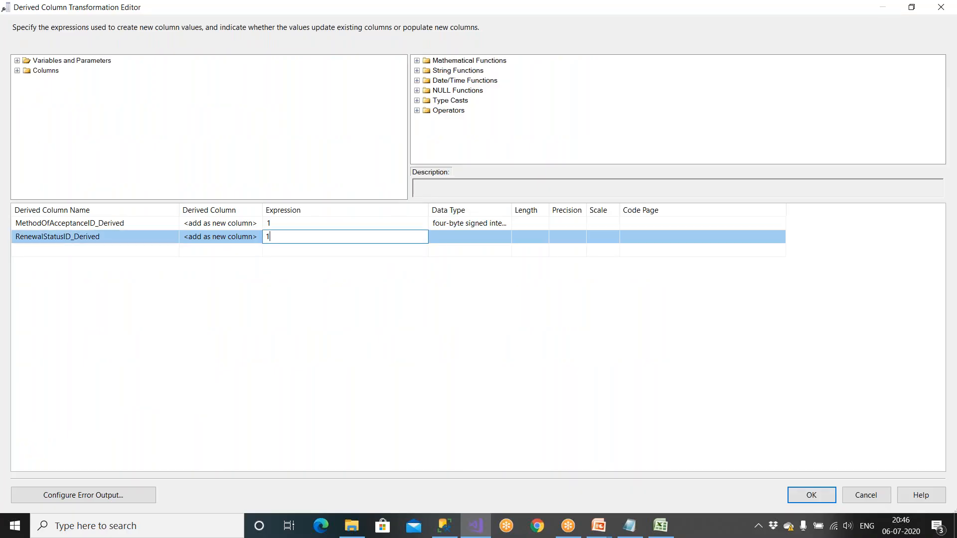
pyautogui.press('Return')
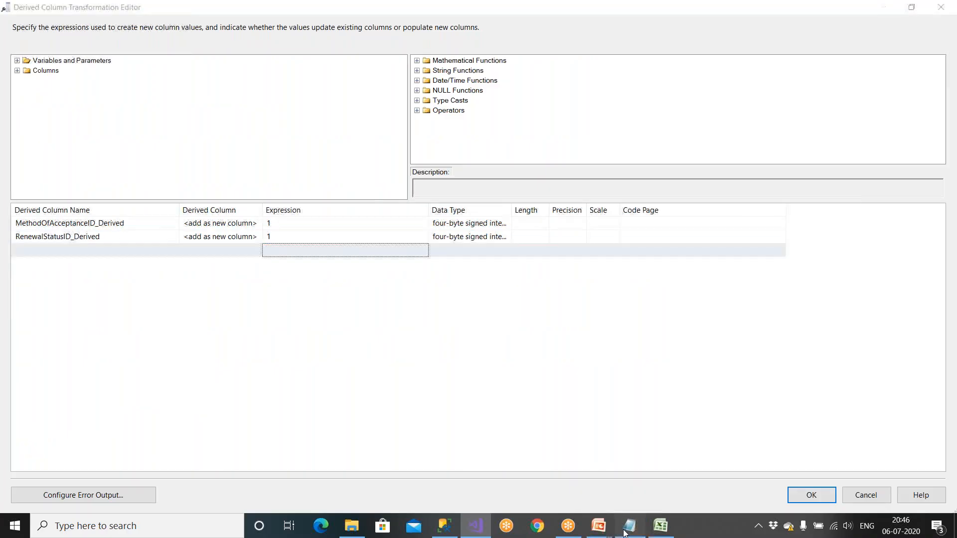
# Step: Add a derived column named ClassID_Derived with expression 1, copying the ClassID name from the Notepad notes
pyautogui.click(626, 531)
pyautogui.doubleClick(51, 434)
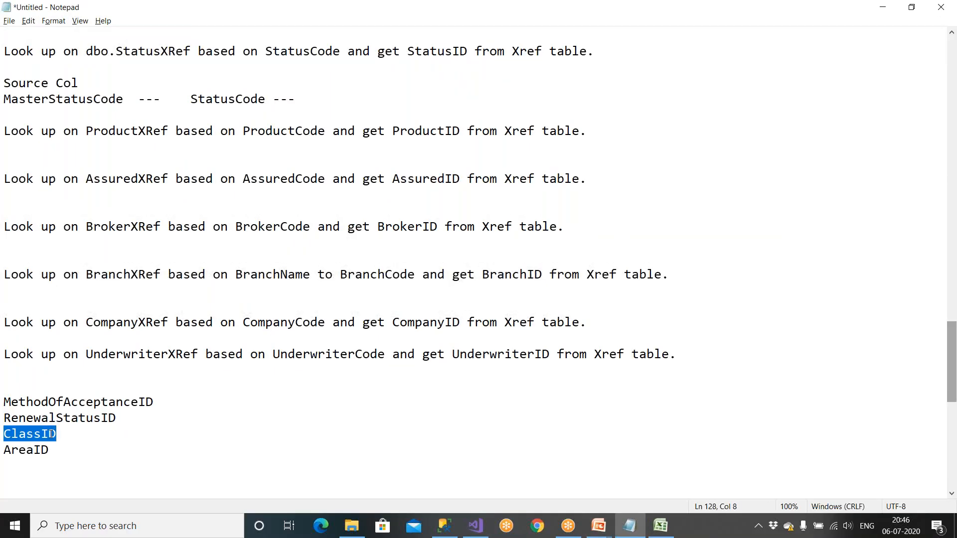
pyautogui.hotkey('alt', 'Tab')
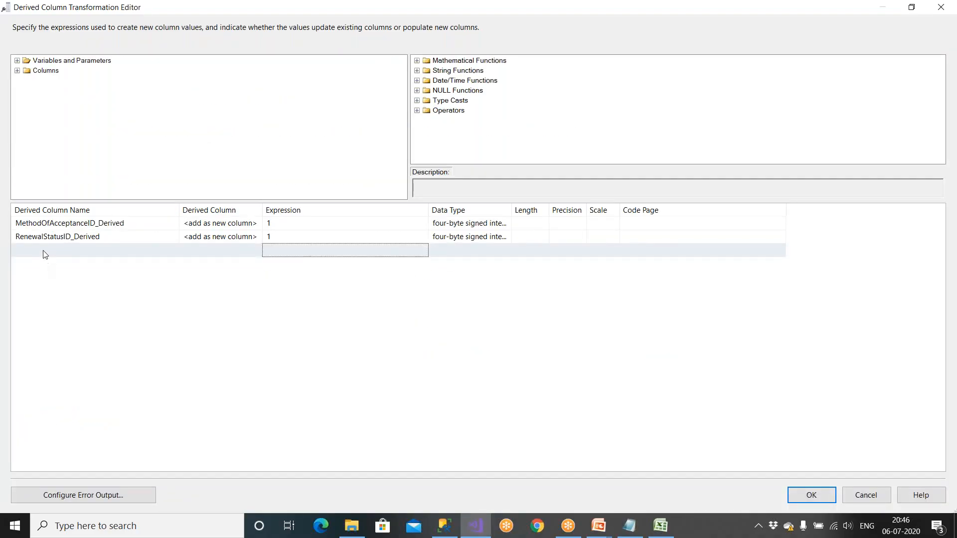
pyautogui.click(43, 250)
pyautogui.hotkey('ctrl', 'v')
pyautogui.write('_de')
pyautogui.press('BackSpace')
pyautogui.write('De')
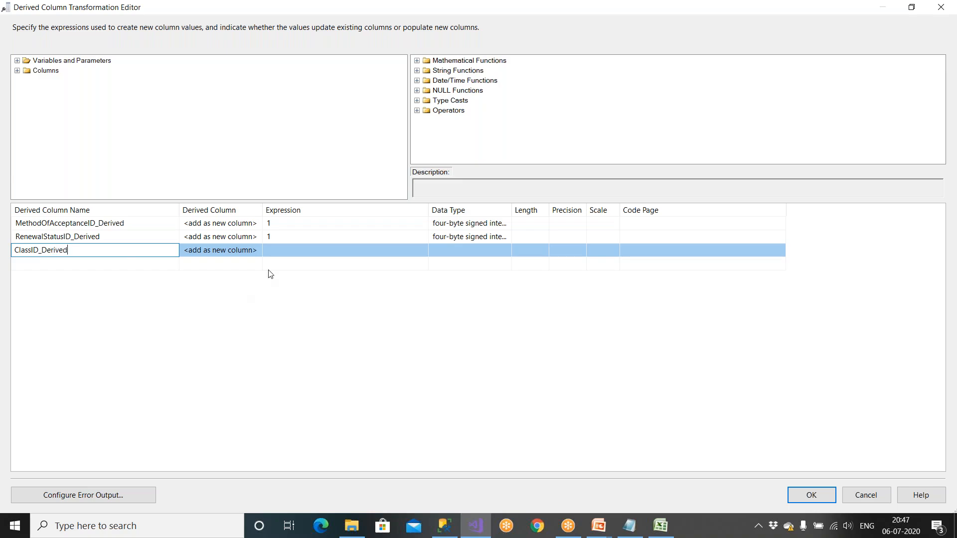
pyautogui.click(269, 250)
pyautogui.write('1')
pyautogui.press('Return')
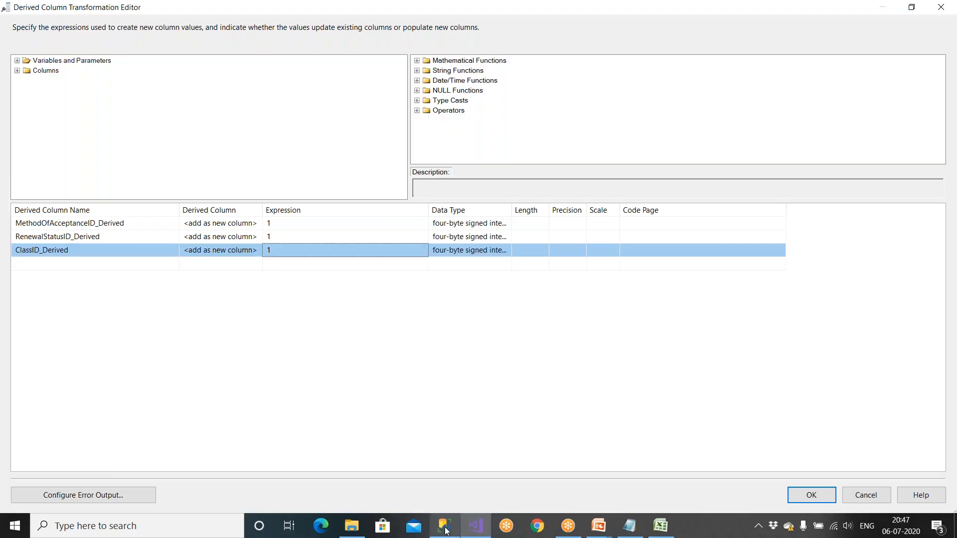
# Step: Add a derived column AreaID_Derived with expression 1, copying AreaID from the Notepad notes, and accept the transformation
pyautogui.click(479, 530)
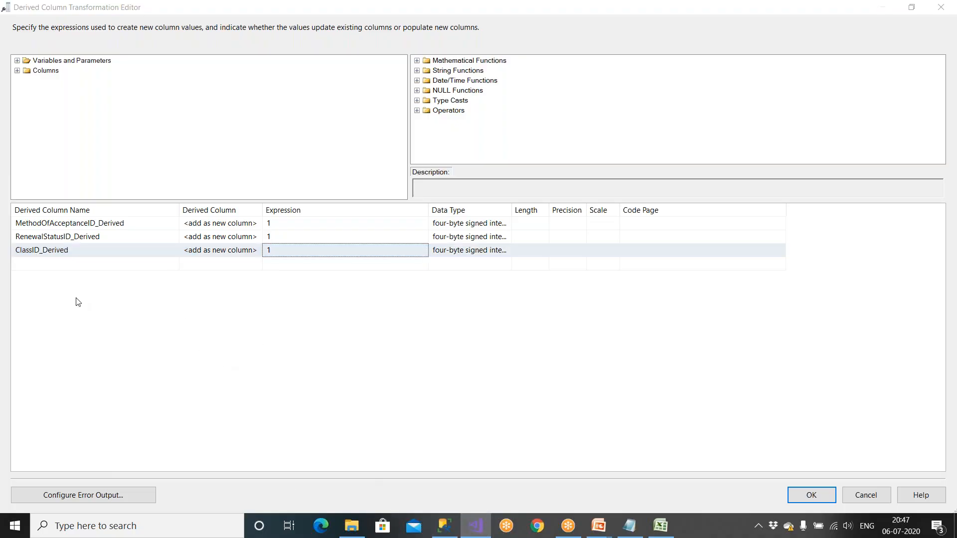
pyautogui.click(72, 266)
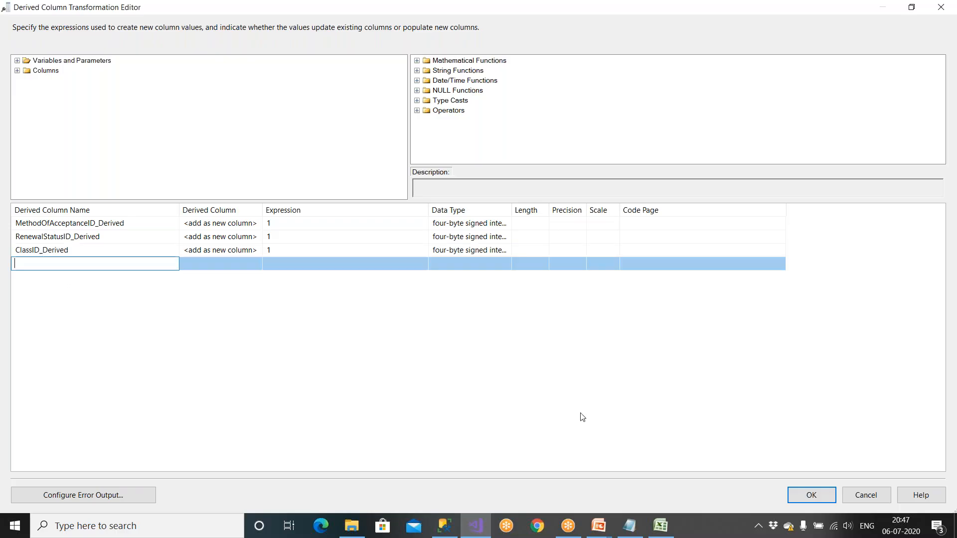
pyautogui.click(643, 526)
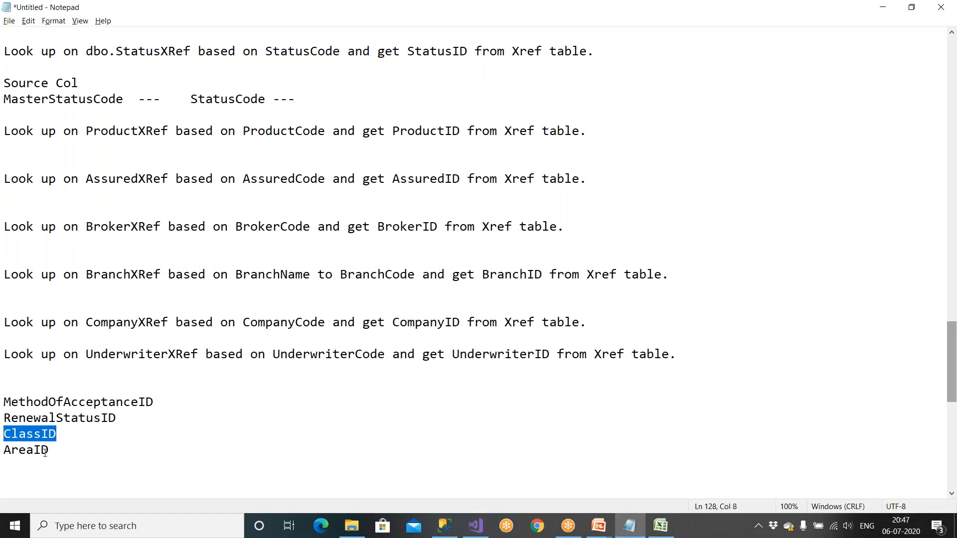
pyautogui.doubleClick(43, 452)
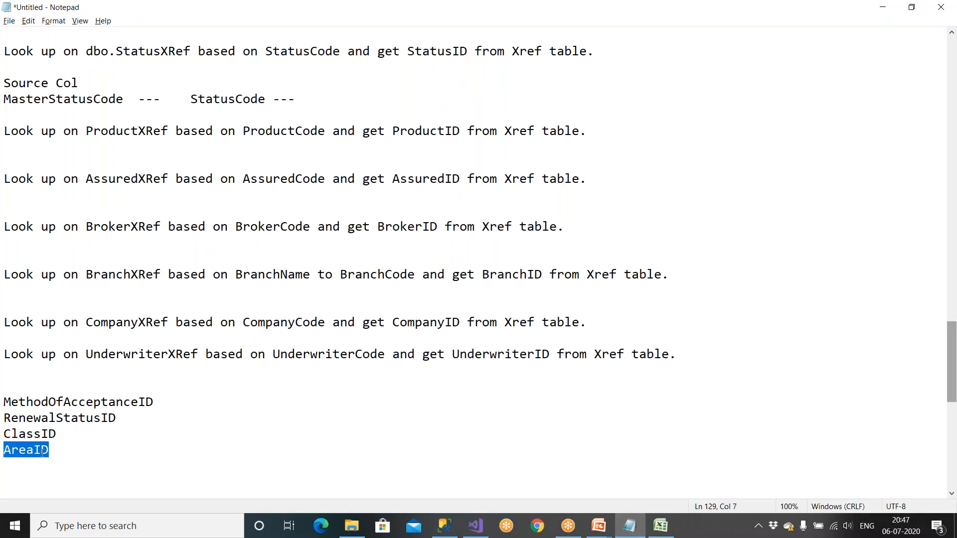
pyautogui.hotkey('alt', 'Tab')
pyautogui.hotkey('ctrl', 'v')
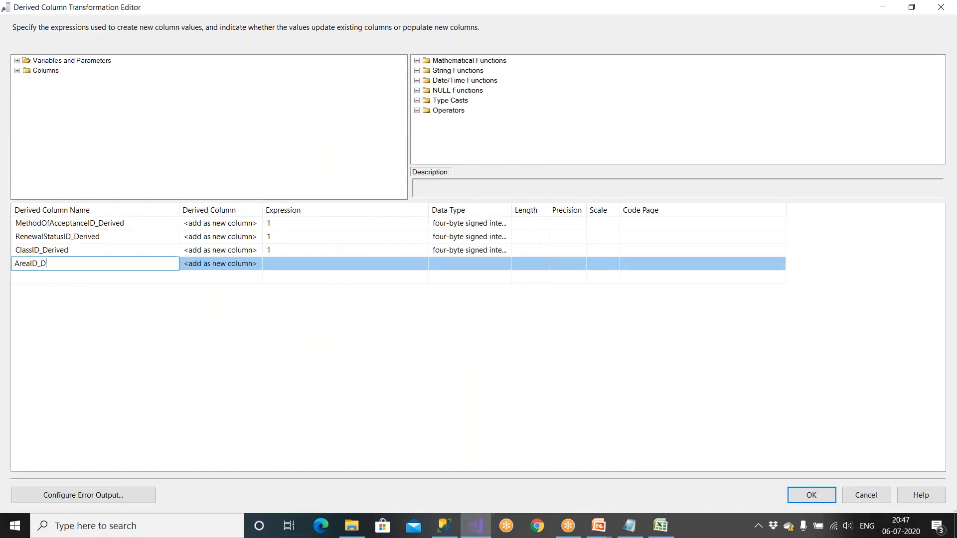
pyautogui.write('erie')
pyautogui.click(43, 308)
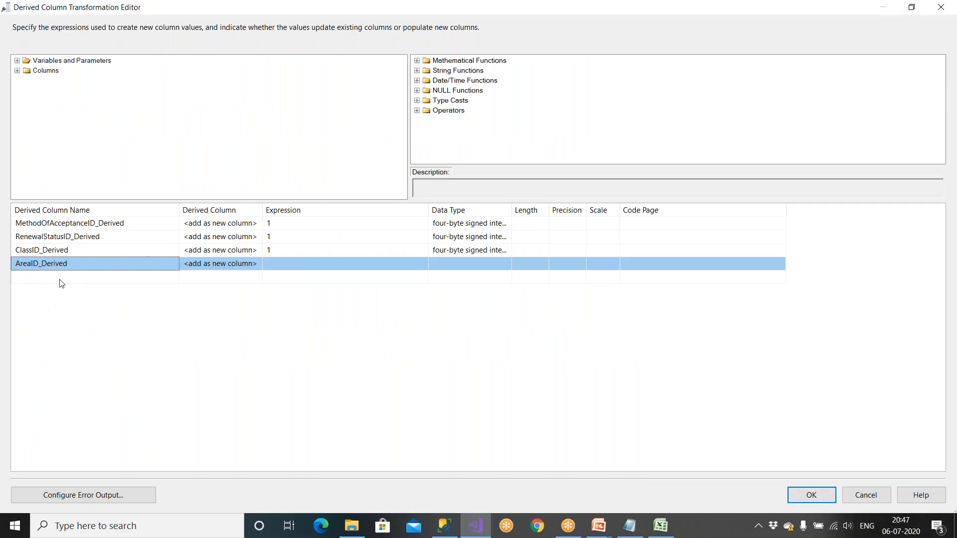
pyautogui.click(313, 263)
pyautogui.write('1')
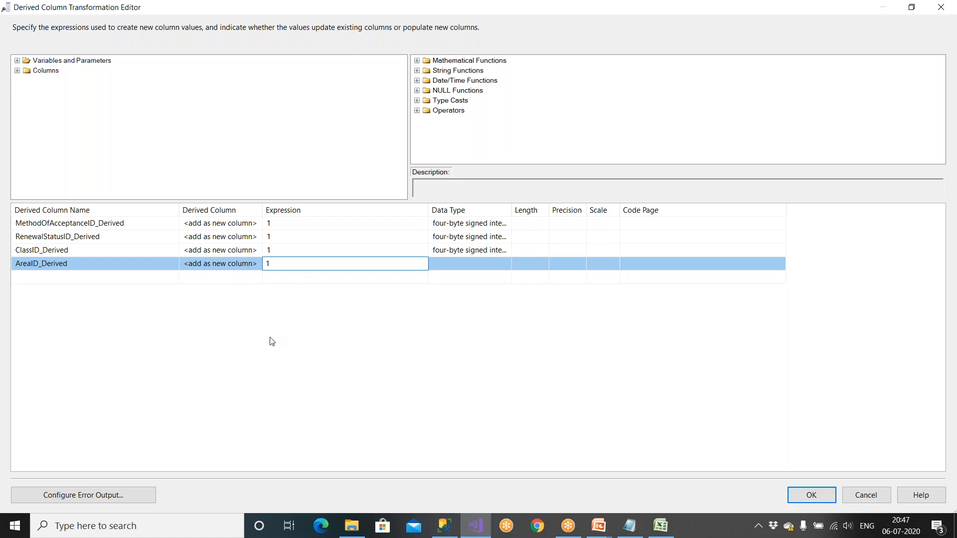
pyautogui.press('Return')
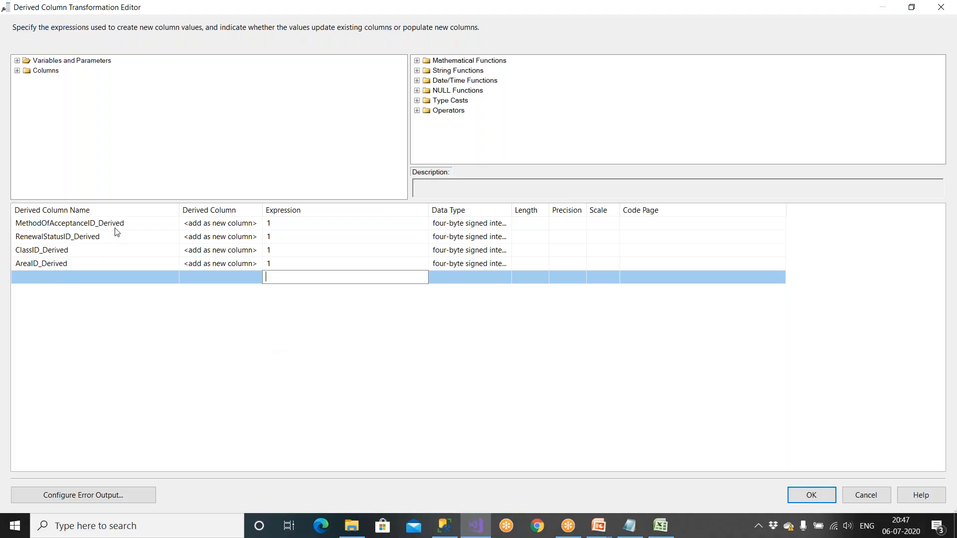
pyautogui.click(805, 497)
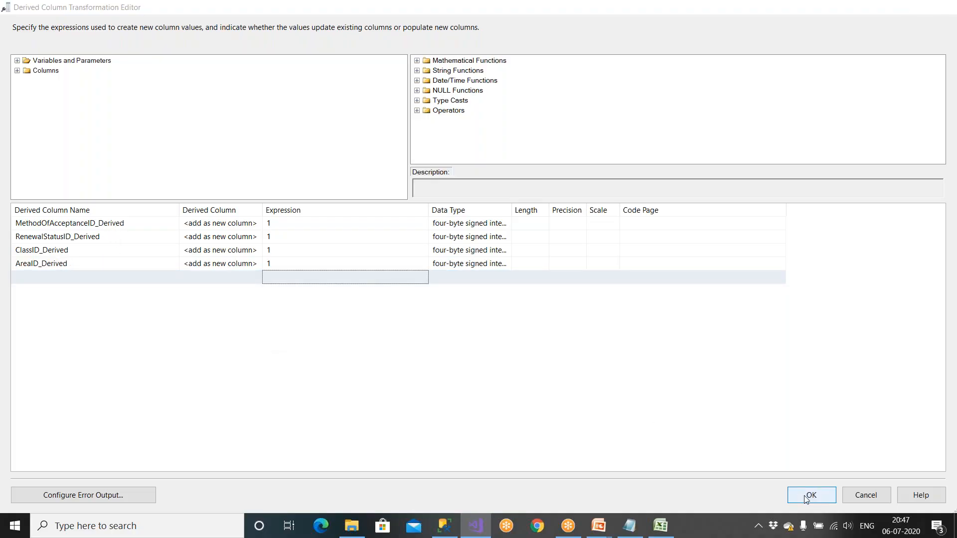
# Step: Check which derived columns the existing To give Def Values transformation defines
pyautogui.scroll(2, 664, 304)
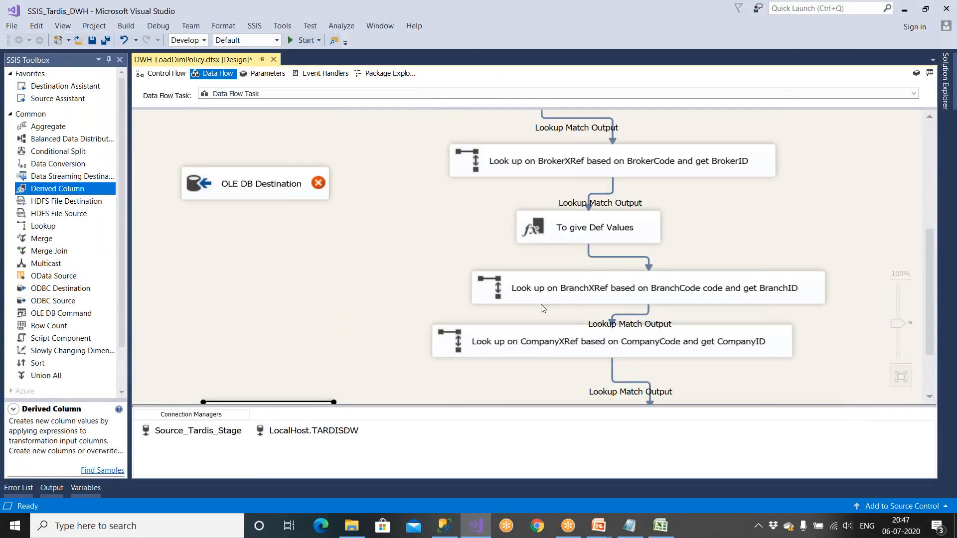
pyautogui.doubleClick(594, 232)
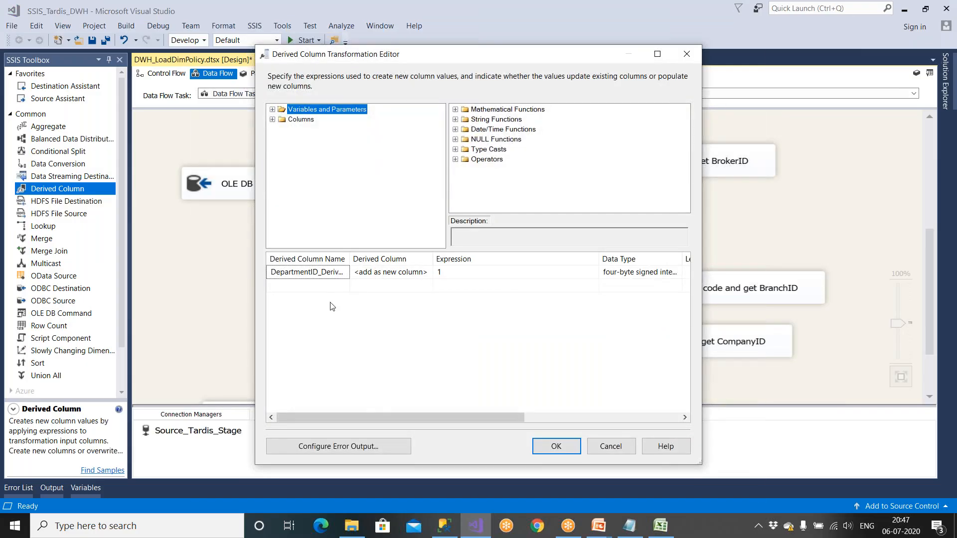
pyautogui.click(559, 444)
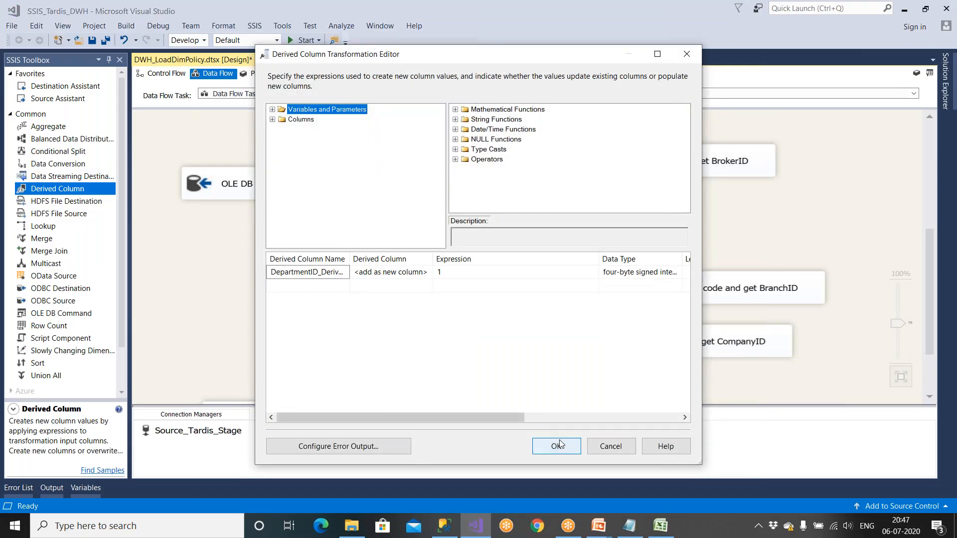
# Step: Reposition the new Derived Column transformation directly below the UnderwriterXRef lookup in the data flow
pyautogui.scroll(-2, 588, 283)
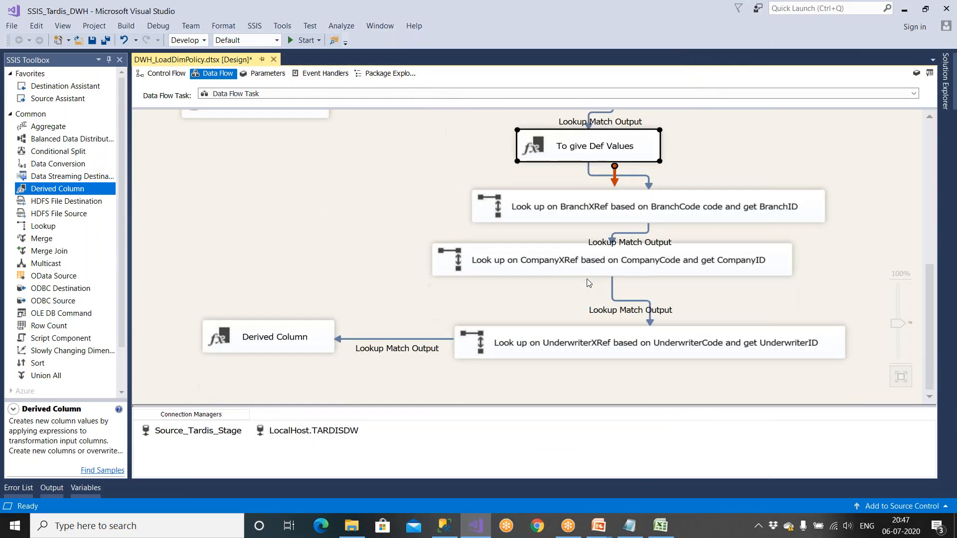
pyautogui.moveTo(316, 342); pyautogui.dragTo(555, 389)
pyautogui.click(553, 386)
pyautogui.scroll(5, 543, 366)
pyautogui.scroll(-5, 540, 377)
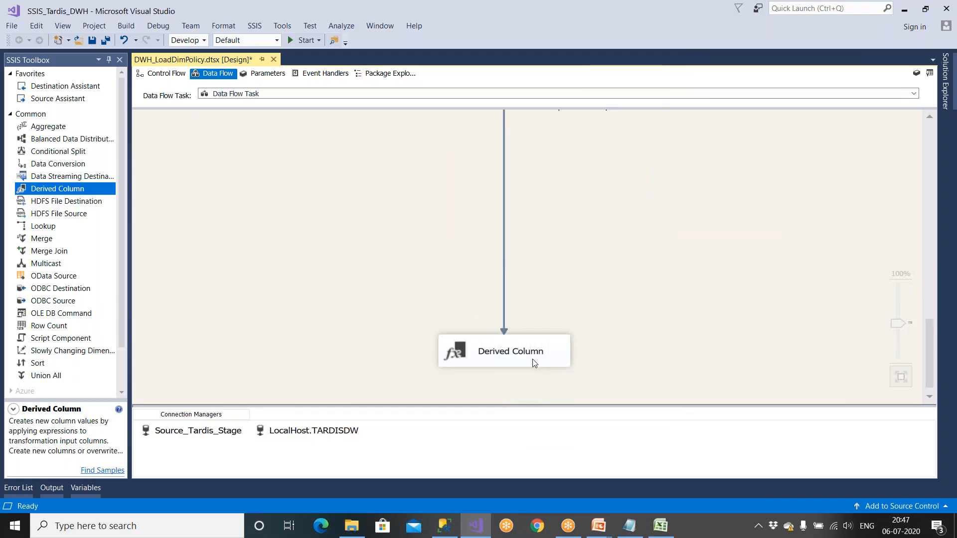
pyautogui.moveTo(532, 358); pyautogui.dragTo(575, 249)
pyautogui.scroll(2, 577, 252)
pyautogui.moveTo(896, 326)
pyautogui.mouseDown()
pyautogui.moveTo(898, 313)
pyautogui.moveTo(898, 342)
pyautogui.mouseUp()
pyautogui.moveTo(344, 373); pyautogui.dragTo(379, 268)
pyautogui.moveTo(897, 343)
pyautogui.mouseDown()
pyautogui.moveTo(899, 314)
pyautogui.moveTo(901, 333)
pyautogui.mouseUp()
pyautogui.scroll(-5, 698, 314)
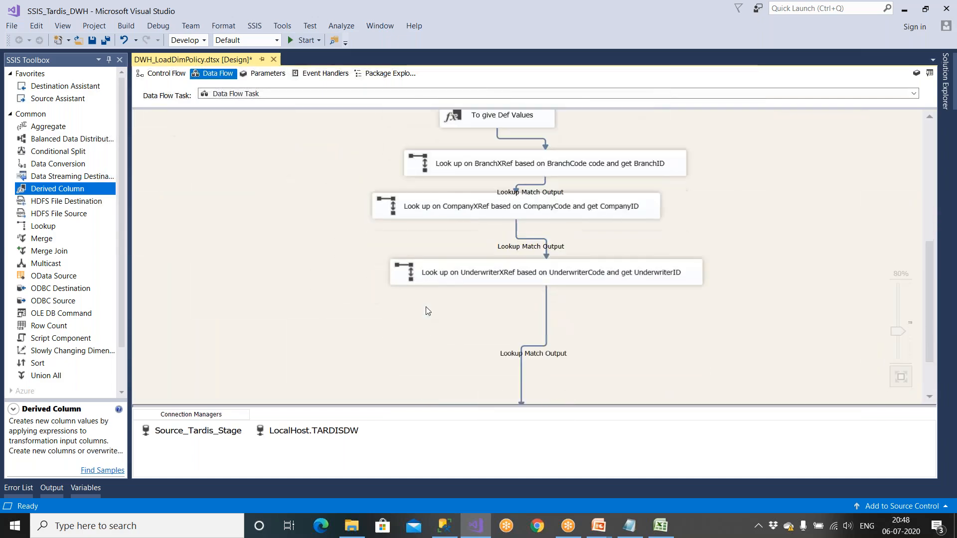
pyautogui.moveTo(539, 293); pyautogui.dragTo(544, 275)
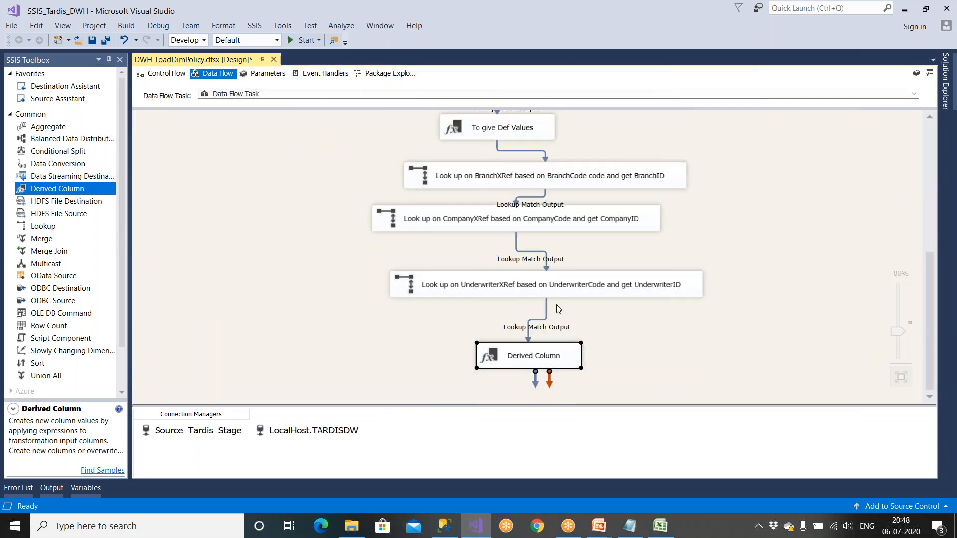
# Step: Move the OLE DB Destination beside the new Derived Column transformation and connect the Derived Column output to it
pyautogui.scroll(9, 557, 309)
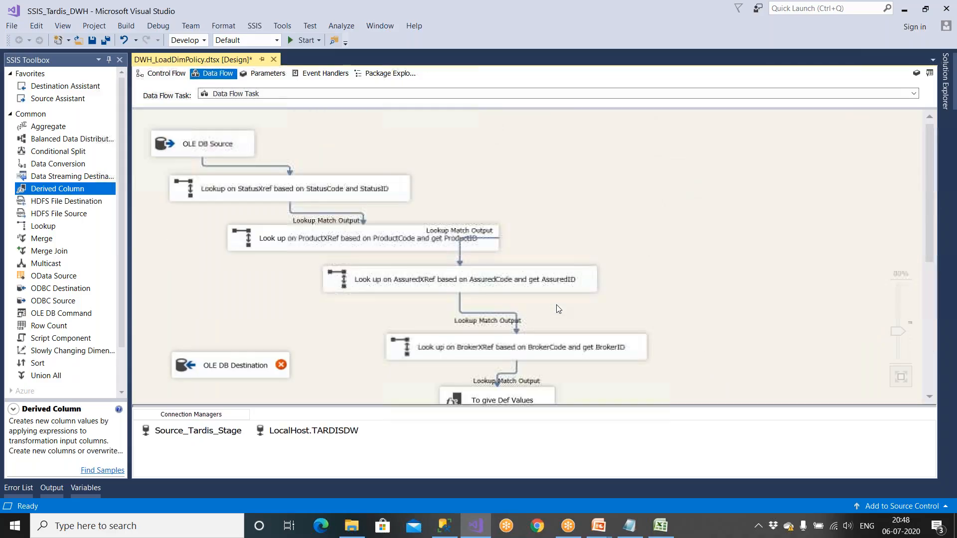
pyautogui.scroll(-8, 558, 308)
pyautogui.scroll(3, 557, 308)
pyautogui.moveTo(211, 219); pyautogui.dragTo(236, 289)
pyautogui.scroll(-4, 254, 293)
pyautogui.moveTo(272, 166); pyautogui.dragTo(386, 397)
pyautogui.scroll(-1, 386, 365)
pyautogui.moveTo(385, 358); pyautogui.dragTo(728, 360)
pyautogui.click(528, 336)
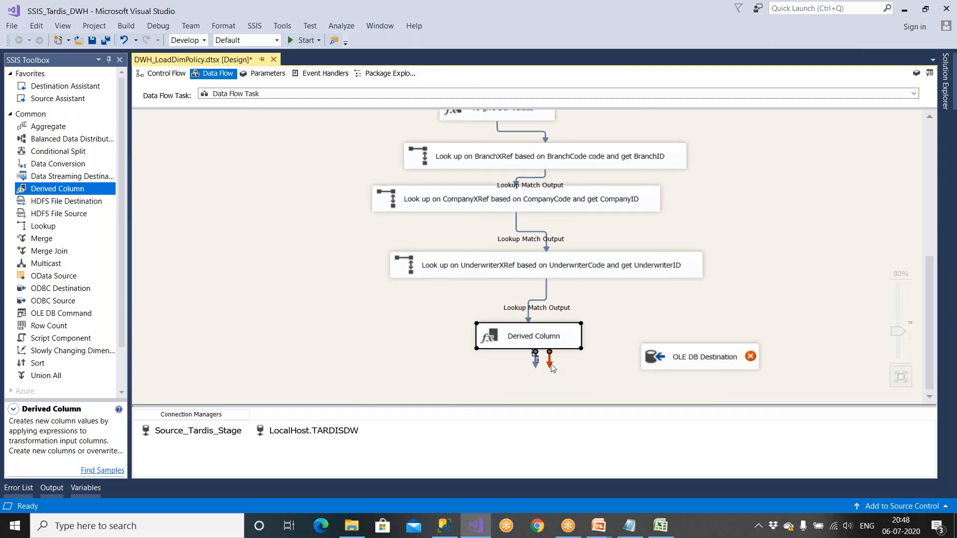
pyautogui.moveTo(528, 357); pyautogui.dragTo(654, 368)
# Step: Rename the LocalHost.TARDISDW connection manager to Dest_TARDIS_DWH
pyautogui.click(324, 435)
pyautogui.rightClick(325, 435)
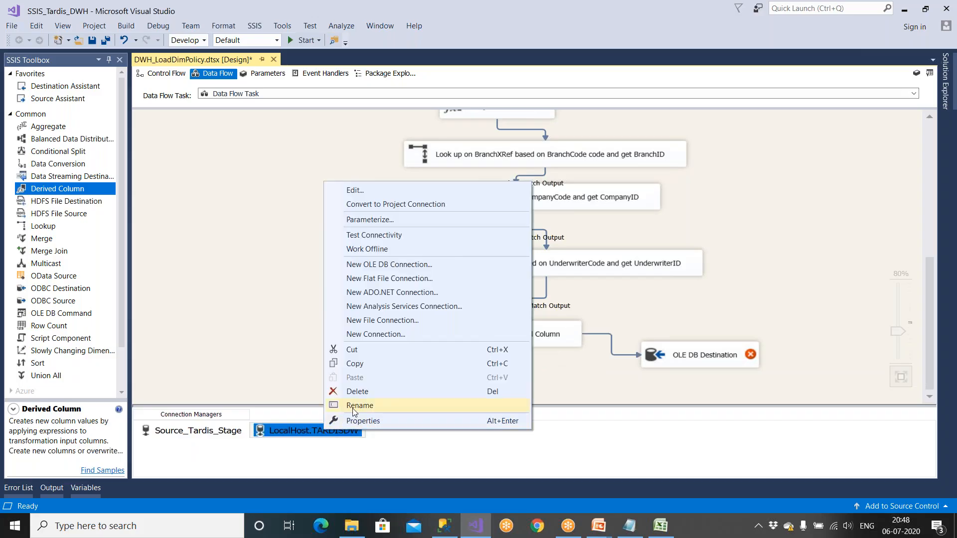
pyautogui.click(360, 406)
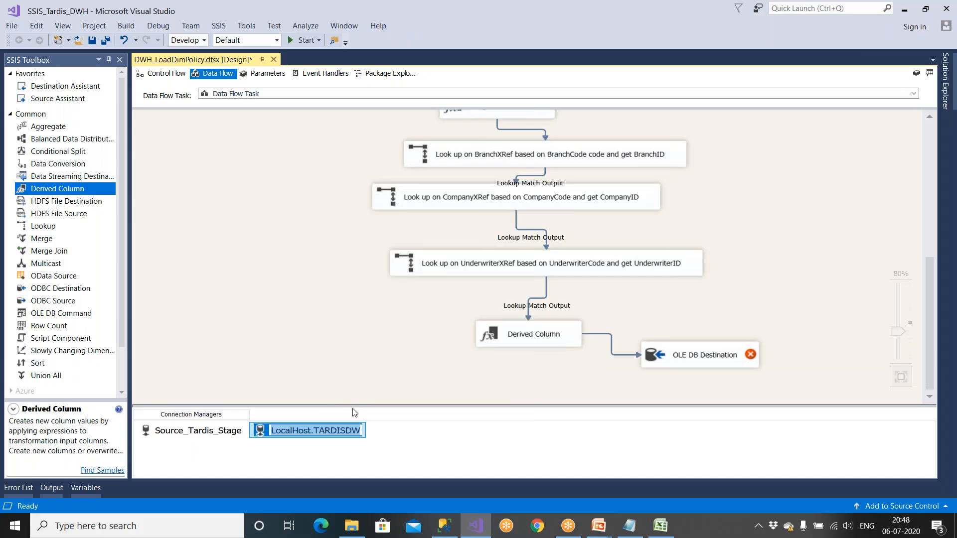
pyautogui.press('Home')
pyautogui.hotkey('shift', 'Right')
pyautogui.hotkey('shift', 'Right')
pyautogui.hotkey('shift', 'Right')
pyautogui.hotkey('shift', 'Right')
pyautogui.hotkey('shift', 'Right')
pyautogui.hotkey('shift', 'Right')
pyautogui.hotkey('shift', 'Right')
pyautogui.hotkey('shift', 'Right')
pyautogui.hotkey('shift', 'Right')
pyautogui.hotkey('shift', 'Right')
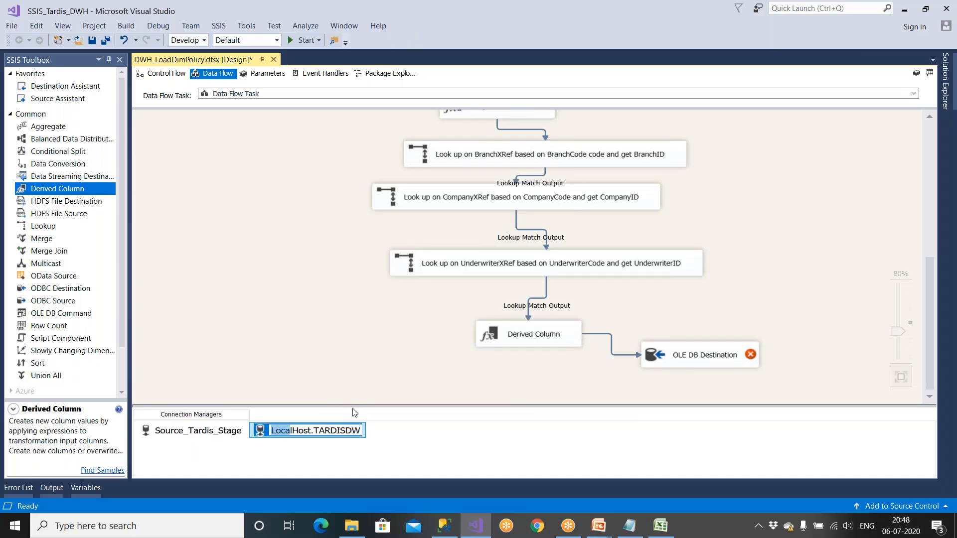
pyautogui.write('Dest')
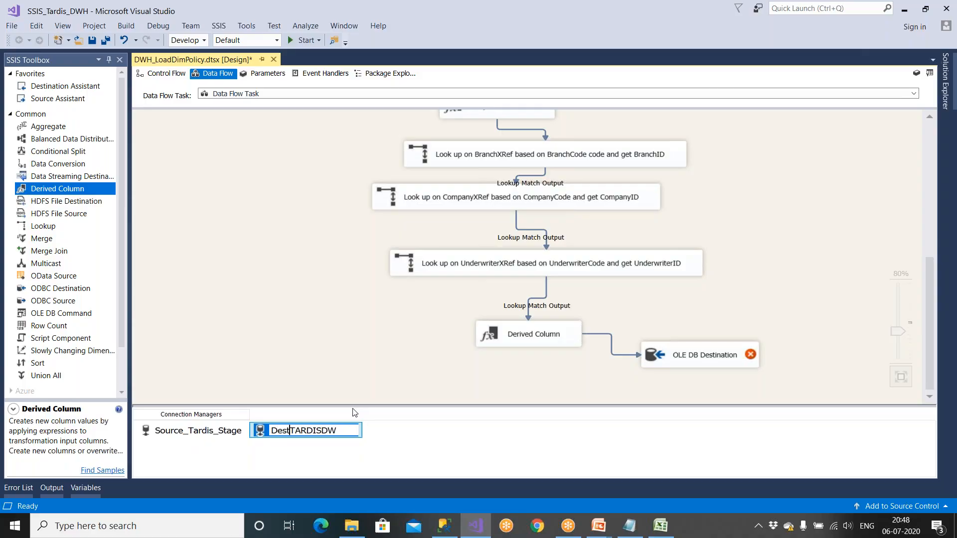
pyautogui.write('_TARDIS_DWH')
pyautogui.press('Return')
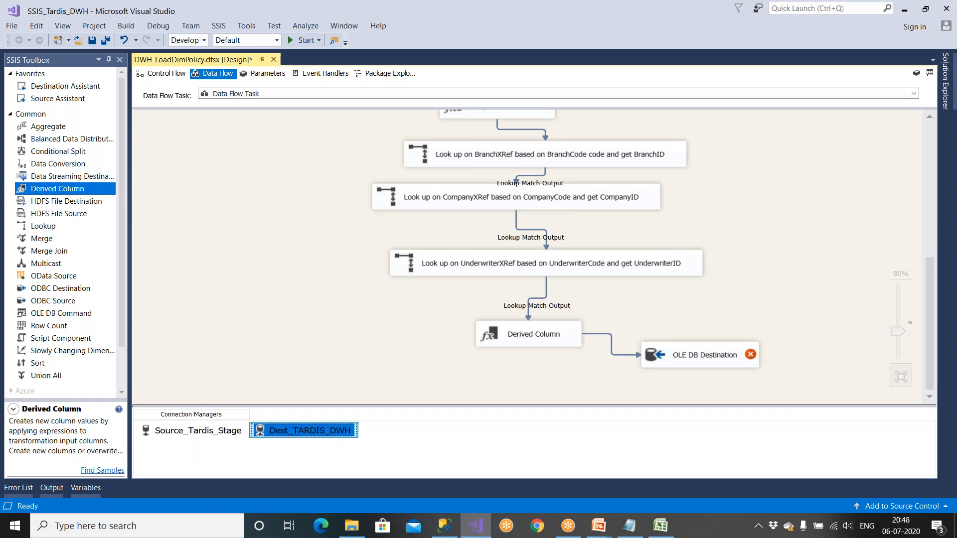
pyautogui.click(300, 365)
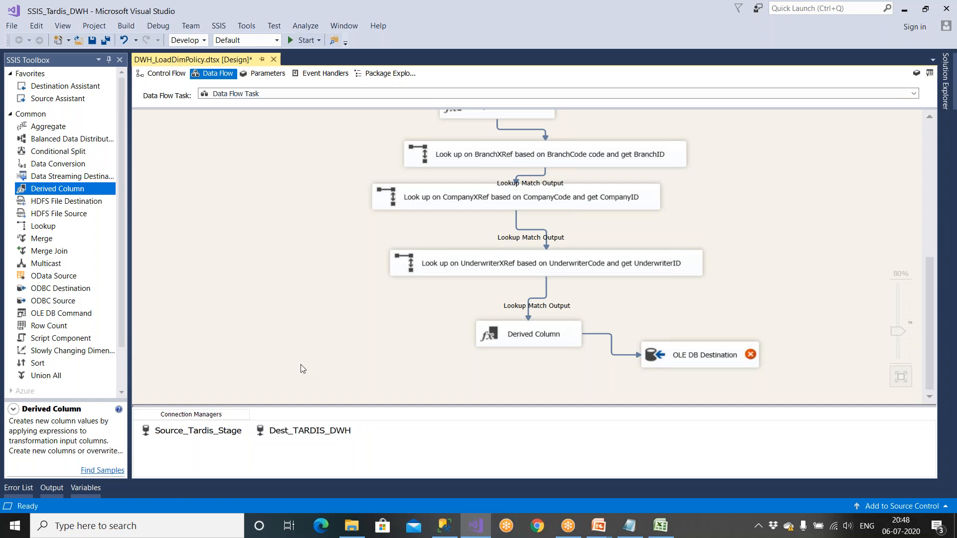
pyautogui.click(192, 432)
pyautogui.click(277, 432)
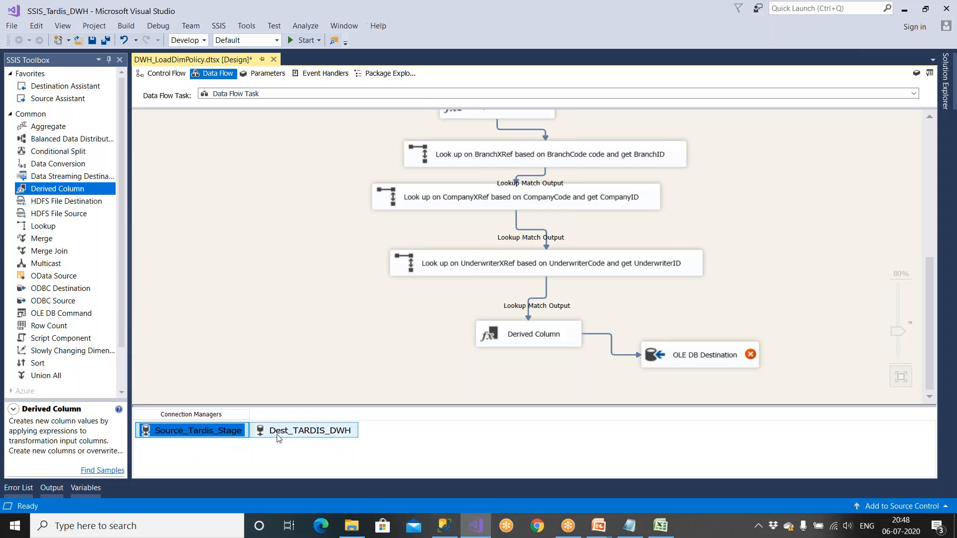
# Step: Review the target table and its columns on the DimPolicy sheet of the ETL Mapping doc workbook in Excel
pyautogui.click(317, 328)
pyautogui.click(716, 358)
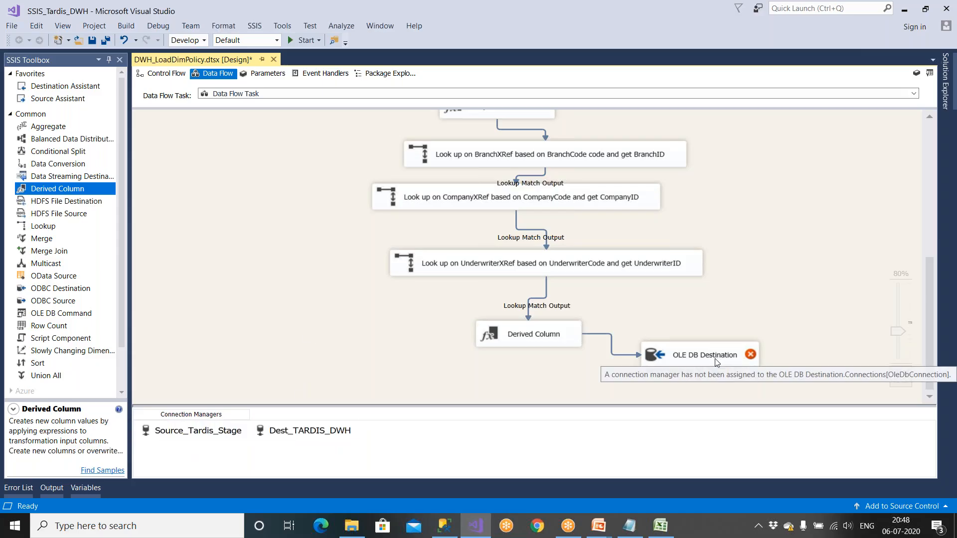
pyautogui.click(659, 533)
pyautogui.click(556, 400)
pyautogui.scroll(3, 557, 400)
pyautogui.scroll(-1, 557, 402)
pyautogui.scroll(1, 557, 402)
pyautogui.scroll(-1, 558, 402)
pyautogui.scroll(-4, 557, 402)
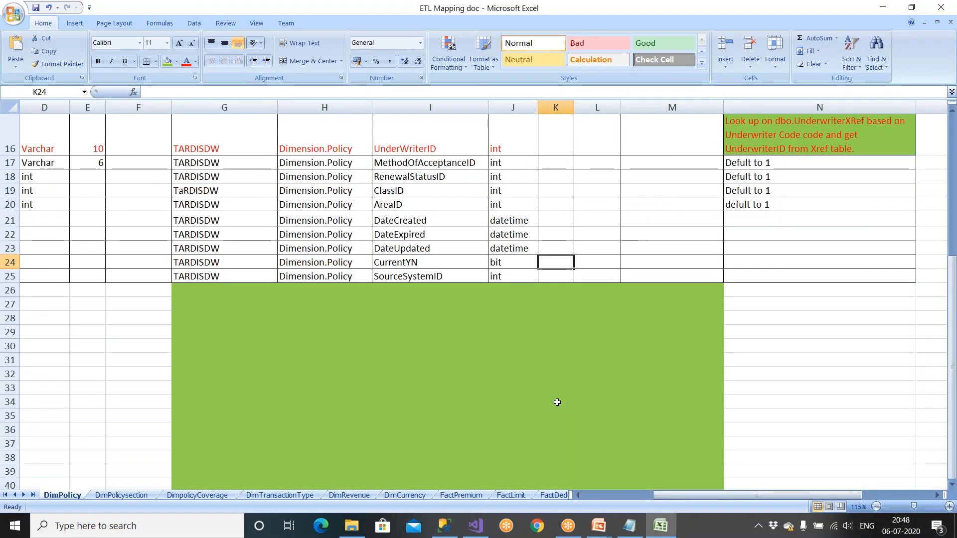
pyautogui.scroll(5, 557, 402)
pyautogui.click(624, 494)
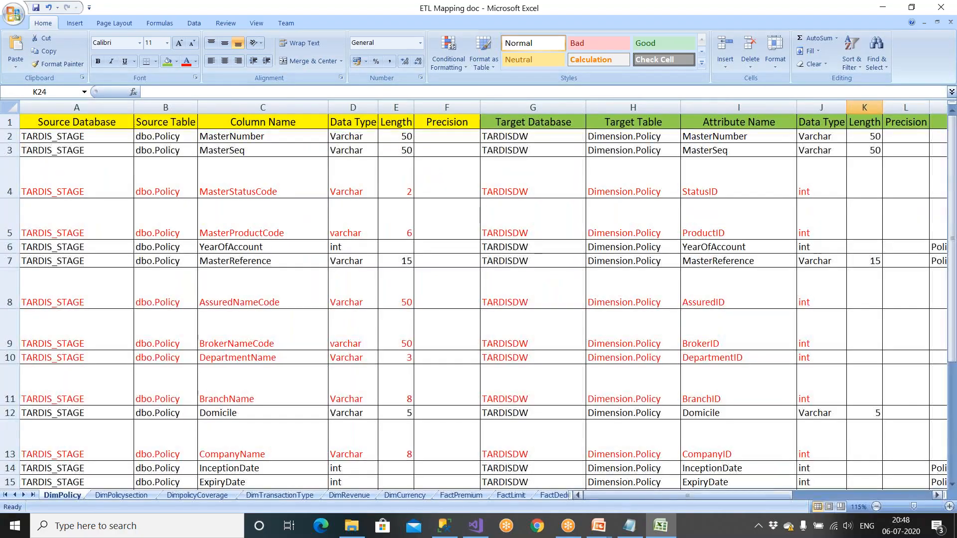
# Step: Back in Visual Studio, set the OLE DB Destination's target table to [Dimension].[Policy] and bring up its column mappings in a maximized editor
pyautogui.click(475, 526)
pyautogui.doubleClick(738, 361)
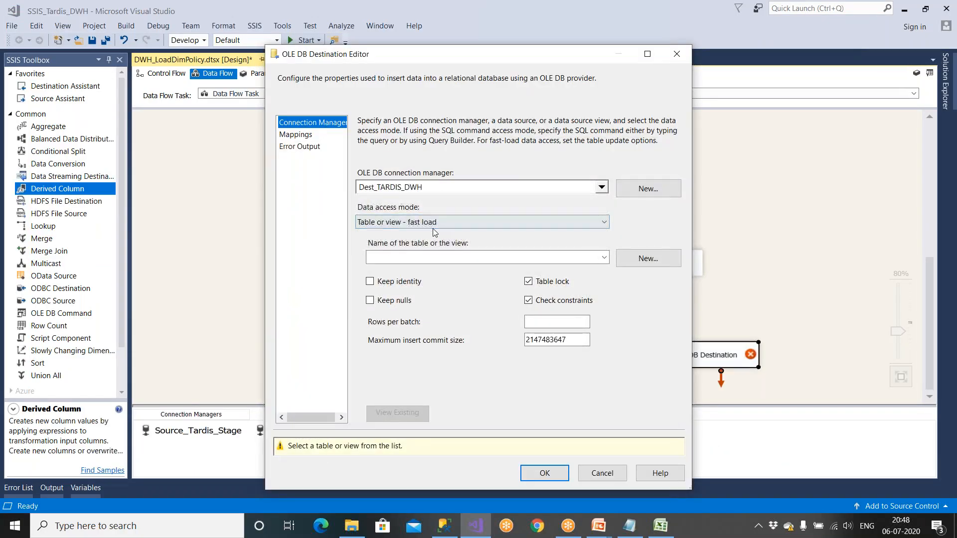
pyautogui.click(432, 257)
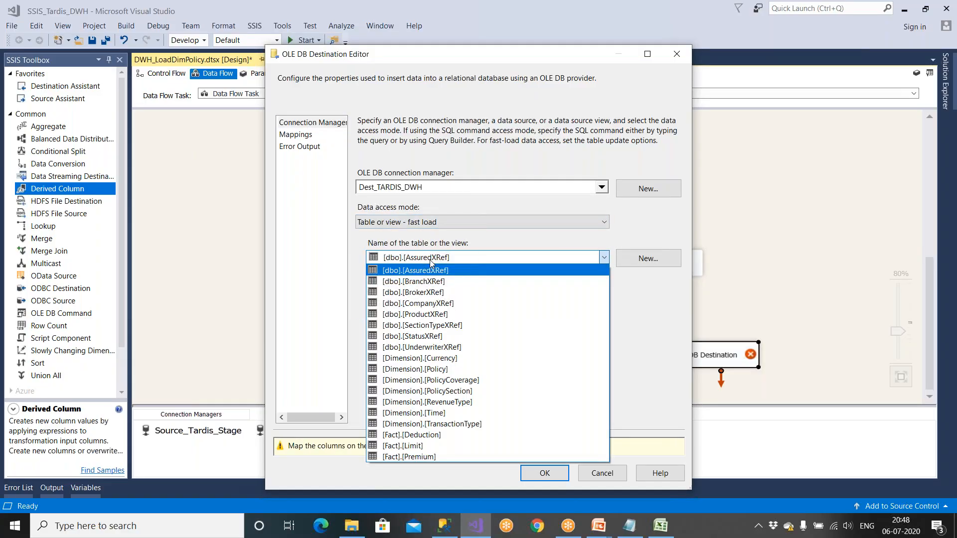
pyautogui.click(446, 376)
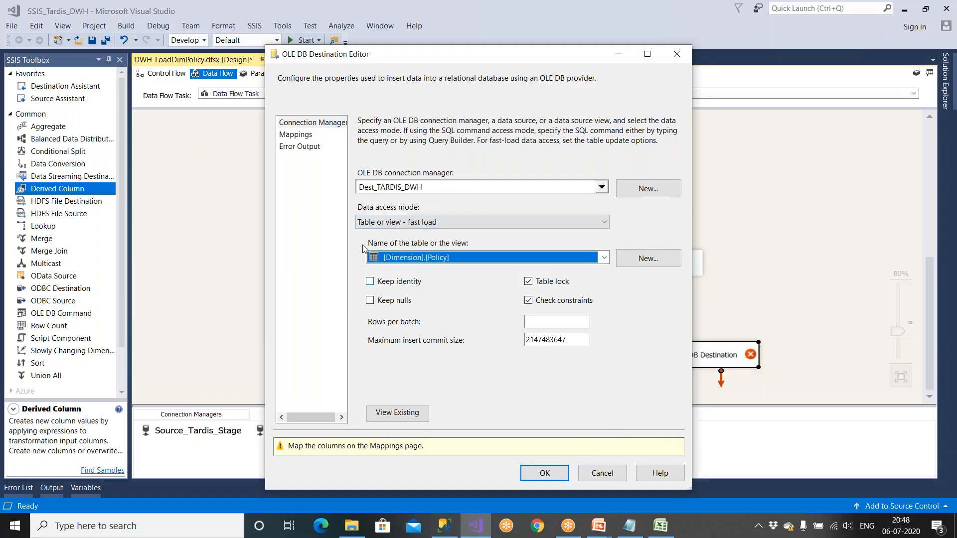
pyautogui.click(299, 135)
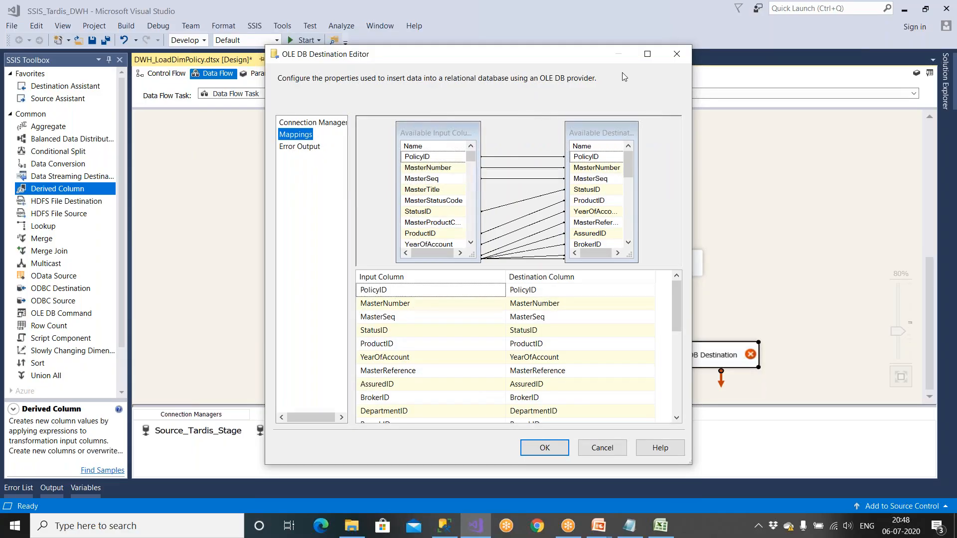
pyautogui.click(647, 54)
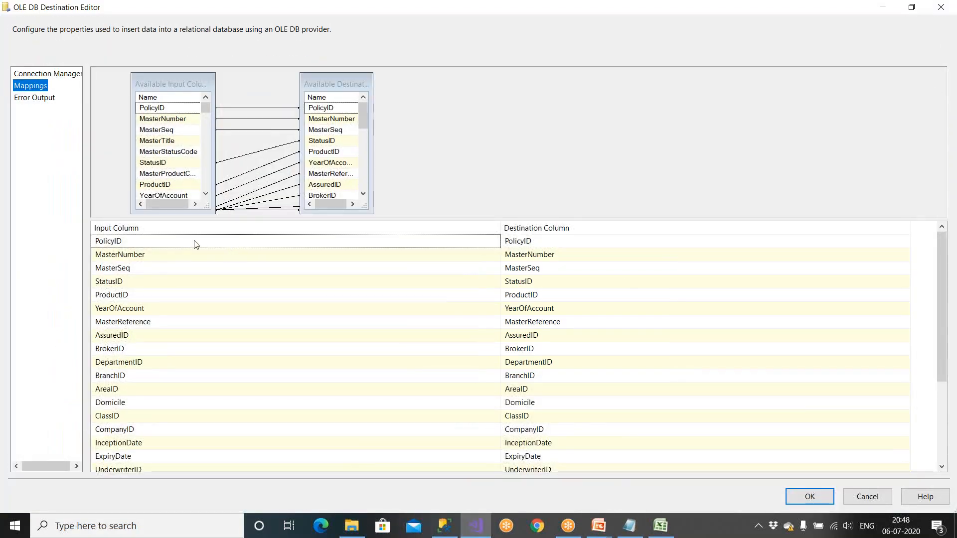
pyautogui.click(172, 245)
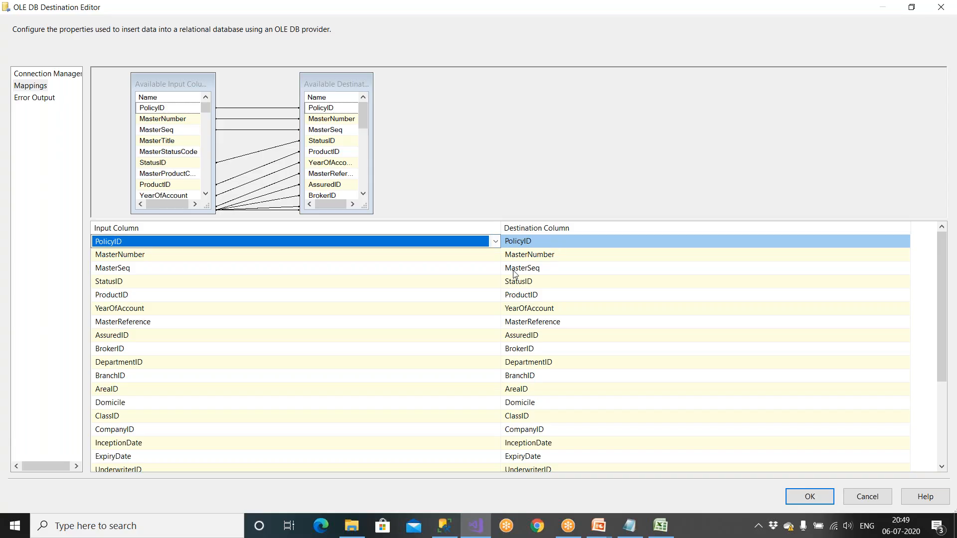
# Step: Run sp_help on [Dimension].[Policy] in SQL Server Management Studio and check its identity column, seed and increment
pyautogui.click(444, 527)
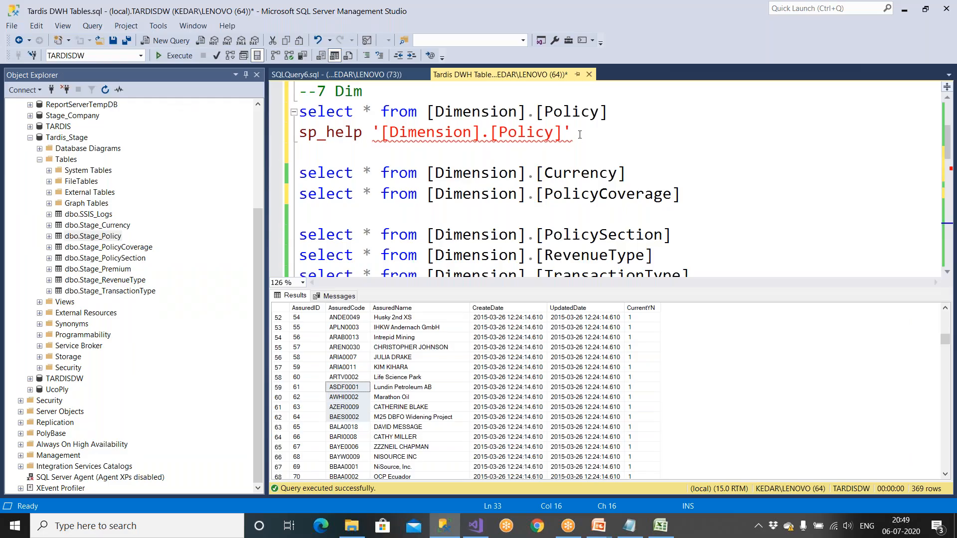
pyautogui.moveTo(579, 133); pyautogui.dragTo(300, 133)
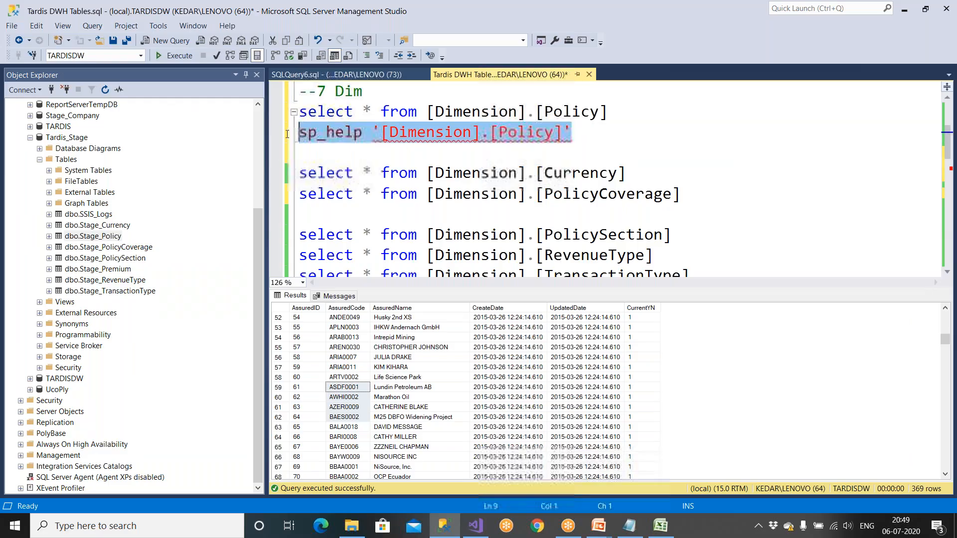
pyautogui.click(181, 55)
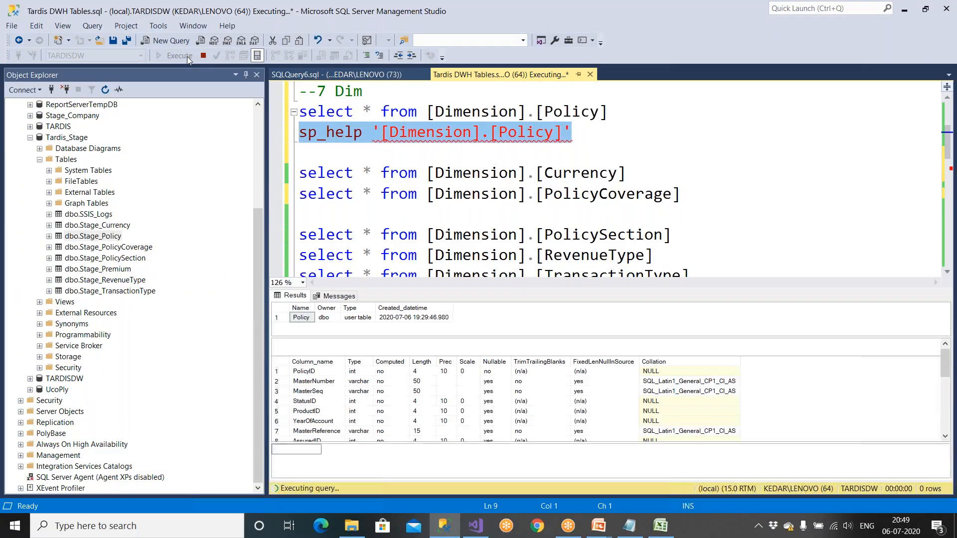
pyautogui.click(332, 434)
pyautogui.click(352, 435)
pyautogui.click(333, 435)
pyautogui.click(310, 435)
pyautogui.click(324, 434)
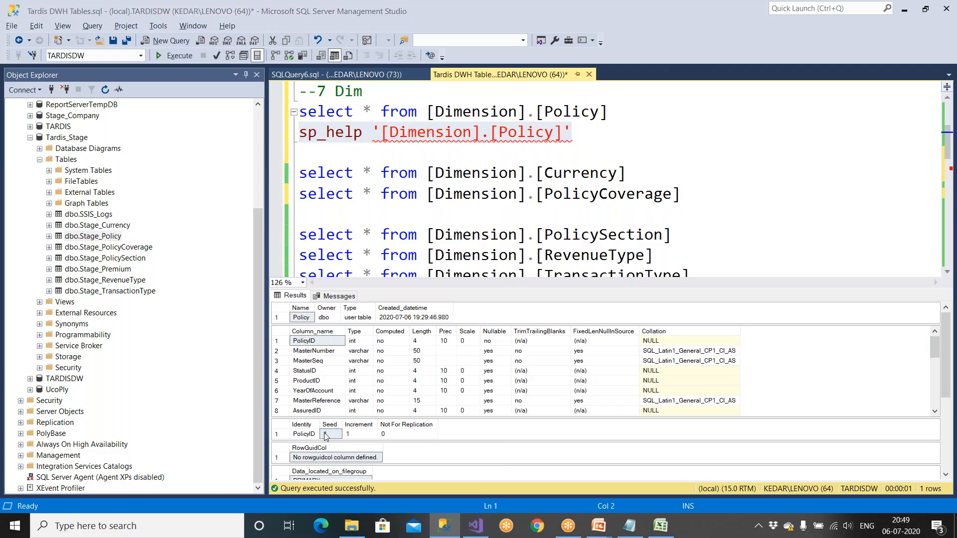
# Step: Set the input column for the PolicyID destination column to <ignore> in the OLE DB Destination mappings
pyautogui.hotkey('alt', 'Tab')
pyautogui.click(119, 246)
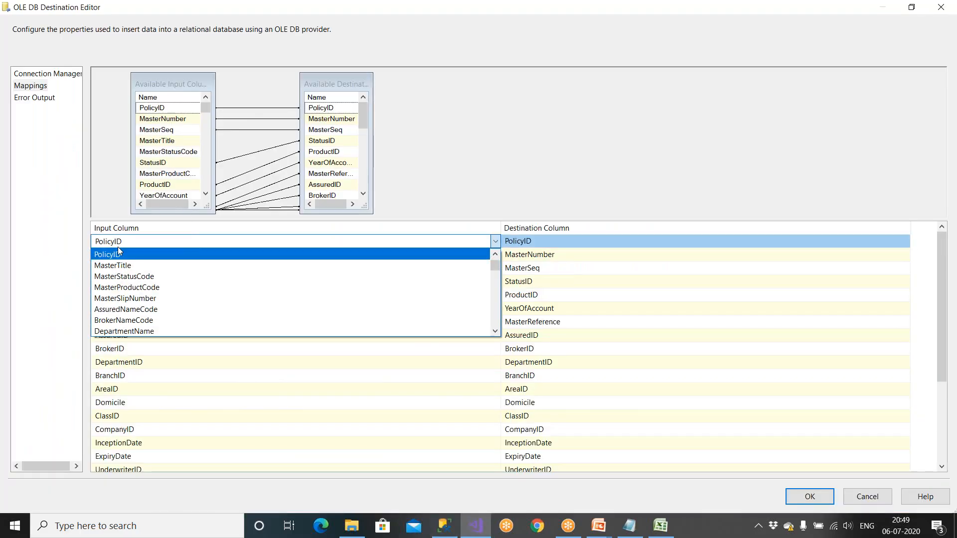
pyautogui.scroll(1, 123, 247)
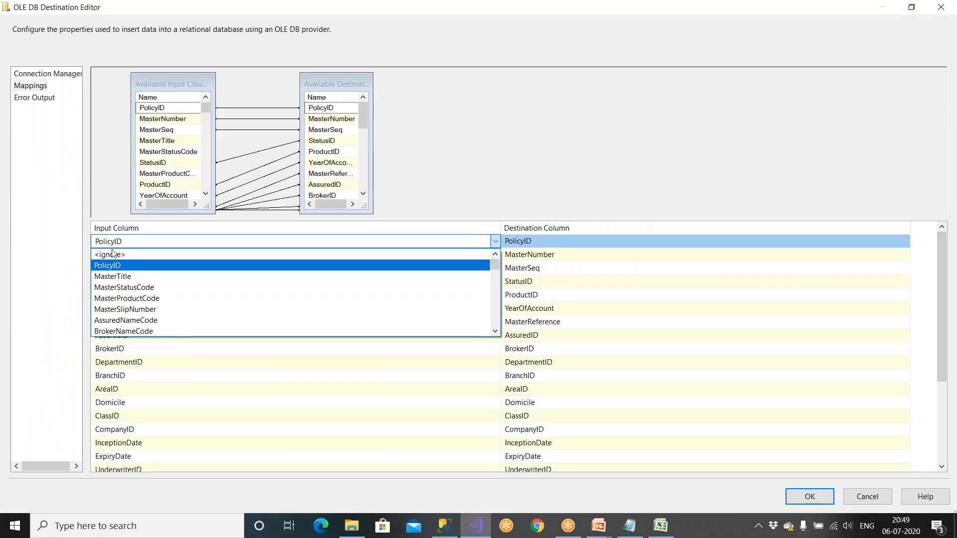
pyautogui.click(109, 253)
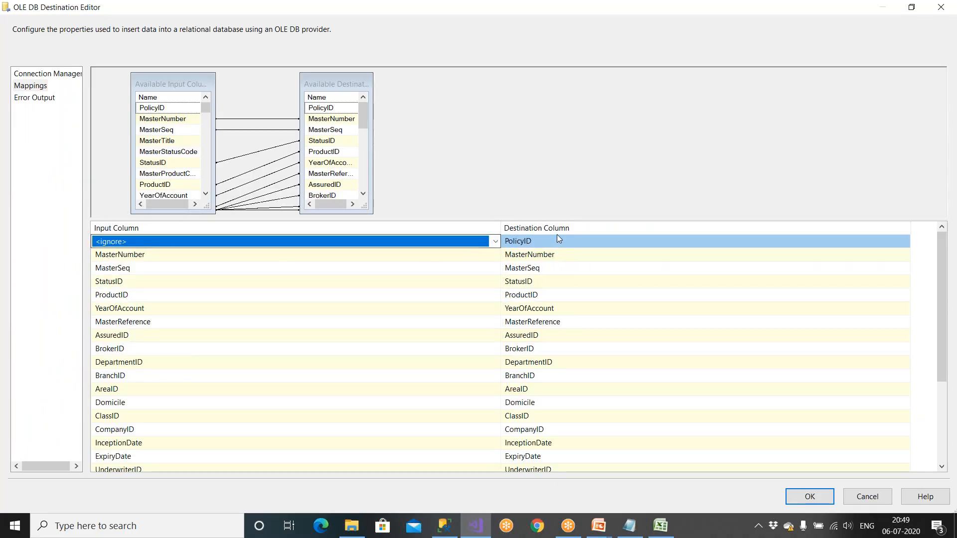
pyautogui.moveTo(515, 239)
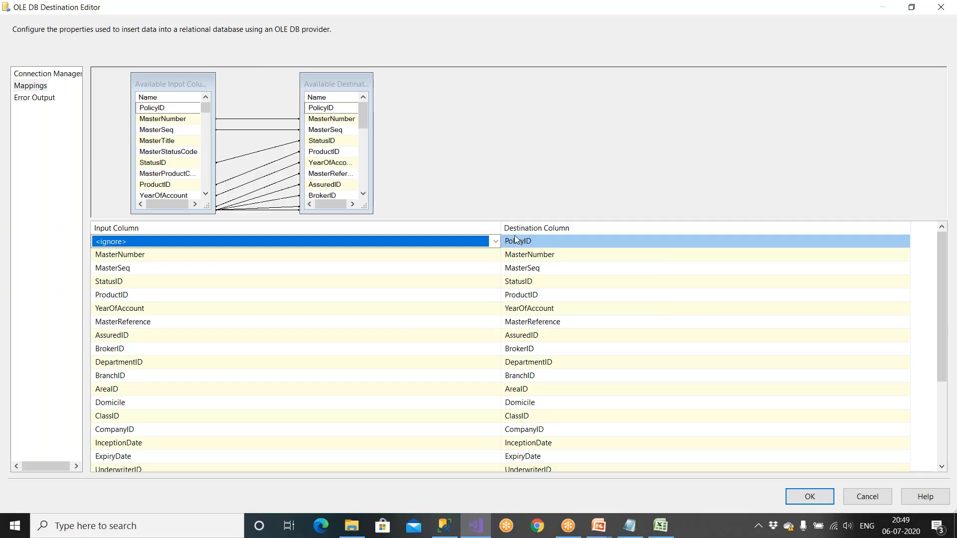
# Step: Return to SQL Server Management Studio and select the sp_help statement for [Dimension].[Policy] to review its output
pyautogui.click(628, 533)
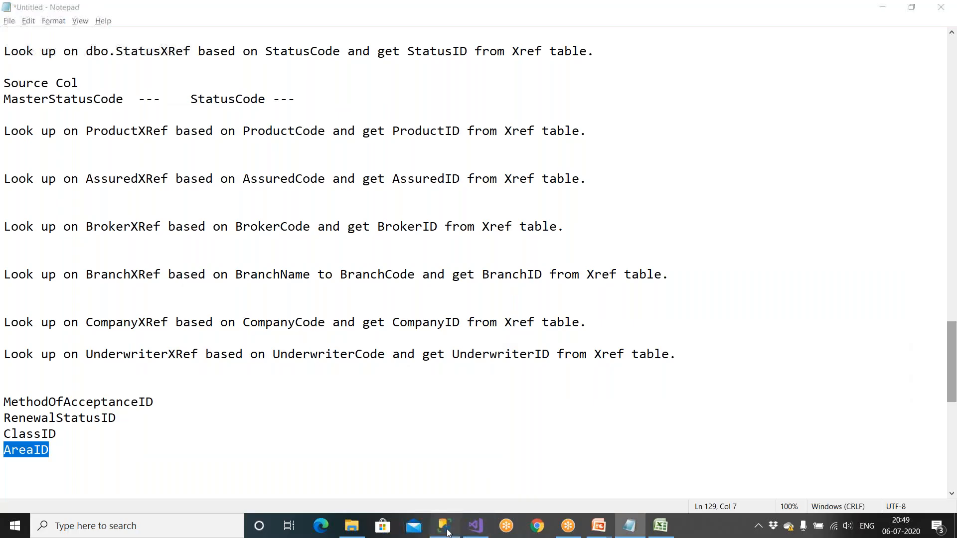
pyautogui.click(444, 526)
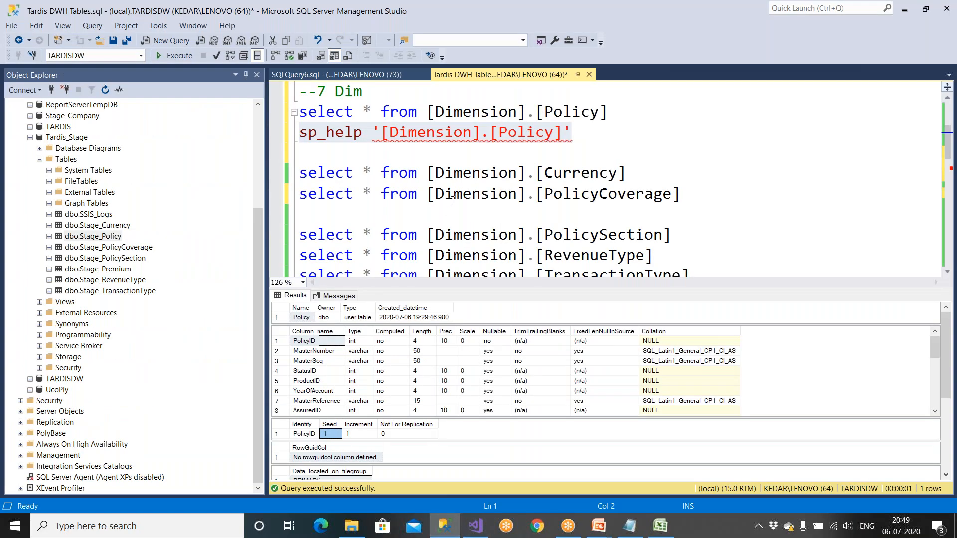
pyautogui.click(465, 137)
pyautogui.moveTo(583, 133); pyautogui.dragTo(288, 134)
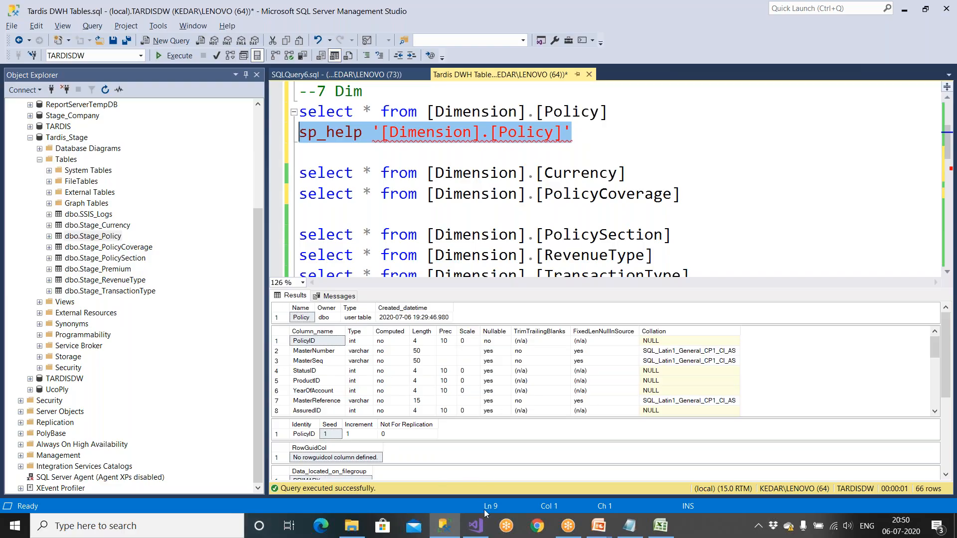
# Step: Examine which input column feeds the StatusID destination column in the OLE DB Destination mappings
pyautogui.click(477, 531)
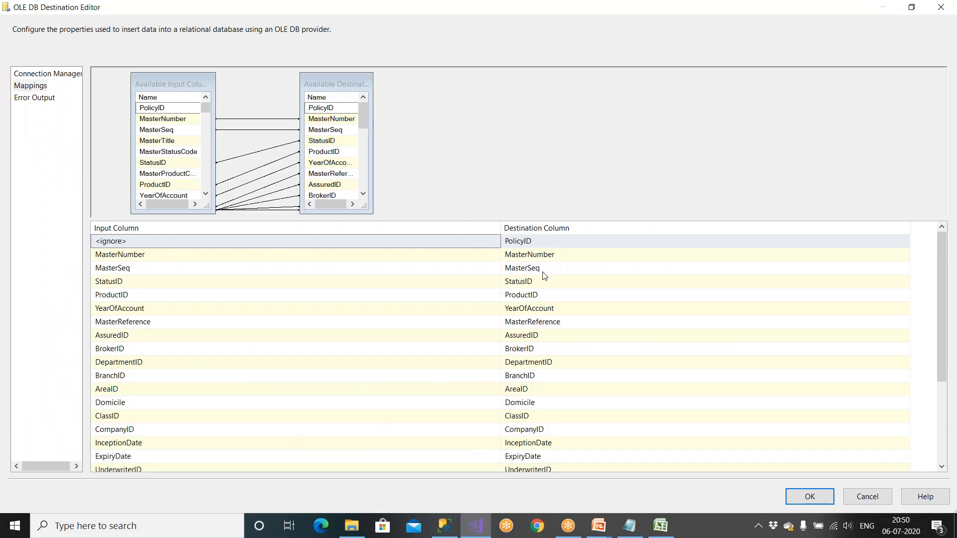
pyautogui.click(165, 286)
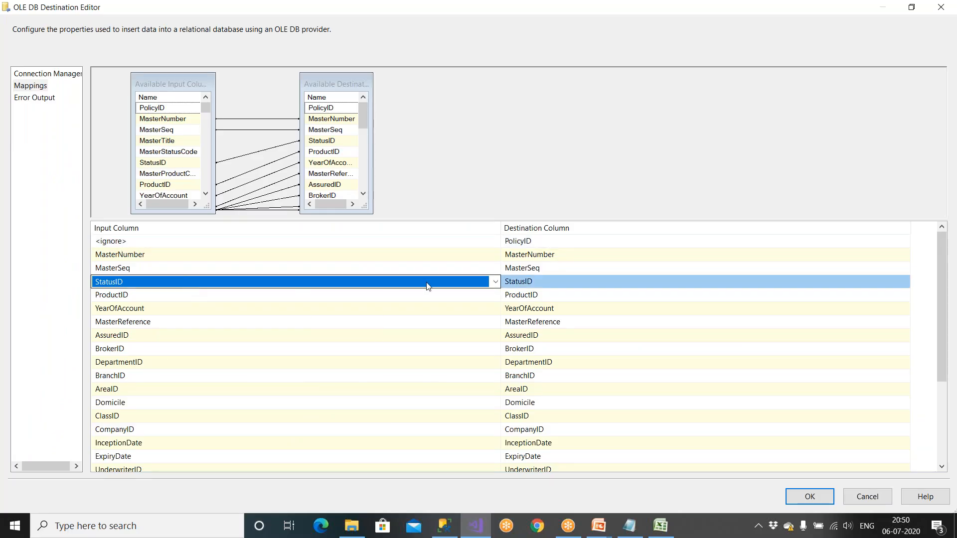
pyautogui.click(518, 287)
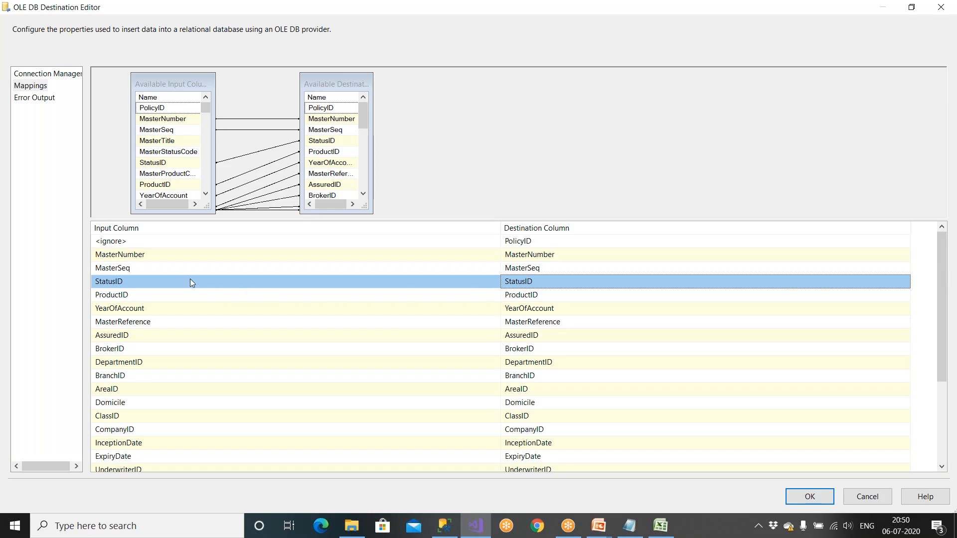
# Step: Look for the StatusID column in the dbo.Stage_Policy source table in SQL Server Management Studio
pyautogui.click(444, 527)
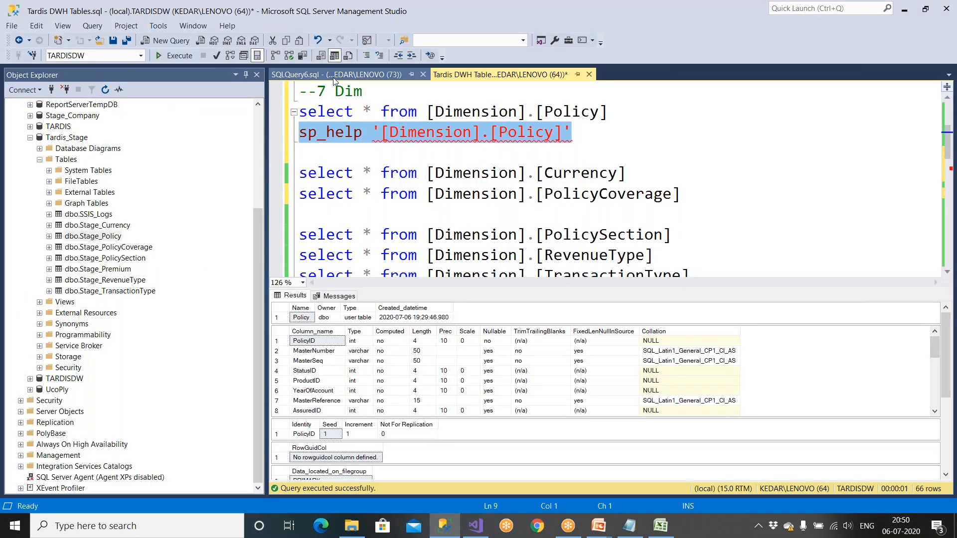
pyautogui.click(332, 77)
pyautogui.moveTo(352, 215); pyautogui.dragTo(450, 215)
pyautogui.click(530, 197)
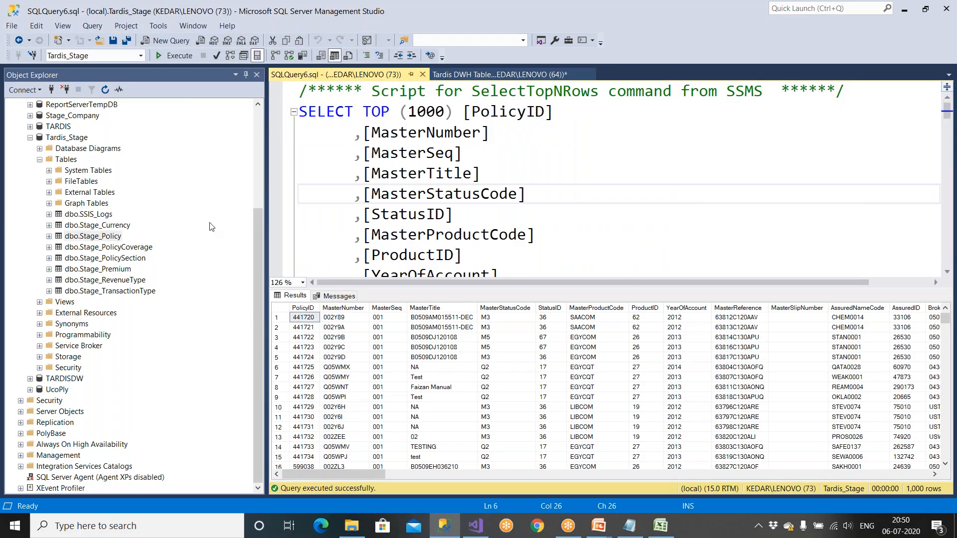
pyautogui.click(84, 240)
pyautogui.doubleClick(57, 238)
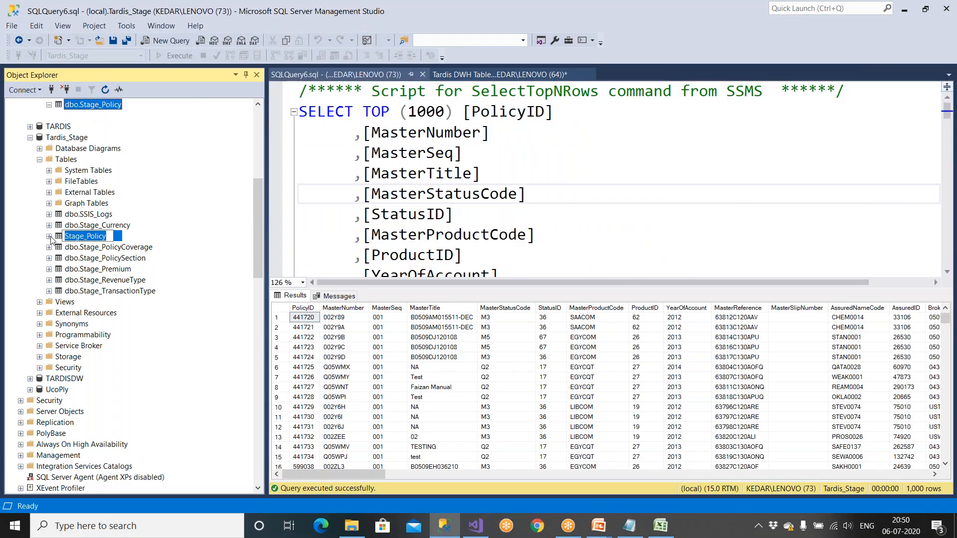
pyautogui.click(114, 182)
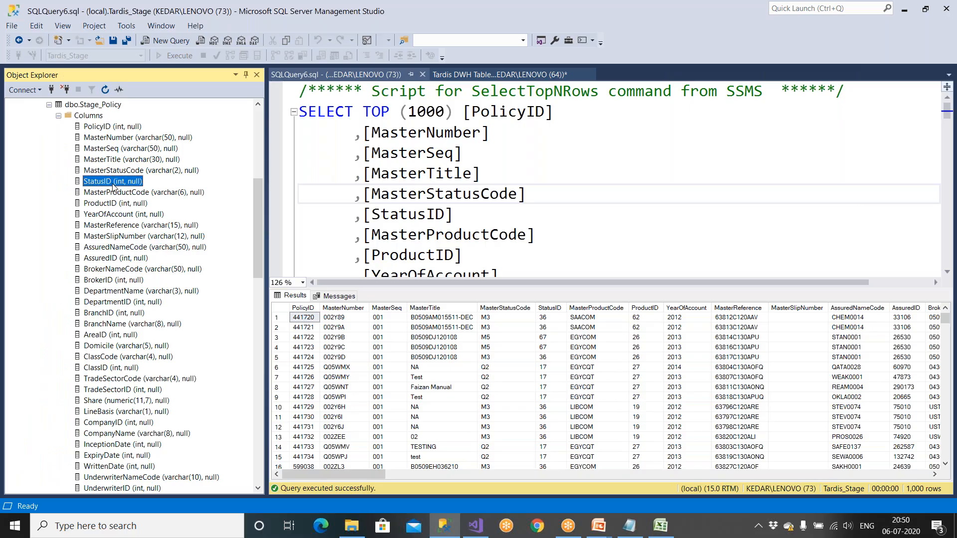
# Step: Apply the OLE DB Destination settings in Visual Studio and check the StatusXref lookup's column mapping and output alias
pyautogui.click(475, 526)
pyautogui.click(809, 497)
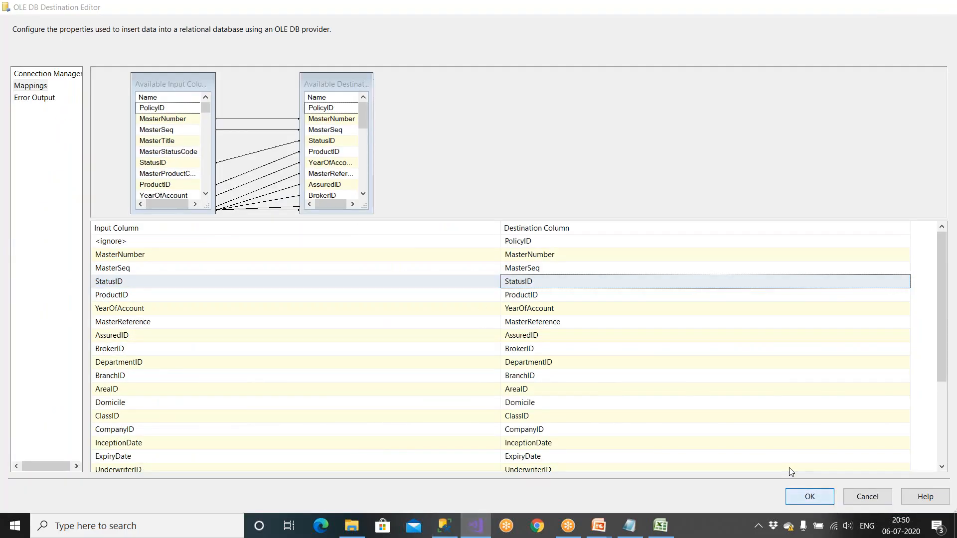
pyautogui.doubleClick(228, 189)
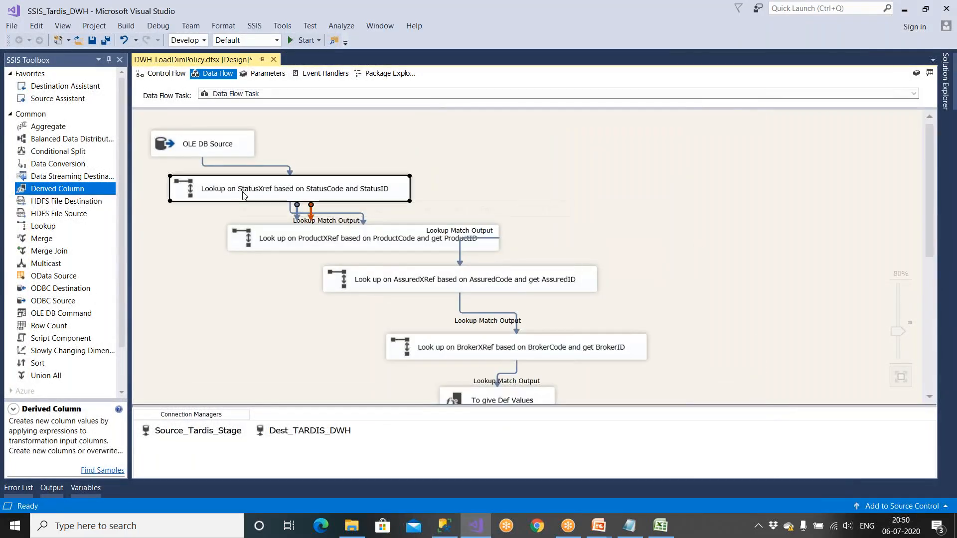
pyautogui.click(297, 134)
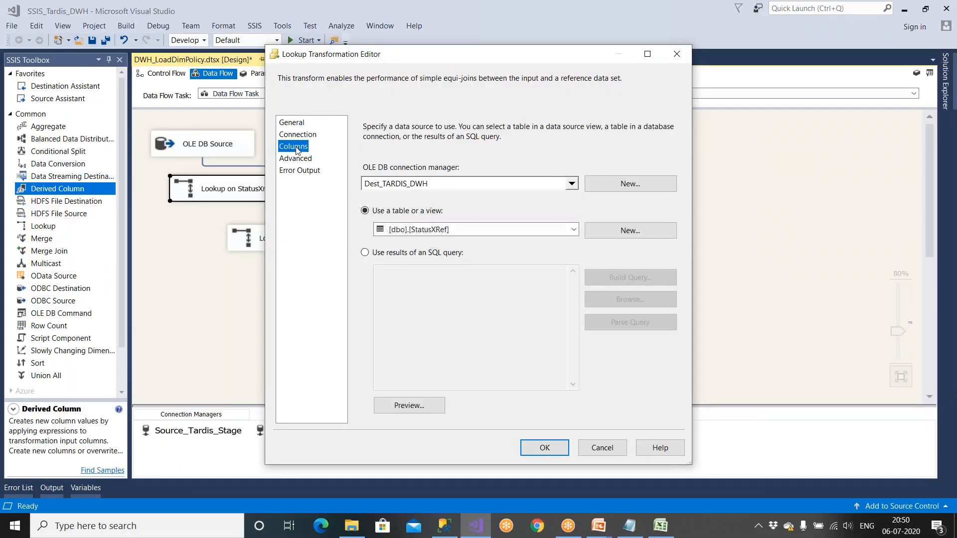
pyautogui.click(294, 146)
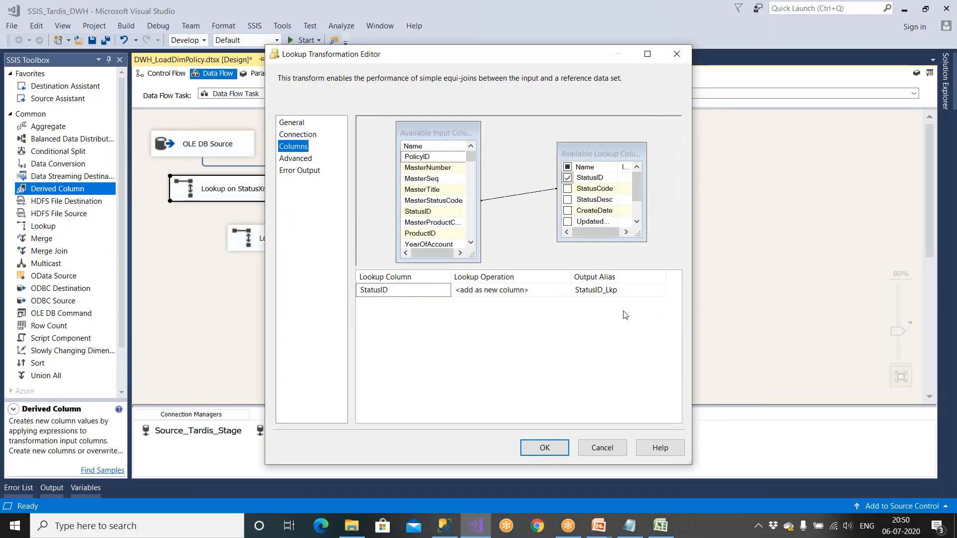
pyautogui.click(437, 218)
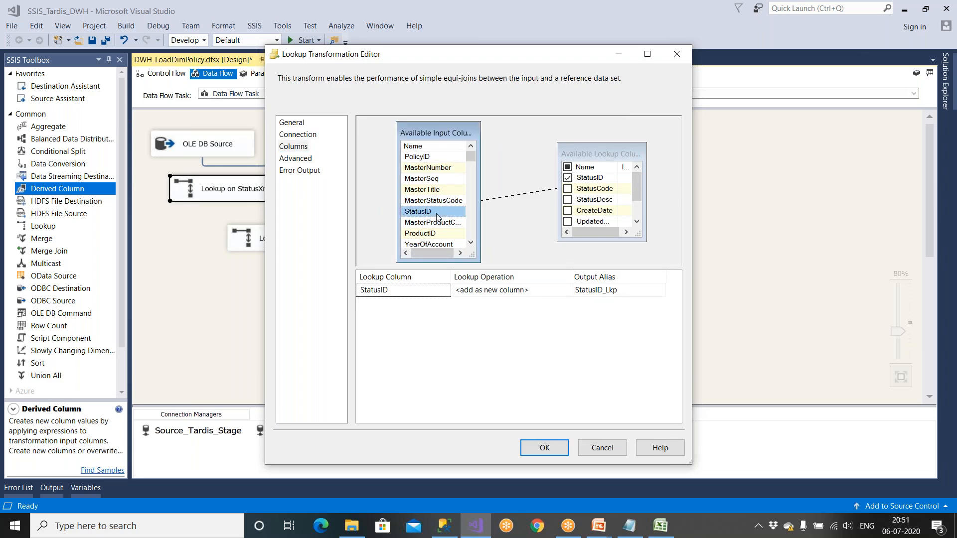
pyautogui.click(544, 447)
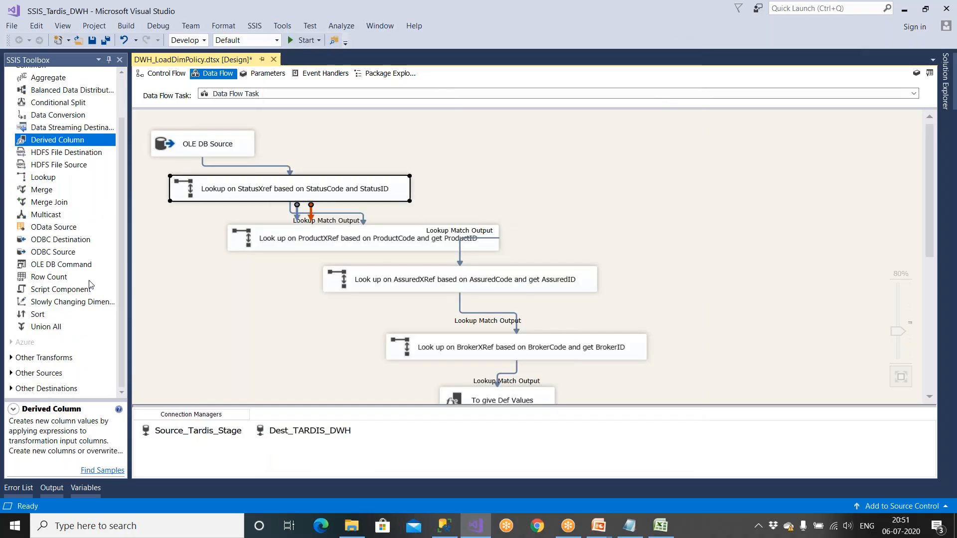
# Step: Open the OLE DB Destination mappings and map the StatusID_Lkp input column to the StatusID destination column
pyautogui.click(707, 203)
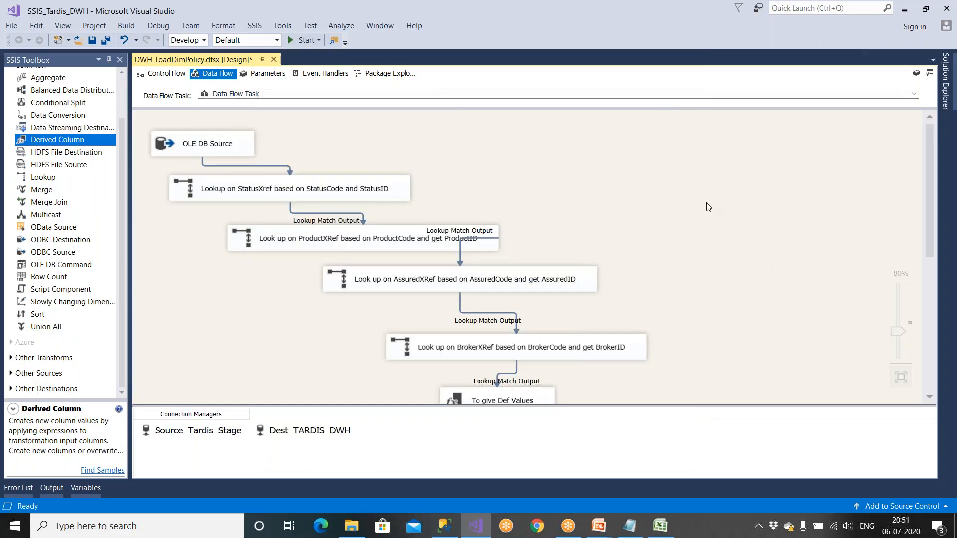
pyautogui.scroll(-5, 707, 205)
pyautogui.doubleClick(705, 355)
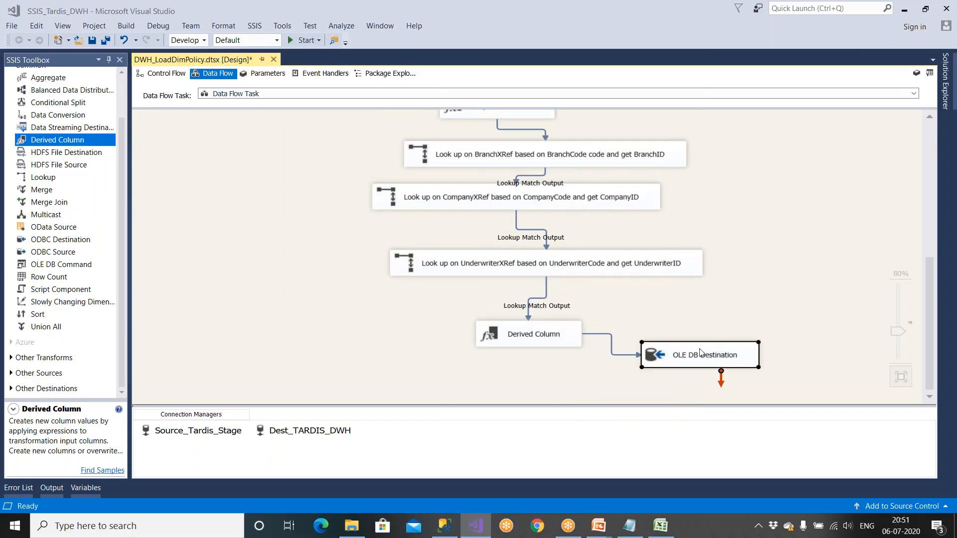
pyautogui.click(288, 137)
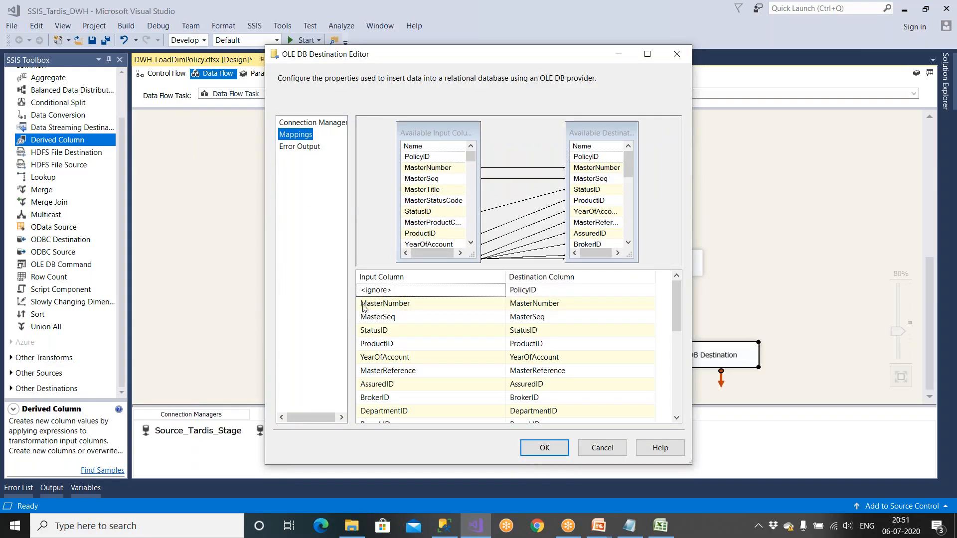
pyautogui.click(389, 332)
pyautogui.scroll(-5, 408, 345)
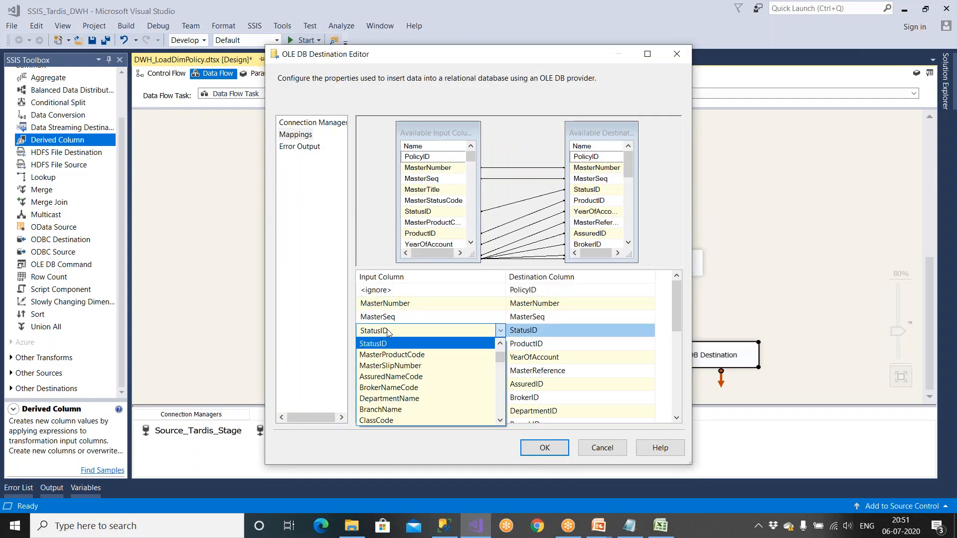
pyautogui.scroll(-5, 408, 348)
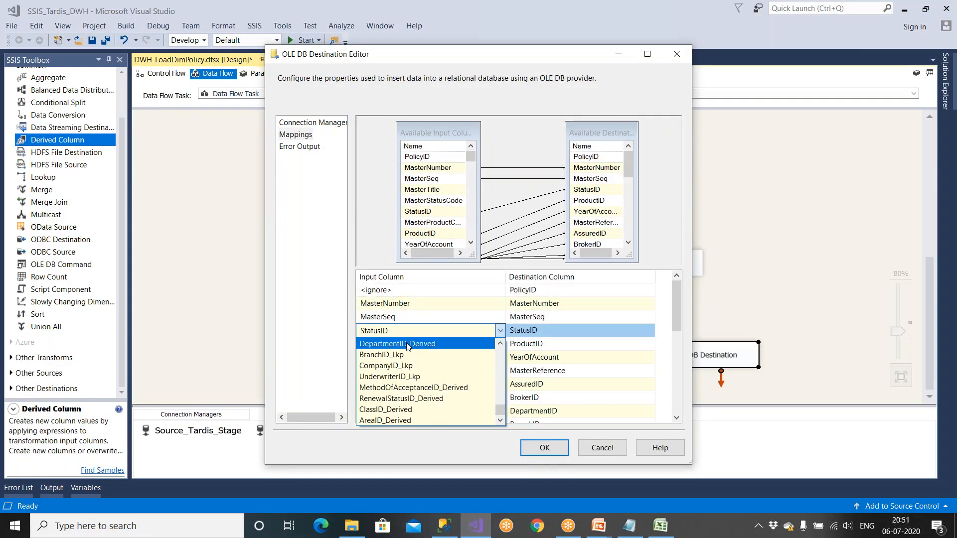
pyautogui.scroll(3, 403, 367)
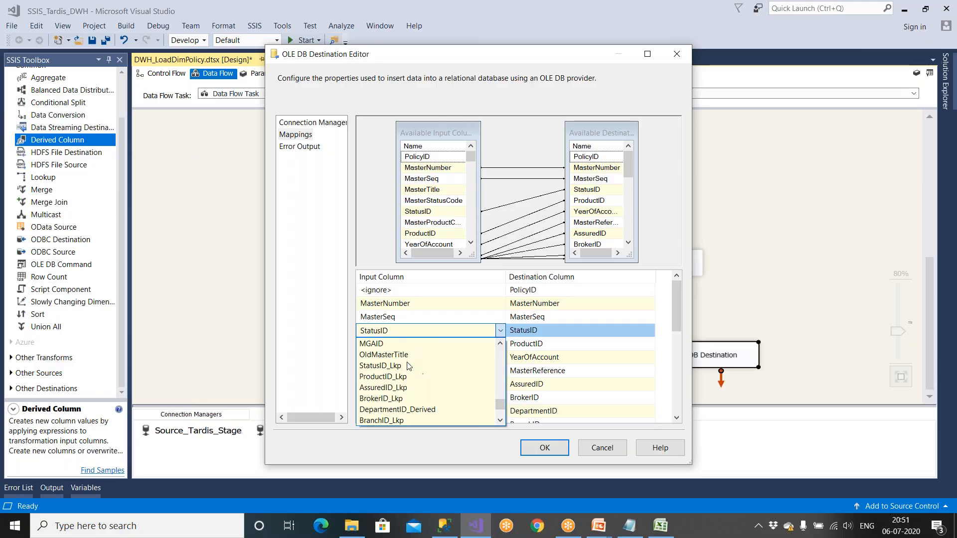
pyautogui.click(399, 366)
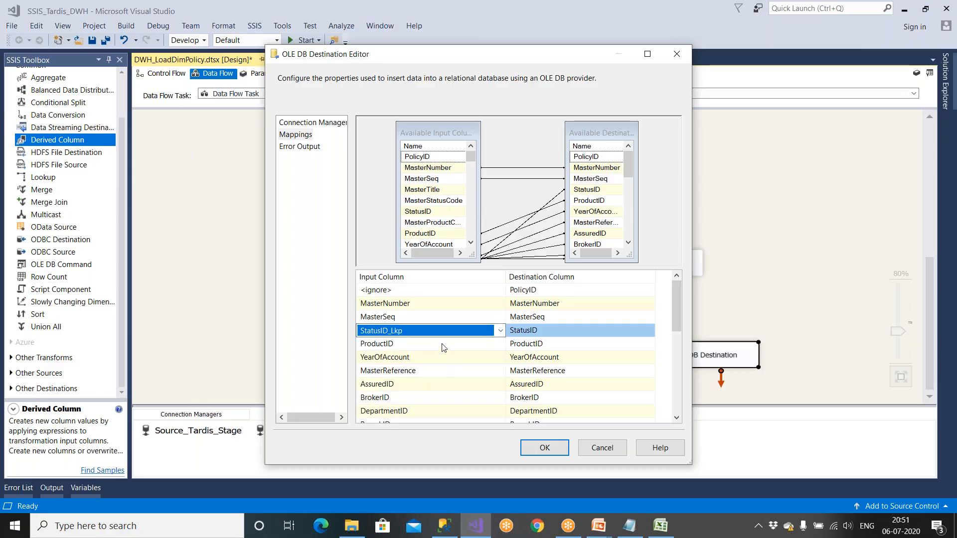
# Step: Switch to the ETL Mapping doc in Excel and check the business rule for the ProductID attribute on the DimPolicy sheet
pyautogui.click(664, 532)
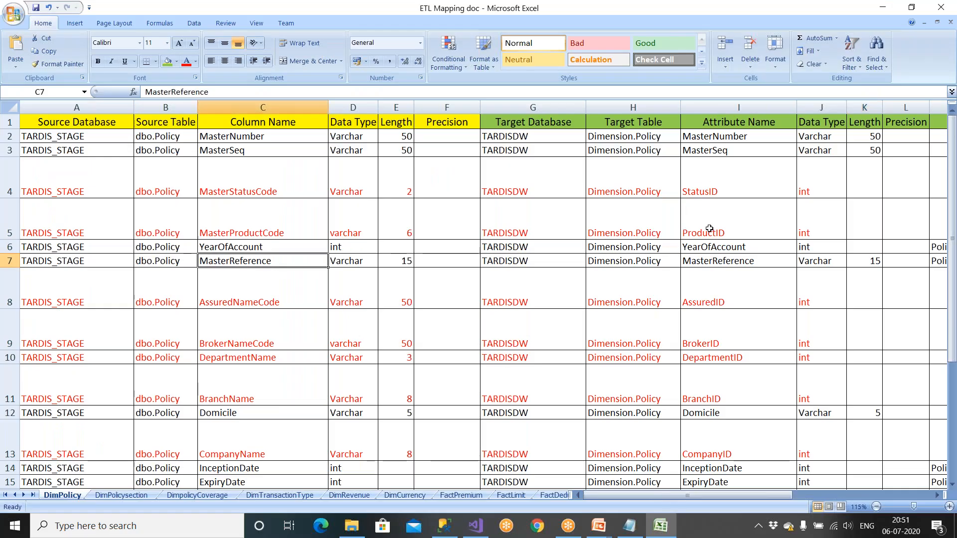
pyautogui.click(709, 232)
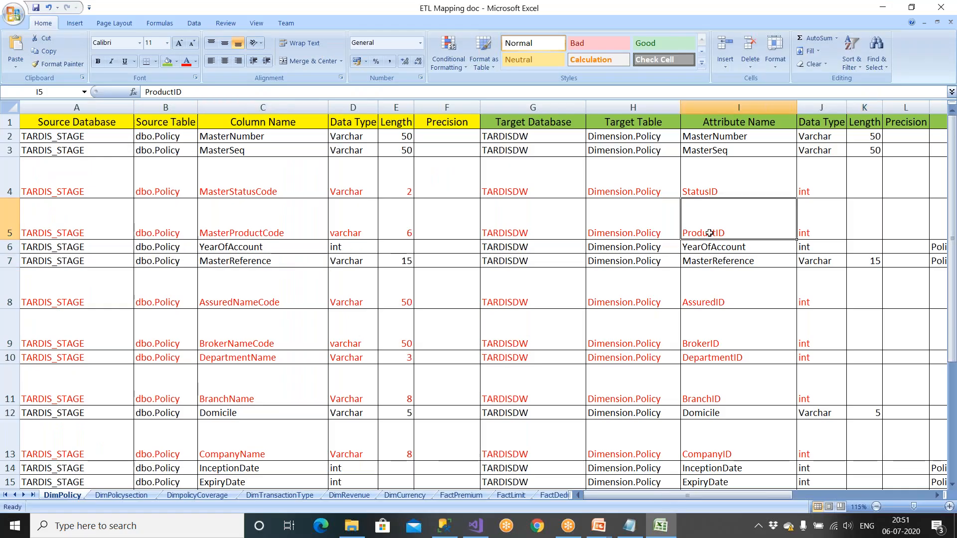
pyautogui.press('Right')
pyautogui.press('Right')
pyautogui.press('Right')
pyautogui.press('Right')
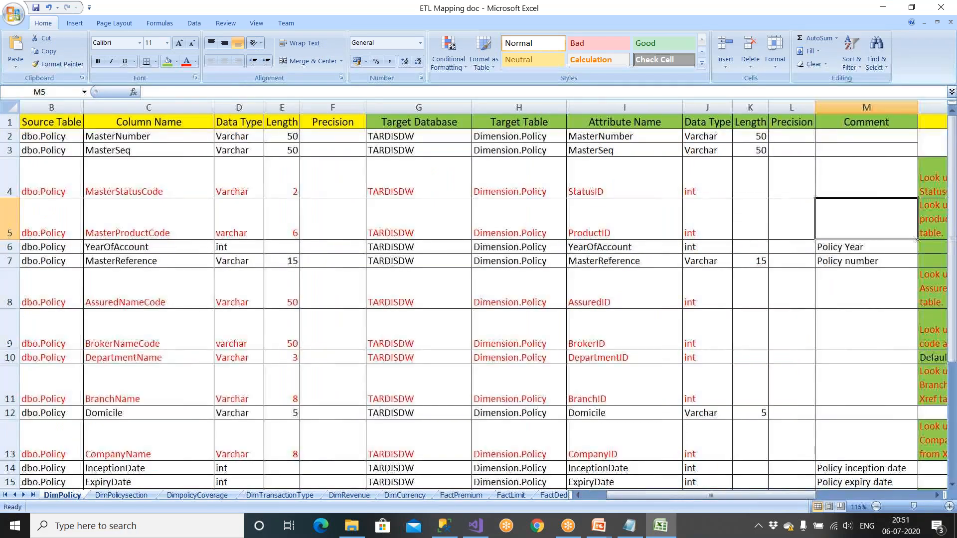
pyautogui.press('Right')
pyautogui.click(418, 227)
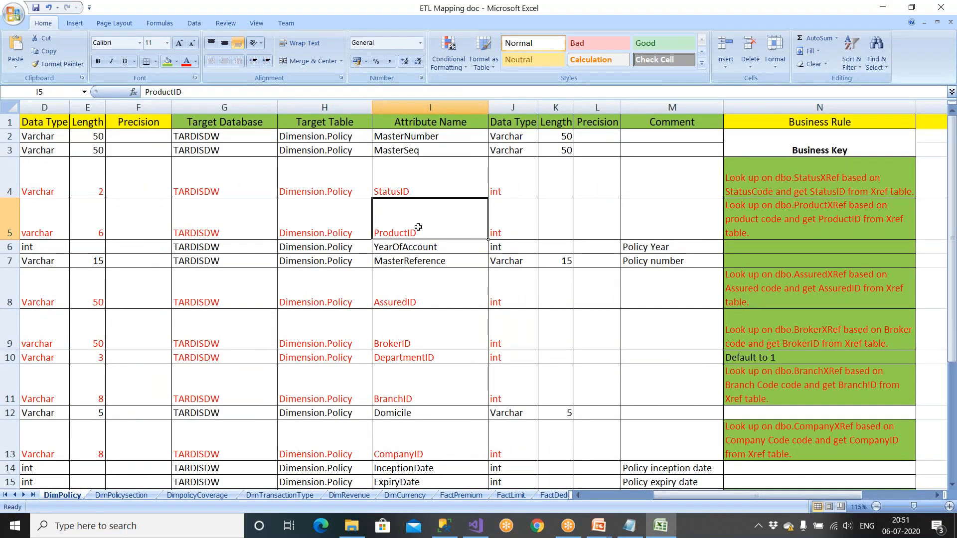
# Step: Return to the OLE DB Destination mappings in Visual Studio and map ProductID_Lkp to the ProductID destination column
pyautogui.click(479, 533)
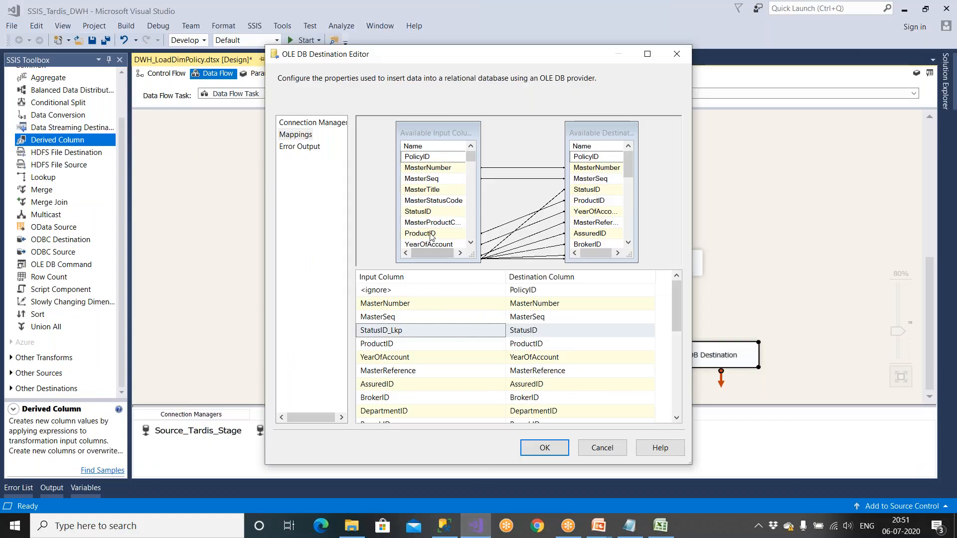
pyautogui.click(430, 234)
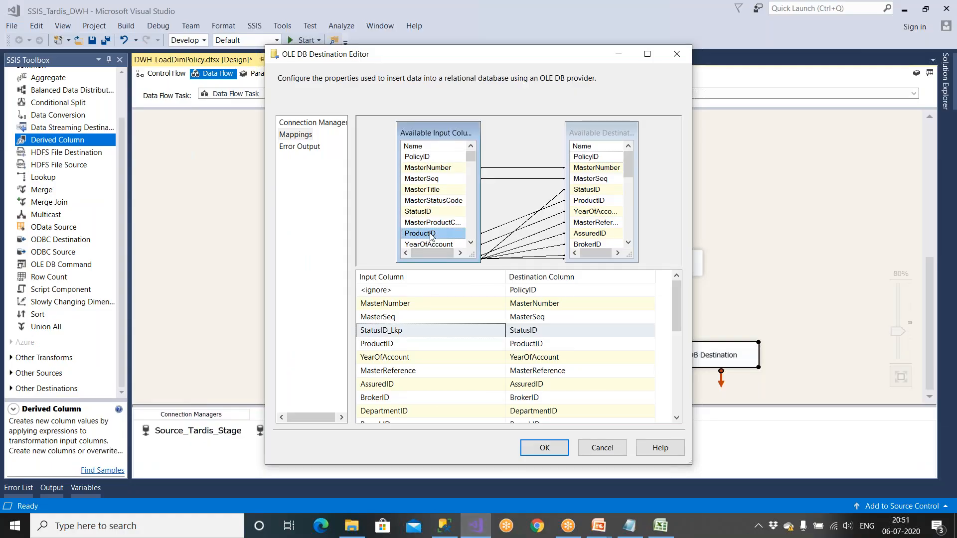
pyautogui.click(411, 345)
pyautogui.click(411, 345)
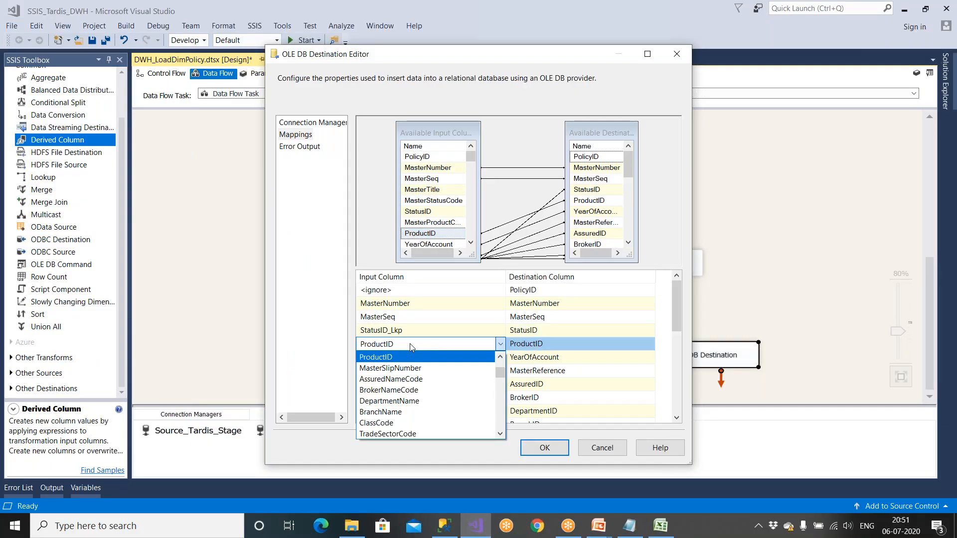
pyautogui.scroll(-10, 410, 344)
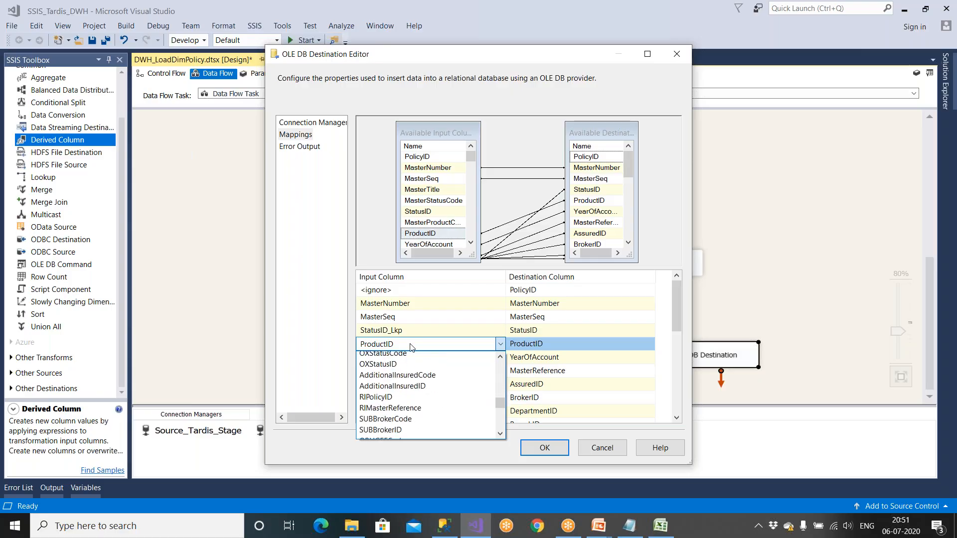
pyautogui.scroll(-3, 412, 347)
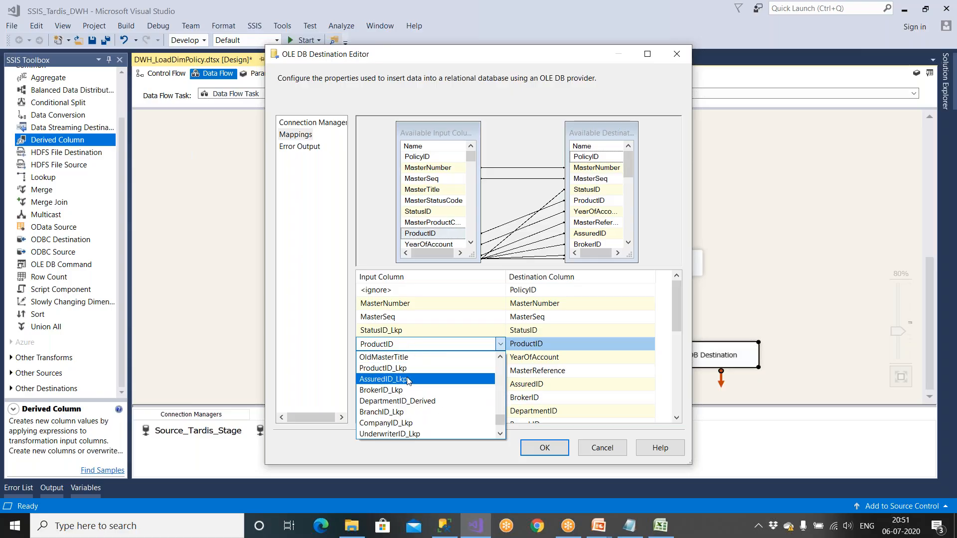
pyautogui.scroll(-1, 408, 417)
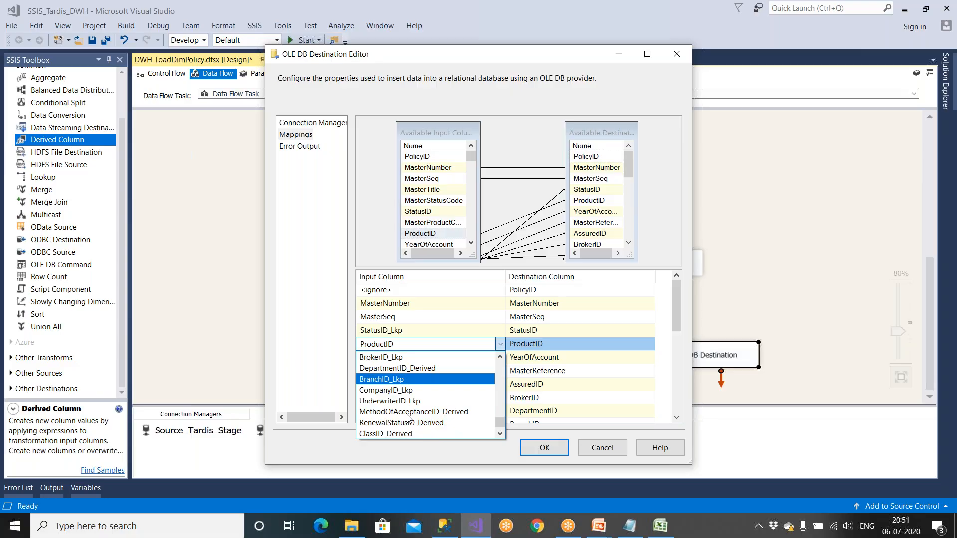
pyautogui.scroll(2, 407, 417)
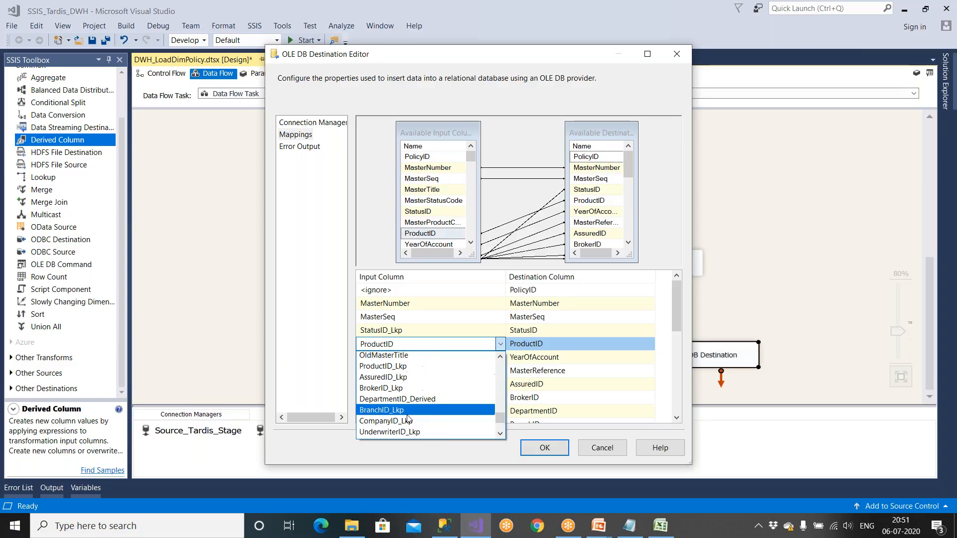
pyautogui.click(407, 391)
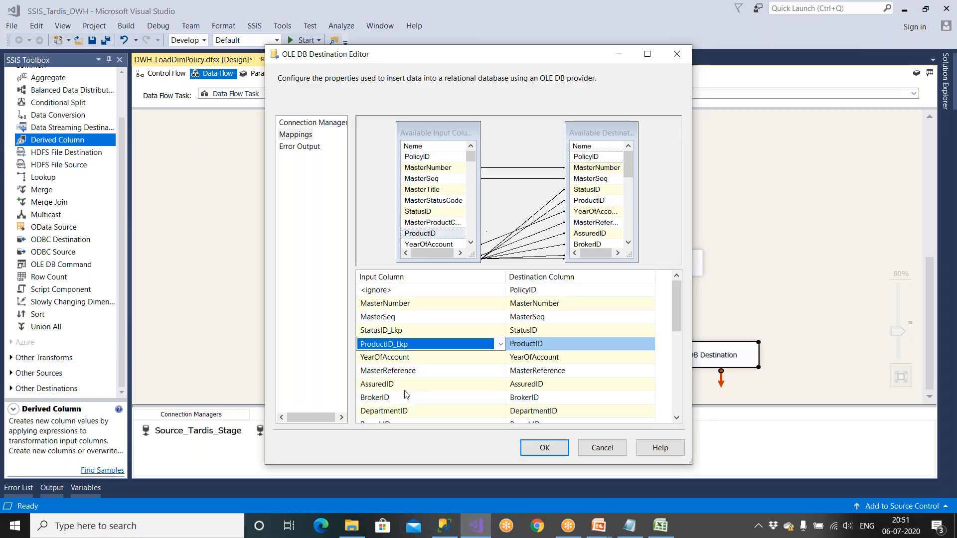
# Step: Switch to the ETL Mapping doc in Excel and examine the source, target and business rule for YearOfAccount and MasterReference
pyautogui.click(661, 525)
pyautogui.click(758, 254)
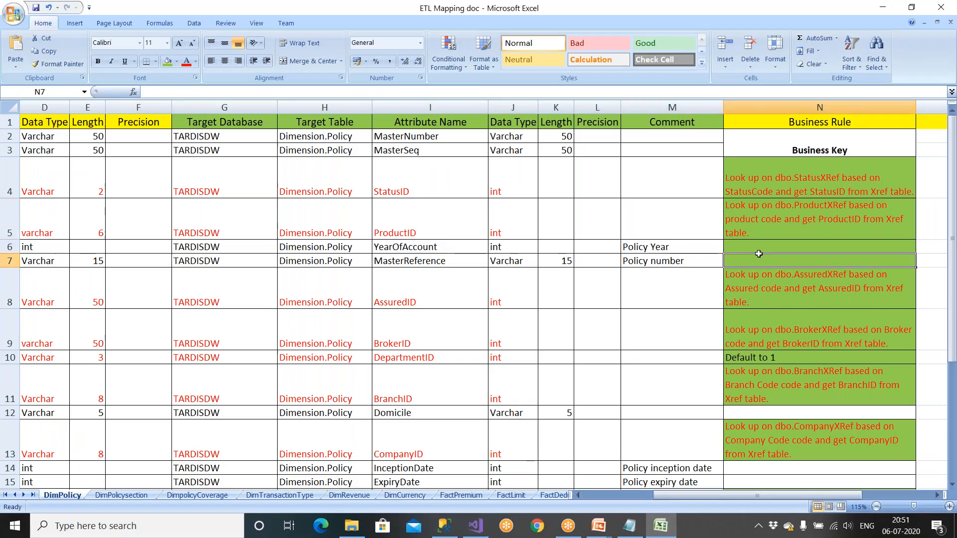
pyautogui.click(759, 180)
pyautogui.click(749, 225)
pyautogui.press('Down')
pyautogui.press('Left')
pyautogui.press('Left')
pyautogui.press('Left')
pyautogui.press('Left')
pyautogui.press('Left')
pyautogui.press('Left')
pyautogui.press('Left')
pyautogui.press('Left')
pyautogui.press('Left')
pyautogui.press('Left')
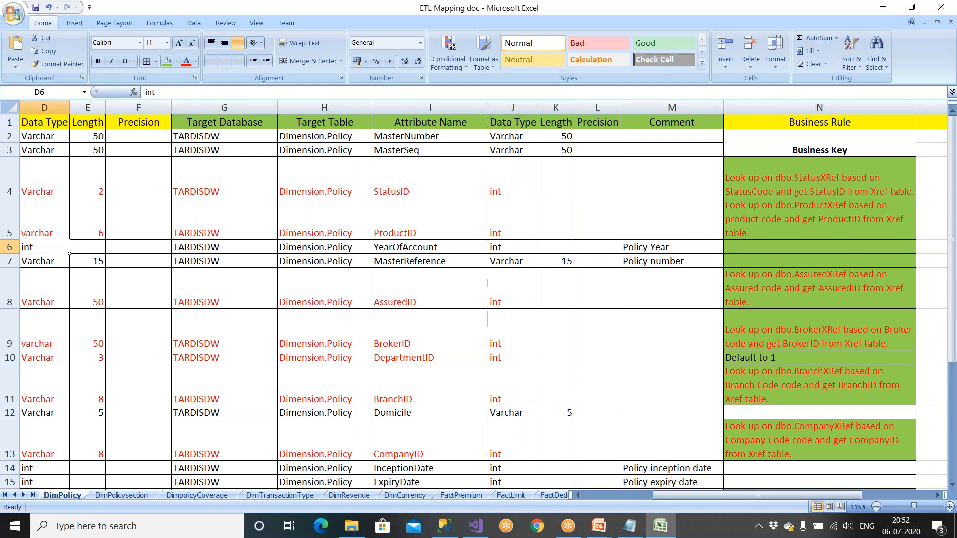
pyautogui.hscroll(-3, 479, 299)
pyautogui.press('Right')
pyautogui.press('Right')
pyautogui.press('Right')
pyautogui.press('Right')
pyautogui.press('Right')
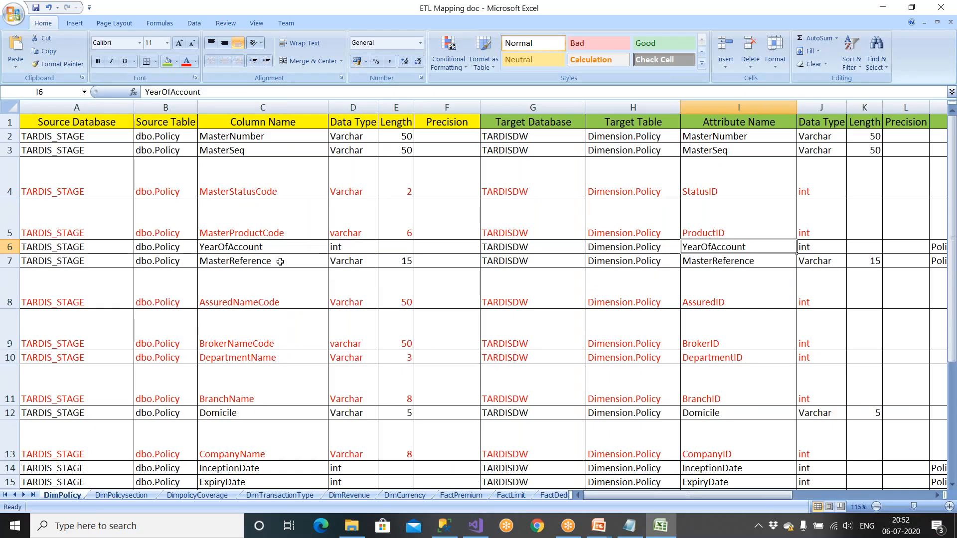
pyautogui.click(280, 262)
pyautogui.click(718, 263)
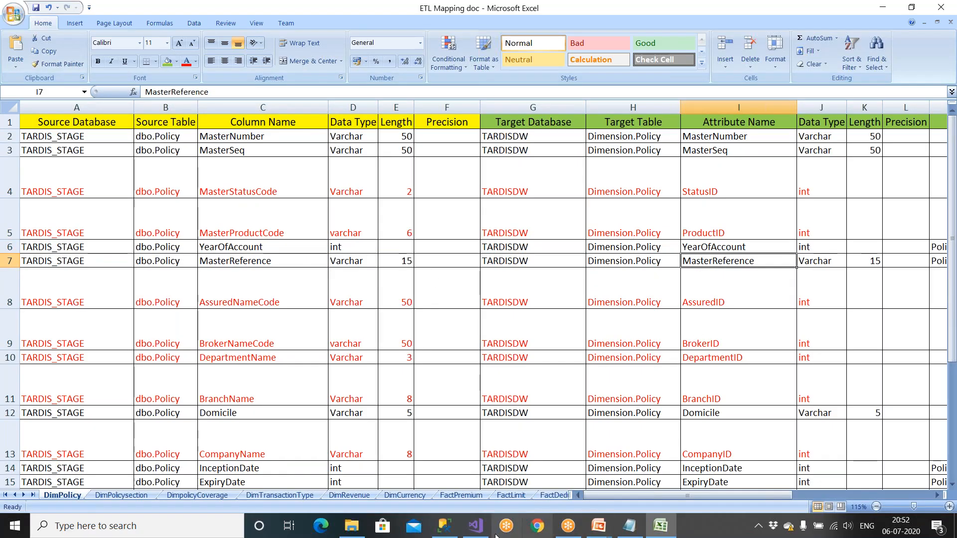
# Step: Select the AssuredID mapping row in Visual Studio, and check the business rule for AssuredID in the Excel mapping doc
pyautogui.click(476, 526)
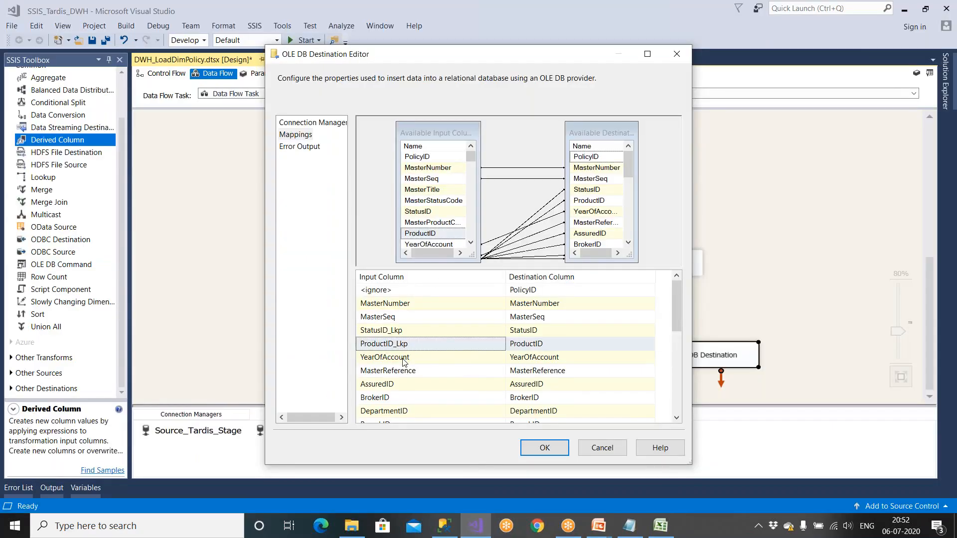
pyautogui.click(389, 388)
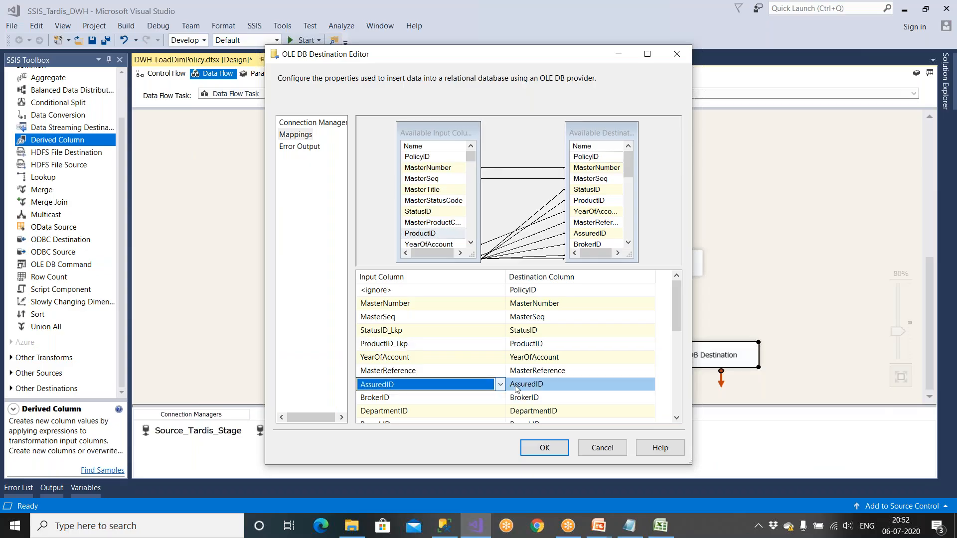
pyautogui.click(662, 525)
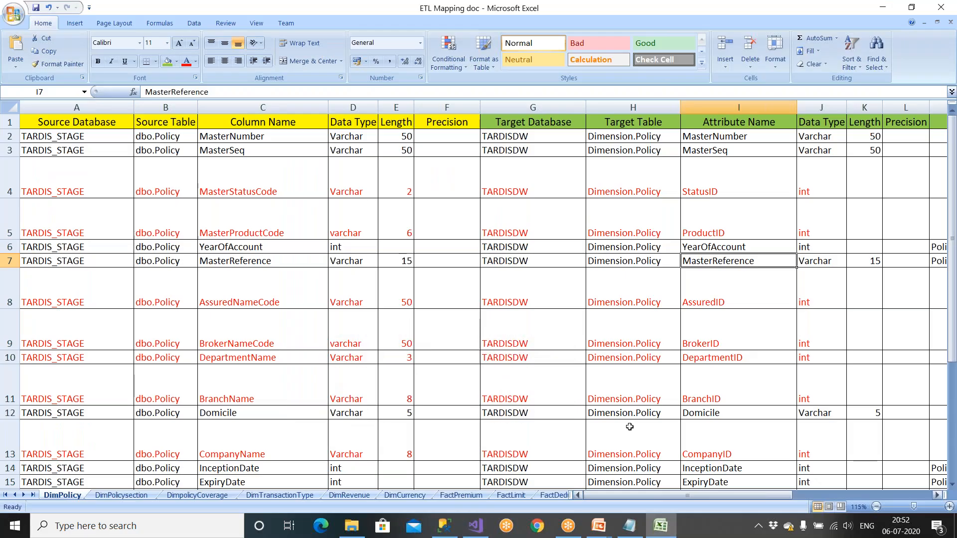
pyautogui.click(801, 331)
pyautogui.press('Tab')
pyautogui.press('Tab')
pyautogui.press('Tab')
pyautogui.press('Tab')
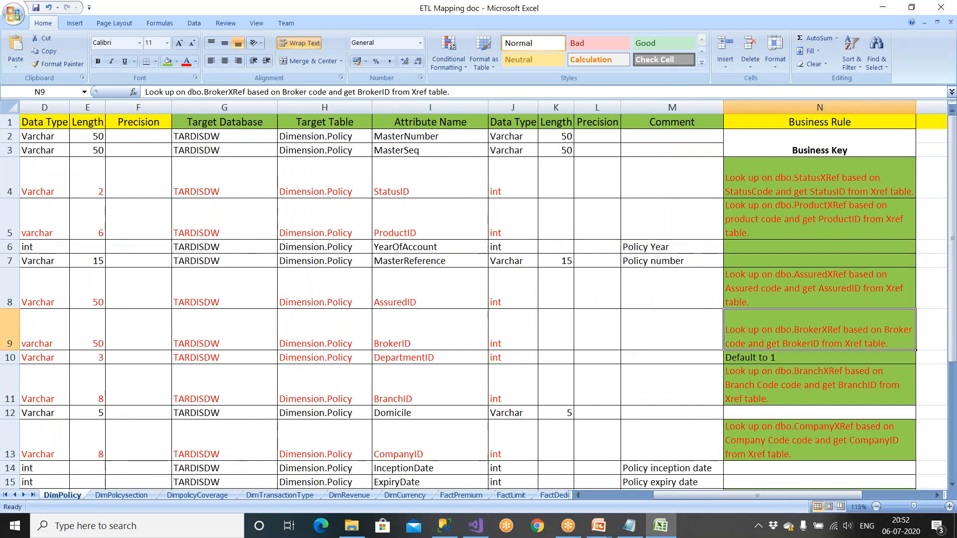
pyautogui.click(795, 291)
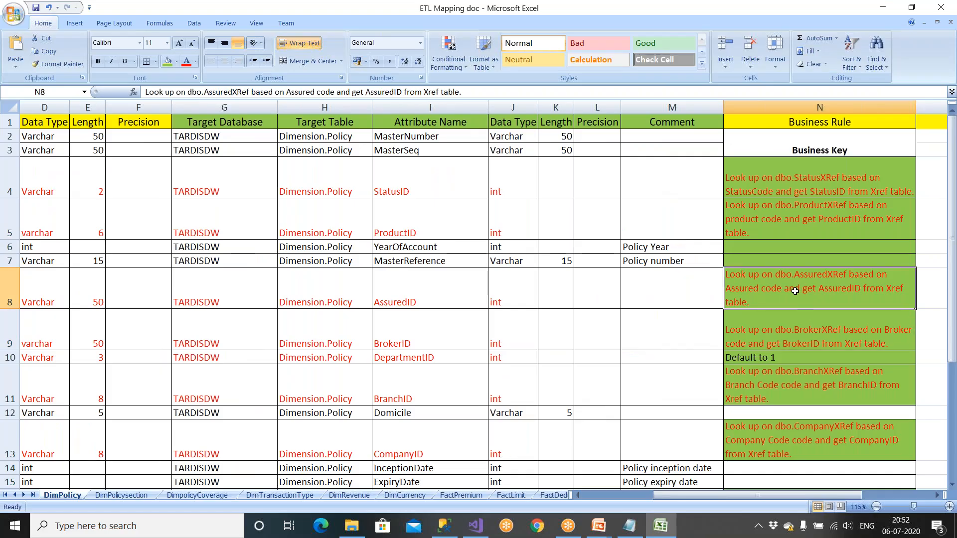
pyautogui.press('Left')
pyautogui.press('Left')
pyautogui.press('Left')
pyautogui.press('Left')
pyautogui.press('Left')
pyautogui.press('Left')
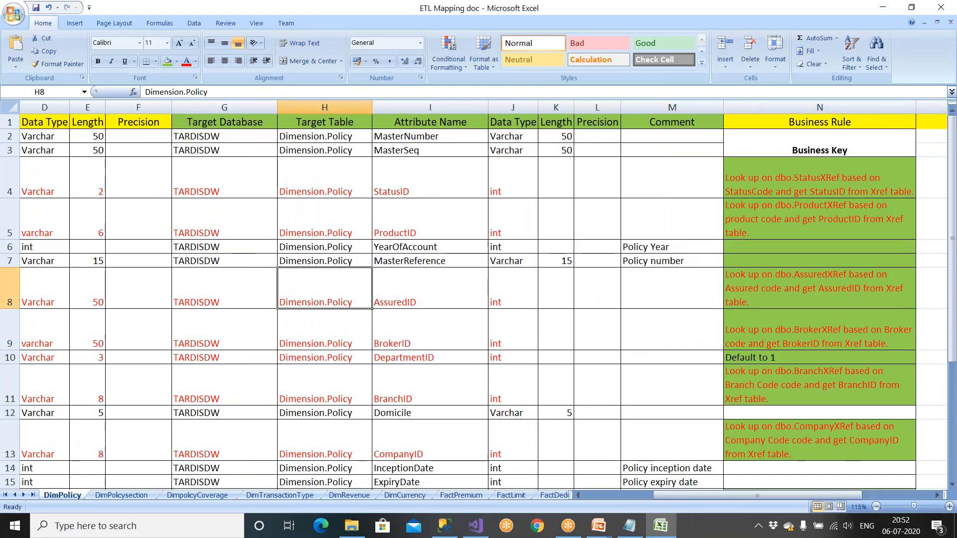
pyautogui.press('Left')
# Step: Return to the OLE DB Destination mappings in Visual Studio and map AssuredID_Lkp to the AssuredID destination column
pyautogui.hotkey('alt', 'Tab')
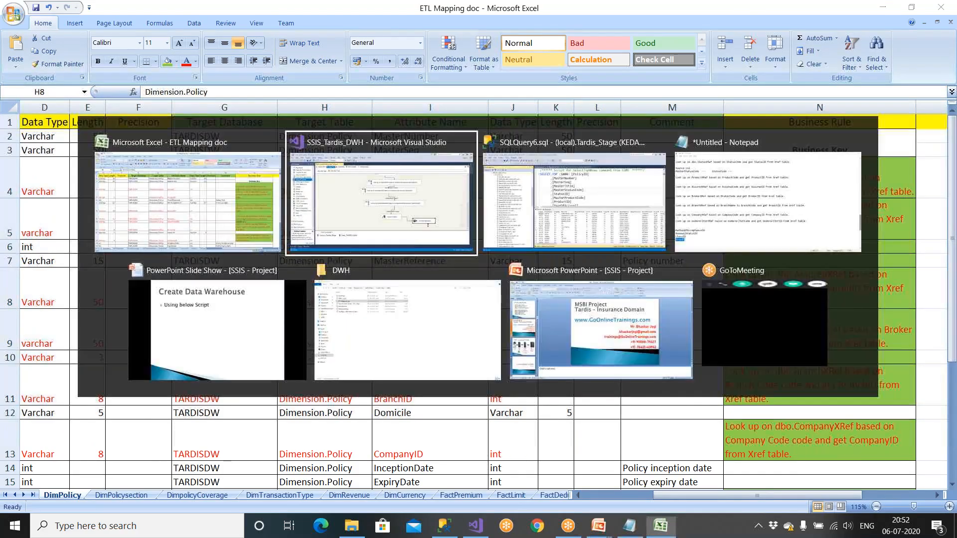
pyautogui.click(484, 388)
pyautogui.click(500, 384)
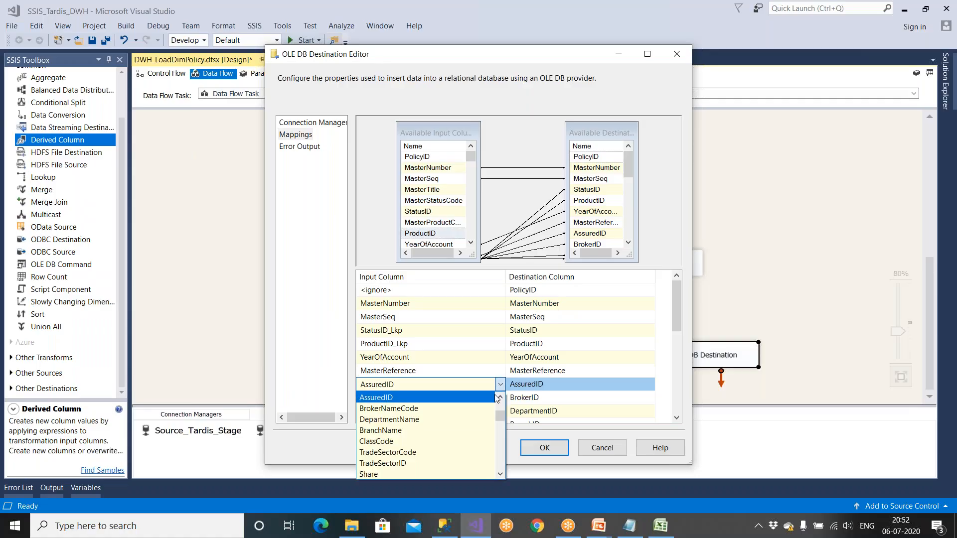
pyautogui.click(500, 476)
pyautogui.moveTo(500, 476); pyautogui.dragTo(501, 476)
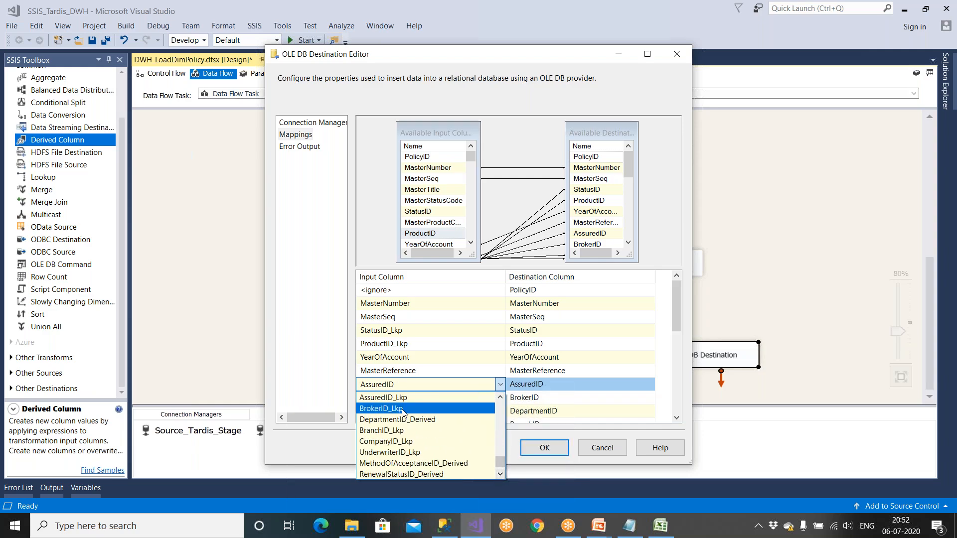
pyautogui.click(404, 400)
# Step: Map the BrokerID_Lkp input column to the BrokerID destination column and select the input column of the DepartmentID row
pyautogui.click(408, 402)
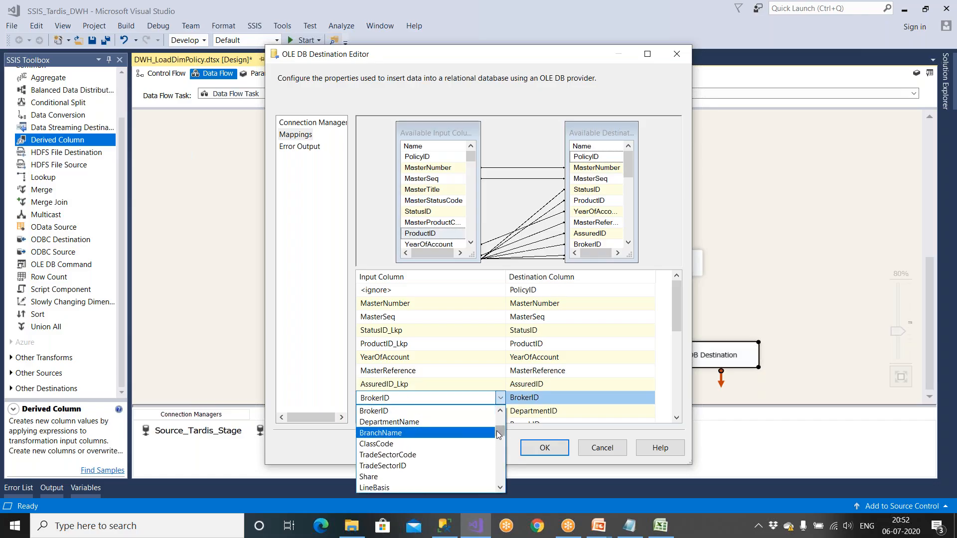
pyautogui.scroll(-5, 408, 435)
pyautogui.scroll(3, 408, 433)
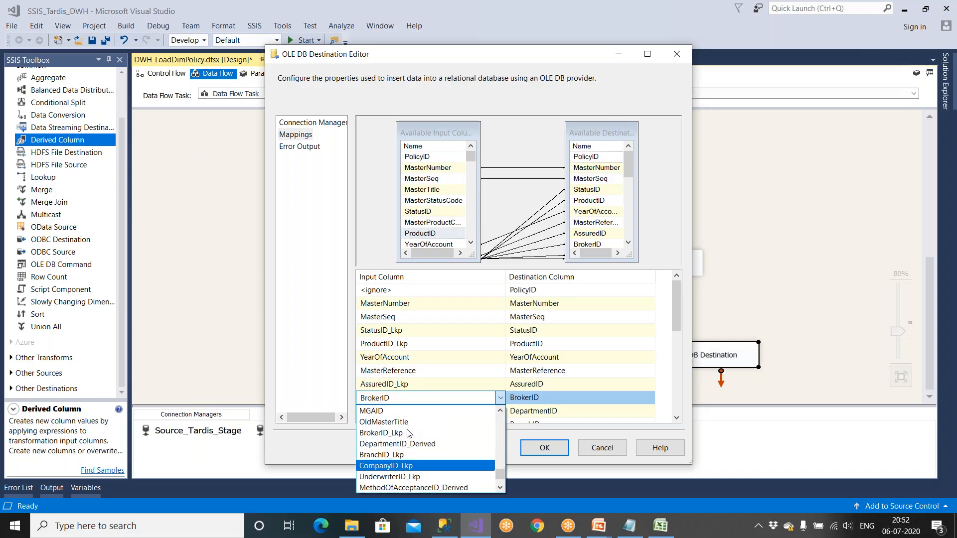
pyautogui.click(408, 432)
pyautogui.click(418, 414)
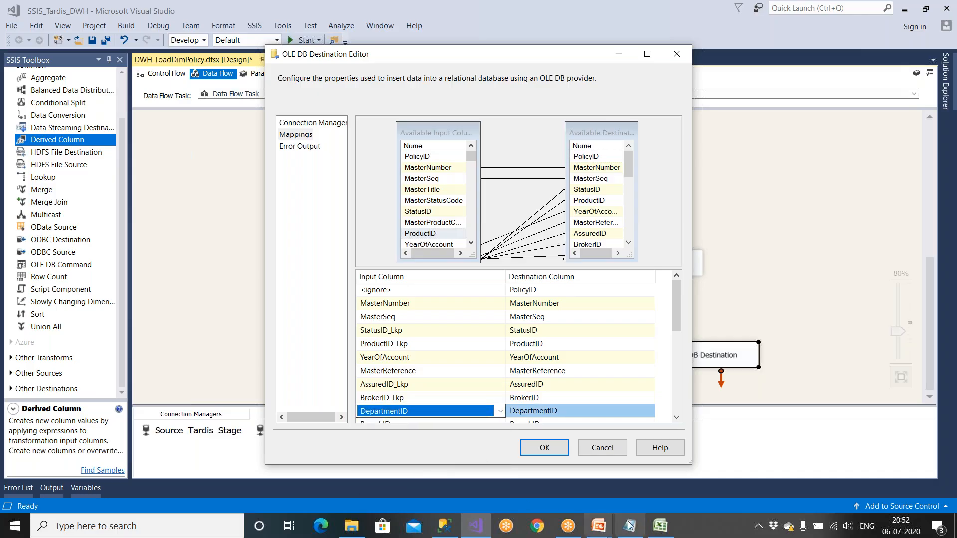
# Step: Switch to the ETL Mapping doc in Excel and examine the business rule and target attribute of the DepartmentID row
pyautogui.click(660, 526)
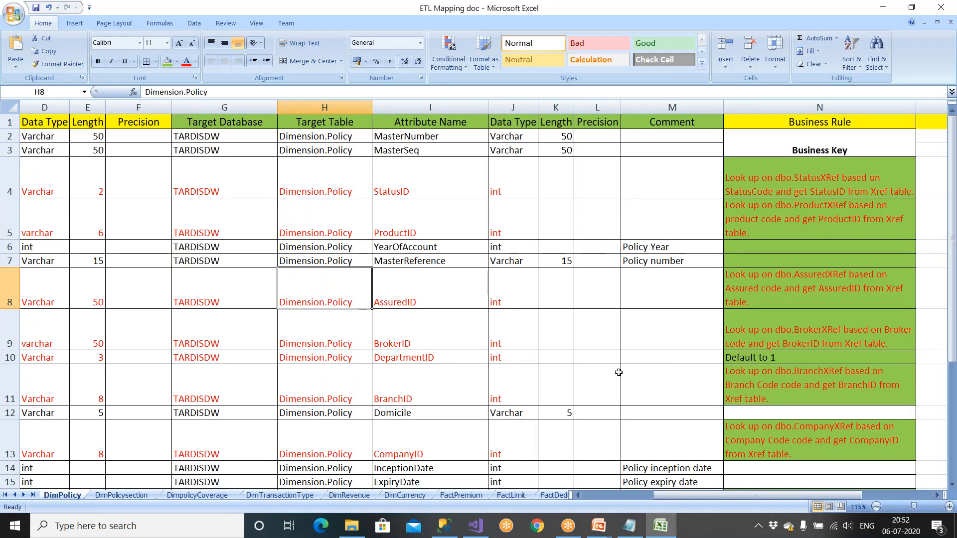
pyautogui.click(751, 329)
pyautogui.click(782, 358)
pyautogui.press('Left')
pyautogui.press('Left')
pyautogui.press('Left')
pyautogui.press('Left')
pyautogui.press('Left')
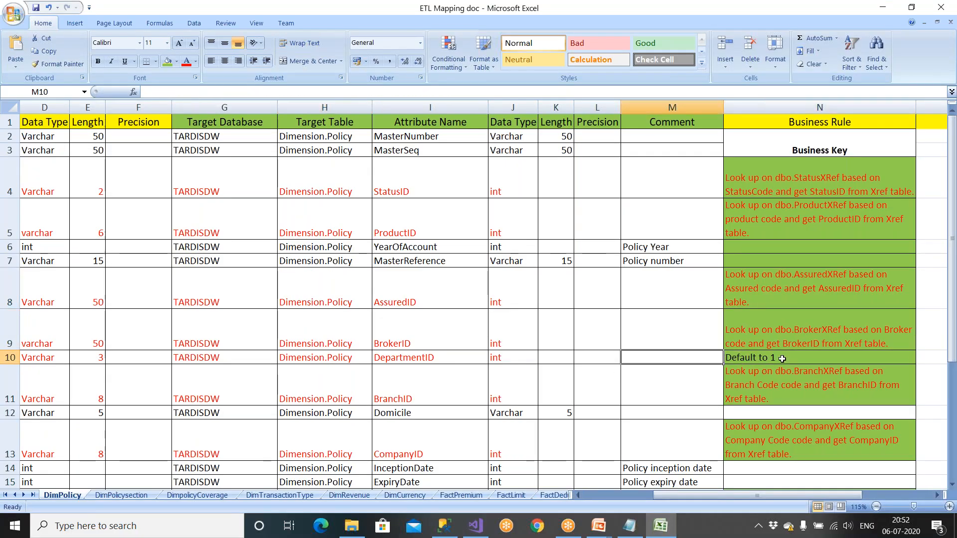
pyautogui.press('Right')
pyautogui.press('Right')
pyautogui.press('Right')
pyautogui.press('Right')
pyautogui.press('Left')
pyautogui.press('Left')
pyautogui.press('Left')
pyautogui.press('Left')
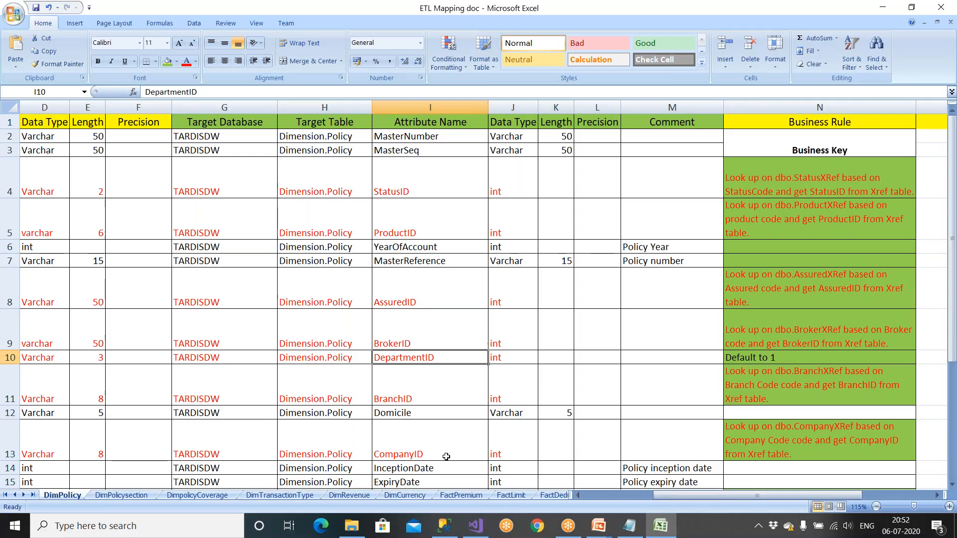
# Step: Return to the OLE DB Destination mappings in Visual Studio and map DepartmentID_Derived to the DepartmentID destination column
pyautogui.click(475, 521)
pyautogui.click(424, 414)
pyautogui.click(425, 413)
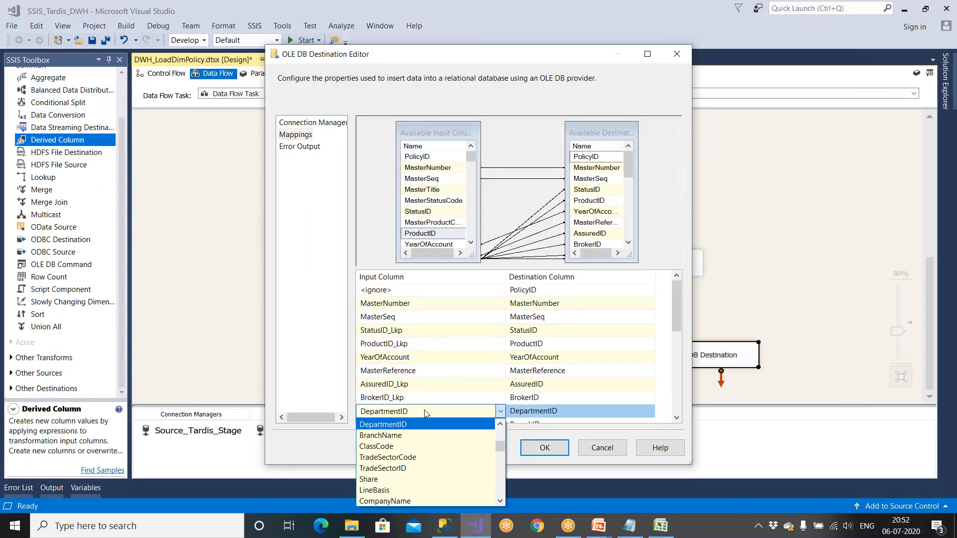
pyautogui.click(499, 501)
pyautogui.moveTo(499, 501); pyautogui.dragTo(500, 502)
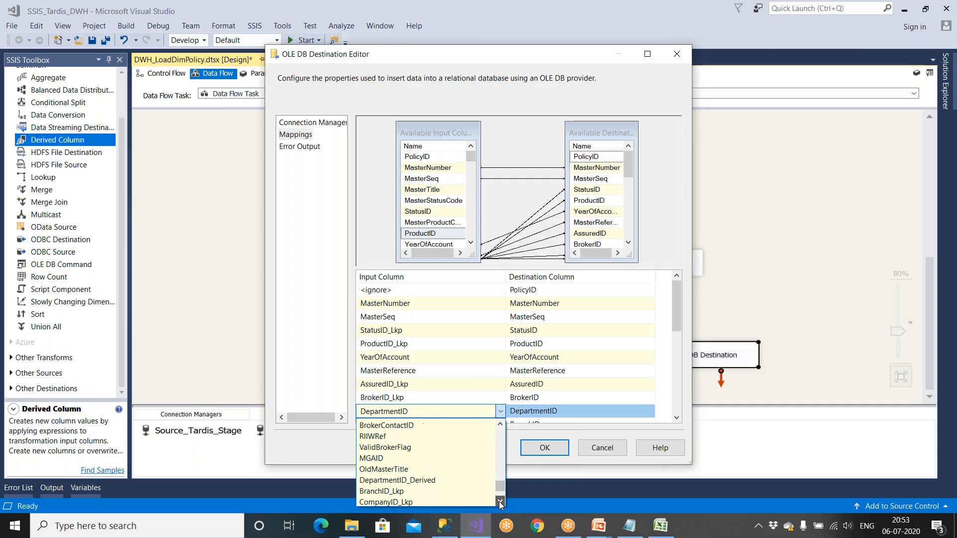
pyautogui.click(444, 480)
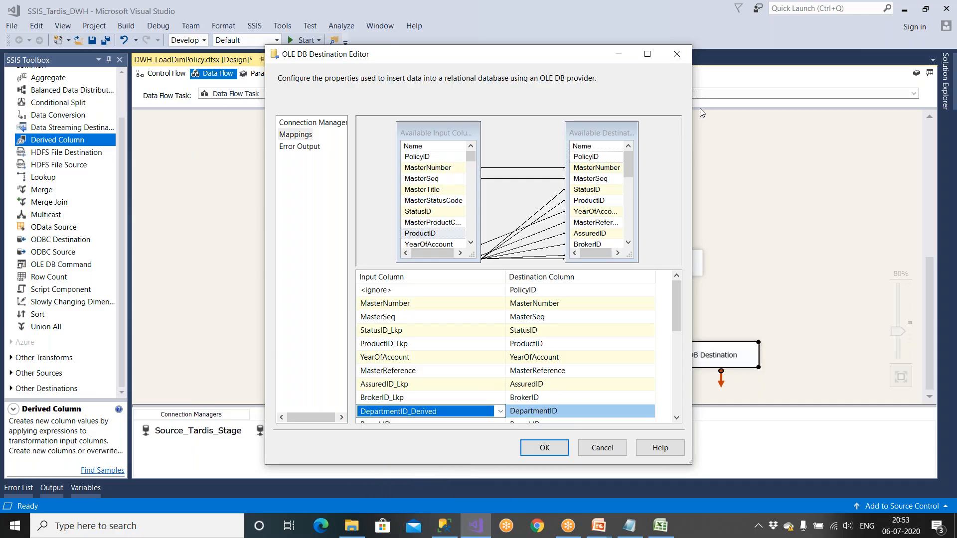
# Step: Maximize the OLE DB Destination Editor and map BranchID_Lkp to the BranchID destination column
pyautogui.click(647, 55)
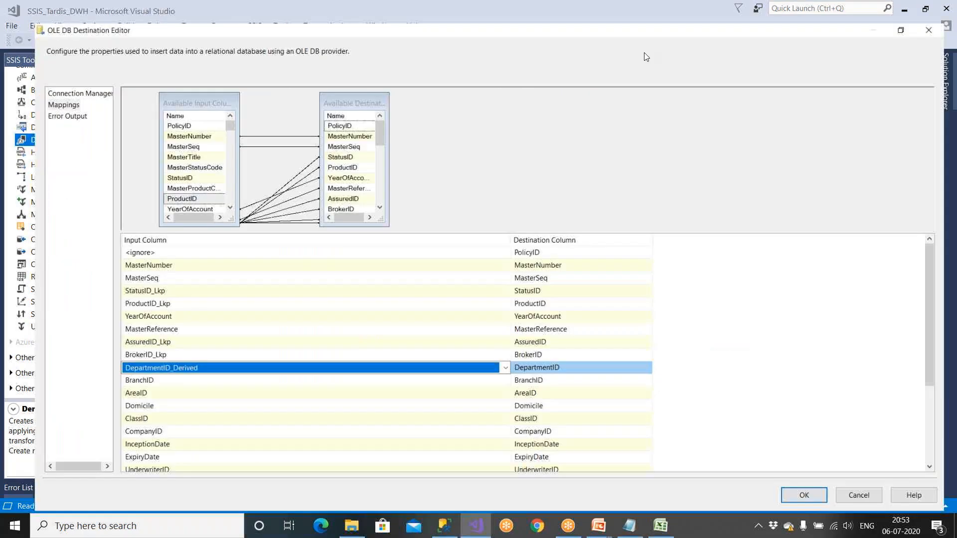
pyautogui.click(148, 378)
pyautogui.scroll(-5, 172, 432)
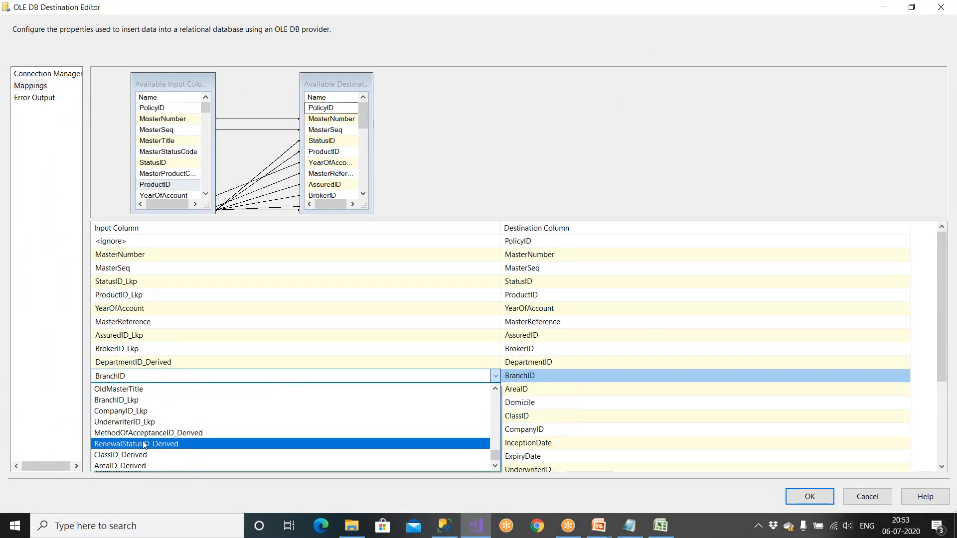
pyautogui.click(132, 400)
pyautogui.click(130, 393)
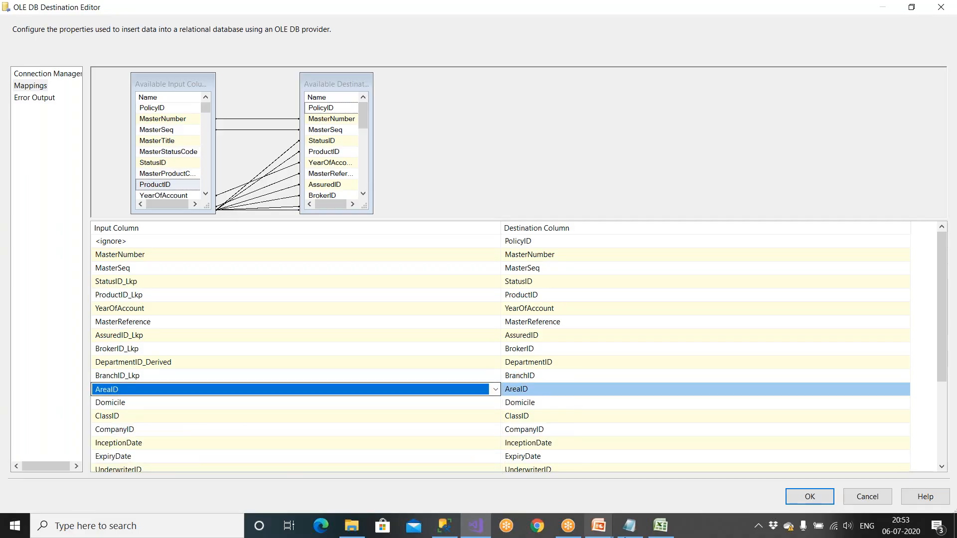
# Step: Switch to the ETL Mapping doc in Excel and check the business rule and attribute name for BranchID
pyautogui.click(660, 526)
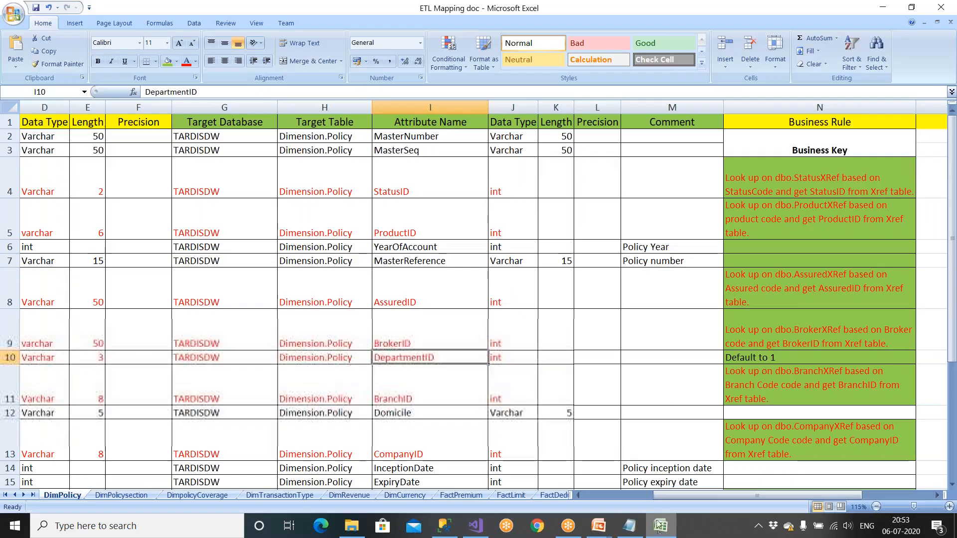
pyautogui.click(750, 386)
pyautogui.click(467, 415)
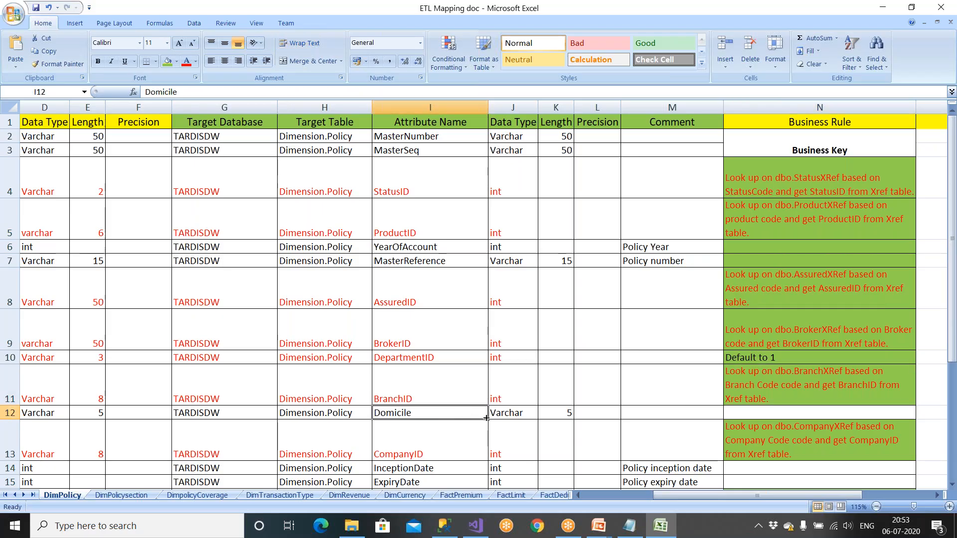
pyautogui.click(424, 388)
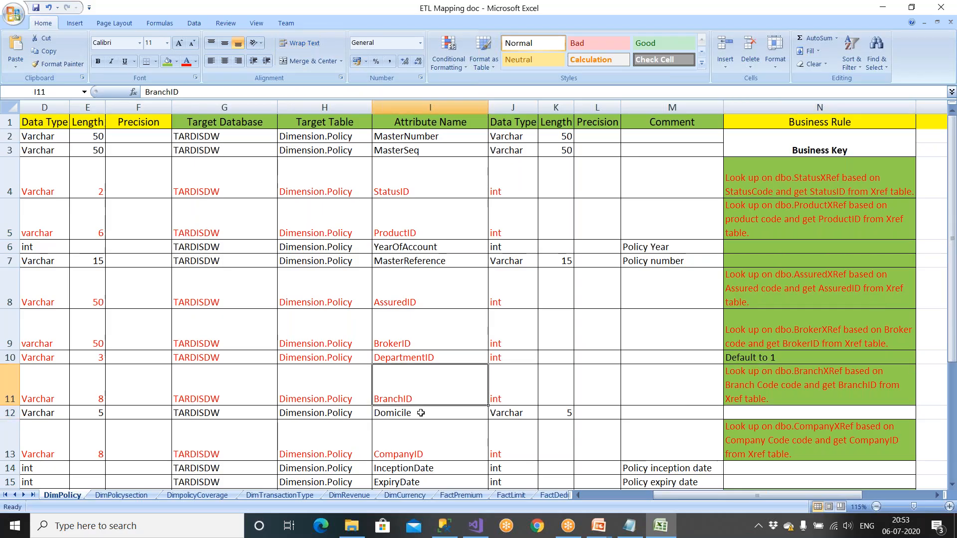
# Step: Examine the Domicile row's source column, target attribute, comment and business rule in the DimPolicy sheet
pyautogui.press('Down')
pyautogui.press('Left')
pyautogui.press('Left')
pyautogui.press('Left')
pyautogui.press('Left')
pyautogui.press('Left')
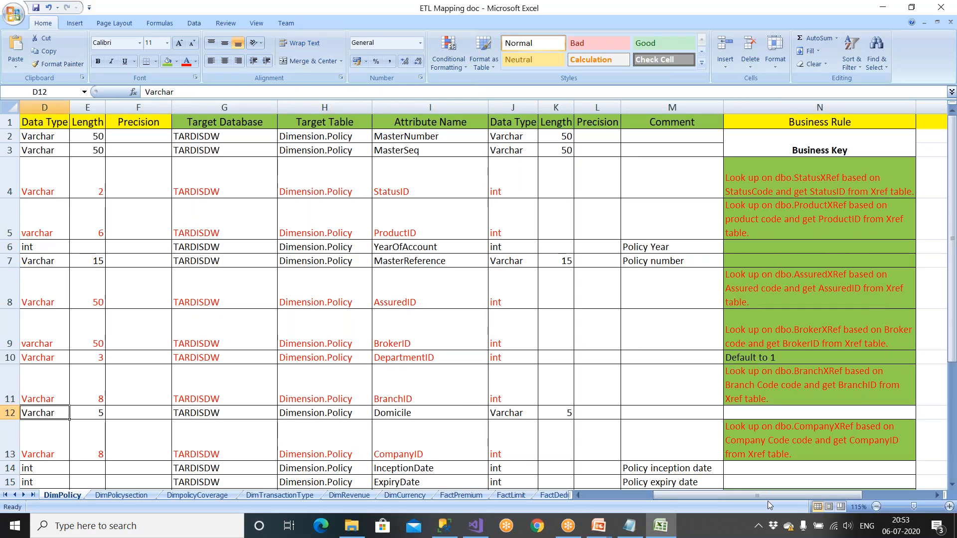
pyautogui.hscroll(-3, 768, 505)
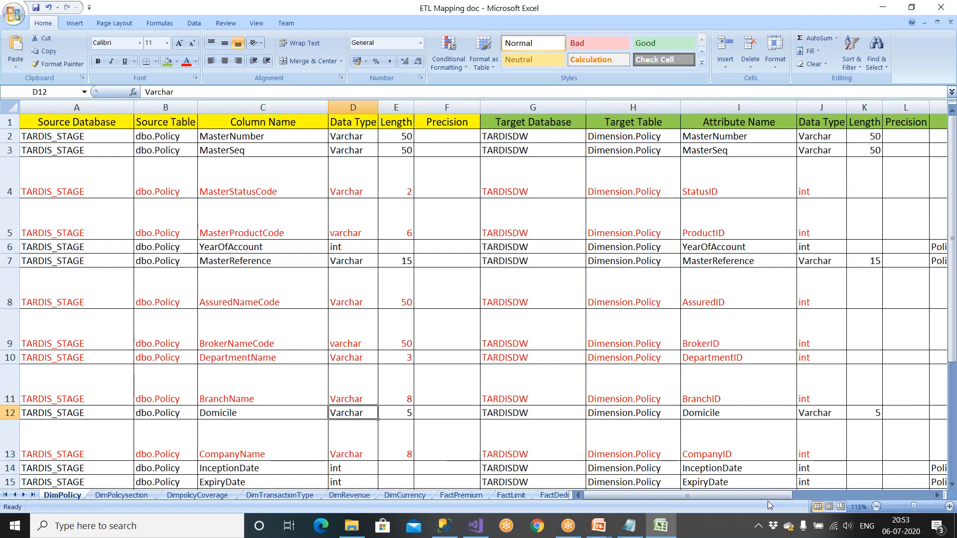
pyautogui.press('Right')
pyautogui.press('Right')
pyautogui.press('Right')
pyautogui.press('Right')
pyautogui.press('Right')
pyautogui.press('Right')
pyautogui.press('Right')
pyautogui.press('Right')
pyautogui.press('Right')
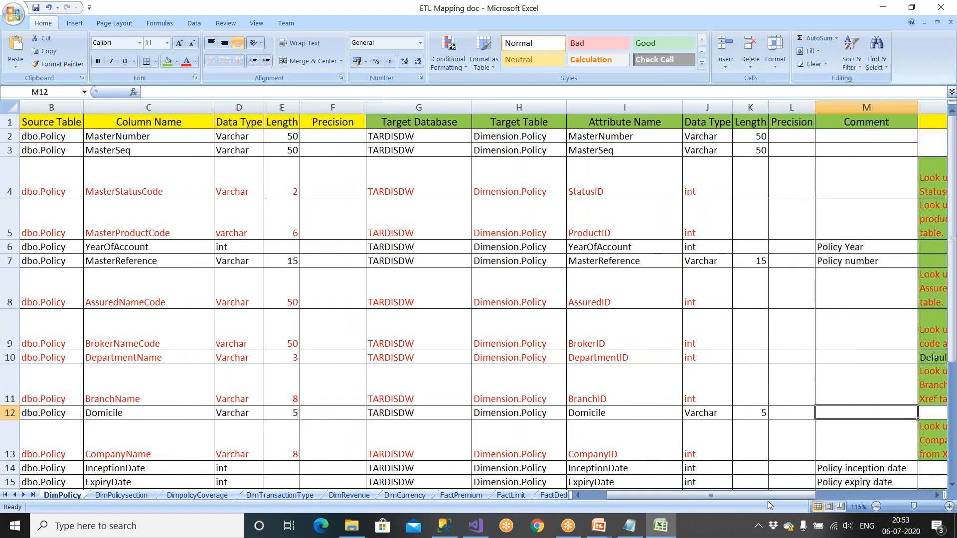
pyautogui.press('Right')
pyautogui.press('Right')
pyautogui.press('Right')
pyautogui.press('Left')
pyautogui.press('Left')
pyautogui.press('Left')
pyautogui.press('Left')
pyautogui.press('Left')
pyautogui.press('Left')
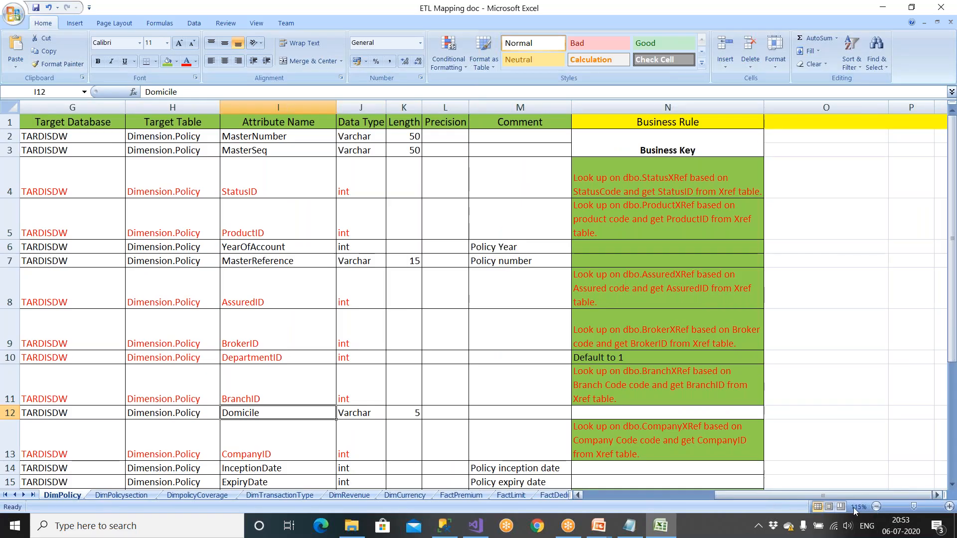
# Step: Return to the destination mappings in Visual Studio and map AreaID_Derived to the AreaID destination column
pyautogui.click(476, 527)
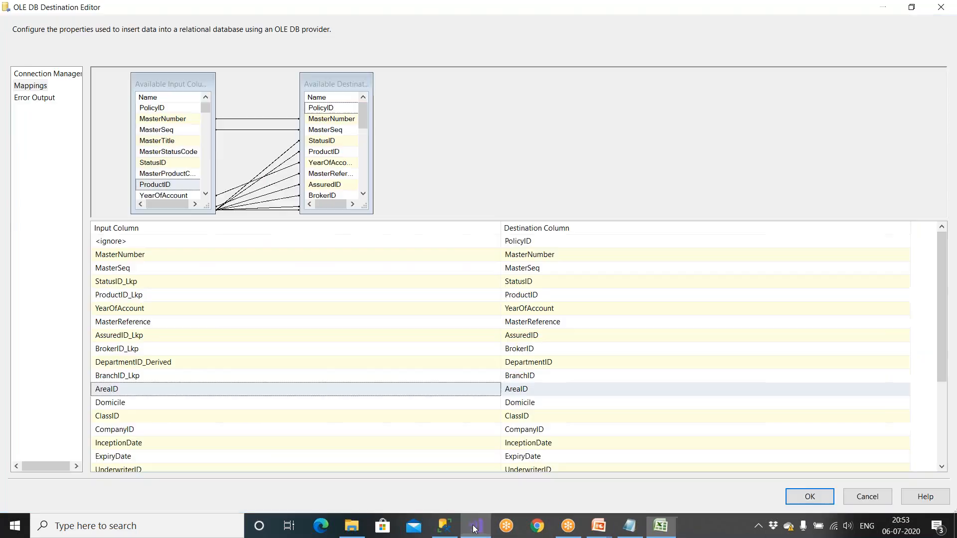
pyautogui.moveTo(334, 381)
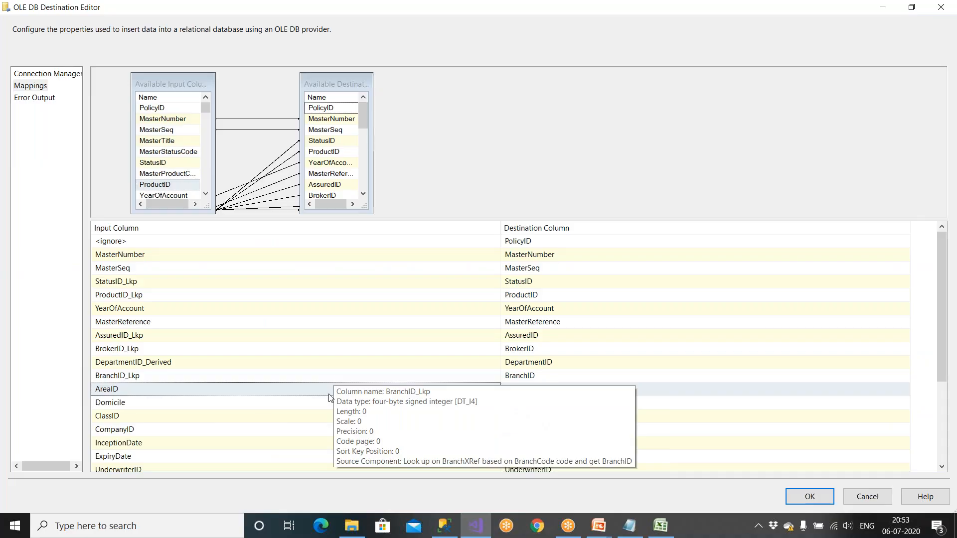
pyautogui.click(243, 390)
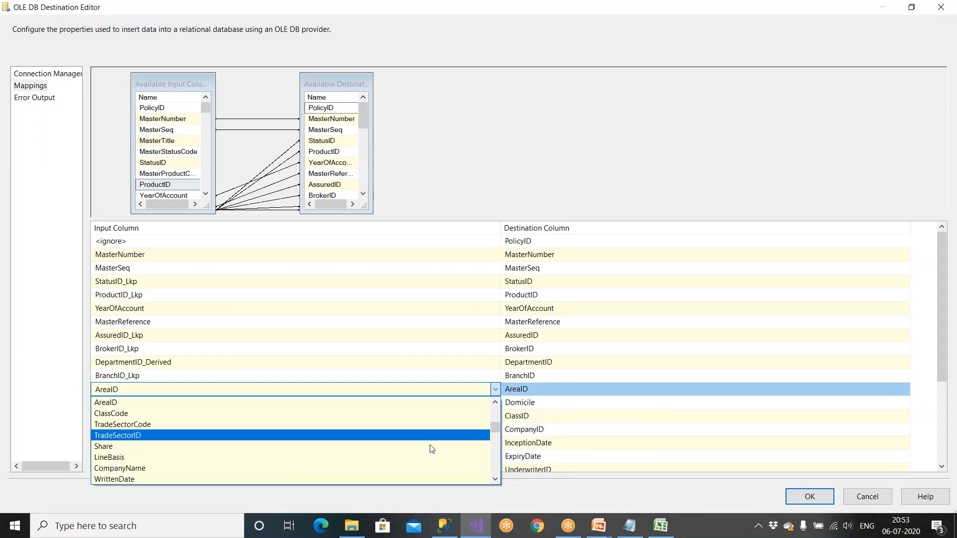
pyautogui.click(494, 479)
pyautogui.click(494, 479)
pyautogui.click(495, 479)
pyautogui.click(494, 480)
pyautogui.click(494, 479)
pyautogui.click(494, 480)
pyautogui.click(494, 479)
pyautogui.click(494, 480)
pyautogui.click(494, 479)
pyautogui.click(494, 479)
pyautogui.click(494, 480)
pyautogui.click(494, 480)
pyautogui.click(494, 480)
pyautogui.click(494, 479)
pyautogui.click(494, 479)
pyautogui.click(494, 479)
pyautogui.click(494, 479)
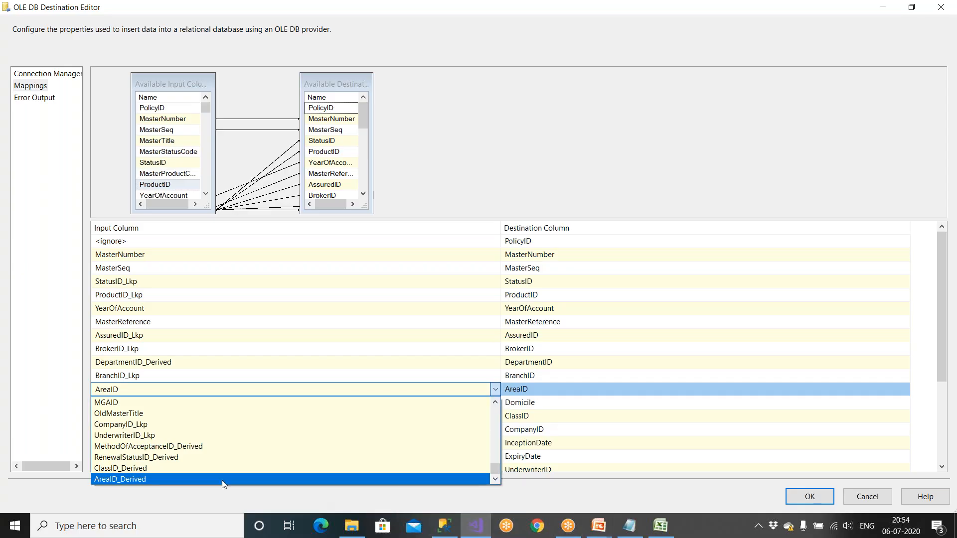
pyautogui.click(138, 478)
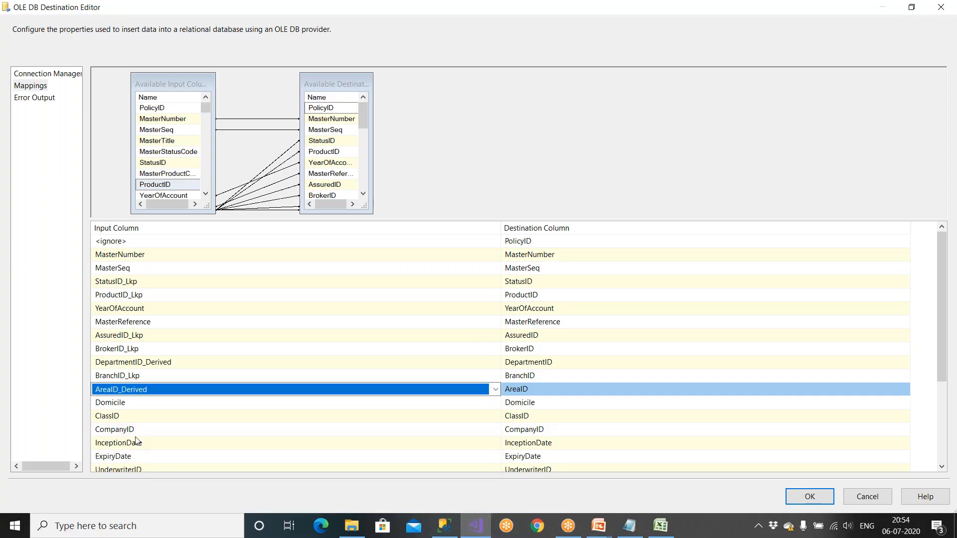
# Step: Check the AreaID business rule in the Excel mapping doc, and return to the destination mappings in Visual Studio
pyautogui.click(661, 525)
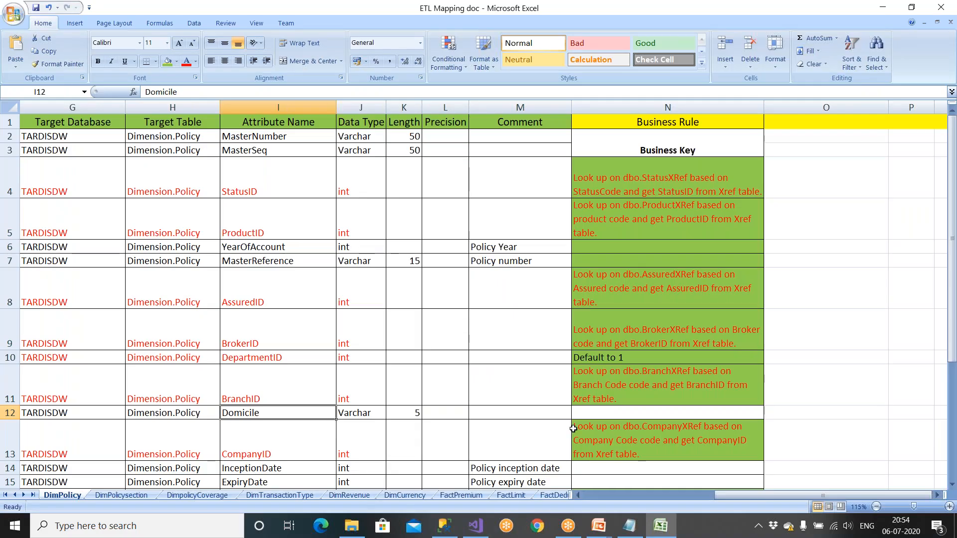
pyautogui.scroll(-4, 354, 373)
pyautogui.click(258, 274)
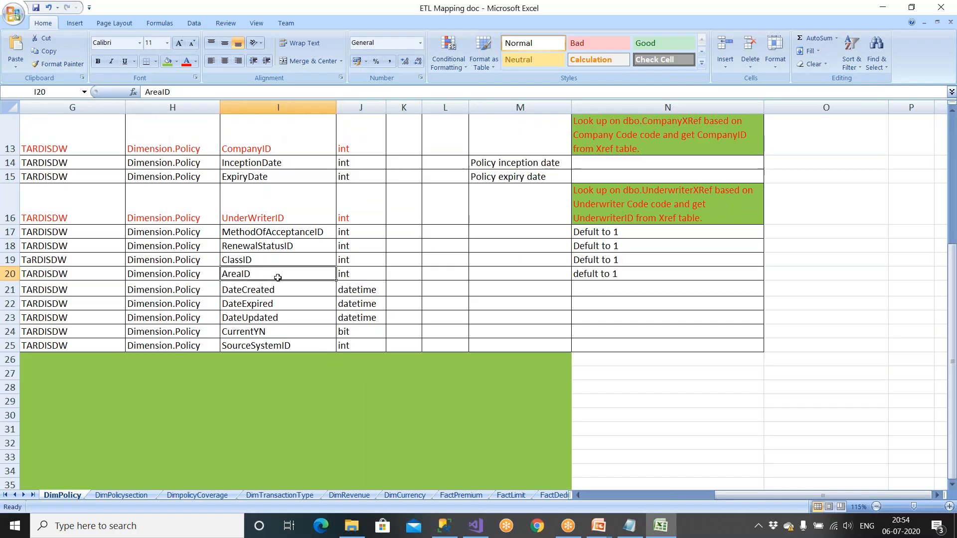
pyautogui.click(581, 275)
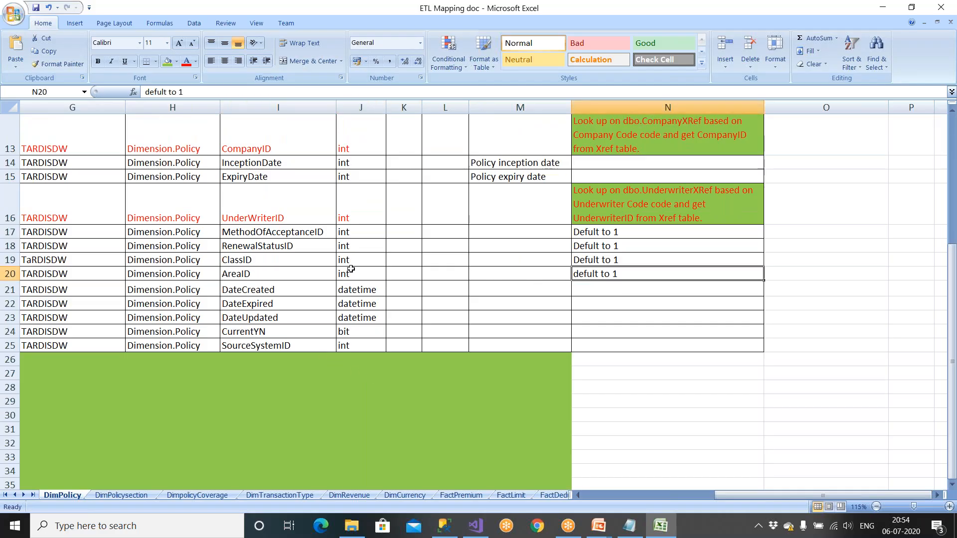
pyautogui.click(283, 273)
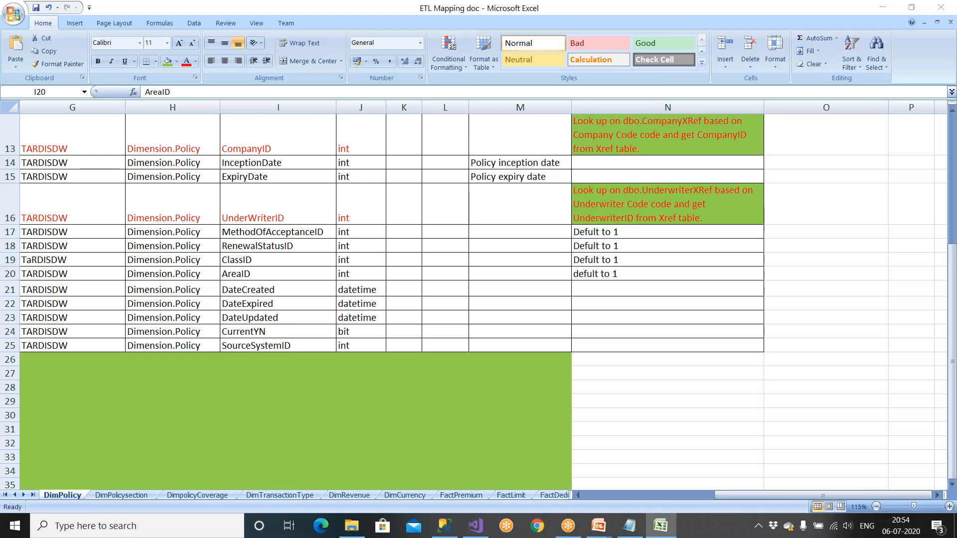
pyautogui.hotkey('alt', 'Tab')
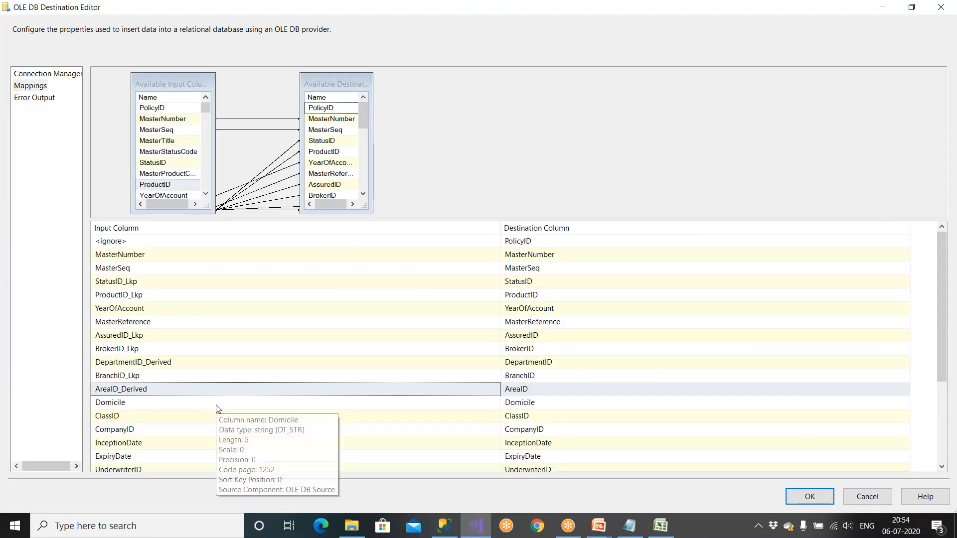
# Step: Go back to the Excel mapping doc and read the ExpiryDate row from its comment to its source database
pyautogui.hotkey('alt', 'Tab')
pyautogui.click(545, 178)
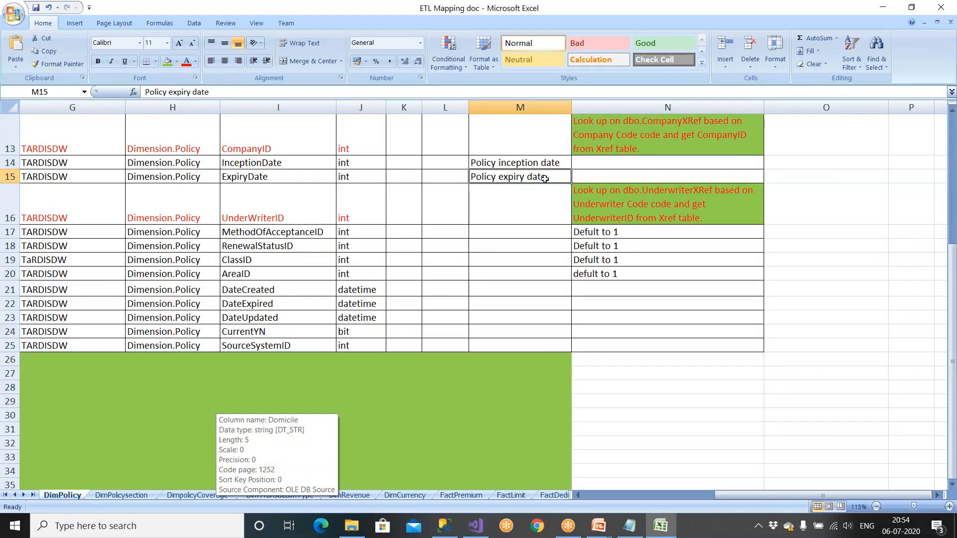
pyautogui.press('Left')
pyautogui.press('Left')
pyautogui.press('Left')
pyautogui.press('Left')
pyautogui.press('Left')
pyautogui.press('Left')
pyautogui.press('Left')
pyautogui.press('Left')
pyautogui.press('Left')
pyautogui.press('Left')
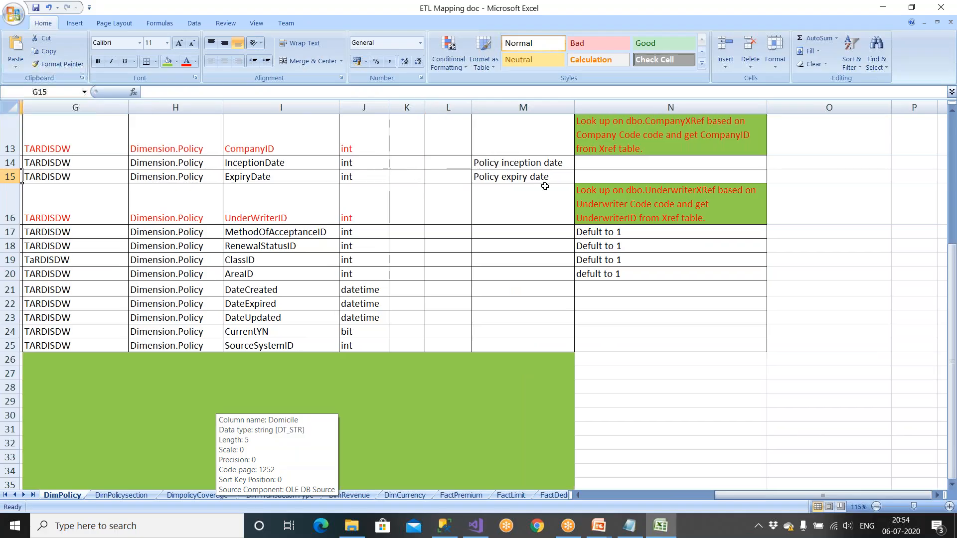
pyautogui.press('Left')
pyautogui.press('Left')
# Step: Reduce the sheet zoom to 100% and examine the Domicile attribute and the CompanyID business rule
pyautogui.scroll(1, 544, 186)
pyautogui.scroll(-1, 707, 303)
pyautogui.moveTo(708, 495); pyautogui.dragTo(768, 491)
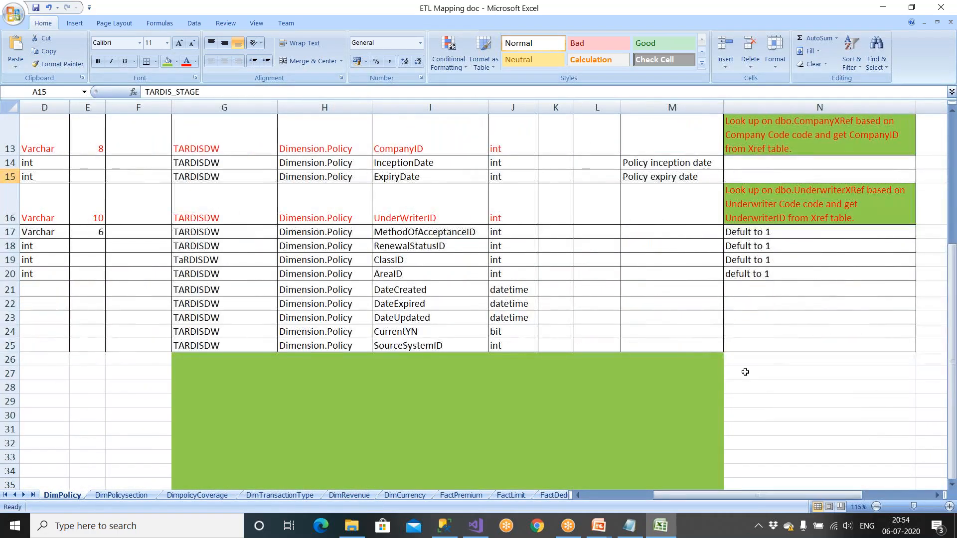
pyautogui.scroll(-1, 745, 372)
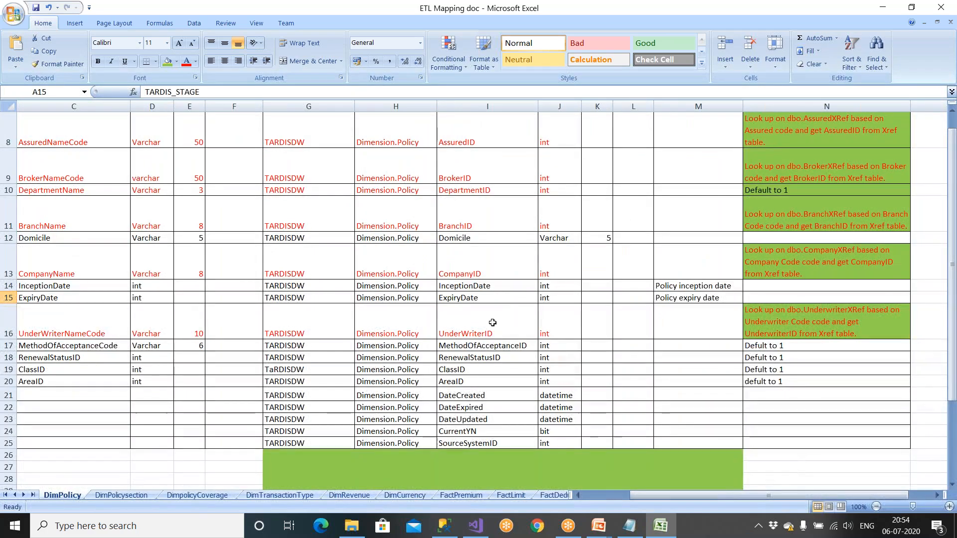
pyautogui.click(462, 240)
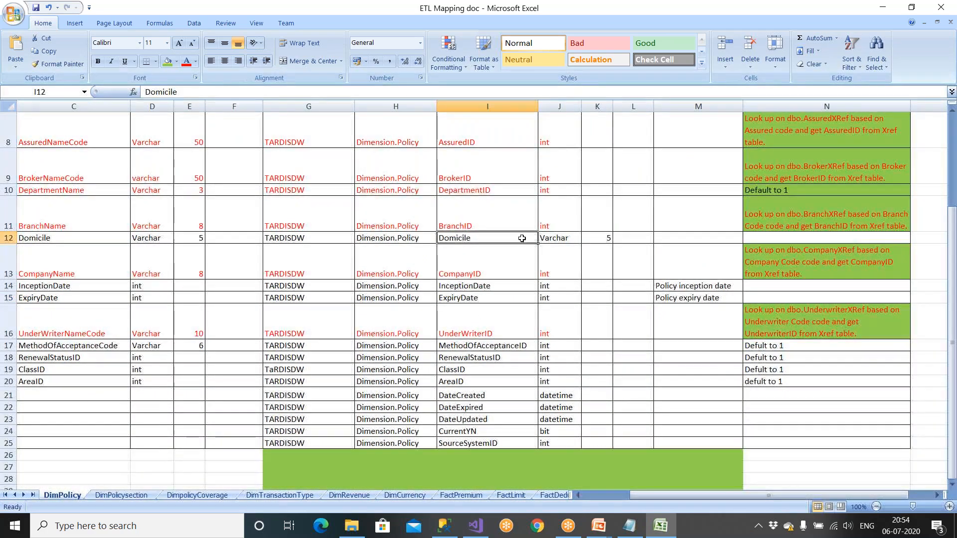
pyautogui.click(781, 275)
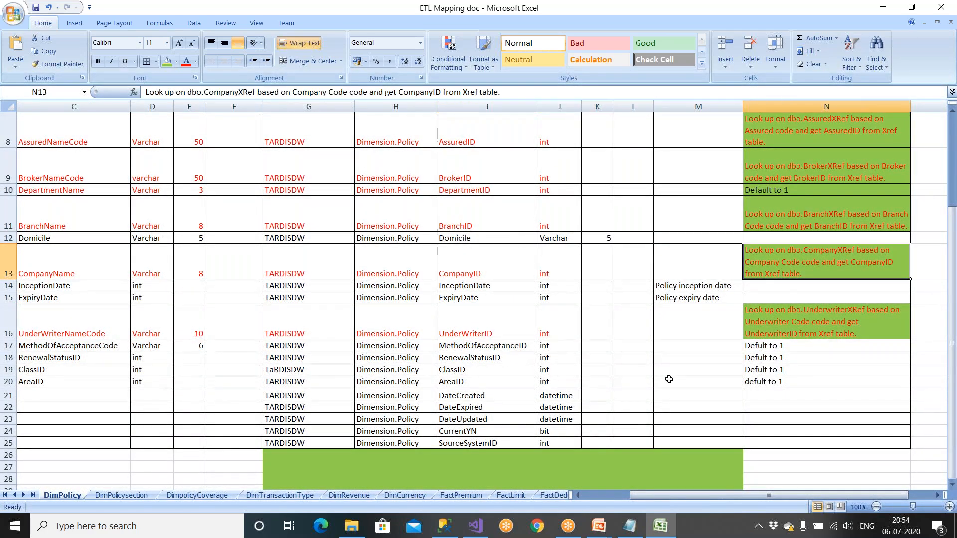
# Step: Switch to Visual Studio and map ClassID_Derived to the ClassID destination column
pyautogui.click(476, 525)
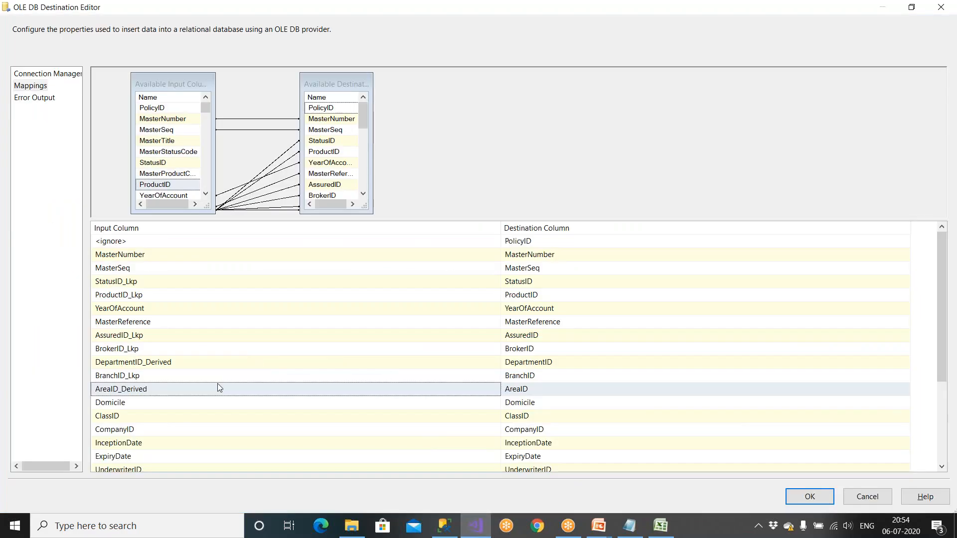
pyautogui.click(149, 416)
pyautogui.click(148, 415)
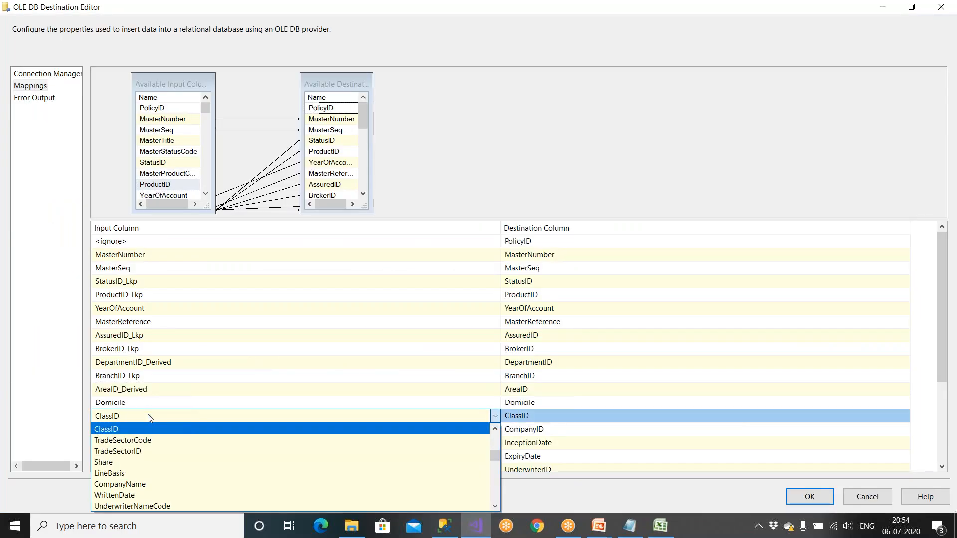
pyautogui.scroll(-5, 150, 418)
pyautogui.scroll(-5, 151, 424)
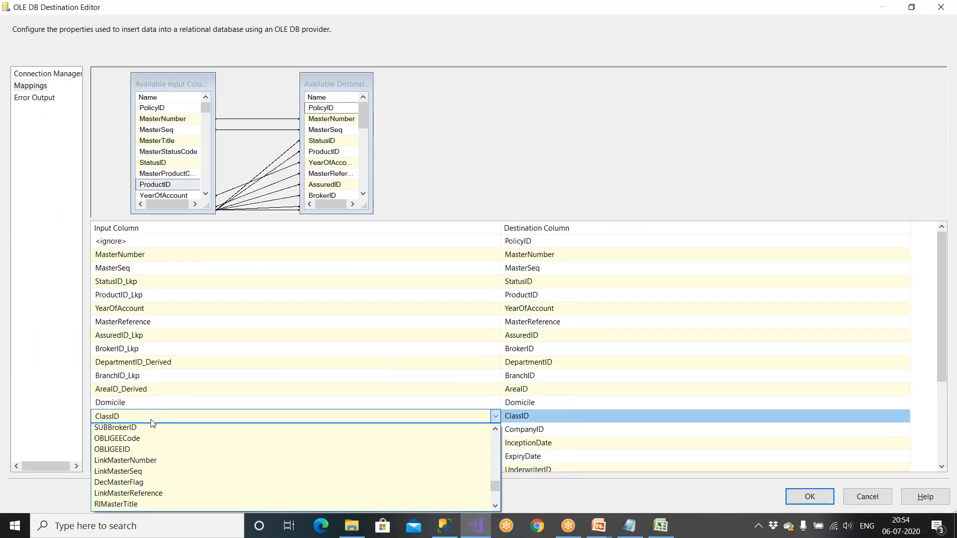
pyautogui.click(142, 506)
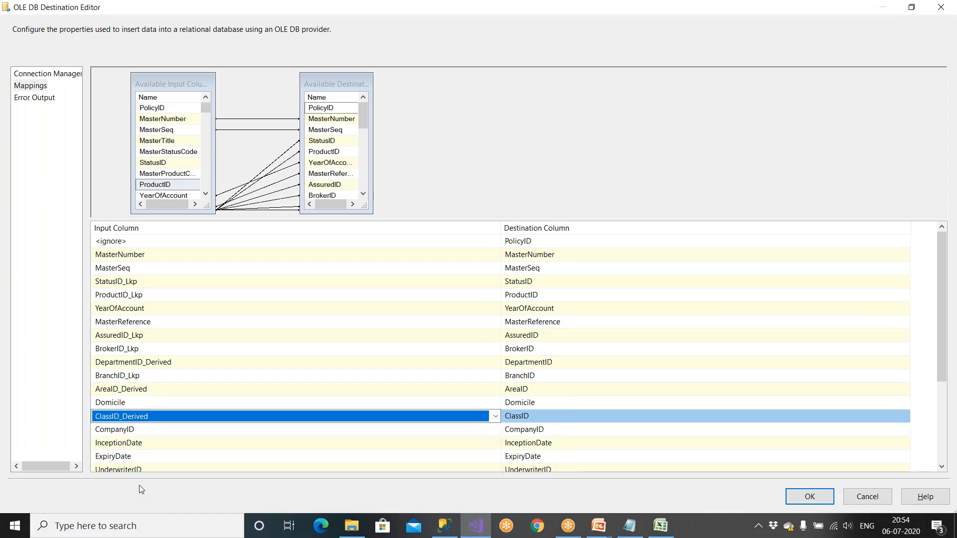
# Step: Map CompanyID_Lkp to the CompanyID destination column
pyautogui.click(140, 429)
pyautogui.click(141, 430)
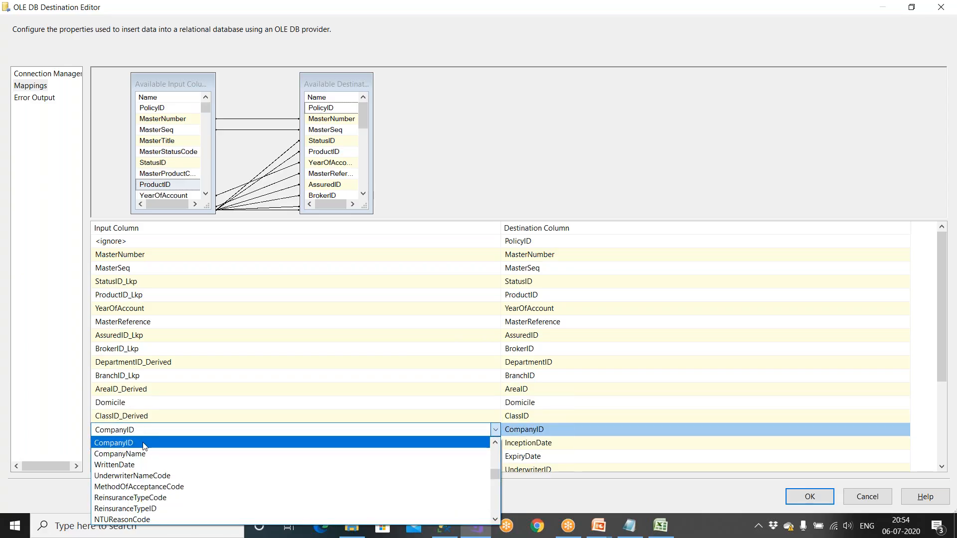
pyautogui.scroll(-10, 144, 446)
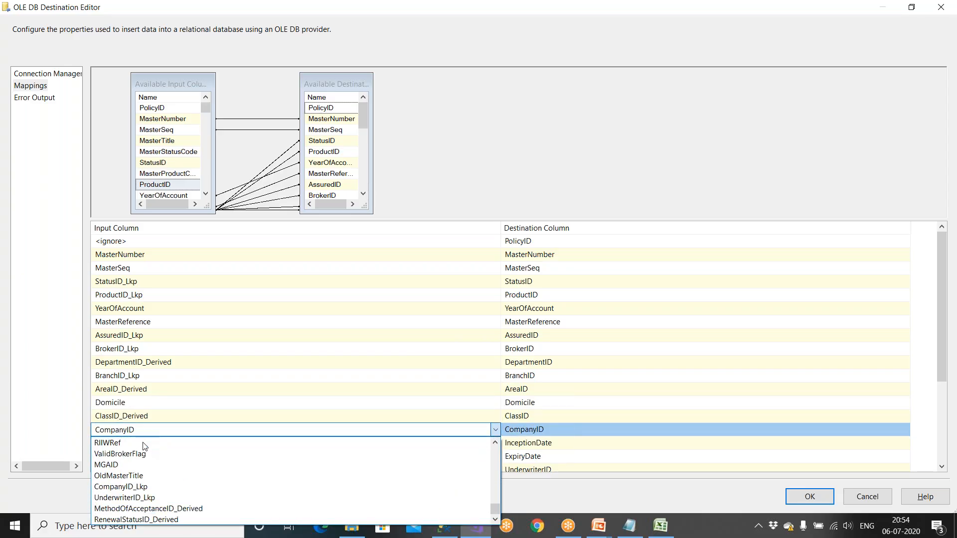
pyautogui.click(134, 486)
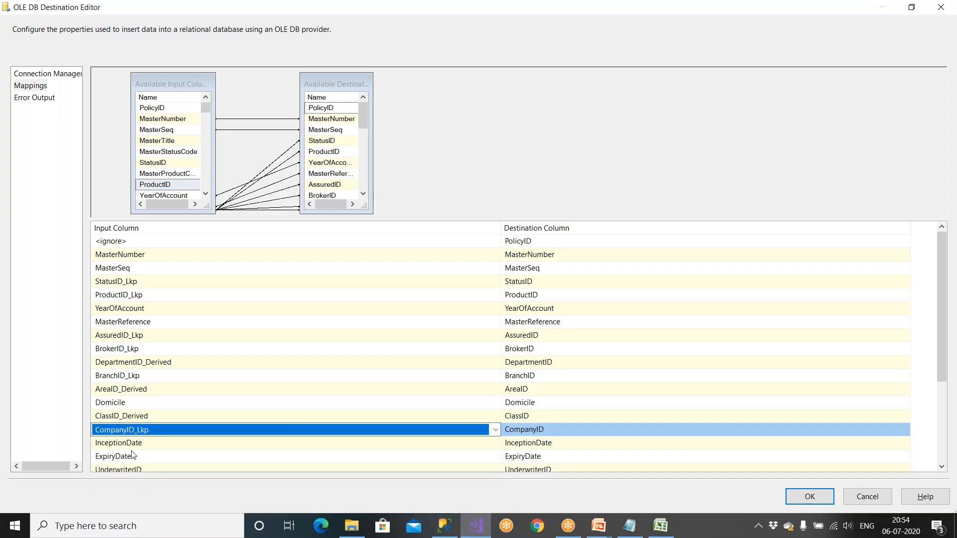
# Step: Switch to the Excel mapping doc and check the comments and business rules of the InceptionDate and ExpiryDate attributes
pyautogui.click(660, 525)
pyautogui.click(461, 287)
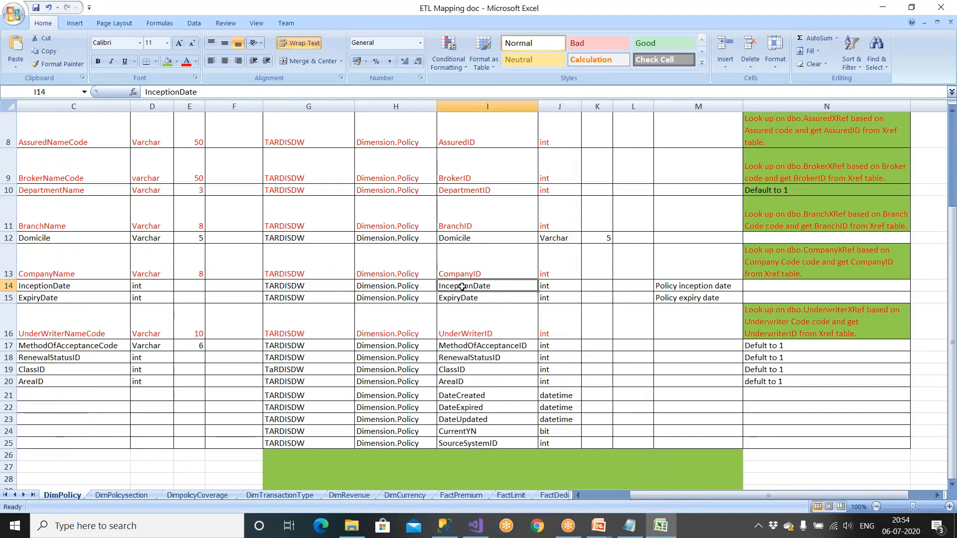
pyautogui.click(697, 286)
pyautogui.moveTo(765, 288); pyautogui.dragTo(767, 296)
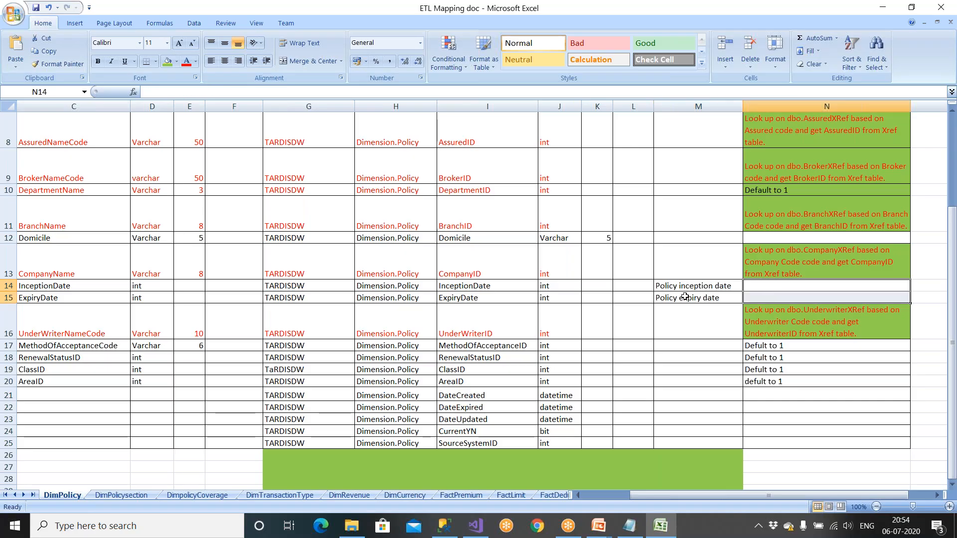
pyautogui.click(488, 301)
pyautogui.click(781, 296)
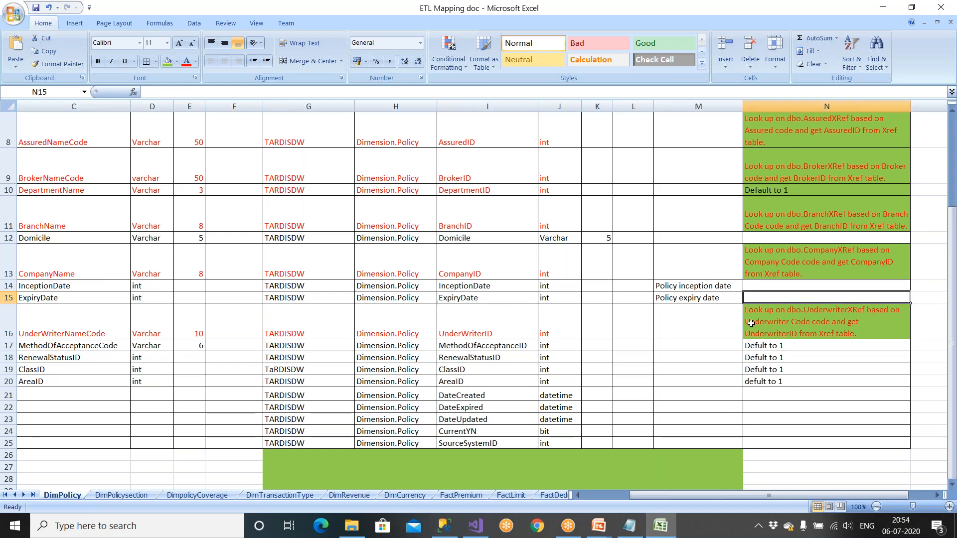
# Step: Return to the destination mappings in Visual Studio and map UnderwriterID_Lkp to the UnderwriterID destination column
pyautogui.click(476, 526)
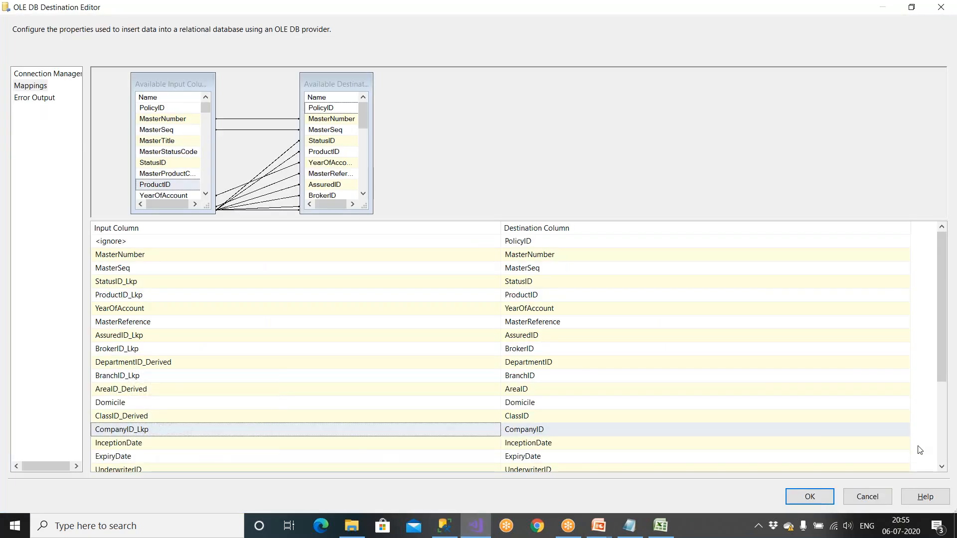
pyautogui.click(942, 467)
pyautogui.click(941, 467)
pyautogui.click(942, 467)
pyautogui.click(942, 467)
pyautogui.click(942, 467)
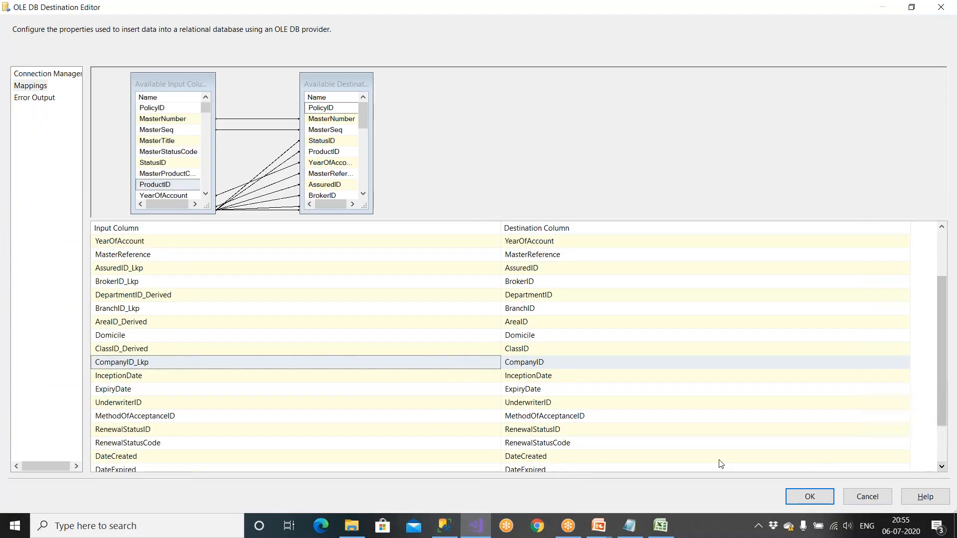
pyautogui.click(152, 406)
pyautogui.scroll(-5, 168, 467)
pyautogui.scroll(-5, 168, 467)
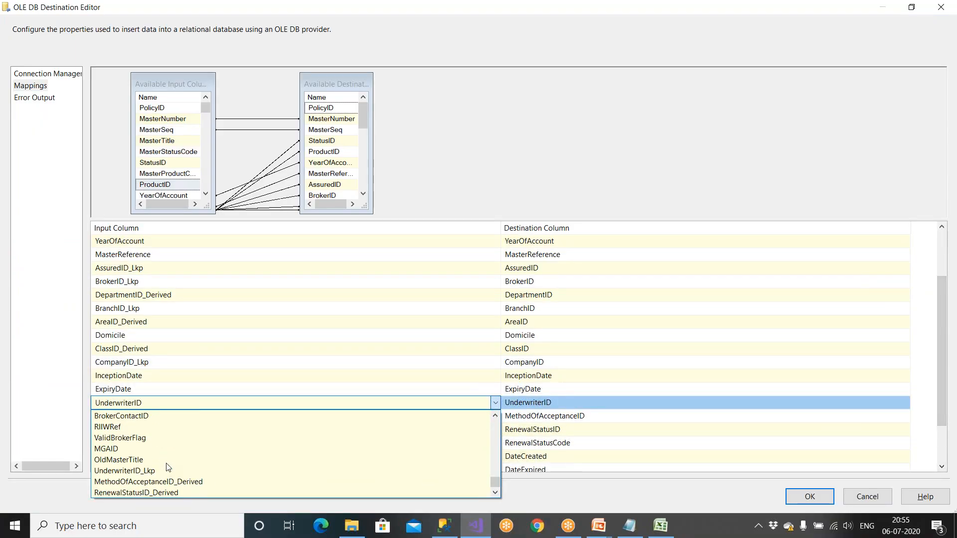
pyautogui.click(148, 470)
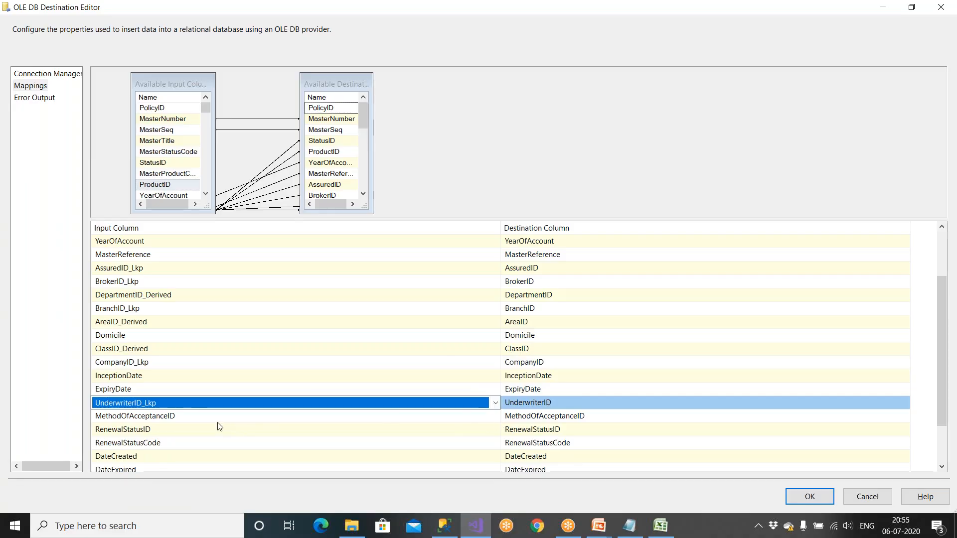
# Step: Check the MethodOfAcceptanceID business rule in the Excel mapping doc
pyautogui.click(660, 526)
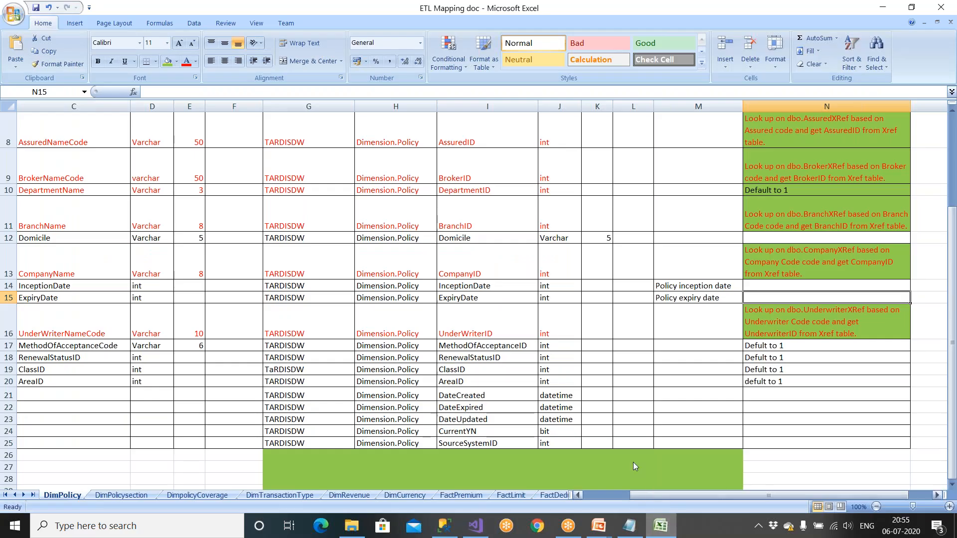
pyautogui.click(492, 348)
pyautogui.click(788, 348)
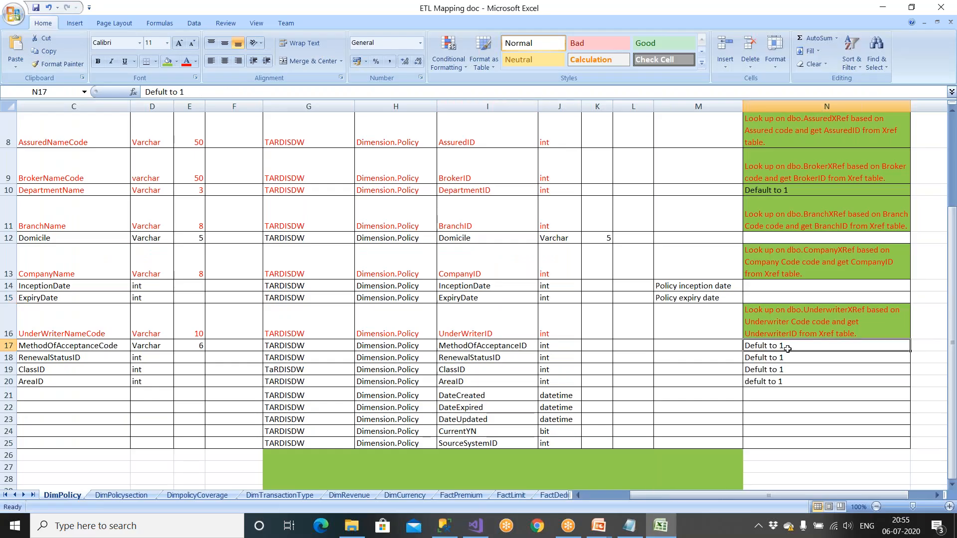
# Step: Return to Visual Studio and map MethodOfAcceptanceID_Derived to the MethodOfAcceptanceID destination column
pyautogui.click(475, 525)
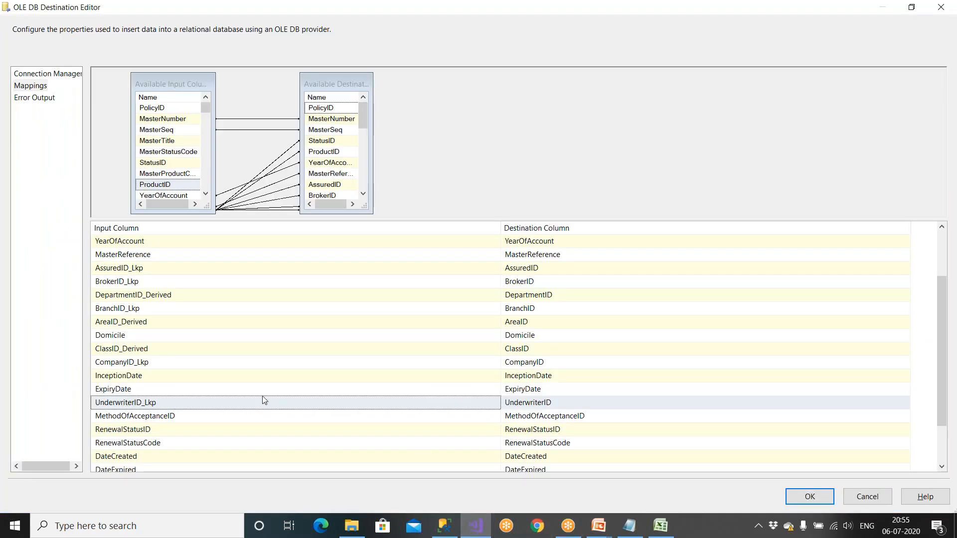
pyautogui.click(238, 414)
pyautogui.click(228, 420)
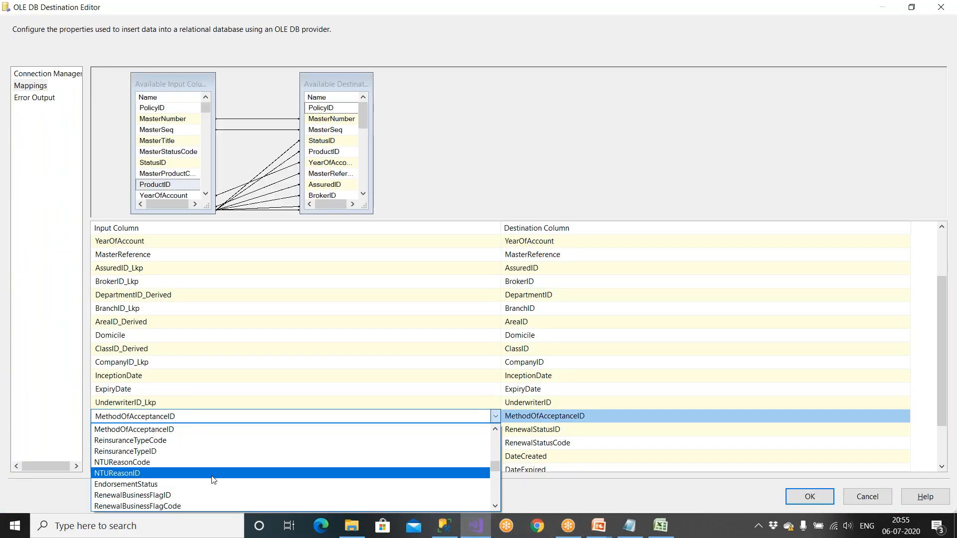
pyautogui.scroll(-3, 213, 486)
pyautogui.scroll(-6, 209, 488)
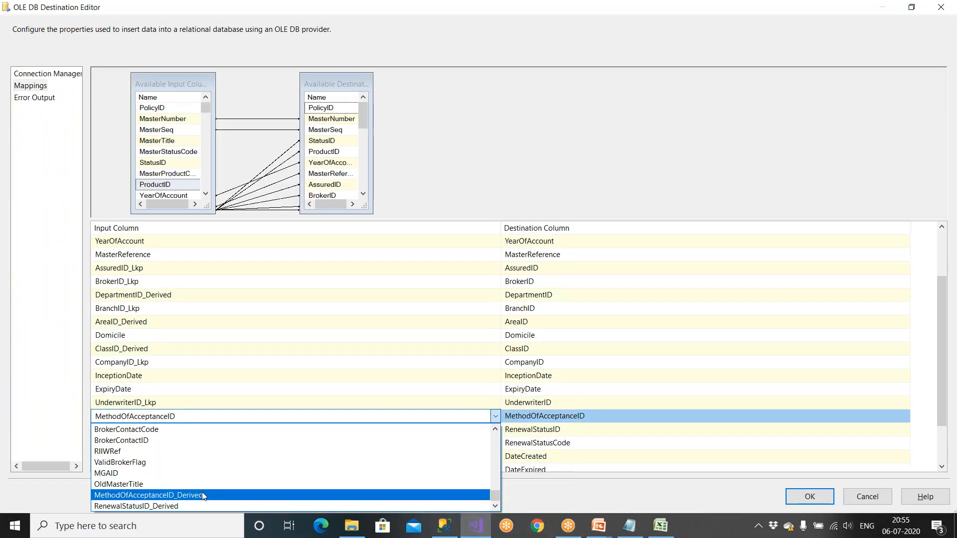
pyautogui.click(202, 492)
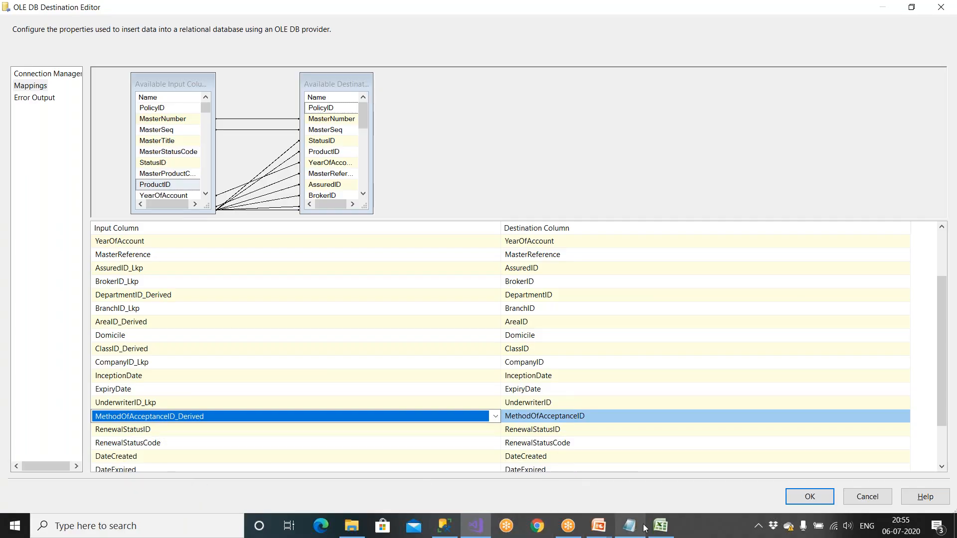
# Step: Check the RenewalStatusID business rule in the Excel mapping doc
pyautogui.click(660, 526)
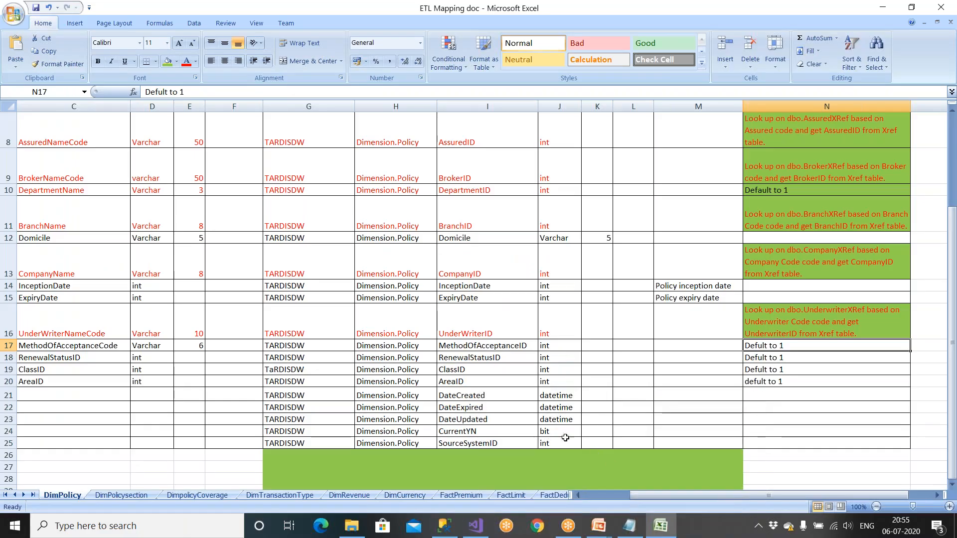
pyautogui.click(475, 362)
pyautogui.click(747, 357)
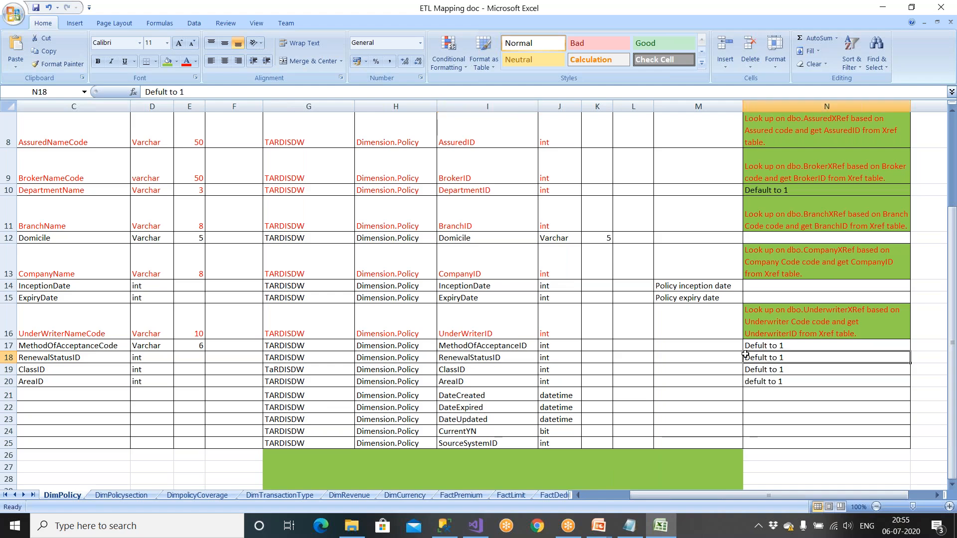
# Step: Return to Visual Studio and map RenewalStatusID_Derived to the RenewalStatusID destination column
pyautogui.click(470, 529)
pyautogui.click(192, 429)
pyautogui.click(193, 429)
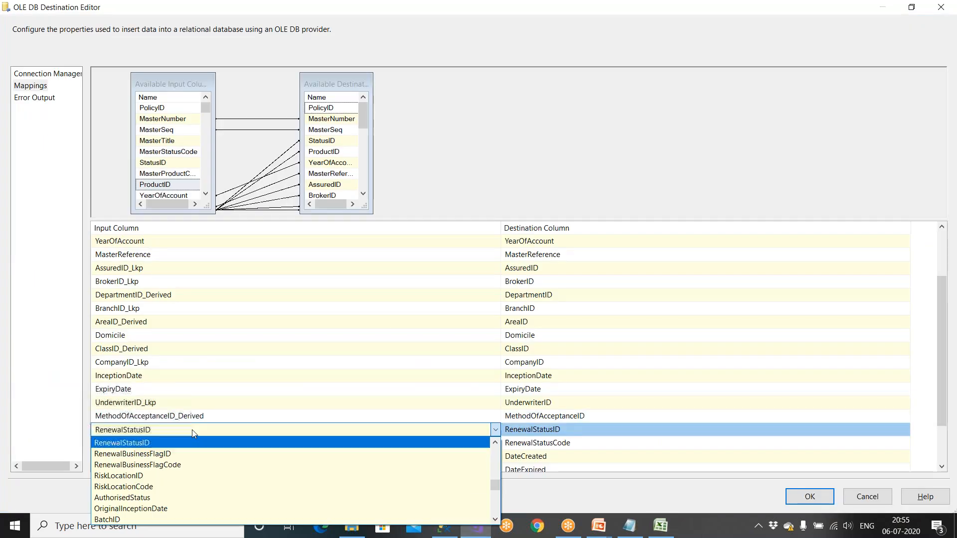
pyautogui.scroll(-6, 189, 456)
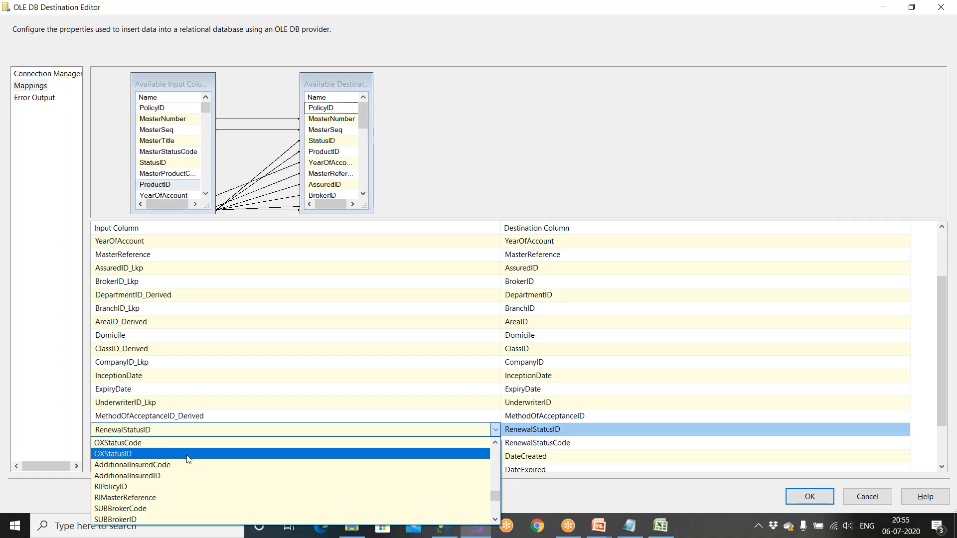
pyautogui.scroll(-5, 182, 476)
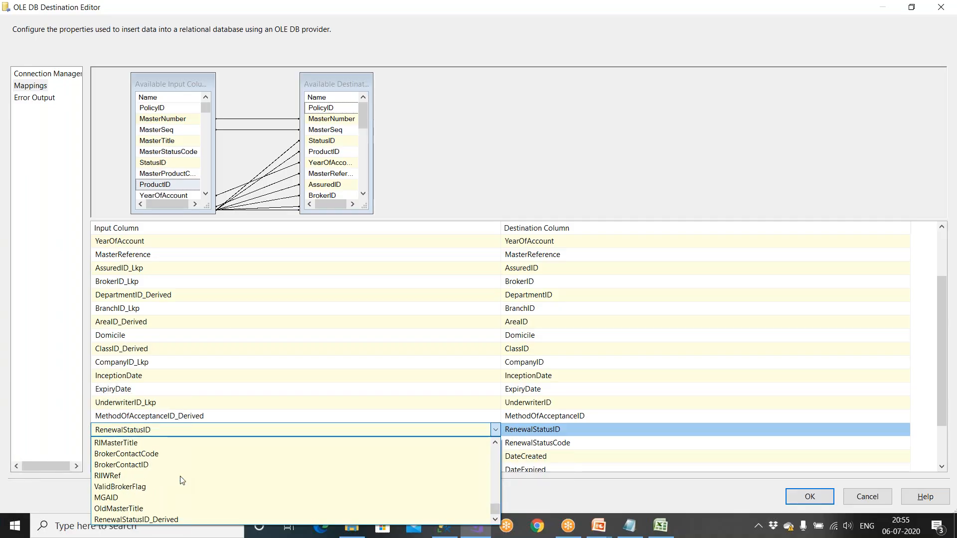
pyautogui.click(152, 519)
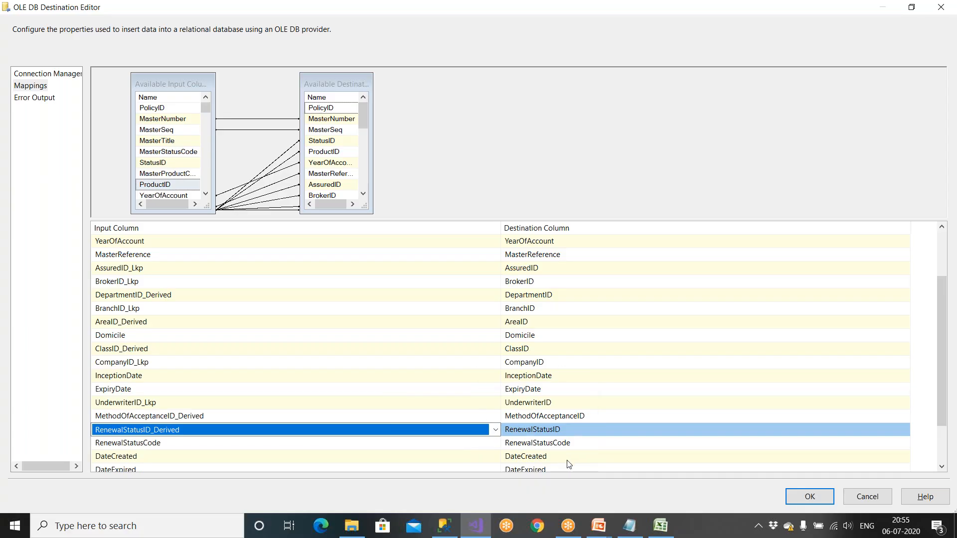
# Step: Switch to the Excel mapping doc and review the remaining destination attributes from RenewalStatusID to SourceSystemID
pyautogui.click(661, 526)
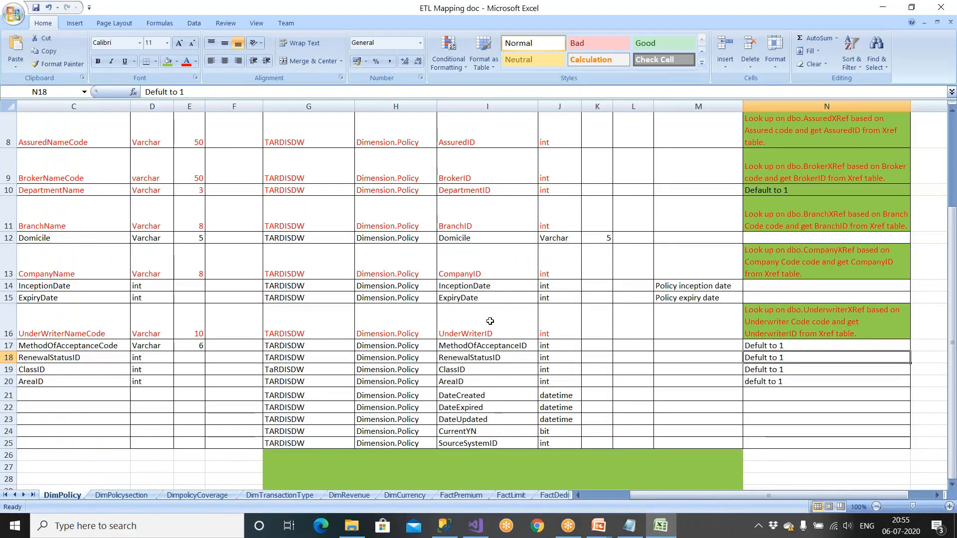
pyautogui.click(465, 371)
pyautogui.scroll(-1, 468, 384)
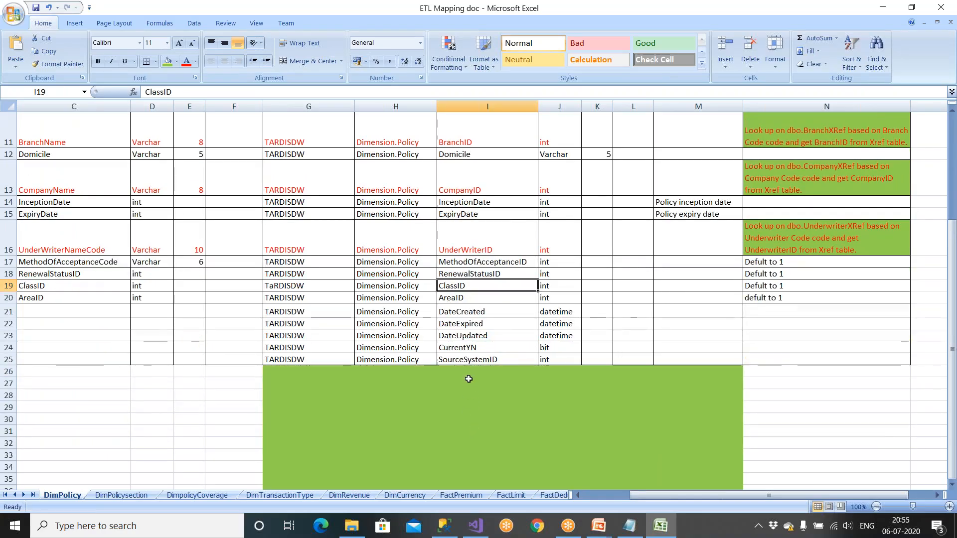
pyautogui.scroll(4, 461, 333)
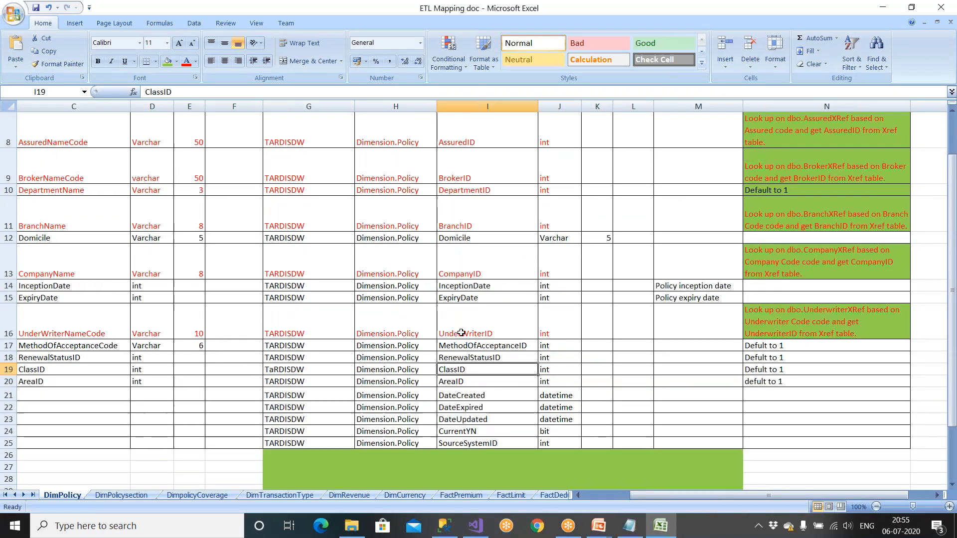
pyautogui.scroll(-4, 461, 332)
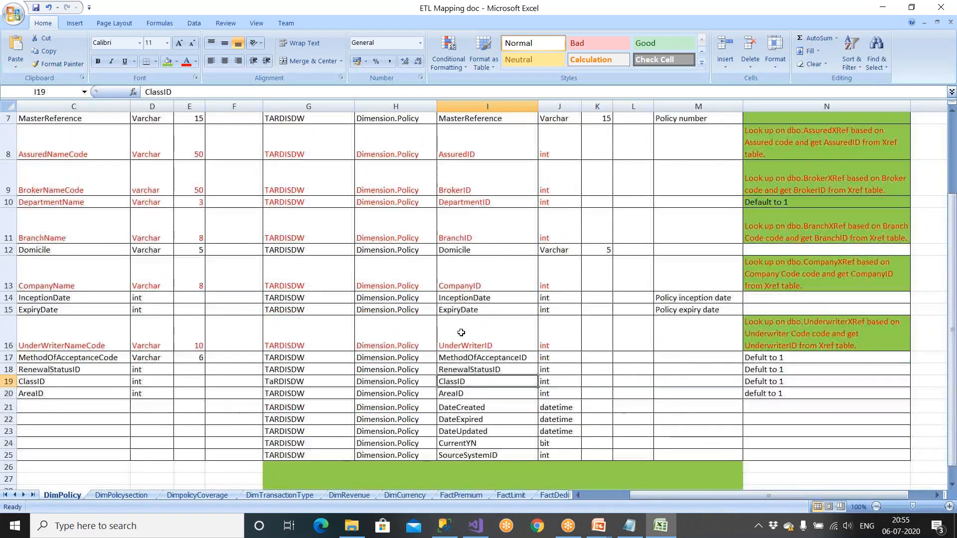
pyautogui.moveTo(463, 311); pyautogui.dragTo(463, 231)
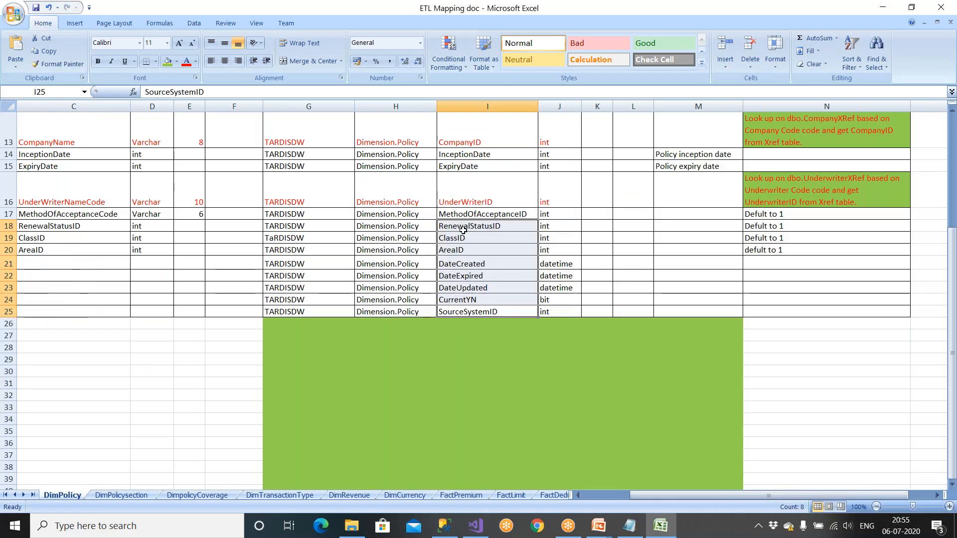
# Step: Inspect the RenewalStatusCode, DateCreated and DateExpired mappings in Visual Studio, and go back to the Excel mapping doc
pyautogui.click(475, 525)
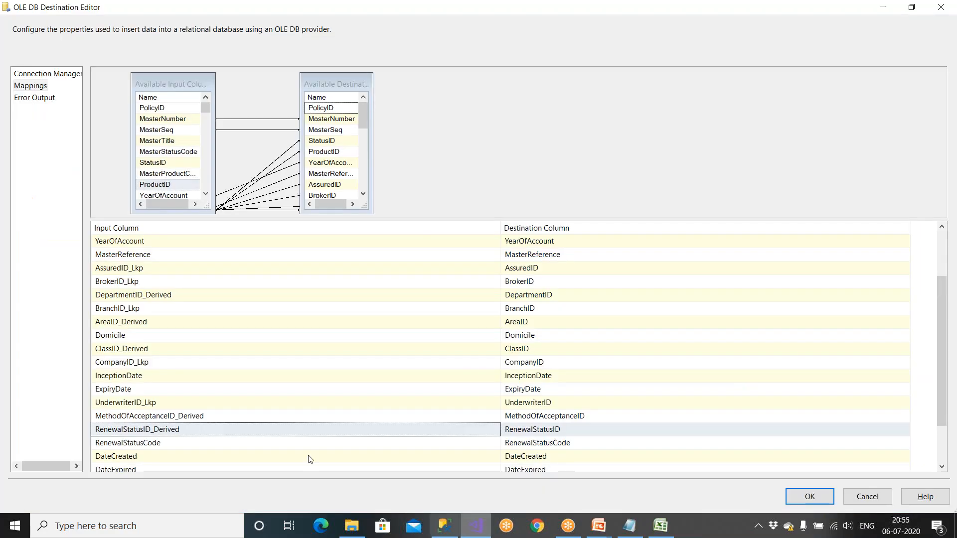
pyautogui.scroll(-4, 940, 468)
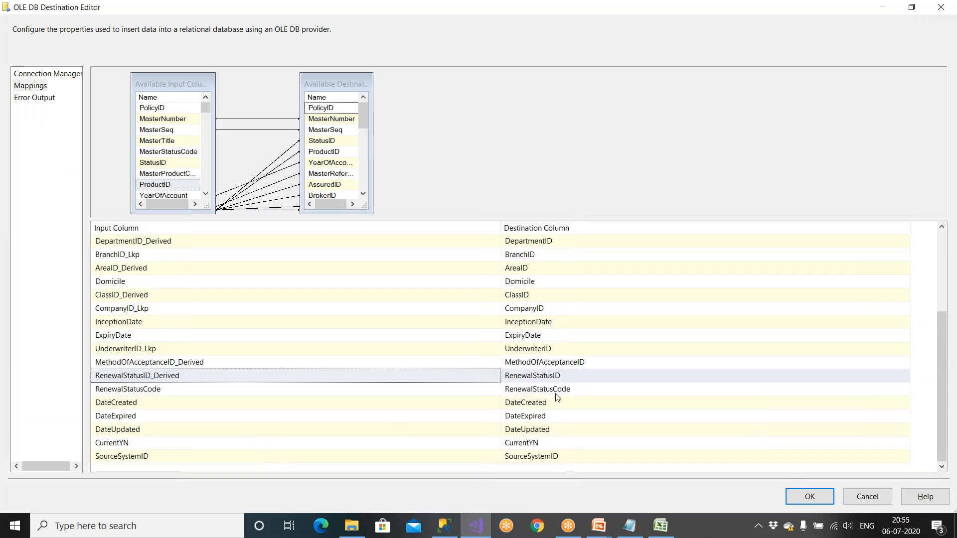
pyautogui.click(493, 390)
pyautogui.click(156, 407)
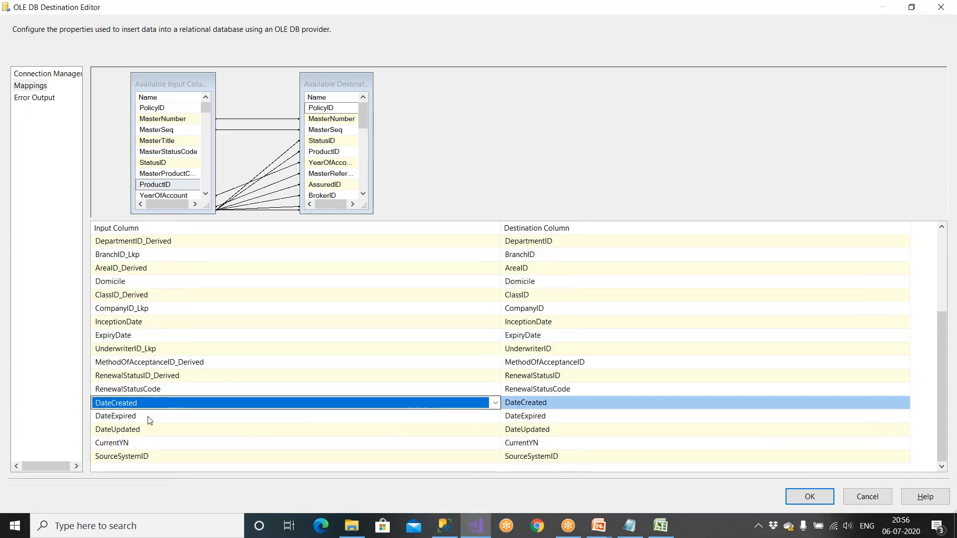
pyautogui.click(148, 418)
pyautogui.click(660, 526)
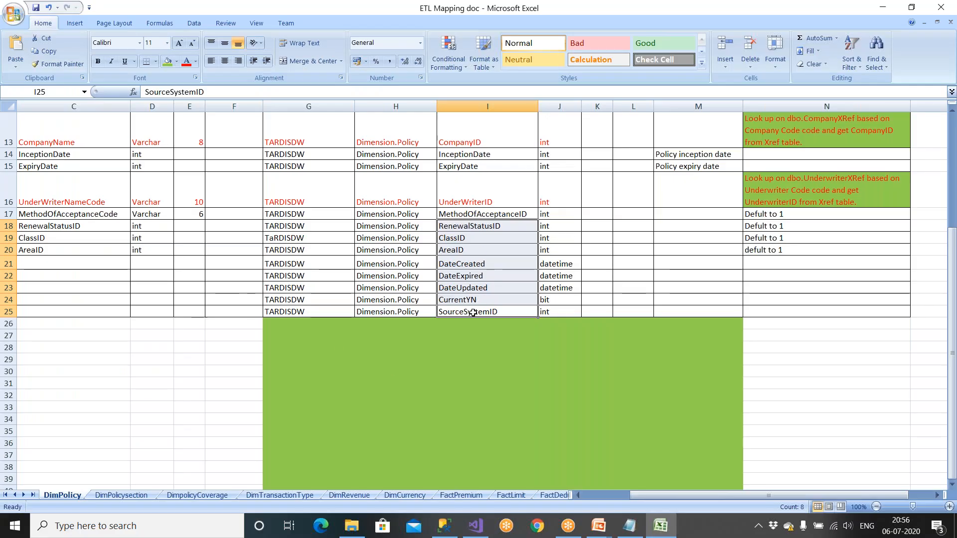
# Step: Review the destination columns from DateCreated to SourceSystemID on the DimPolicy mapping sheet
pyautogui.scroll(-2, 474, 312)
pyautogui.click(471, 144)
pyautogui.click(471, 156)
pyautogui.click(471, 168)
pyautogui.click(473, 181)
pyautogui.click(472, 193)
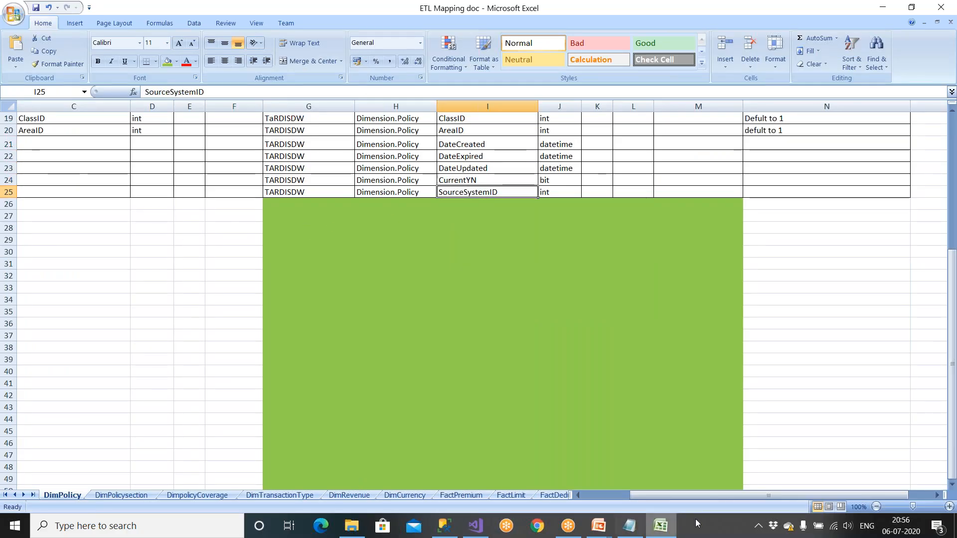
# Step: Check the source columns for the DateCreated to SourceSystemID rows, and return to Visual Studio
pyautogui.moveTo(617, 496); pyautogui.dragTo(593, 496)
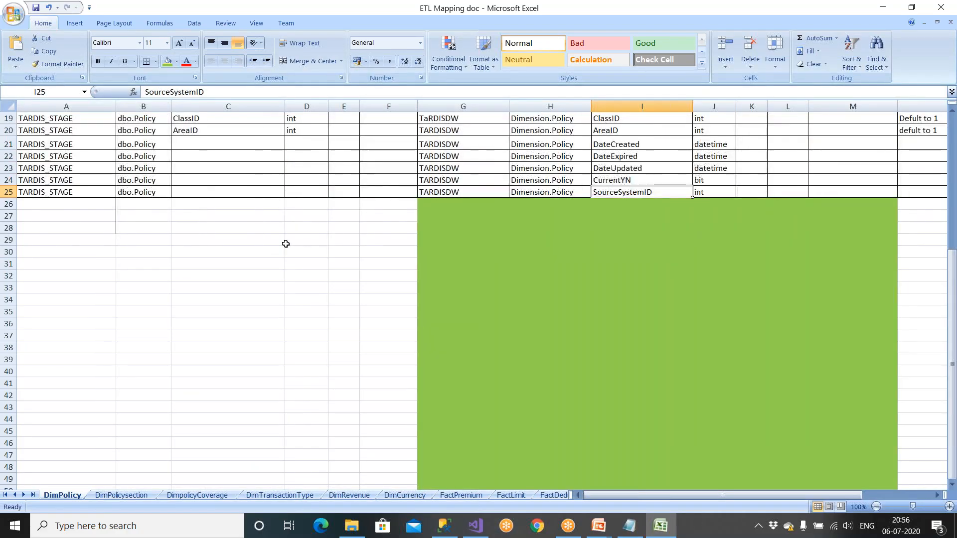
pyautogui.scroll(2, 286, 242)
pyautogui.moveTo(208, 266); pyautogui.dragTo(271, 312)
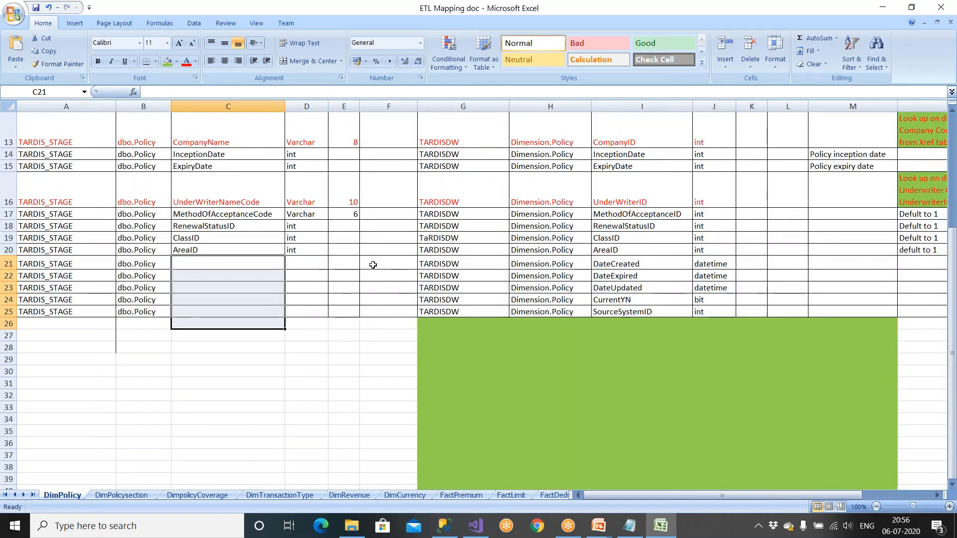
pyautogui.moveTo(374, 264); pyautogui.dragTo(389, 299)
pyautogui.moveTo(221, 269); pyautogui.dragTo(722, 315)
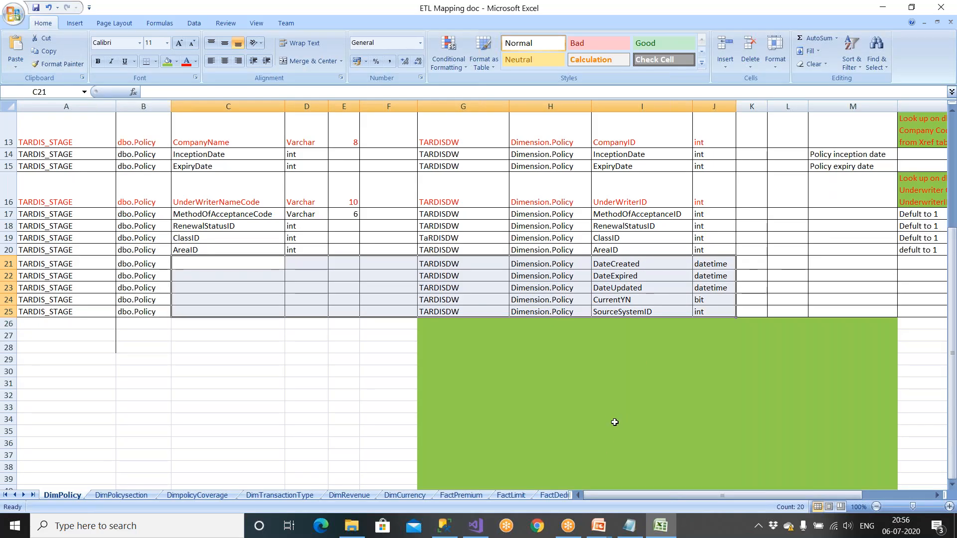
pyautogui.click(475, 525)
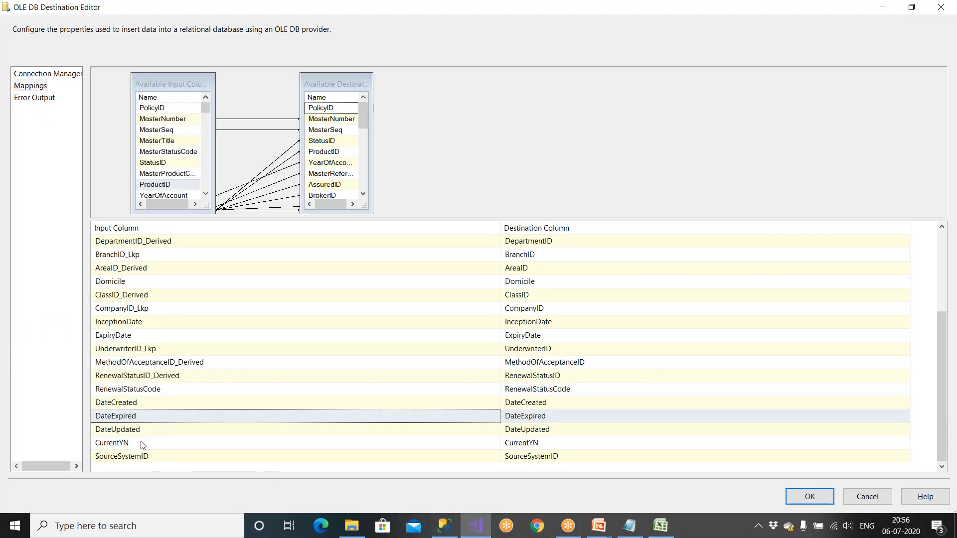
# Step: Set the input column of the DateExpired destination column to <ignore>
pyautogui.click(142, 420)
pyautogui.scroll(5, 141, 448)
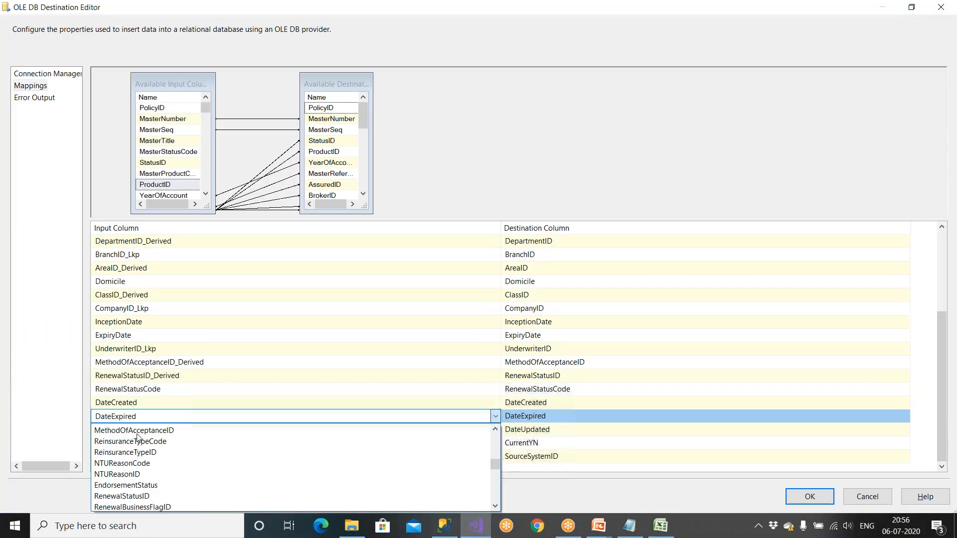
pyautogui.scroll(2, 139, 437)
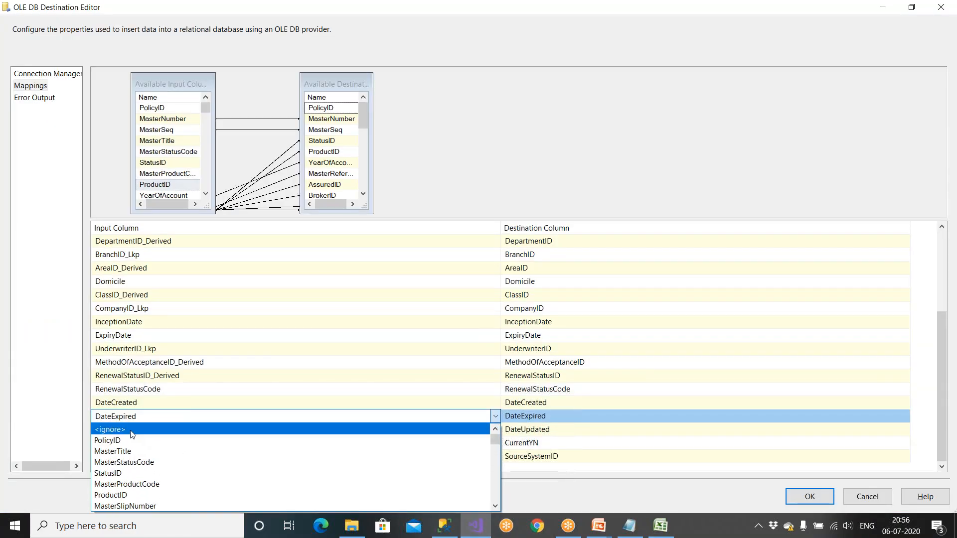
pyautogui.click(133, 430)
# Step: Map the DateExpired input column back to the DateExpired destination column
pyautogui.click(154, 417)
pyautogui.click(154, 401)
pyautogui.click(155, 404)
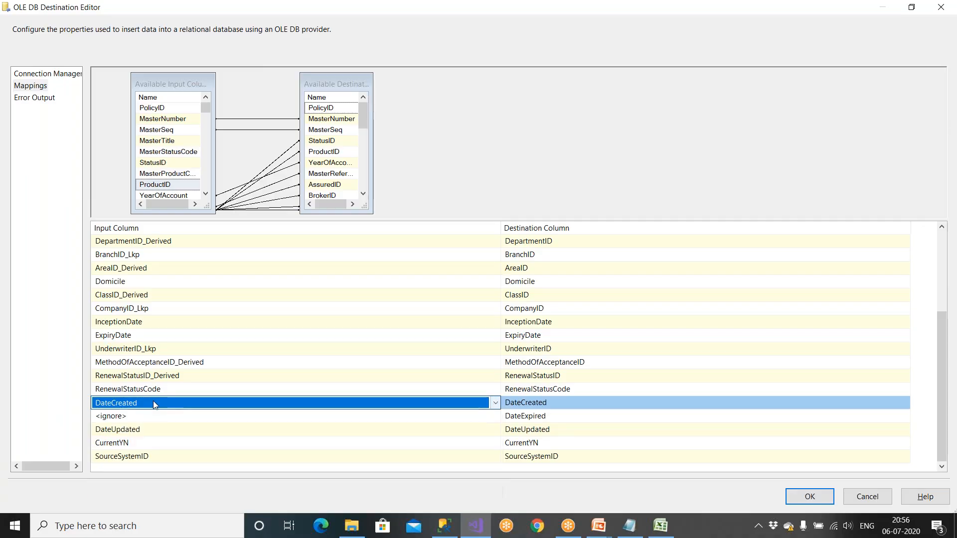
pyautogui.click(144, 416)
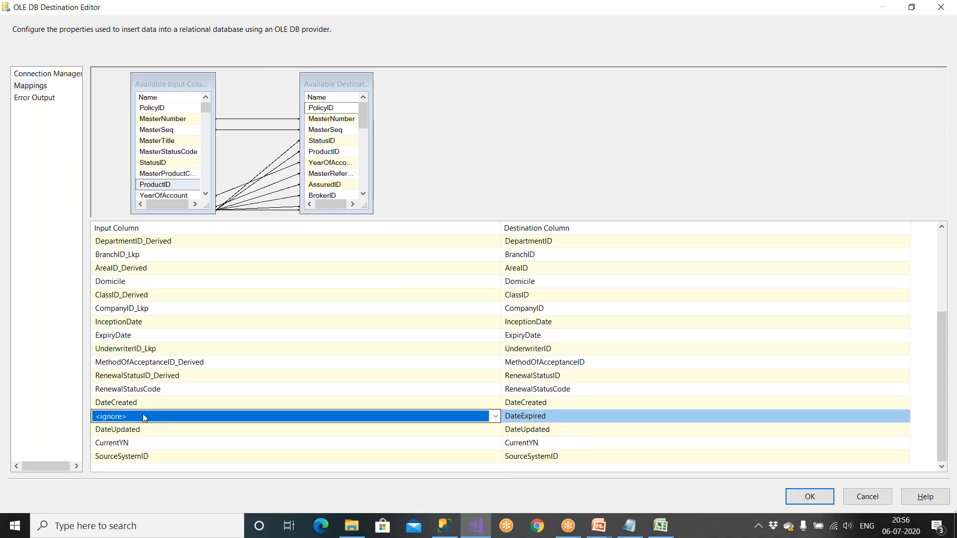
pyautogui.press('d')
pyautogui.press('d')
pyautogui.press('d')
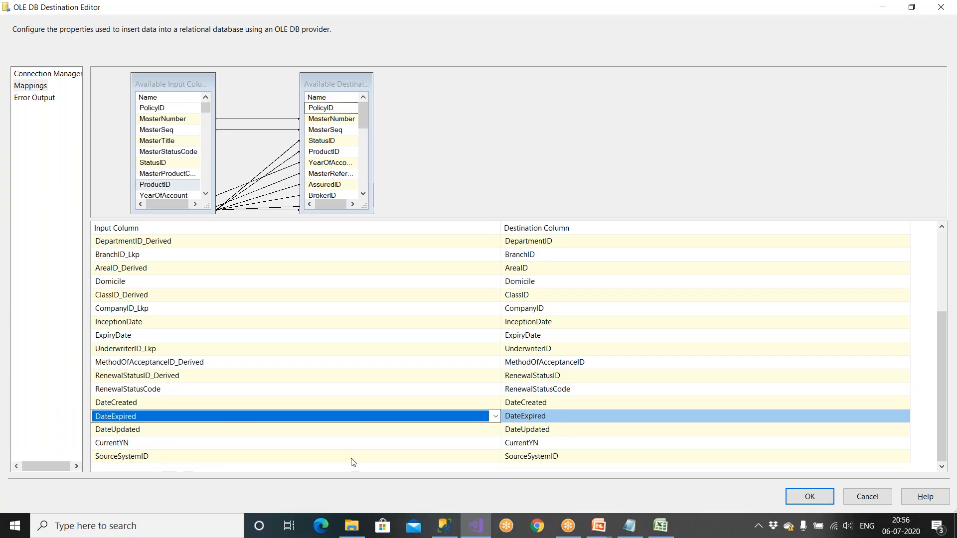
pyautogui.click(575, 11)
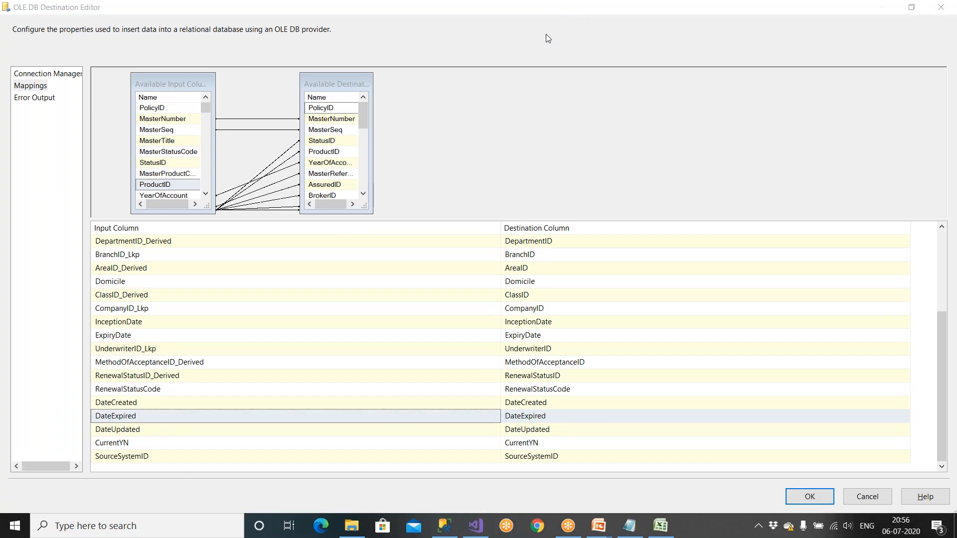
pyautogui.moveTo(144, 400)
pyautogui.mouseDown()
pyautogui.moveTo(101, 398)
pyautogui.moveTo(92, 452)
pyautogui.moveTo(134, 471)
pyautogui.moveTo(257, 468)
pyautogui.mouseUp()
pyautogui.moveTo(339, 462)
pyautogui.mouseDown()
pyautogui.moveTo(525, 461)
pyautogui.moveTo(600, 442)
pyautogui.moveTo(578, 393)
pyautogui.moveTo(537, 388)
pyautogui.moveTo(145, 398)
pyautogui.mouseUp()
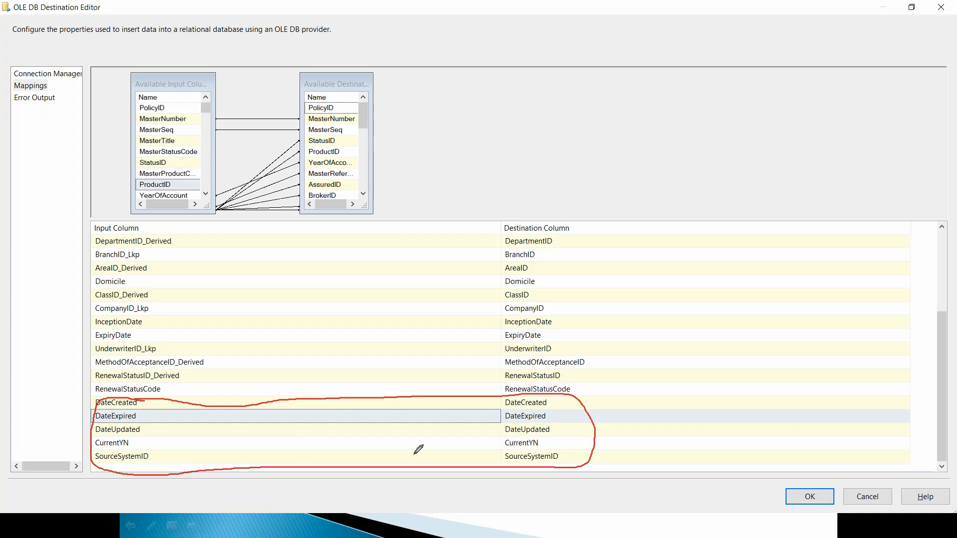
pyautogui.click(580, 9)
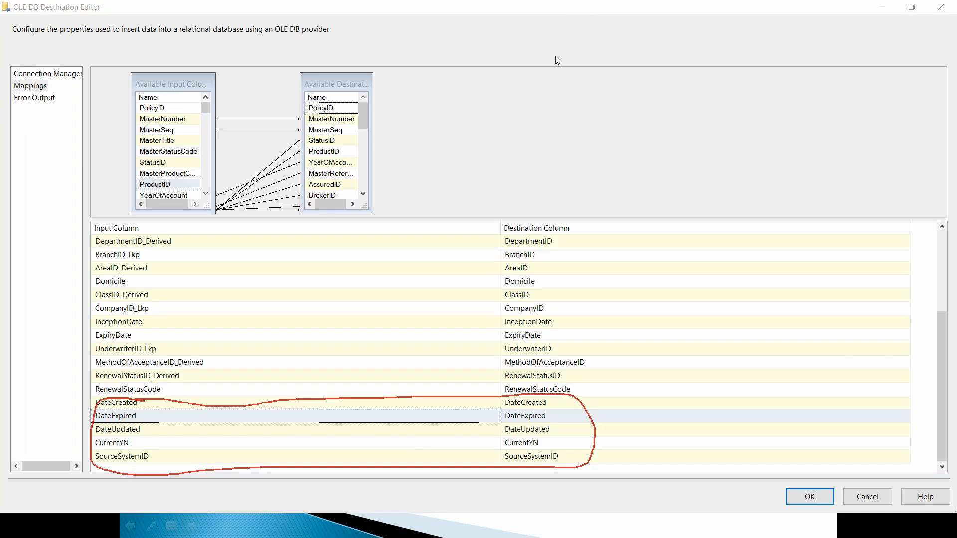
pyautogui.press('Escape')
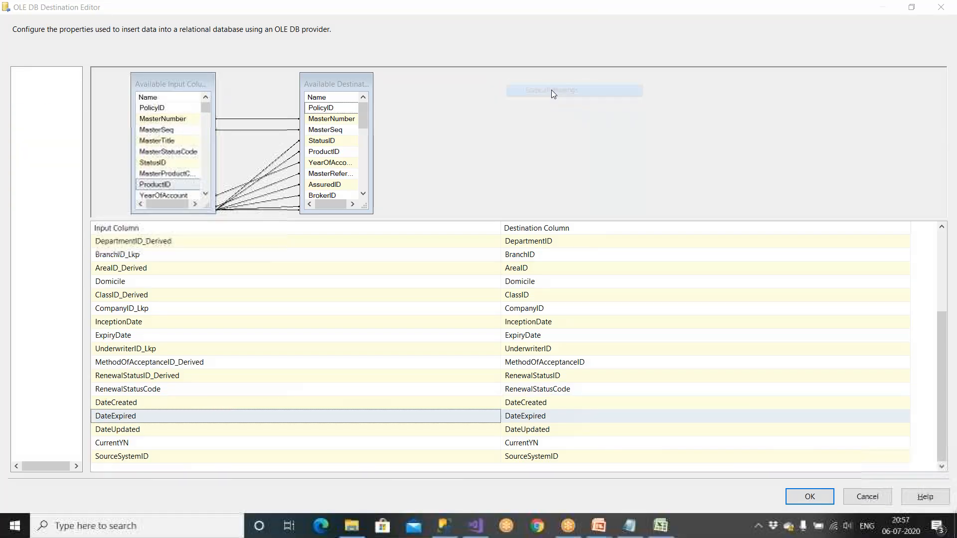
# Step: Accept the OLE DB destination's column mappings and save the DWH_LoadDimPolicy package
pyautogui.click(799, 497)
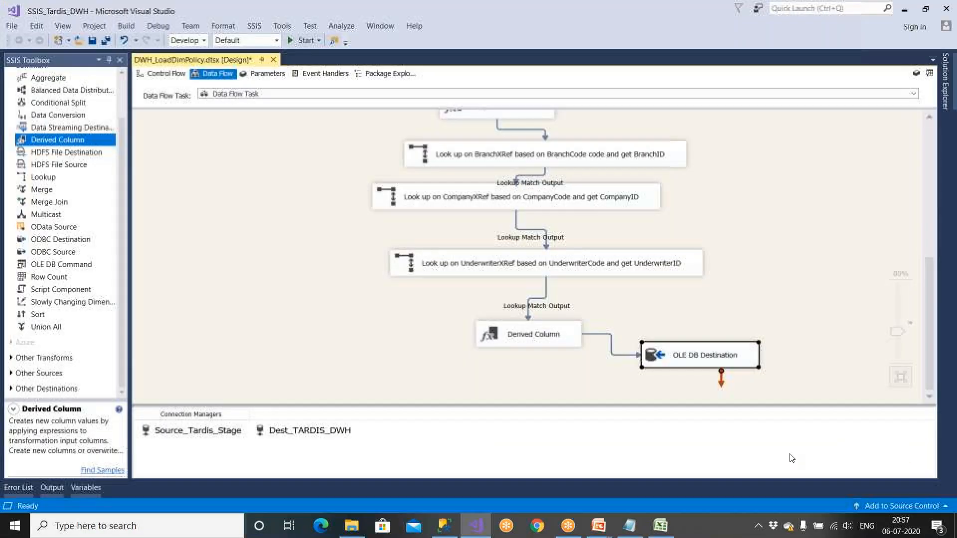
pyautogui.scroll(10, 837, 299)
pyautogui.hotkey('ctrl', 's')
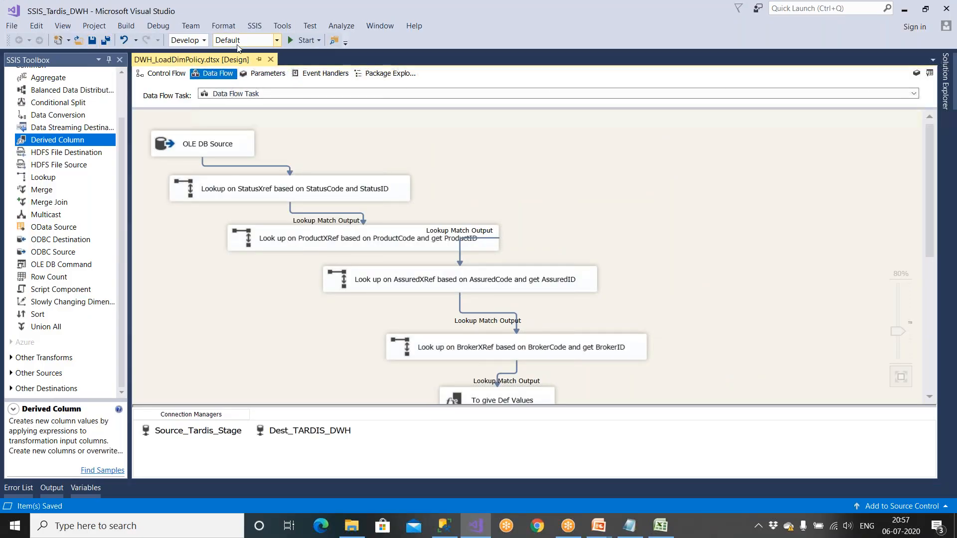
# Step: Apply Auto Layout to the data flow diagram and check the arrangement down to the destination
pyautogui.click(226, 27)
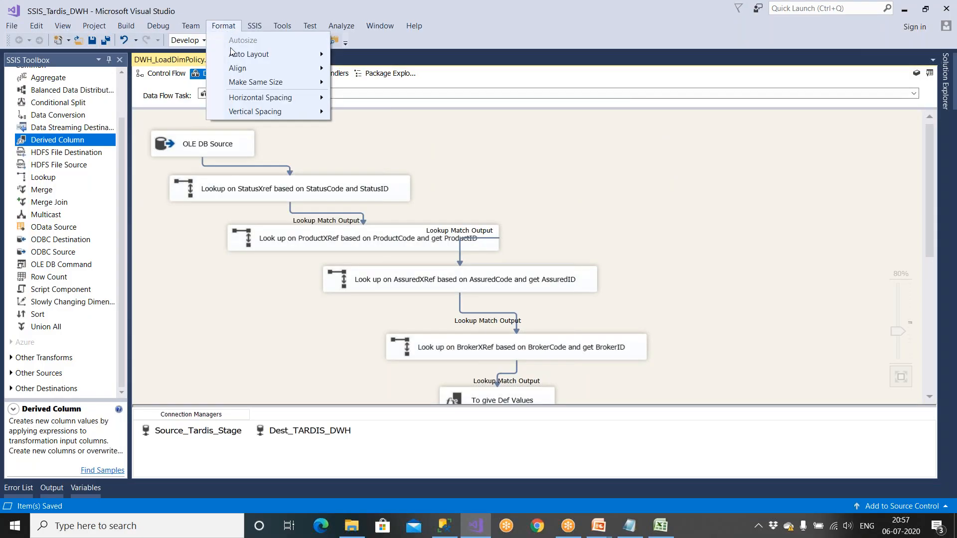
pyautogui.moveTo(283, 56)
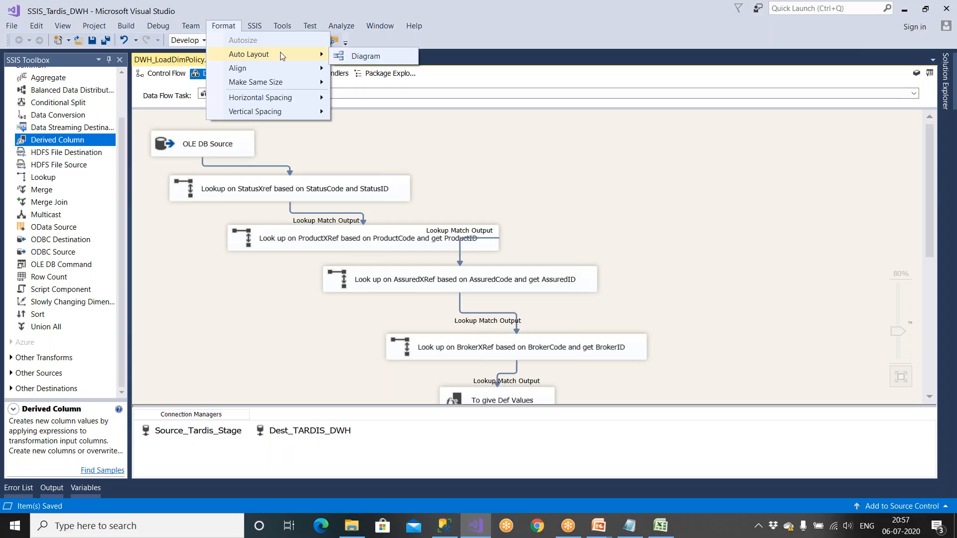
pyautogui.click(355, 57)
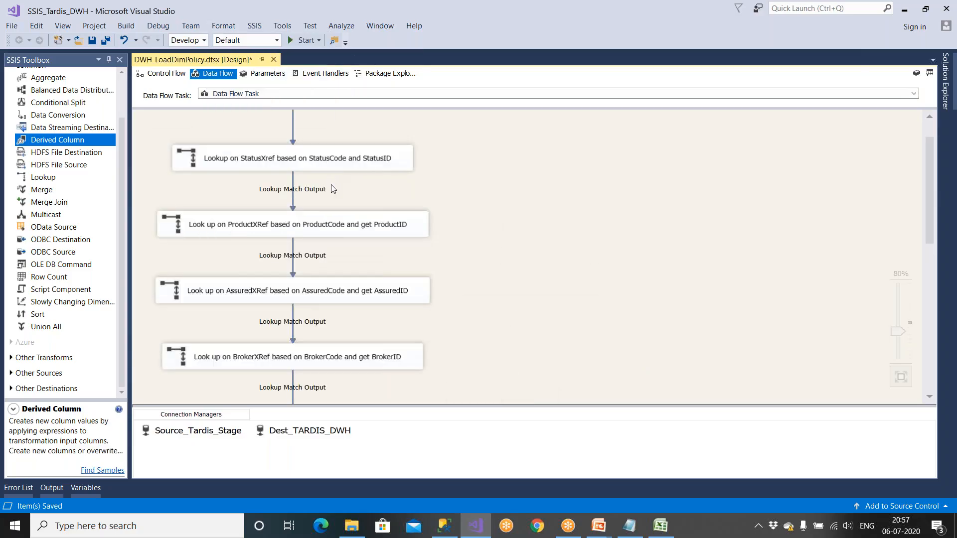
pyautogui.scroll(-10, 333, 188)
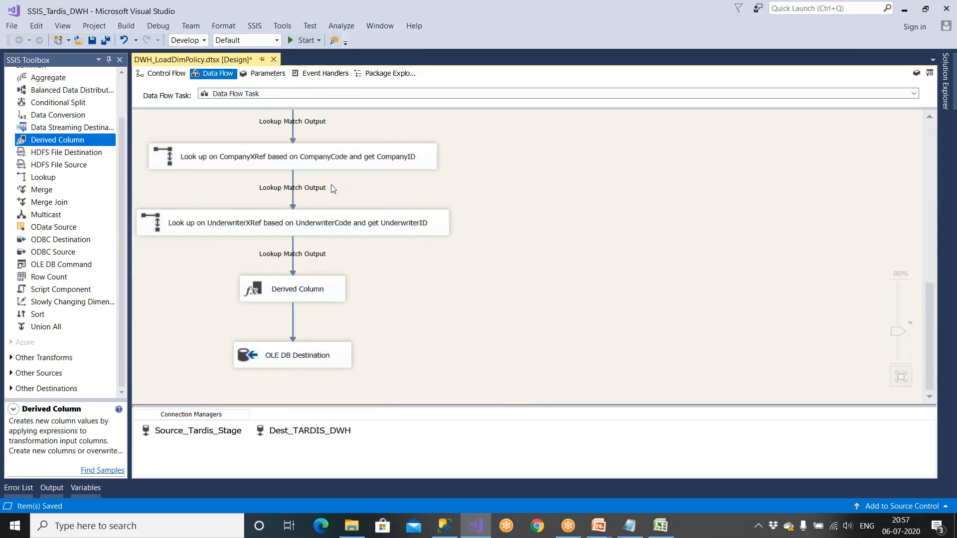
# Step: Rename the OLE DB Destination component as "Loading DimPolicy"
pyautogui.click(331, 359)
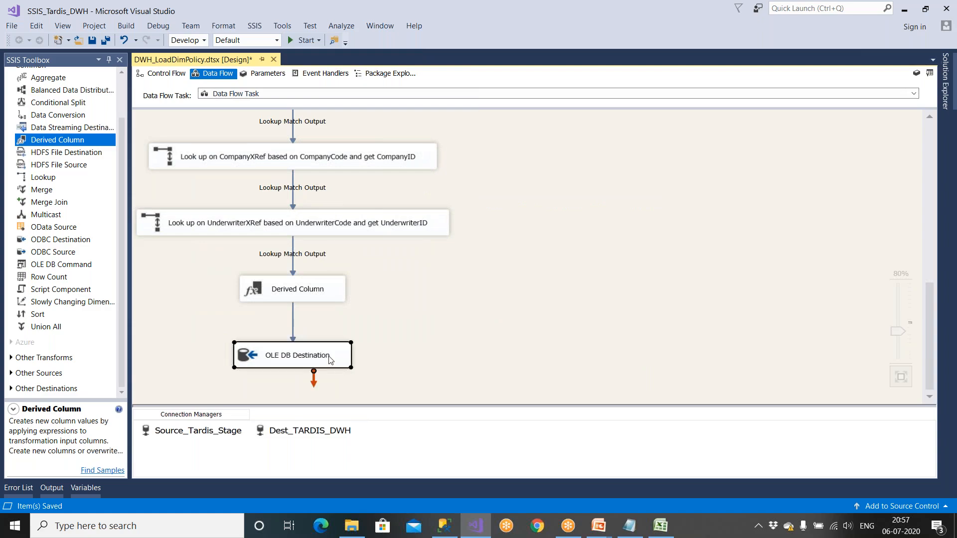
pyautogui.rightClick(329, 359)
pyautogui.click(379, 333)
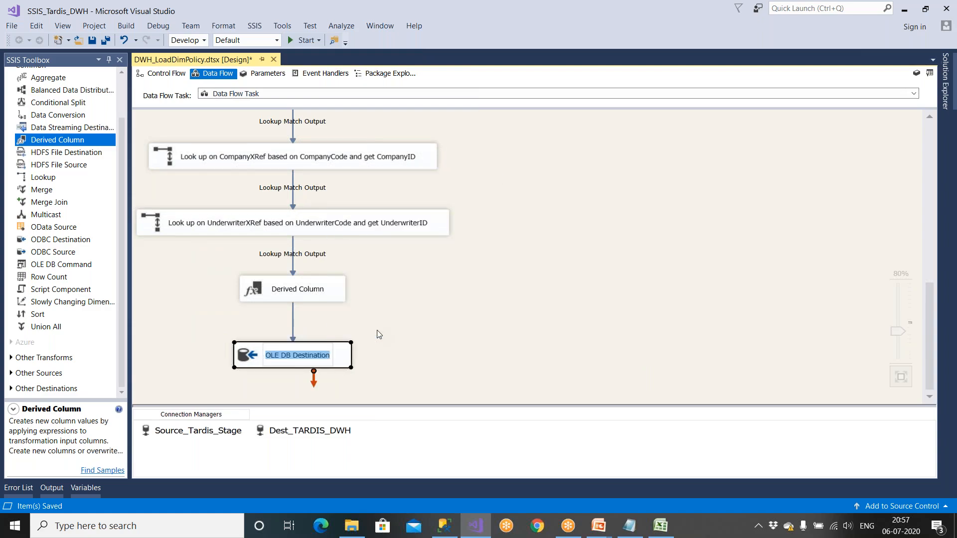
pyautogui.write('Loading ')
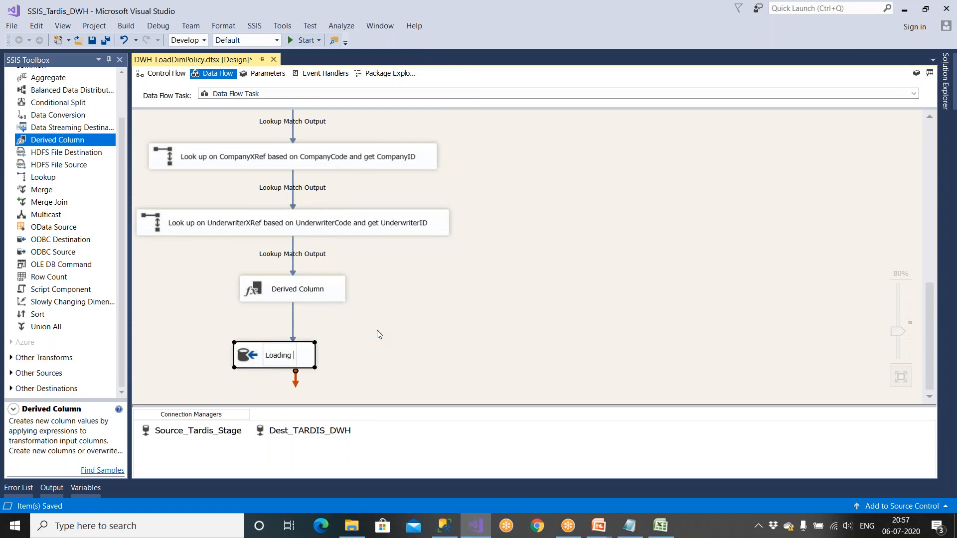
pyautogui.write('DimP')
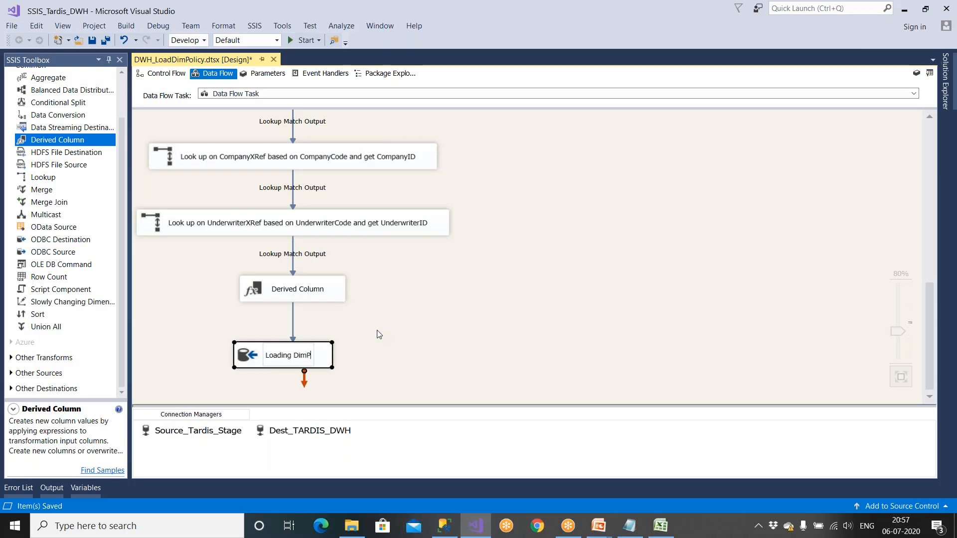
pyautogui.write('olci')
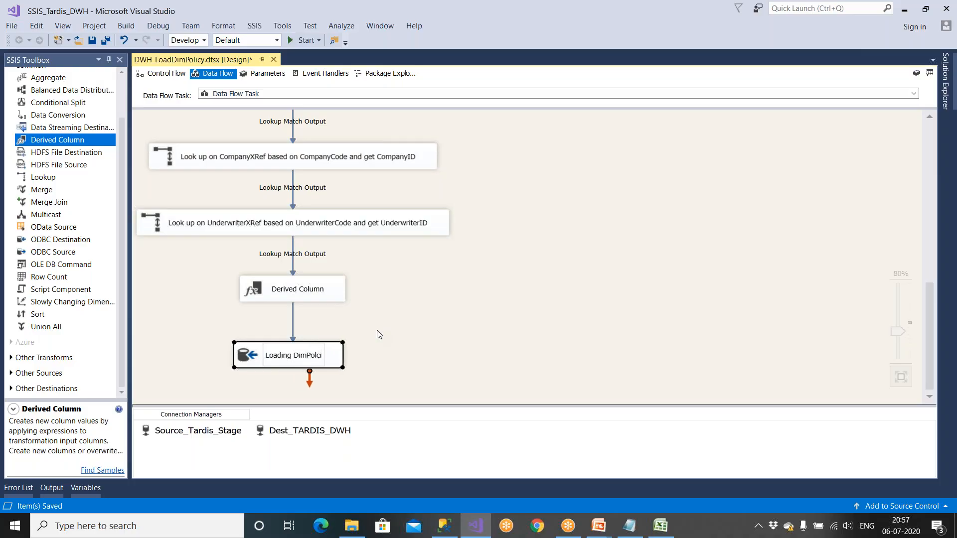
pyautogui.press('BackSpace')
pyautogui.press('BackSpace')
pyautogui.write('icy')
pyautogui.press('Return')
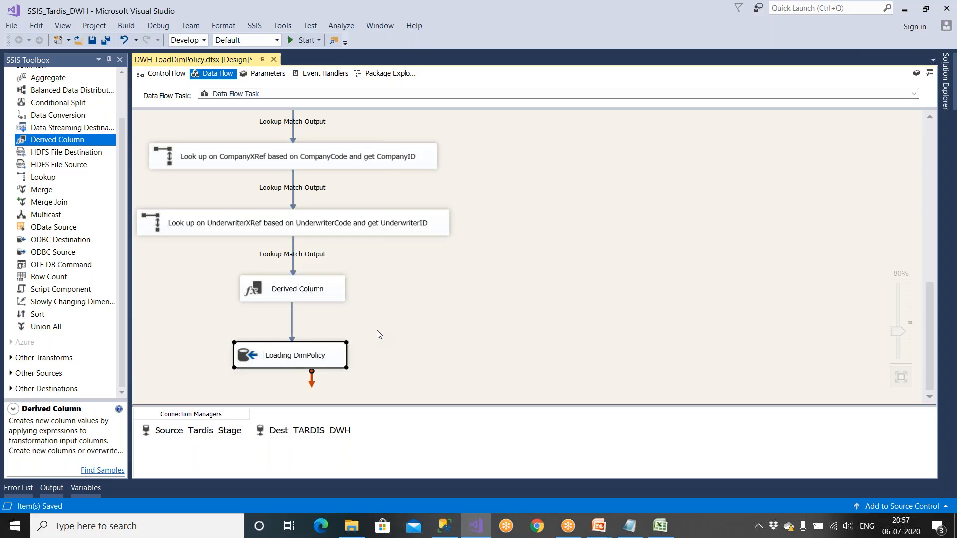
# Step: Save the package and reapply Auto Layout to the data flow diagram with the renamed destination
pyautogui.click(179, 74)
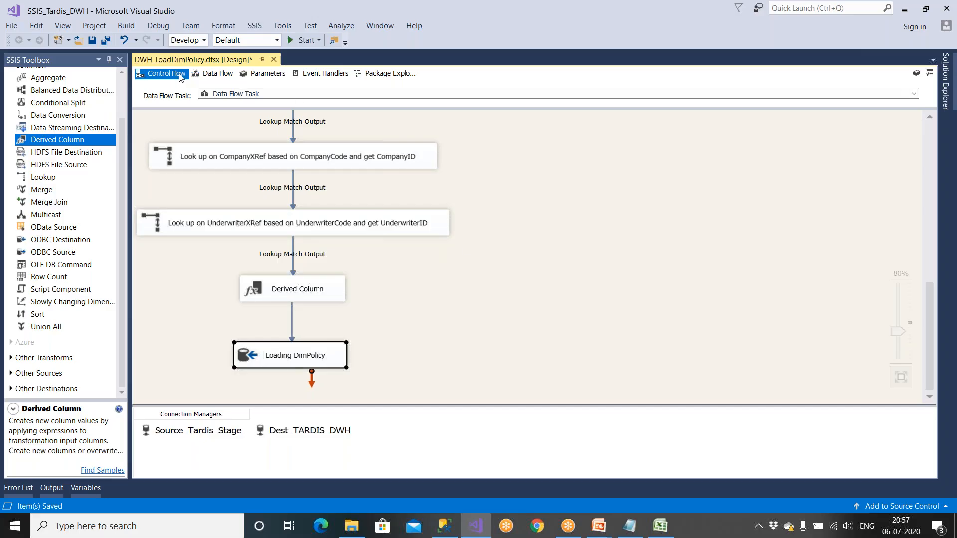
pyautogui.click(209, 74)
pyautogui.hotkey('ctrl', 's')
pyautogui.scroll(8, 219, 207)
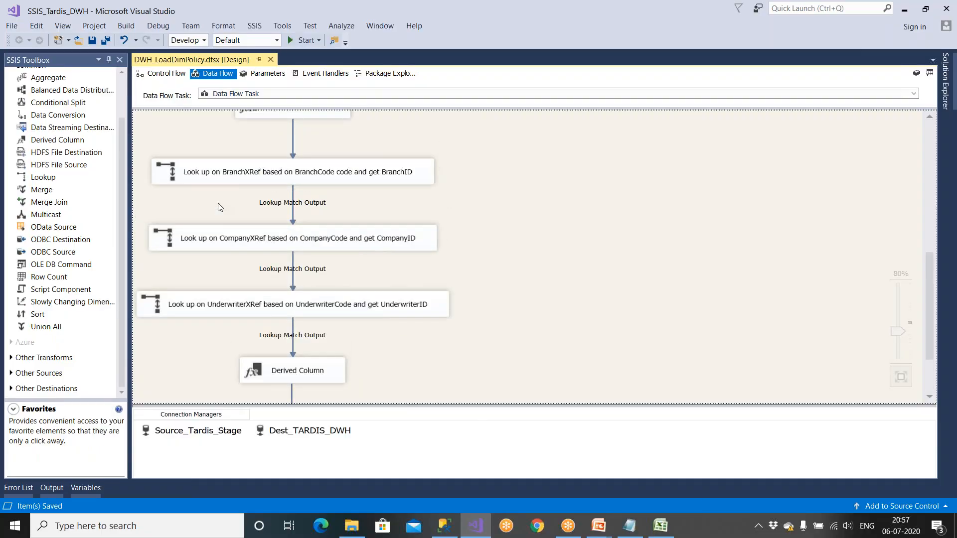
pyautogui.click(222, 26)
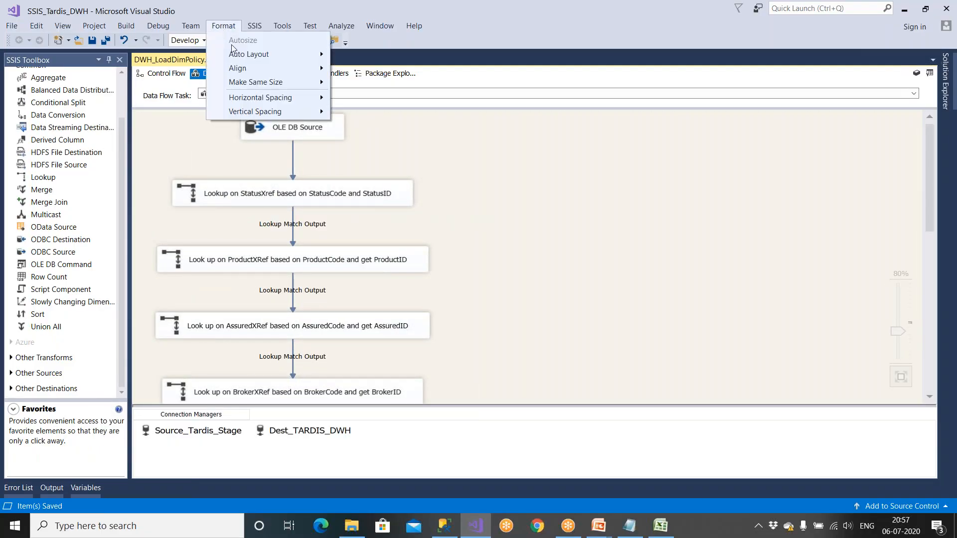
pyautogui.moveTo(236, 52)
pyautogui.click(353, 60)
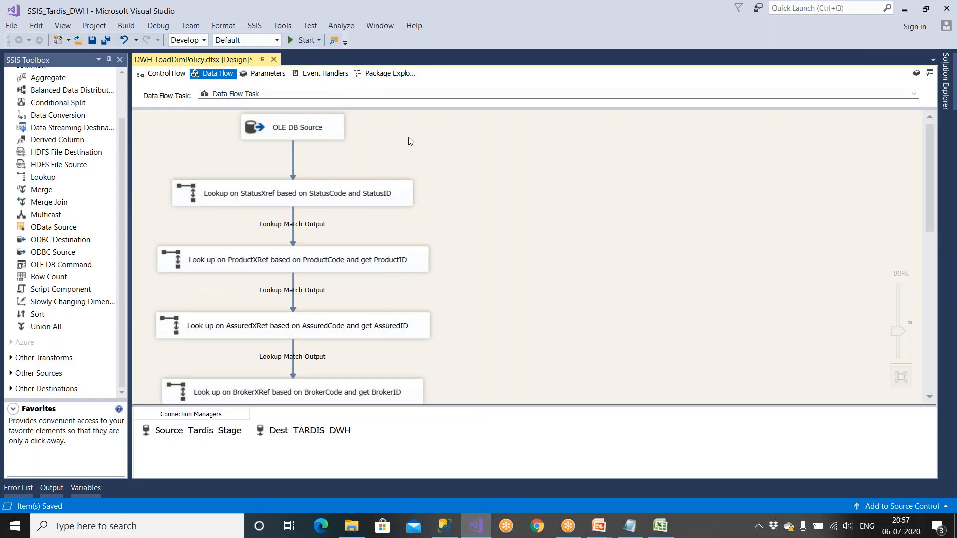
pyautogui.scroll(-10, 414, 189)
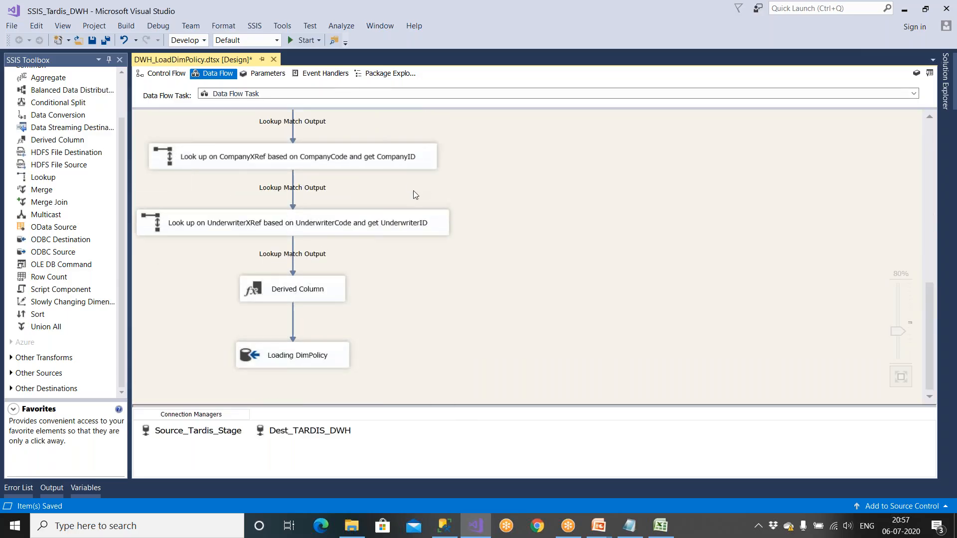
# Step: Move the StatusXref, ProductXRef, AssuredXRef and BrokerXRef lookups and To give Def Values into a separate column beside the OLE DB Source
pyautogui.scroll(10, 413, 190)
pyautogui.moveTo(357, 194); pyautogui.dragTo(573, 150)
pyautogui.moveTo(399, 258); pyautogui.dragTo(664, 200)
pyautogui.moveTo(410, 324); pyautogui.dragTo(683, 257)
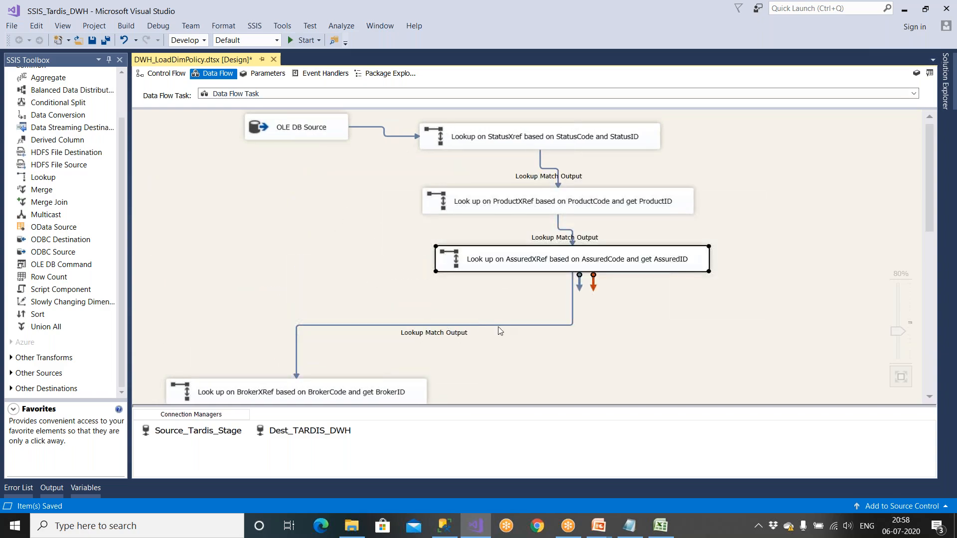
pyautogui.moveTo(381, 395); pyautogui.dragTo(651, 334)
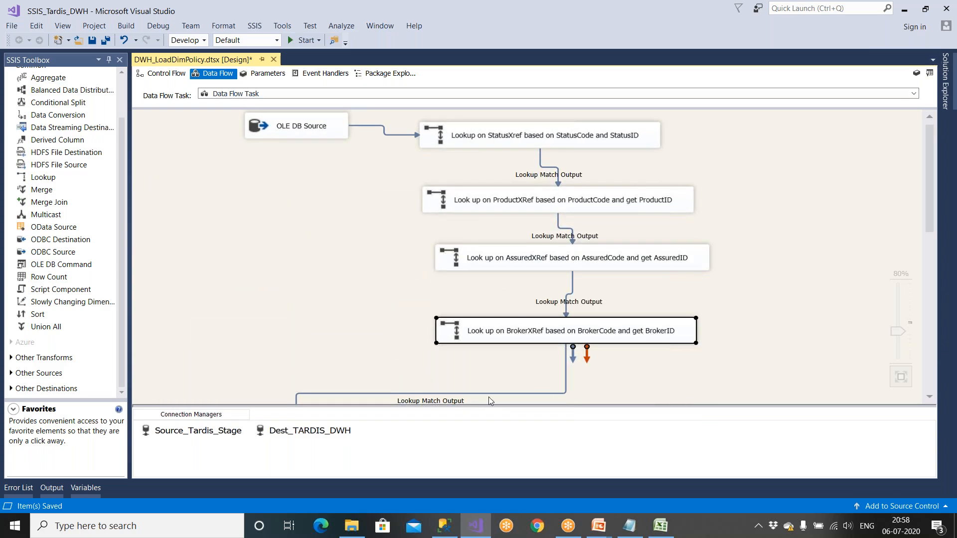
pyautogui.scroll(-5, 299, 384)
pyautogui.moveTo(301, 339); pyautogui.dragTo(599, 262)
# Step: Move the BranchXRef lookup up beside the ProductXRef lookup, below the OLE DB Source
pyautogui.moveTo(376, 398); pyautogui.dragTo(362, 215)
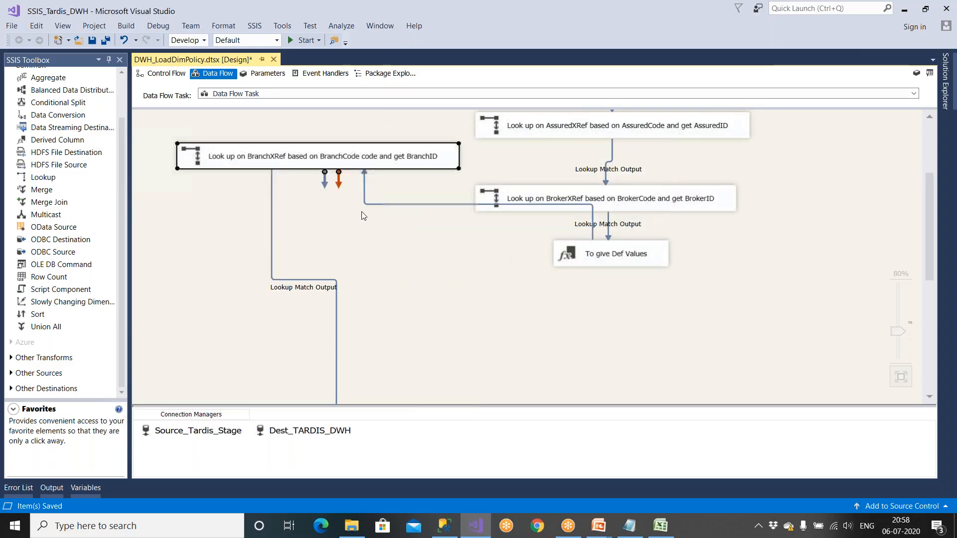
pyautogui.scroll(5, 363, 215)
pyautogui.moveTo(361, 280); pyautogui.dragTo(344, 192)
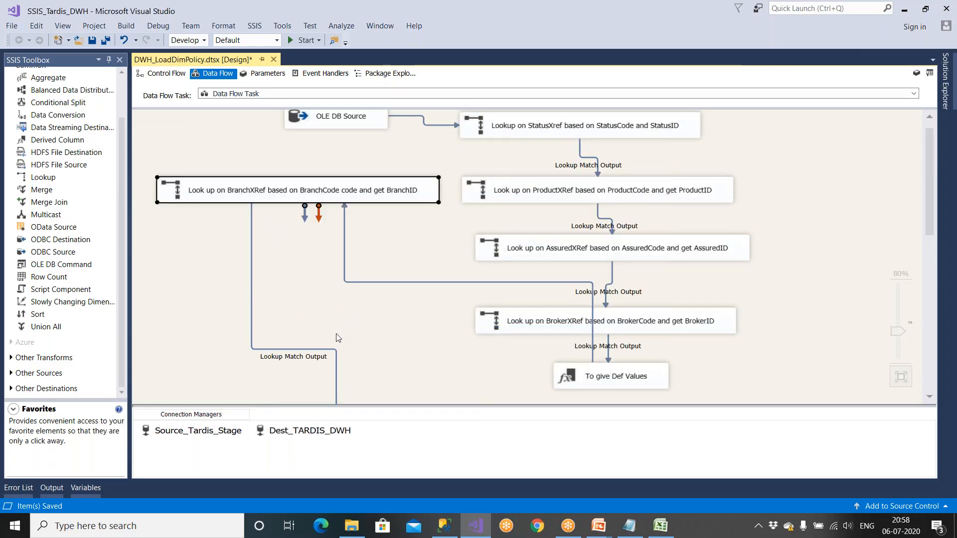
# Step: Move the CompanyXRef and UnderwriterXRef lookups, Derived Column and Loading DimPolicy up to close the gaps in their column
pyautogui.scroll(-7, 338, 338)
pyautogui.moveTo(348, 295); pyautogui.dragTo(345, 163)
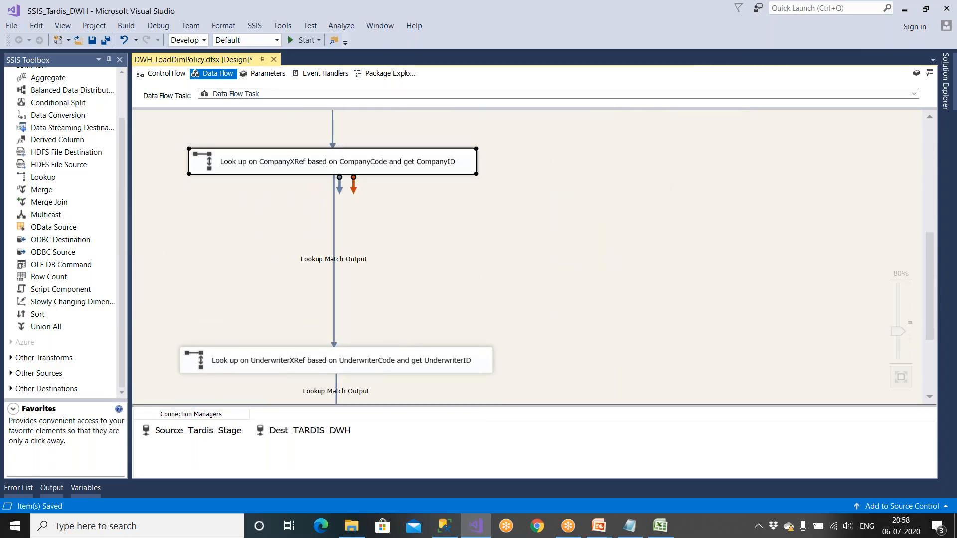
pyautogui.moveTo(355, 361); pyautogui.dragTo(357, 222)
pyautogui.scroll(-3, 337, 379)
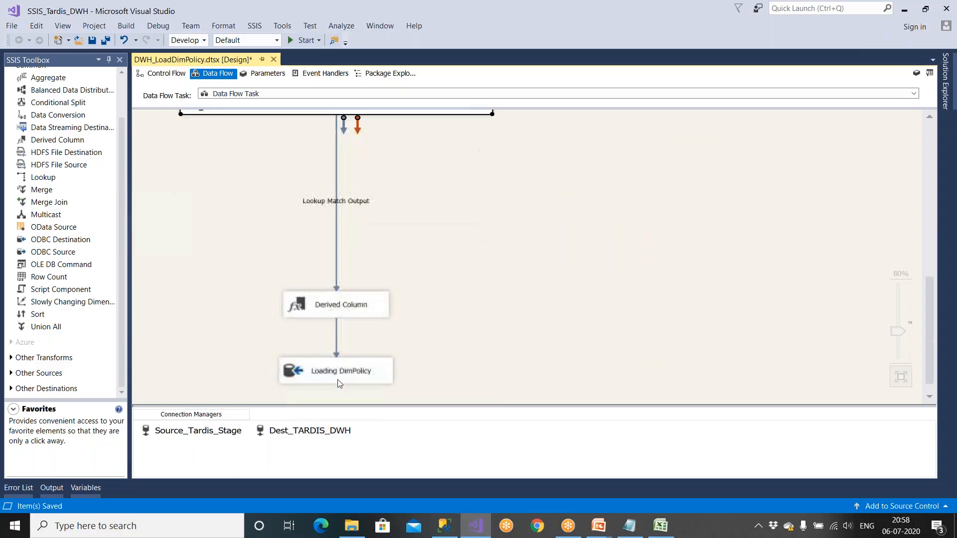
pyautogui.moveTo(336, 305); pyautogui.dragTo(334, 166)
pyautogui.moveTo(330, 372); pyautogui.dragTo(335, 227)
# Step: Stack CompanyXRef, UnderwriterXRef, Derived Column and Loading DimPolicy more compactly, closer beneath the BranchXRef lookup
pyautogui.scroll(6, 335, 229)
pyautogui.moveTo(334, 289); pyautogui.dragTo(315, 139)
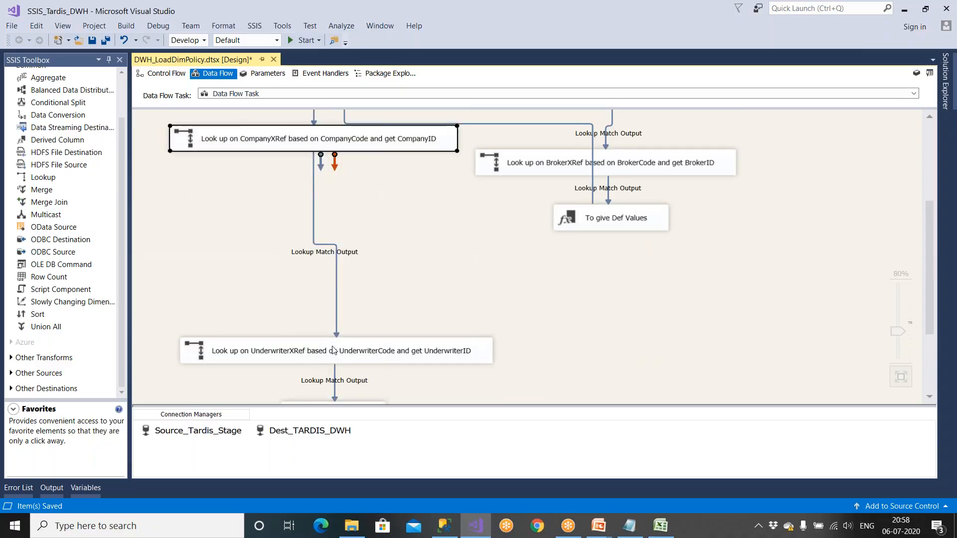
pyautogui.scroll(2, 334, 359)
pyautogui.moveTo(334, 390); pyautogui.dragTo(335, 233)
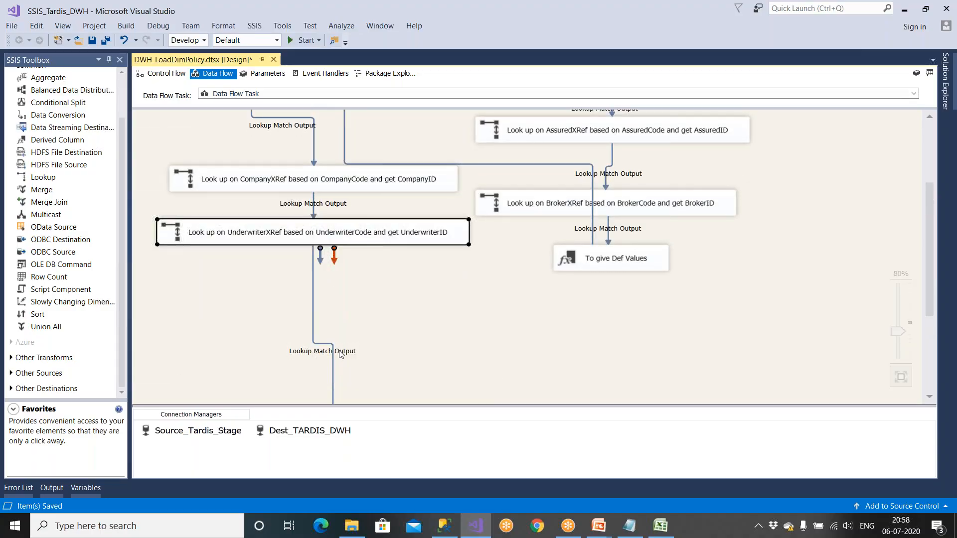
pyautogui.scroll(-6, 339, 349)
pyautogui.moveTo(339, 339); pyautogui.dragTo(335, 169)
pyautogui.moveTo(355, 392); pyautogui.dragTo(352, 204)
pyautogui.scroll(10, 584, 232)
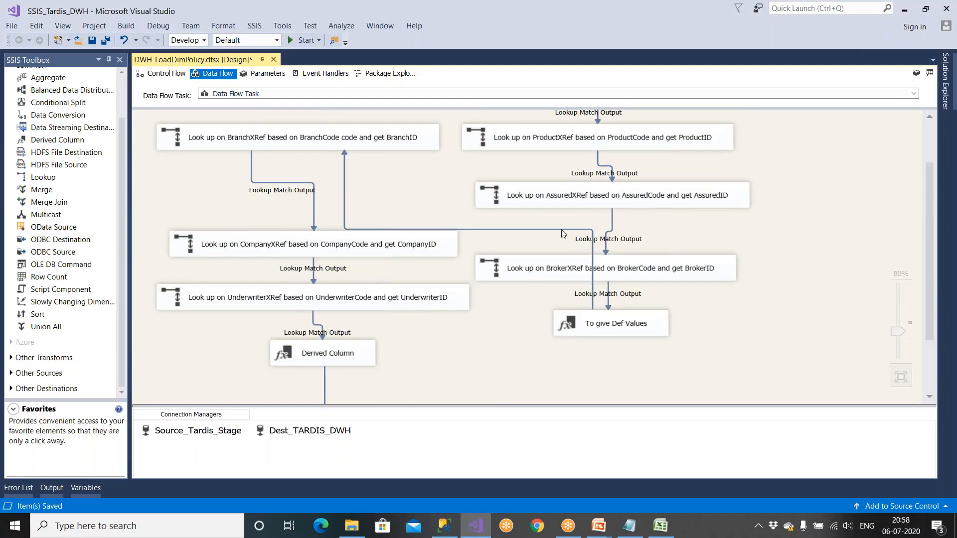
# Step: Shift the ProductXRef, AssuredXRef and BrokerXRef lookups farther away from the BranchXRef column
pyautogui.moveTo(625, 145); pyautogui.dragTo(693, 151)
pyautogui.click(697, 199)
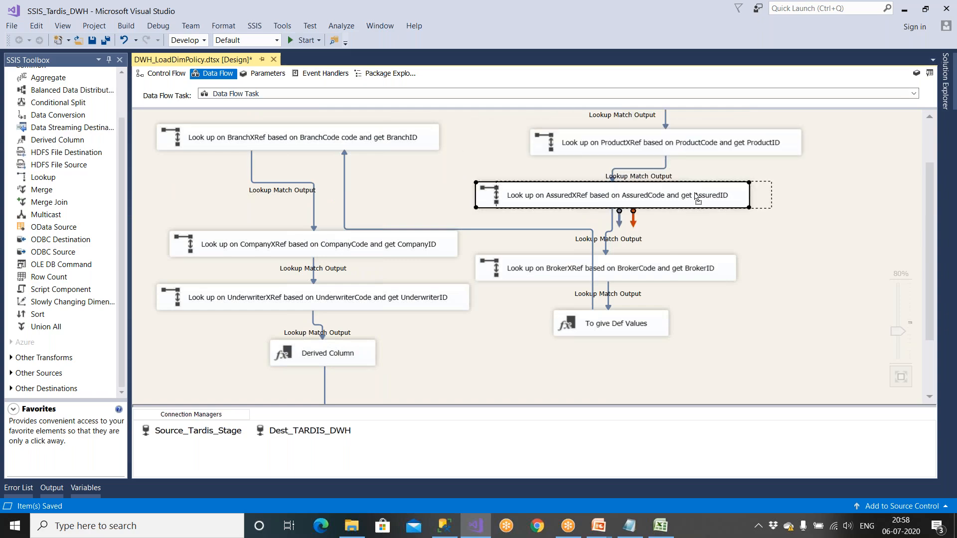
pyautogui.moveTo(696, 199); pyautogui.dragTo(762, 198)
pyautogui.moveTo(648, 269); pyautogui.dragTo(736, 266)
pyautogui.moveTo(661, 270); pyautogui.dragTo(723, 265)
pyautogui.moveTo(691, 201); pyautogui.dragTo(722, 200)
pyautogui.moveTo(711, 139); pyautogui.dragTo(771, 153)
# Step: Line up the StatusXref lookup above ProductXRef, tighten the spacing of the lookups below, and place To give Def Values beneath BrokerXRef
pyautogui.scroll(2, 702, 284)
pyautogui.moveTo(608, 144); pyautogui.dragTo(712, 147)
pyautogui.moveTo(629, 214); pyautogui.dragTo(623, 191)
pyautogui.moveTo(635, 262); pyautogui.dragTo(641, 238)
pyautogui.moveTo(686, 324); pyautogui.dragTo(689, 297)
pyautogui.moveTo(658, 391); pyautogui.dragTo(750, 373)
pyautogui.moveTo(662, 363); pyautogui.dragTo(576, 366)
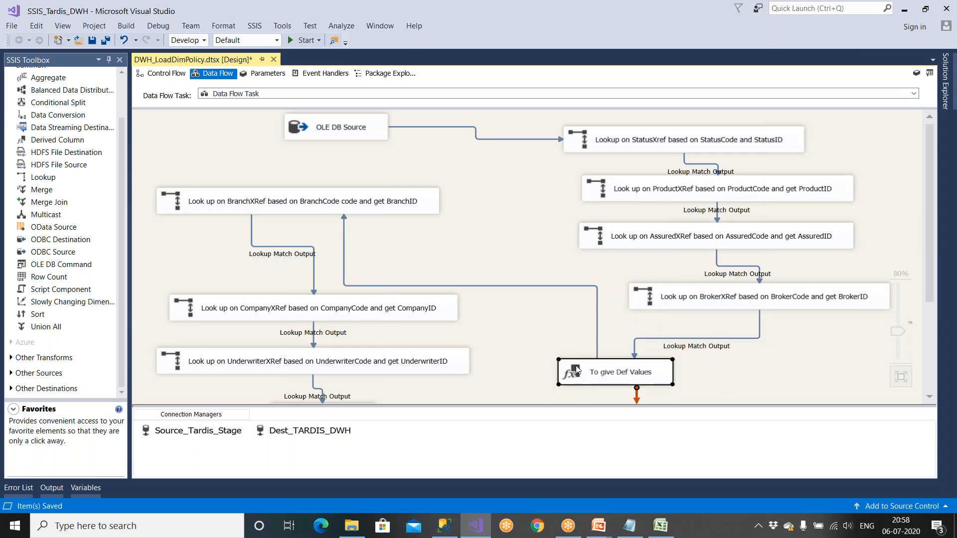
# Step: Raise the BranchXRef, CompanyXRef and UnderwriterXRef lookups and the Derived Column slightly within their column
pyautogui.scroll(-2, 657, 340)
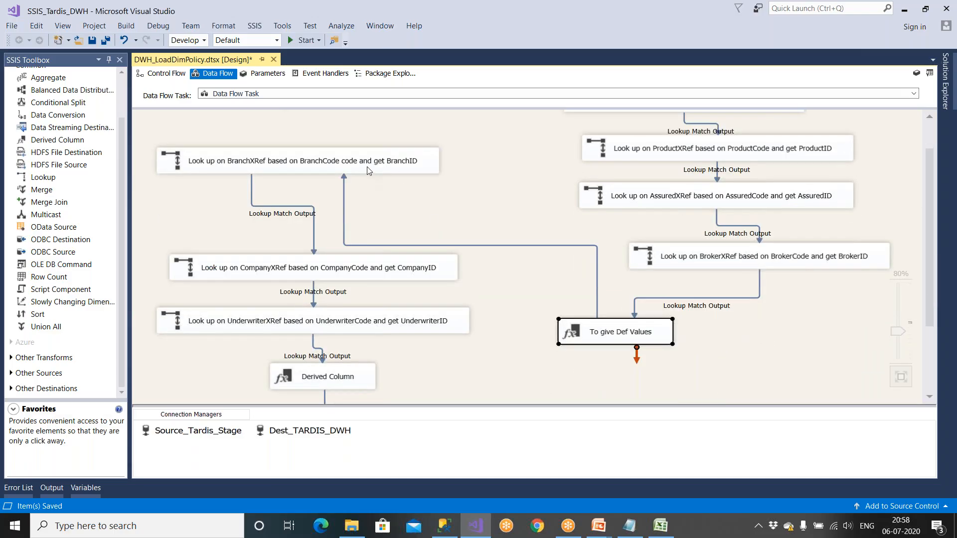
pyautogui.scroll(-2, 282, 298)
pyautogui.scroll(2, 282, 298)
pyautogui.moveTo(310, 159); pyautogui.dragTo(315, 145)
pyautogui.moveTo(314, 260); pyautogui.dragTo(316, 231)
pyautogui.moveTo(319, 311); pyautogui.dragTo(321, 282)
pyautogui.moveTo(322, 380); pyautogui.dragTo(323, 354)
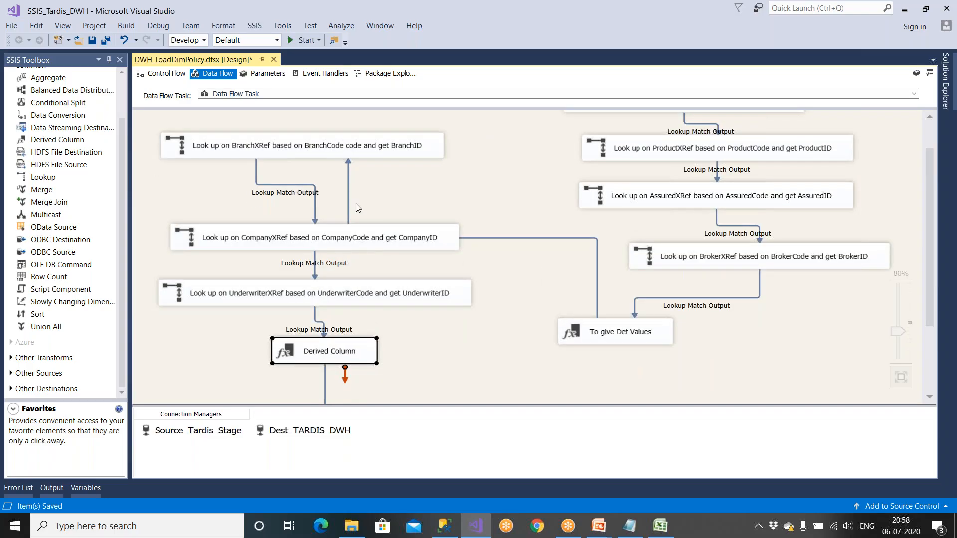
# Step: Move the BranchXRef lookup toward the ProductXRef column, reposition CompanyXRef, UnderwriterXRef and Derived Column below it, and save the package
pyautogui.moveTo(422, 153); pyautogui.dragTo(487, 141)
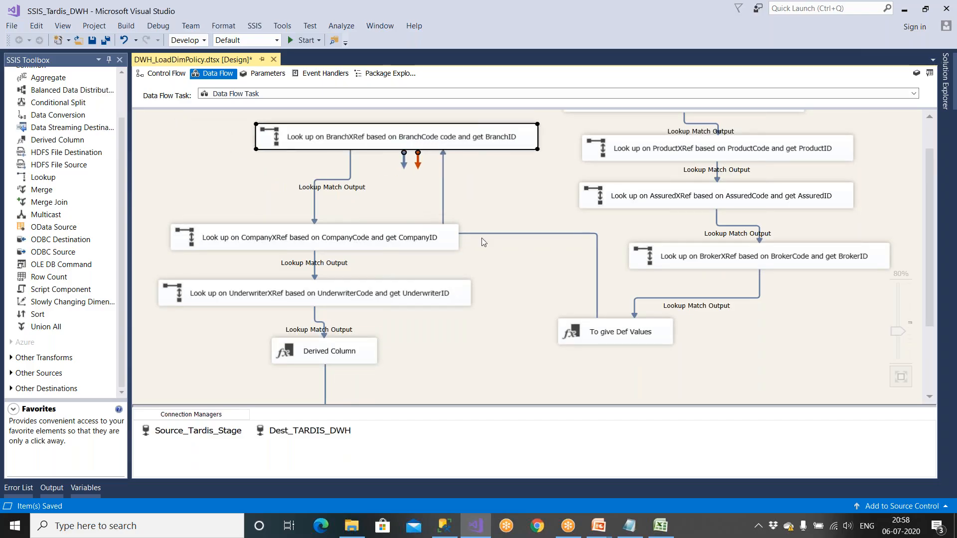
pyautogui.moveTo(421, 240); pyautogui.dragTo(404, 258)
pyautogui.moveTo(413, 299); pyautogui.dragTo(413, 310)
pyautogui.moveTo(362, 352); pyautogui.dragTo(355, 335)
pyautogui.scroll(-3, 361, 357)
pyautogui.click(426, 312)
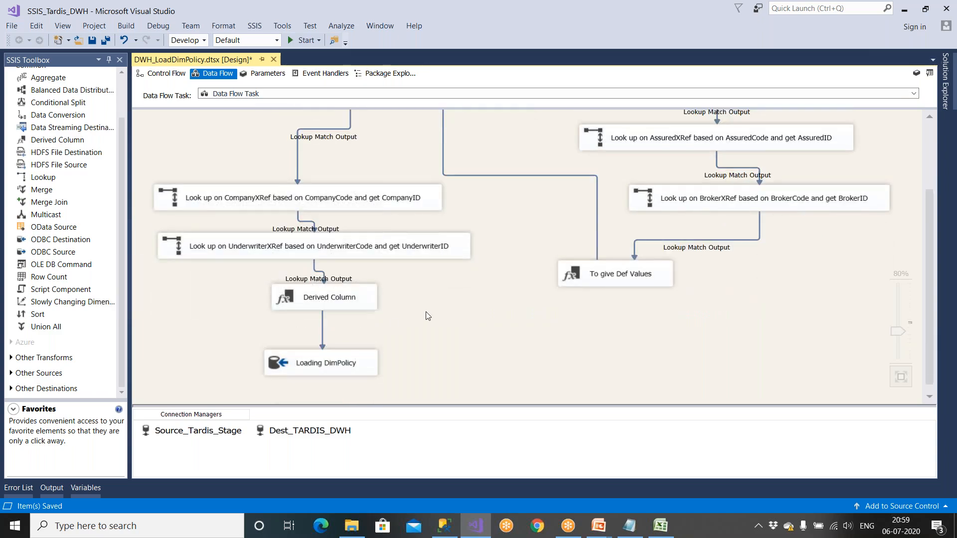
pyautogui.hotkey('ctrl', 's')
pyautogui.scroll(5, 497, 257)
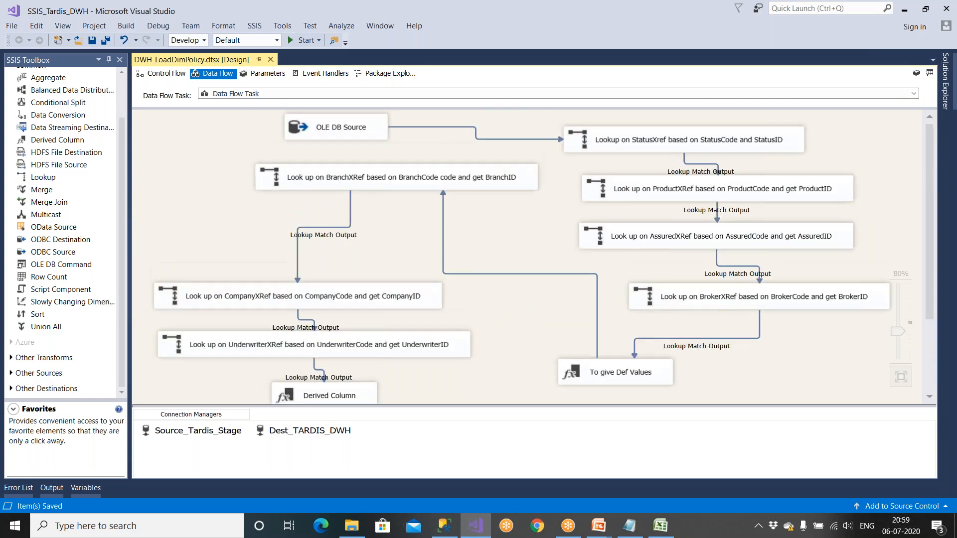
# Step: Nudge the StatusXref and BrokerXRef lookups closer into line with the ProductXRef and AssuredXRef column, and save the package
pyautogui.click(618, 147)
pyautogui.click(633, 193)
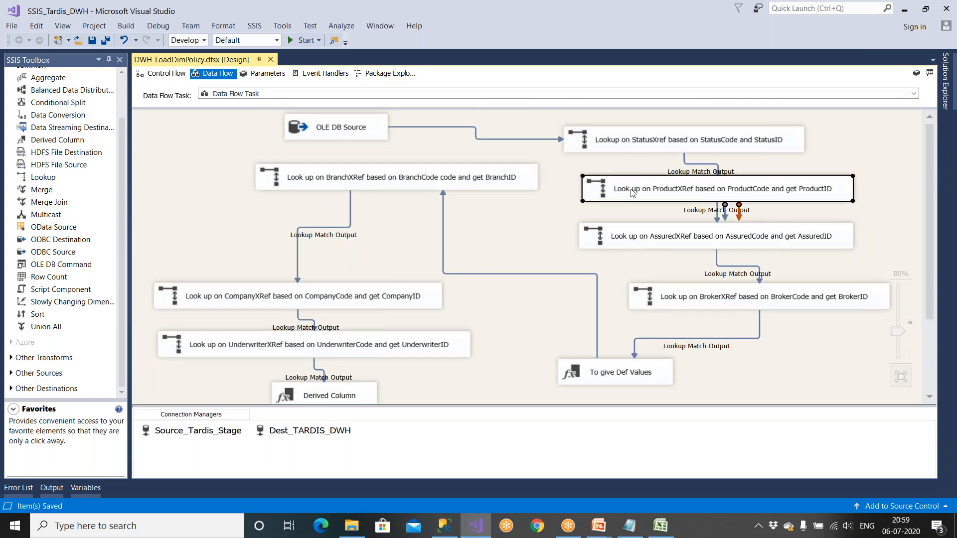
pyautogui.moveTo(602, 141); pyautogui.dragTo(616, 142)
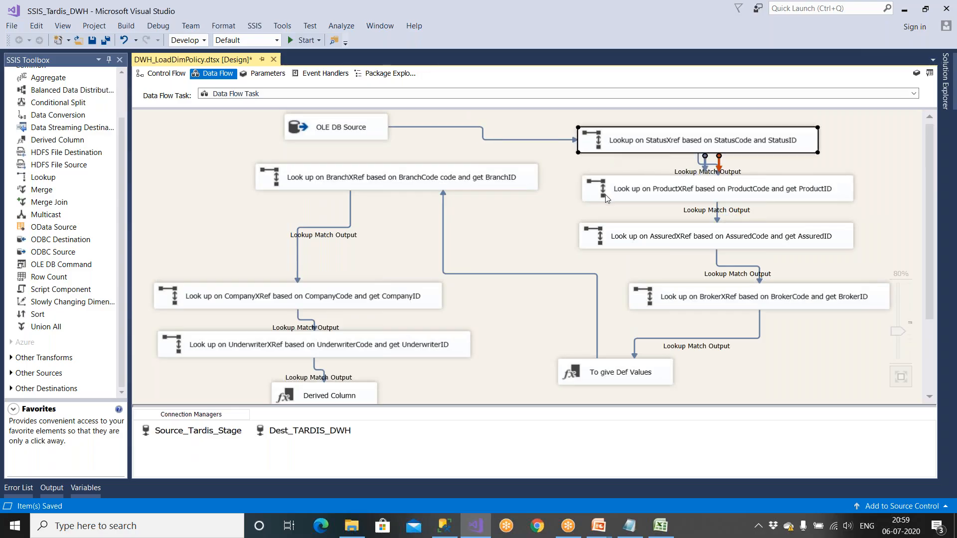
pyautogui.moveTo(633, 292); pyautogui.dragTo(626, 284)
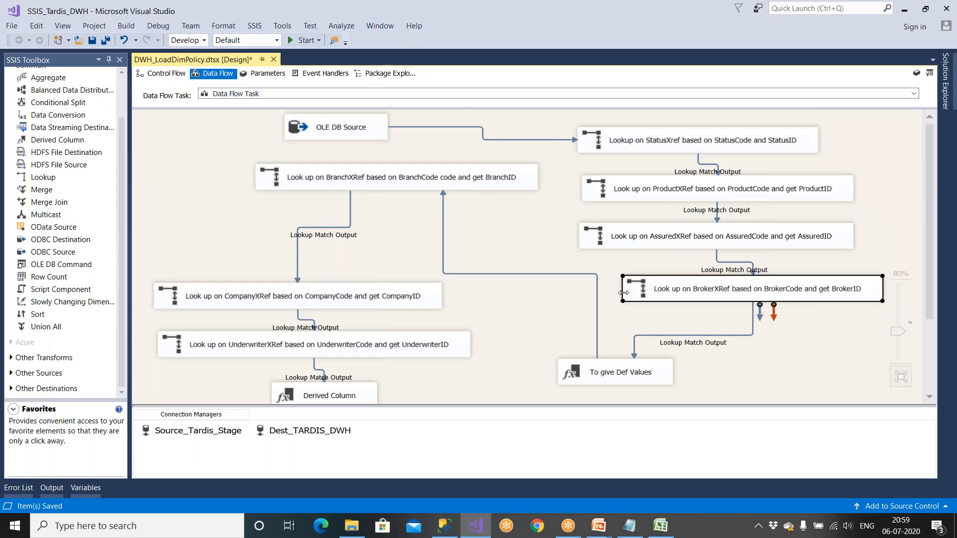
pyautogui.click(719, 367)
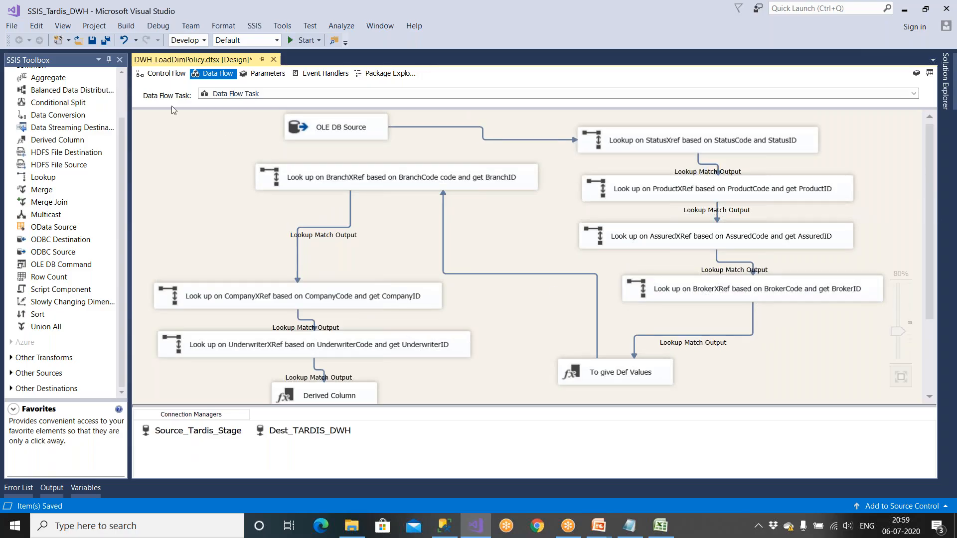
pyautogui.click(92, 40)
# Step: In SQL Server Management Studio, close the SQLQuery6 query and run select * from [Dimension].[Policy]
pyautogui.click(443, 527)
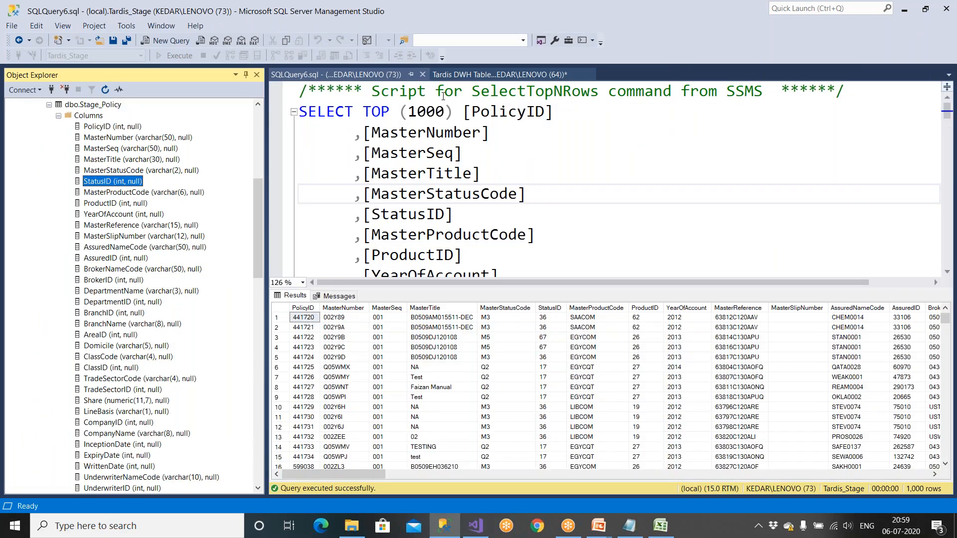
pyautogui.click(422, 74)
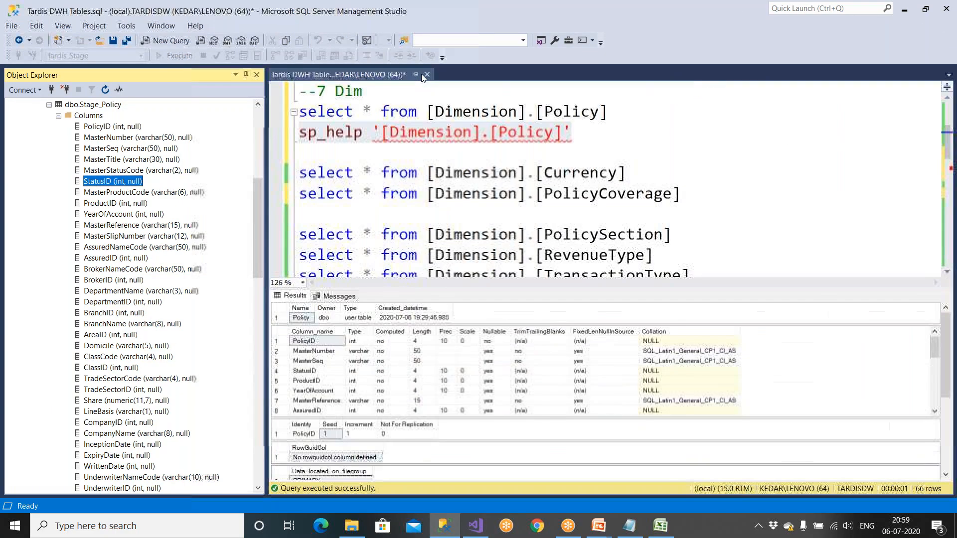
pyautogui.moveTo(608, 112); pyautogui.dragTo(278, 114)
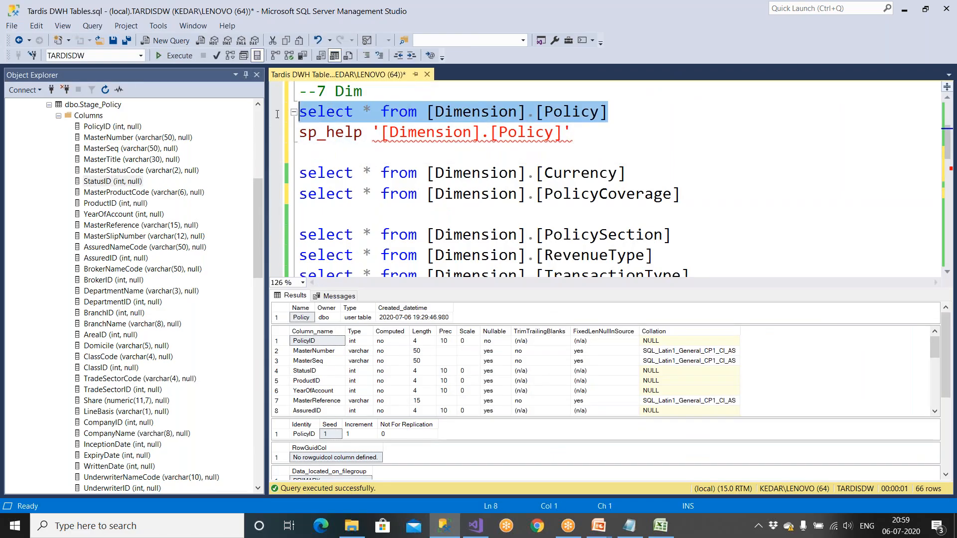
pyautogui.click(183, 59)
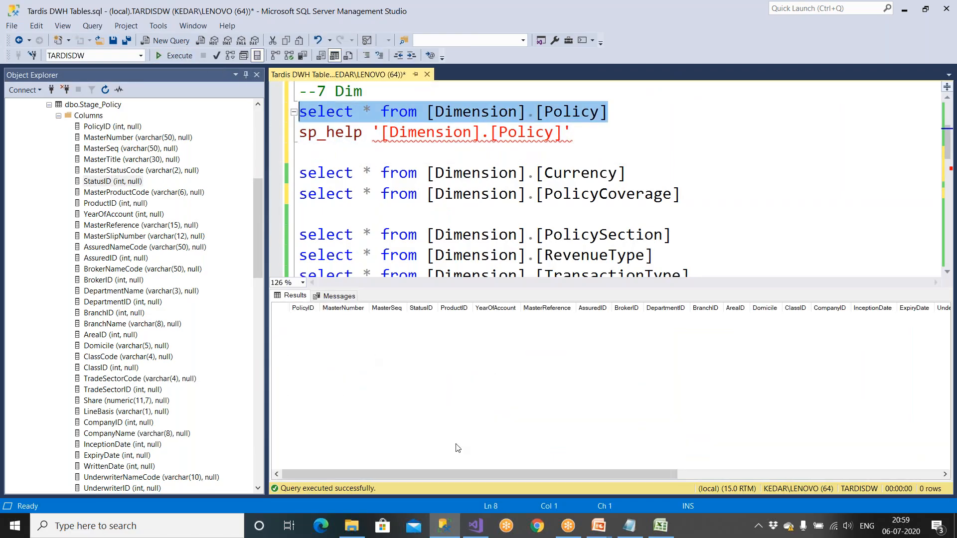
# Step: Run the DWH_LoadDimPolicy package in Visual Studio and examine the row counts along the data flow to Loading DimPolicy
pyautogui.click(478, 533)
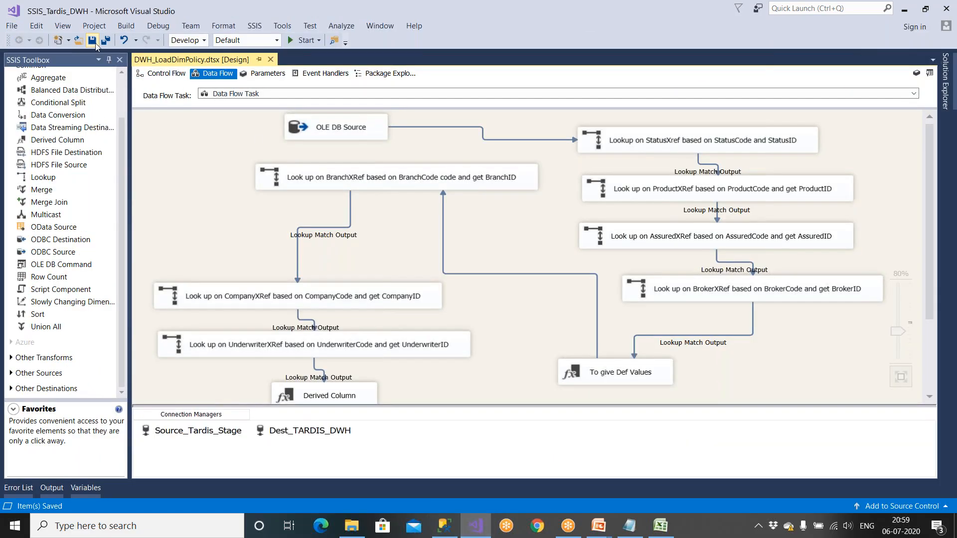
pyautogui.click(302, 40)
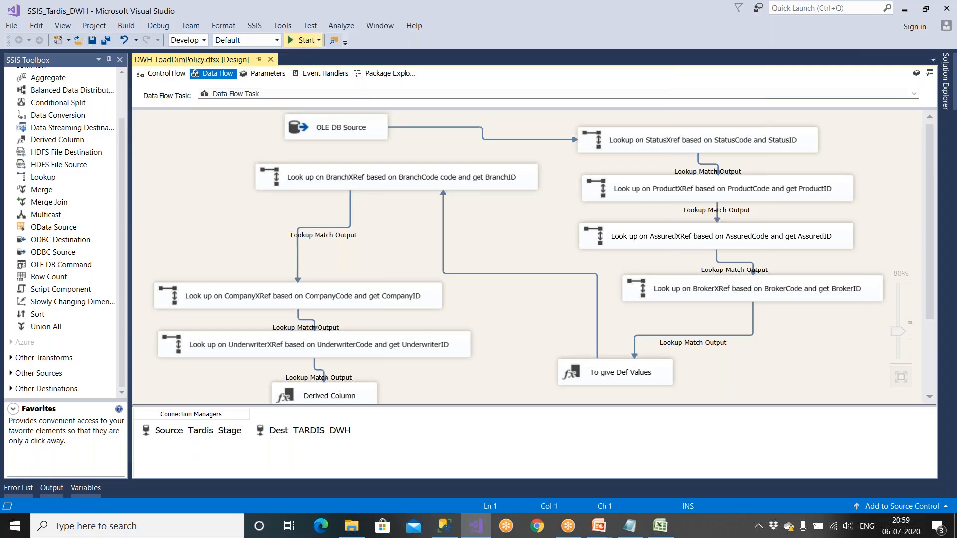
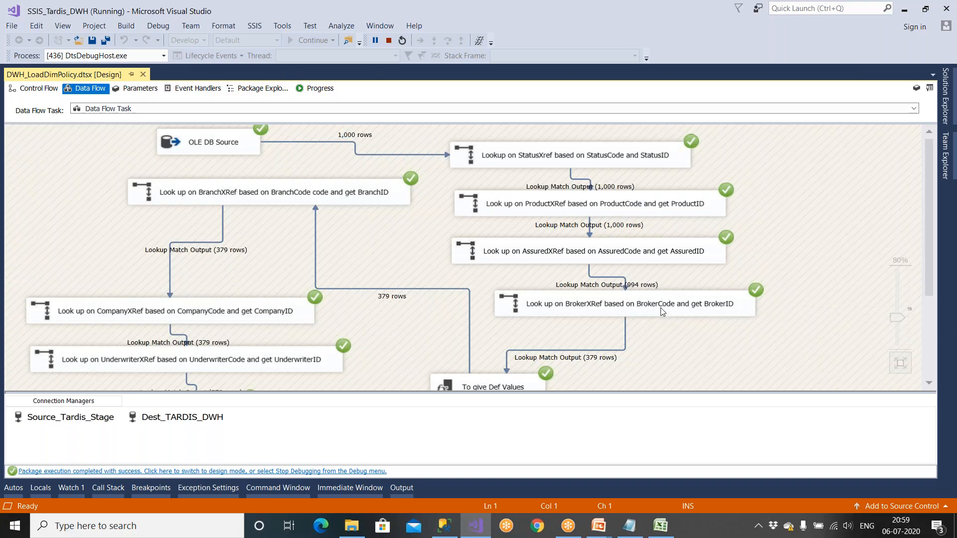
pyautogui.scroll(-1, 550, 354)
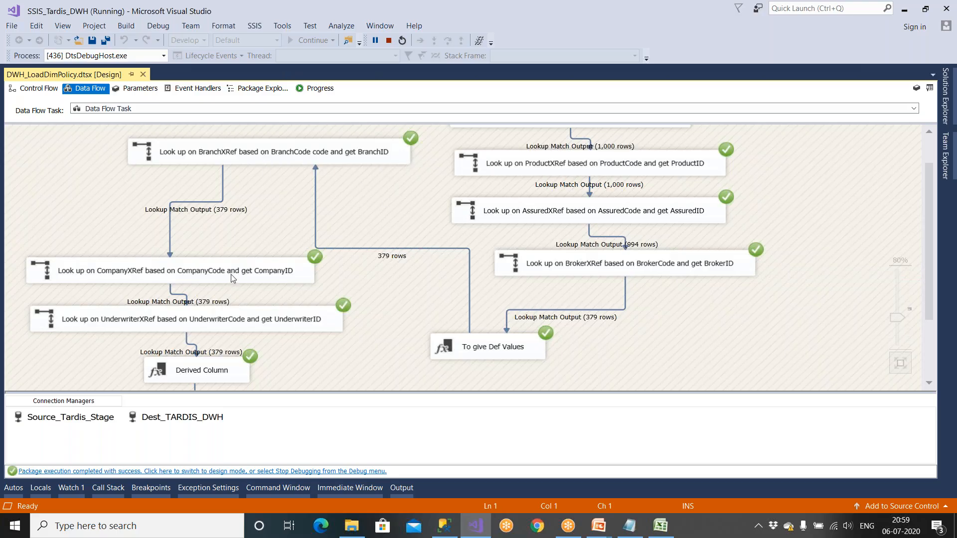
pyautogui.scroll(-3, 228, 372)
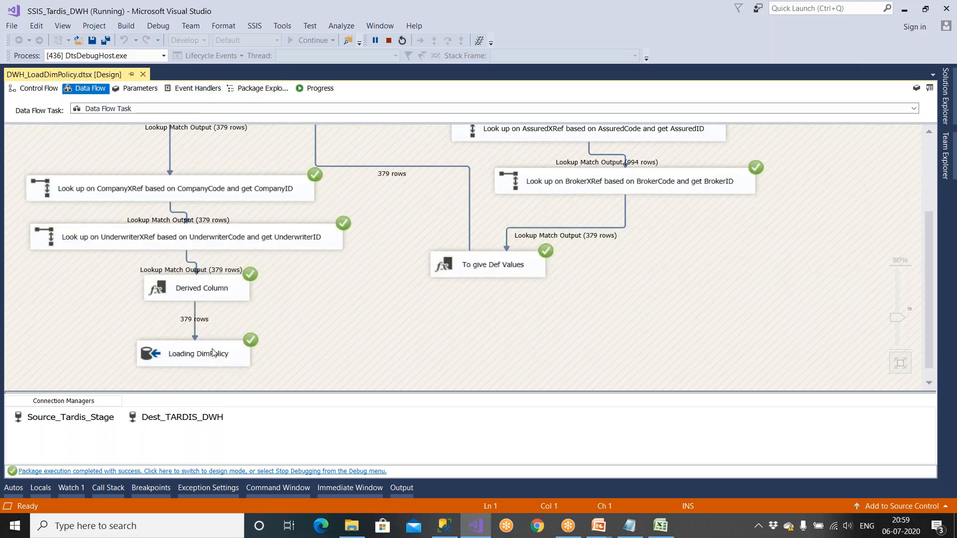
pyautogui.scroll(3, 702, 334)
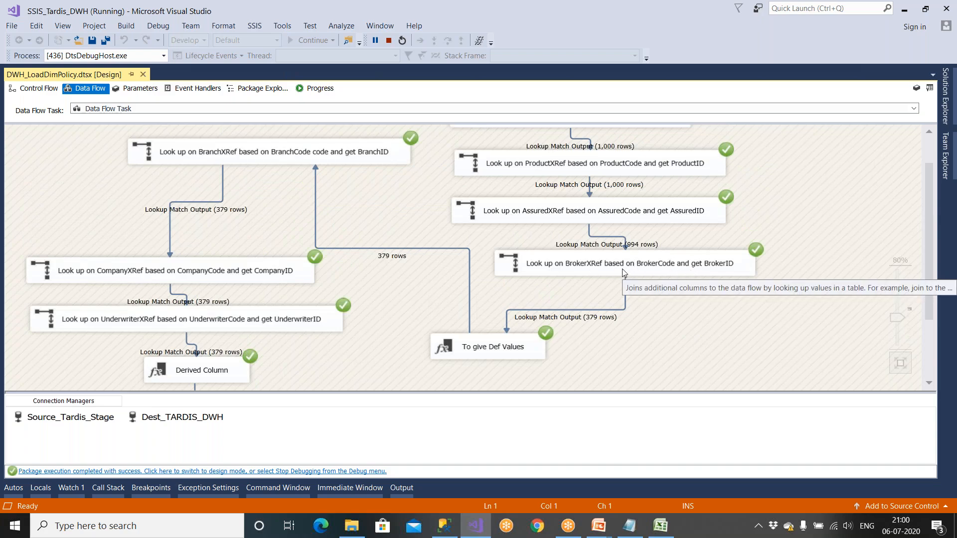
# Step: Rerun the [Dimension].[Policy] query in SQL Server Management Studio and look through the PolicyID values of the loaded rows
pyautogui.click(444, 526)
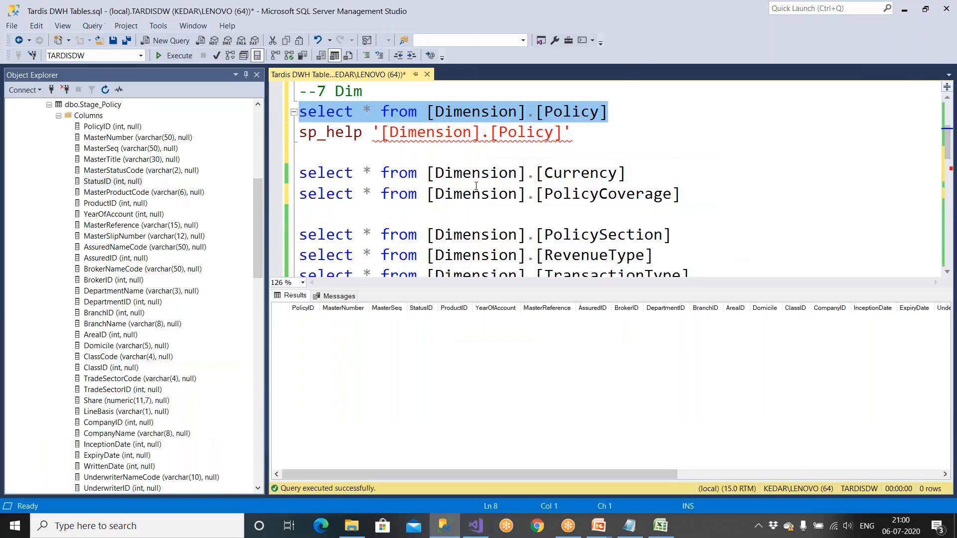
pyautogui.click(178, 62)
pyautogui.click(644, 111)
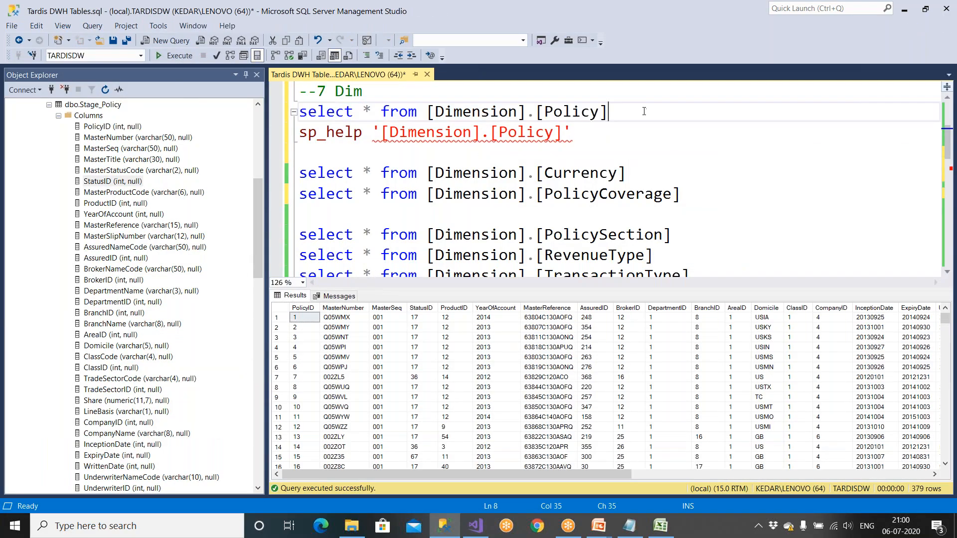
pyautogui.click(306, 327)
pyautogui.click(307, 337)
pyautogui.click(310, 358)
pyautogui.click(309, 387)
pyautogui.press('Down')
pyautogui.press('Down')
pyautogui.press('Down')
pyautogui.press('Down')
pyautogui.press('Down')
pyautogui.press('Down')
# Step: Append the comment "--- 379 rows" to the [Dimension].[Policy] select line and return to the package's design view in Visual Studio
pyautogui.click(623, 113)
pyautogui.write('--- 379 rows')
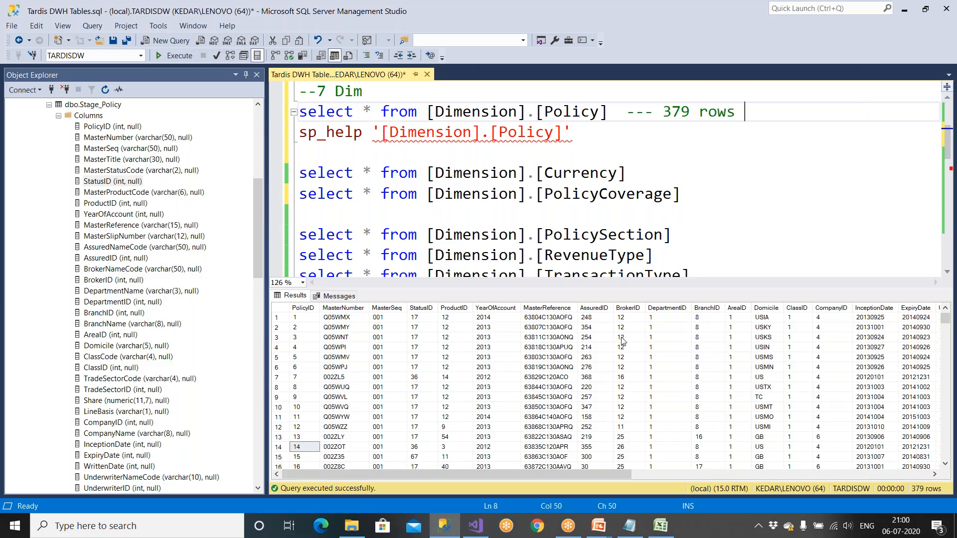
pyautogui.click(476, 526)
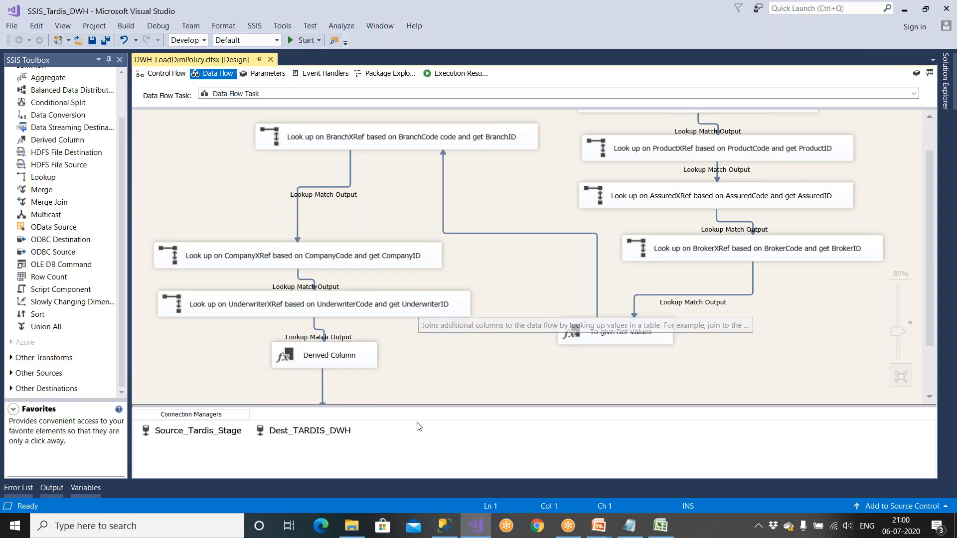
# Step: Back in SQL Server Management Studio, select the commented [Dimension].[Policy] query line and examine the first PolicyID values in its results
pyautogui.click(479, 534)
pyautogui.moveTo(741, 121); pyautogui.dragTo(273, 119)
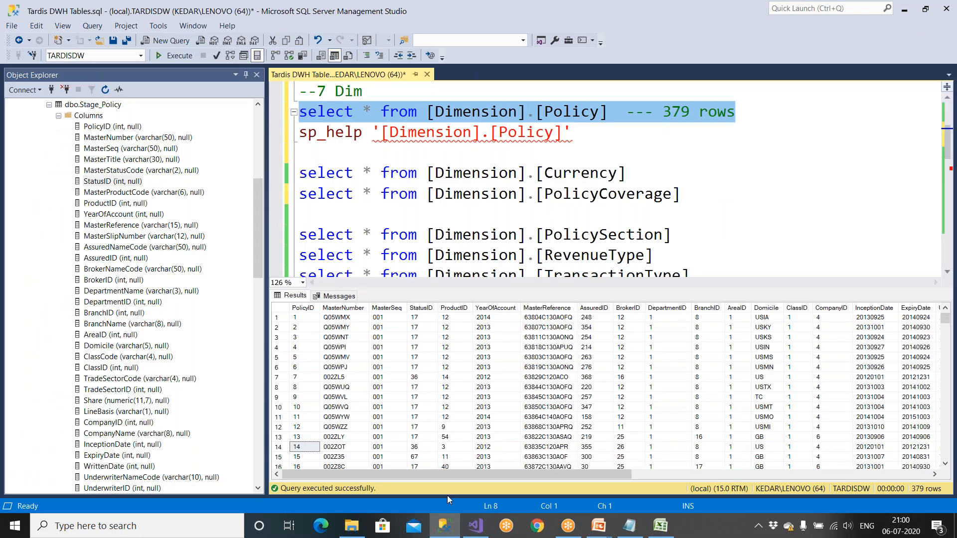
pyautogui.click(476, 527)
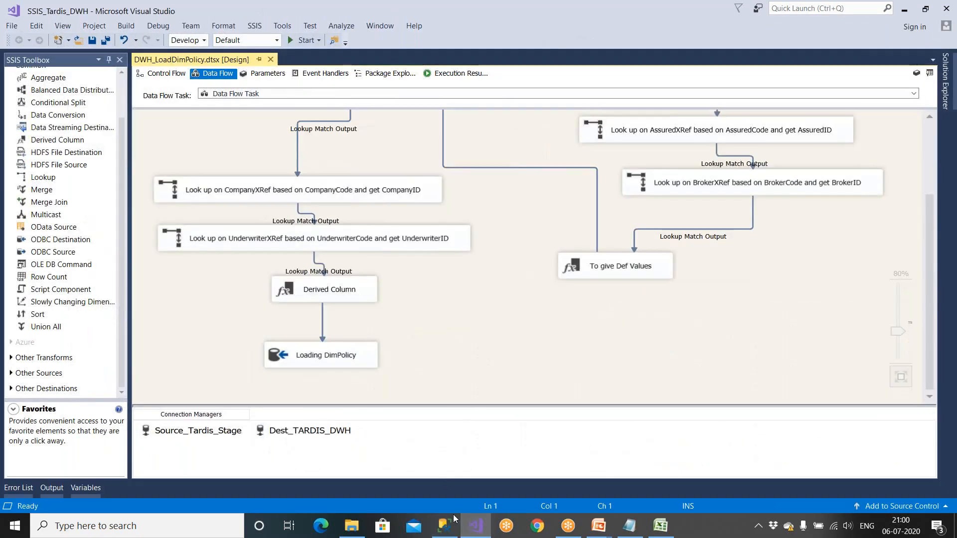
pyautogui.click(445, 526)
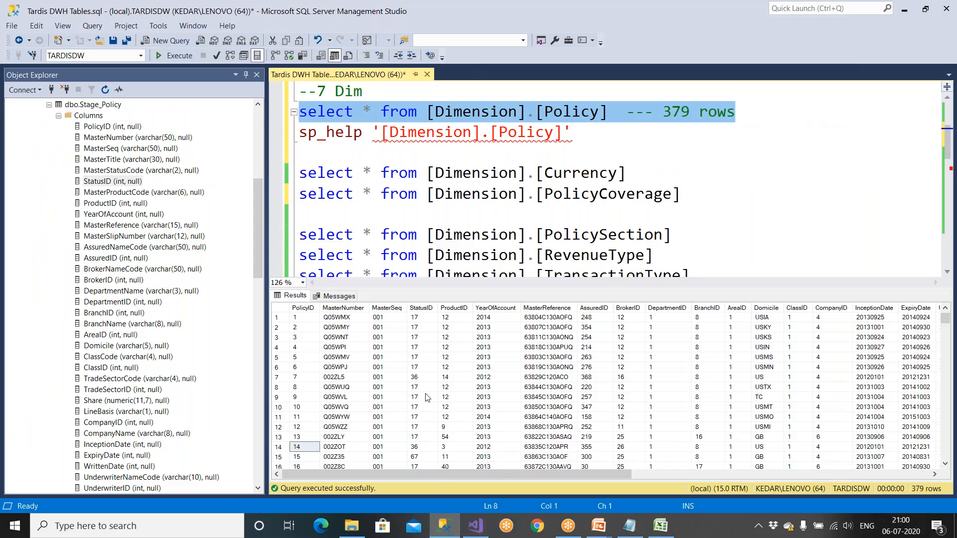
pyautogui.click(308, 319)
pyautogui.click(308, 330)
pyautogui.click(311, 348)
pyautogui.click(311, 356)
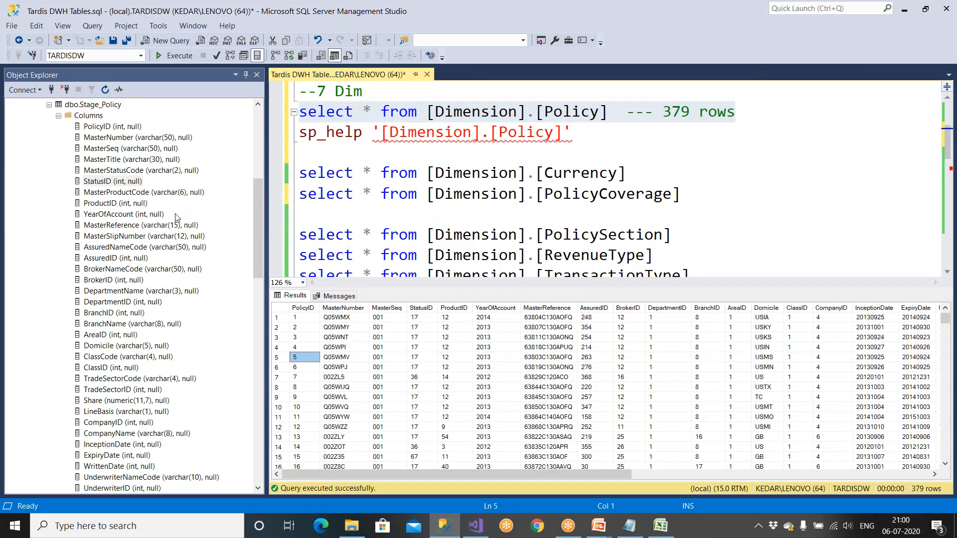
# Step: Query the top 1000 rows of dbo.Stage_Policy in Tardis_Stage and examine the source PolicyID values
pyautogui.click(100, 106)
pyautogui.scroll(2, 100, 184)
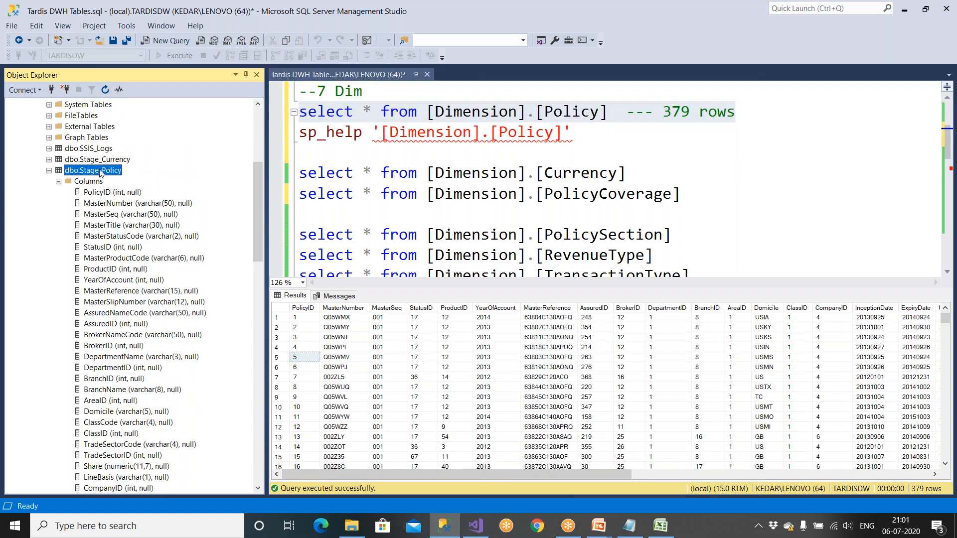
pyautogui.scroll(1, 100, 173)
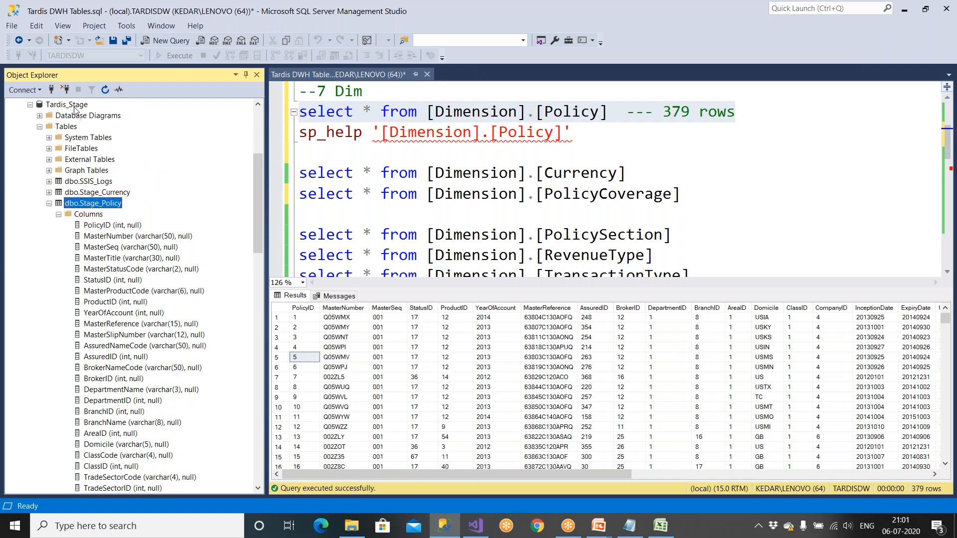
pyautogui.click(75, 105)
pyautogui.rightClick(92, 203)
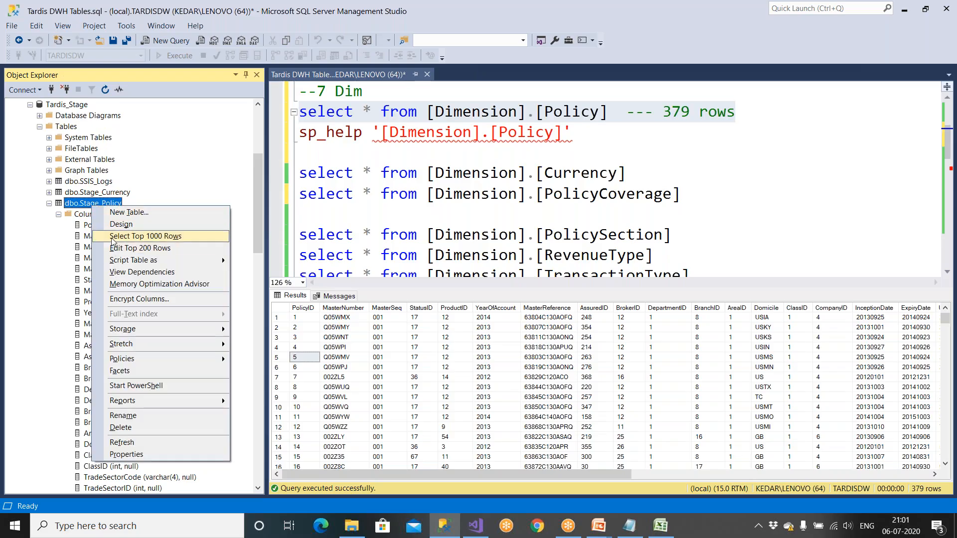
pyautogui.click(113, 236)
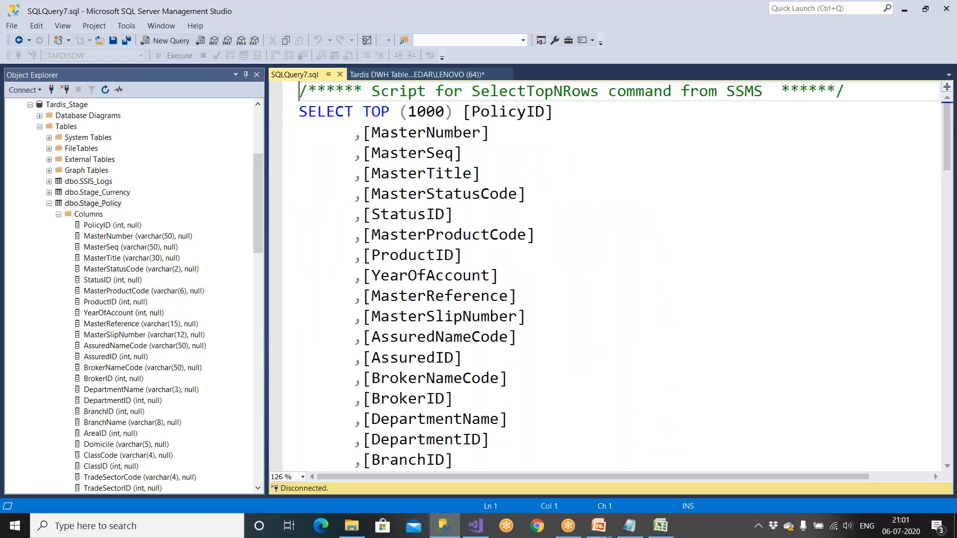
pyautogui.scroll(-3, 365, 289)
pyautogui.click(303, 308)
pyautogui.click(306, 337)
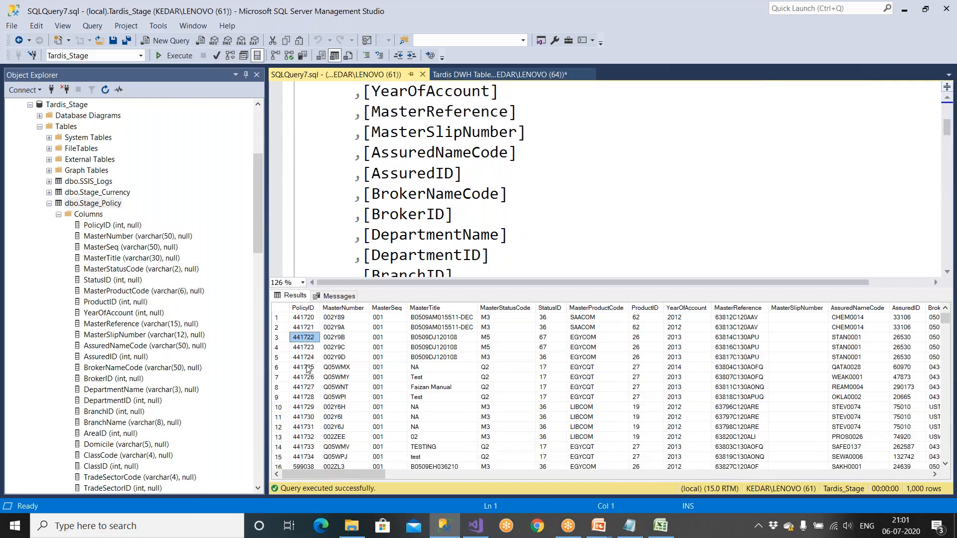
pyautogui.click(307, 367)
# Step: Return to the Tardis DWH Tables query and look through the PolicyID values in the [Dimension].[Policy] results for comparison
pyautogui.click(498, 75)
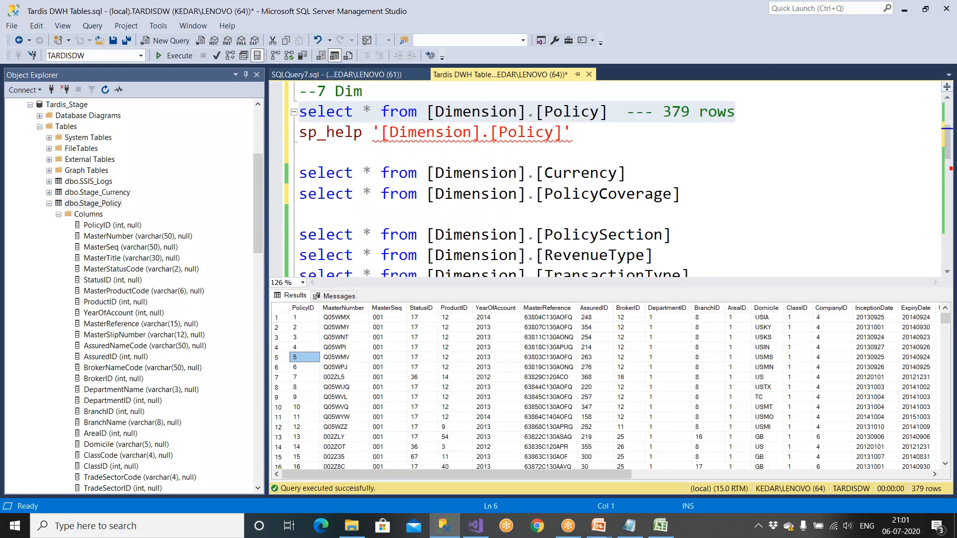
pyautogui.click(298, 319)
pyautogui.click(301, 338)
pyautogui.scroll(-5, 305, 355)
pyautogui.scroll(-20, 305, 355)
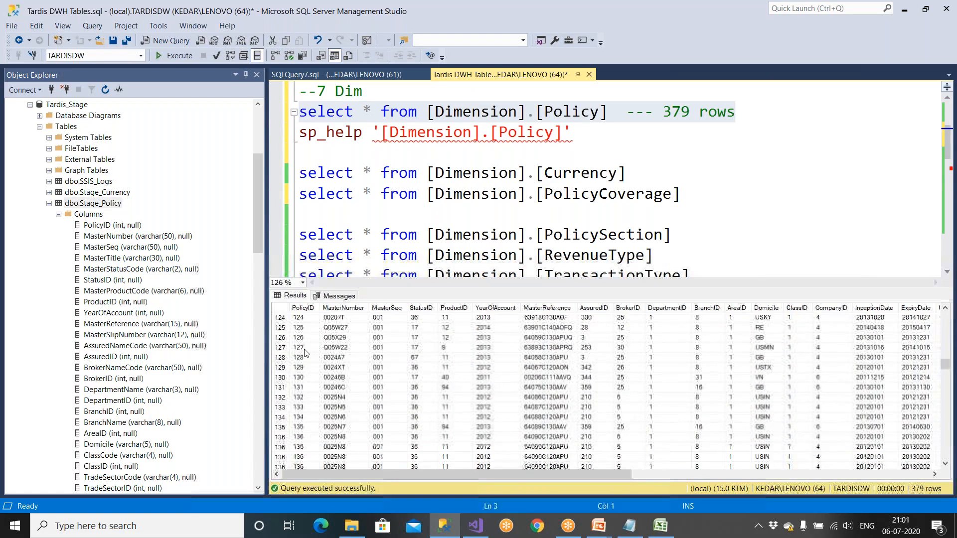
# Step: Switch to the ETL Mapping doc in Excel and examine the business rules for PolicyID, SectionTypeID and SectionSubTypeID on the DimPolicysection sheet
pyautogui.click(476, 525)
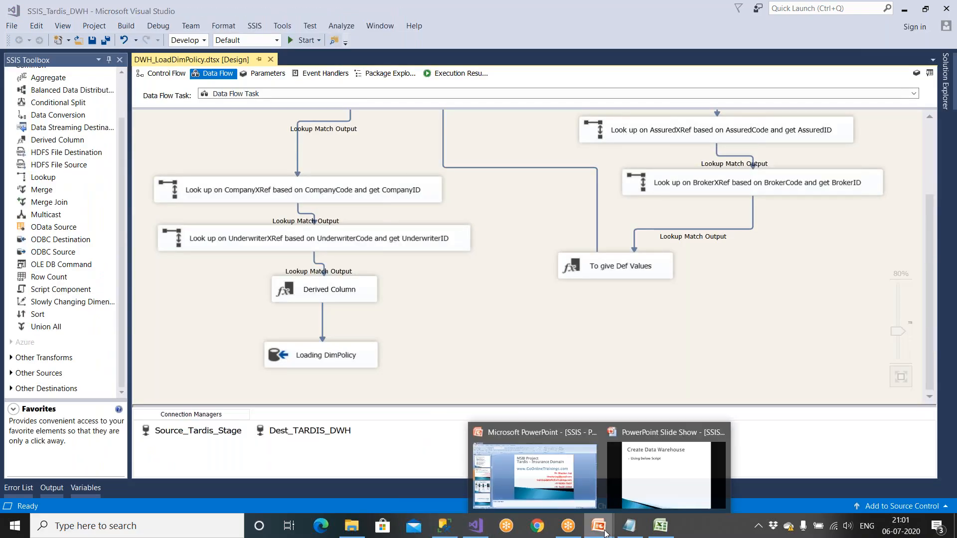
pyautogui.click(661, 526)
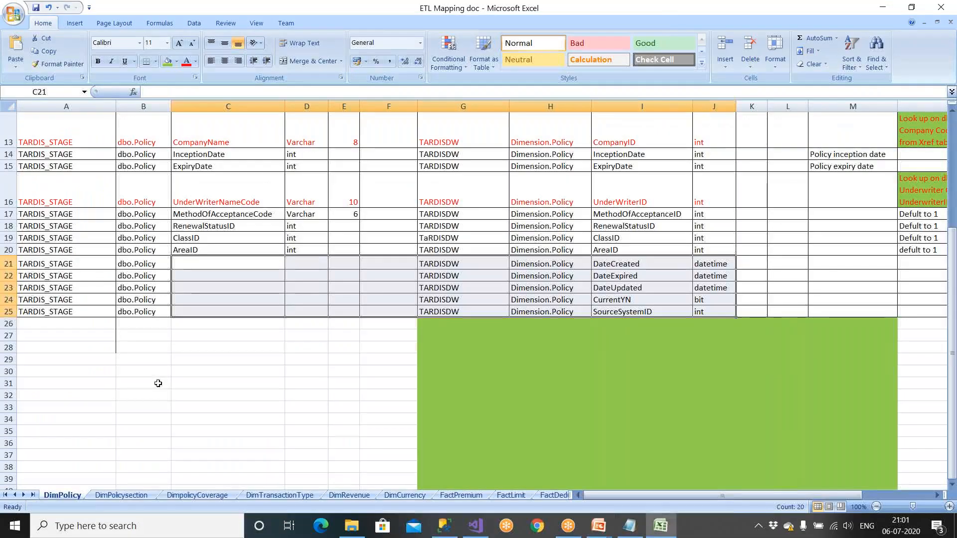
pyautogui.click(137, 495)
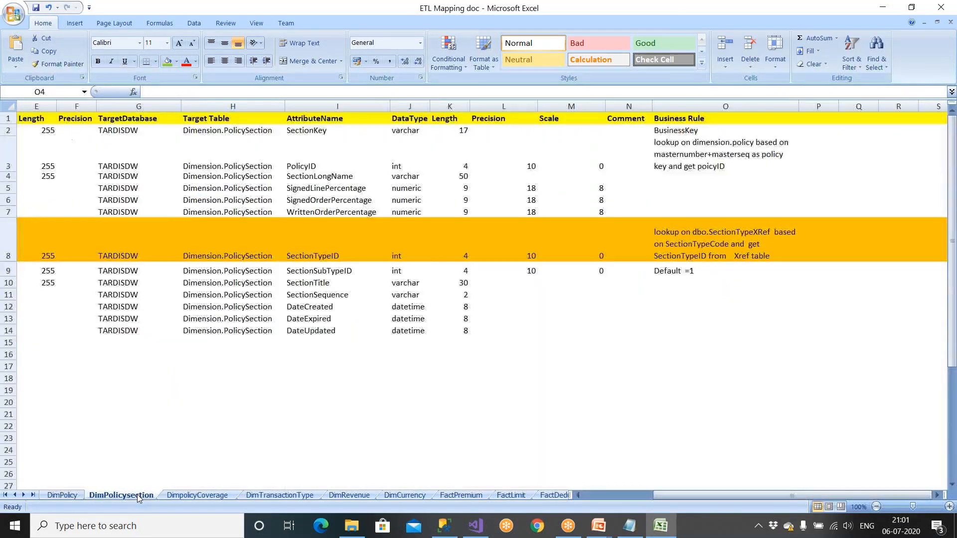
pyautogui.click(693, 244)
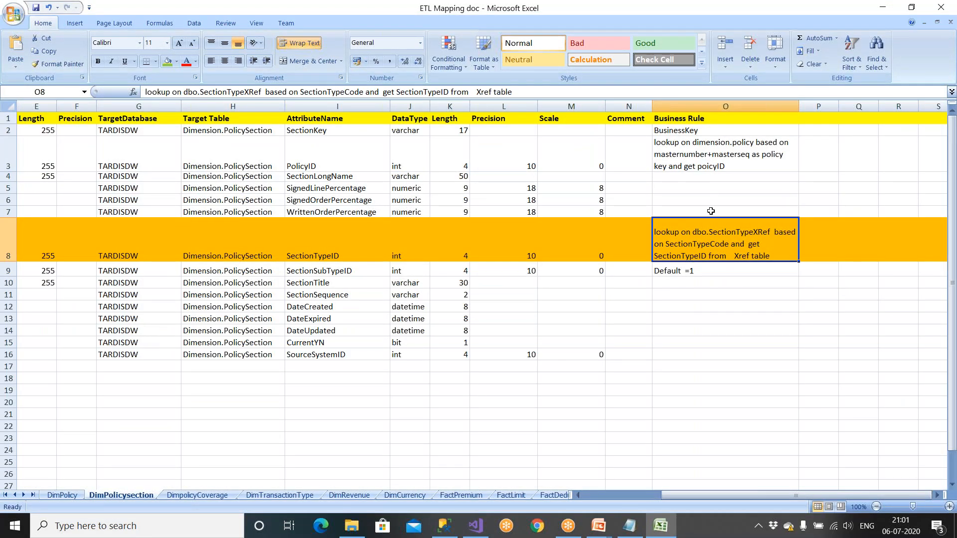
pyautogui.click(720, 162)
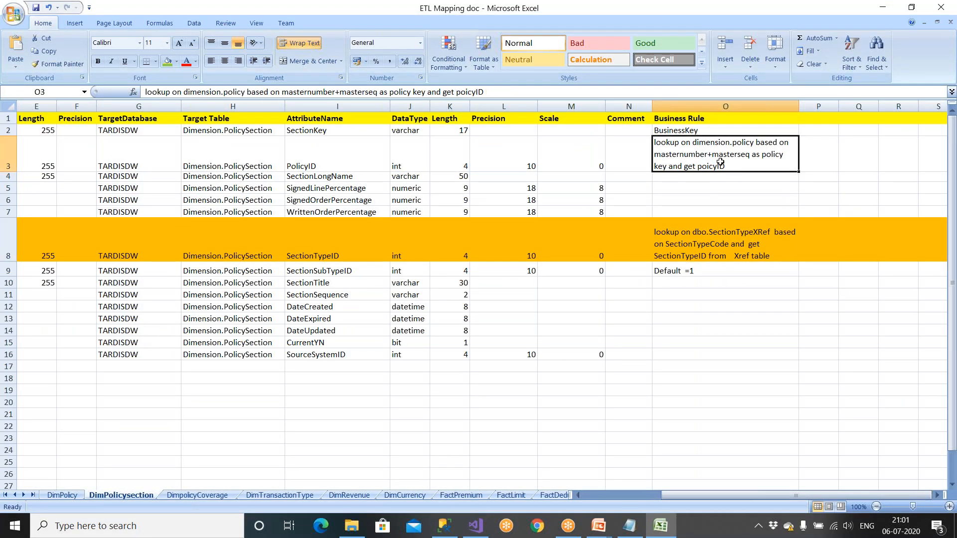
pyautogui.click(712, 268)
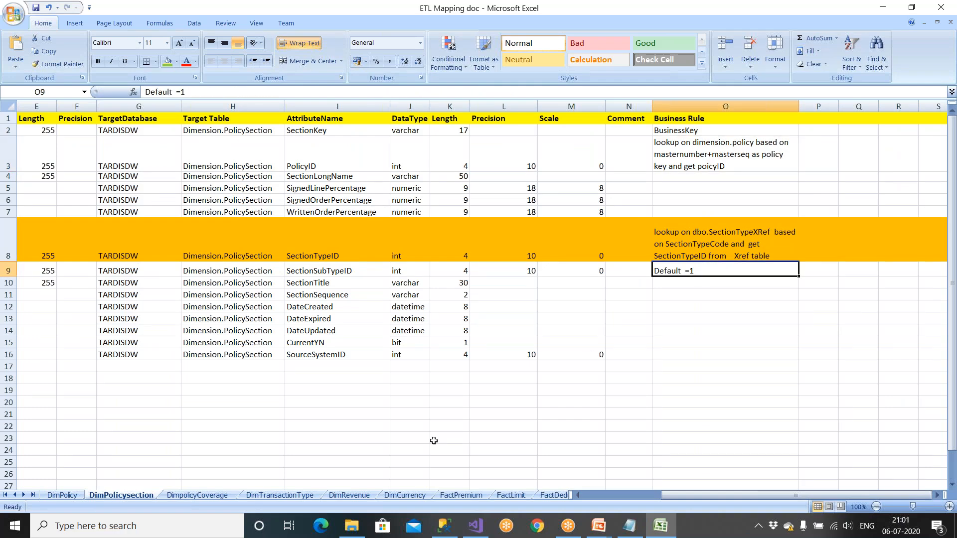
# Step: Review the business rules and field mappings on the DimpolicyCoverage and DimTransactionType sheets
pyautogui.click(214, 498)
pyautogui.moveTo(770, 493); pyautogui.dragTo(802, 486)
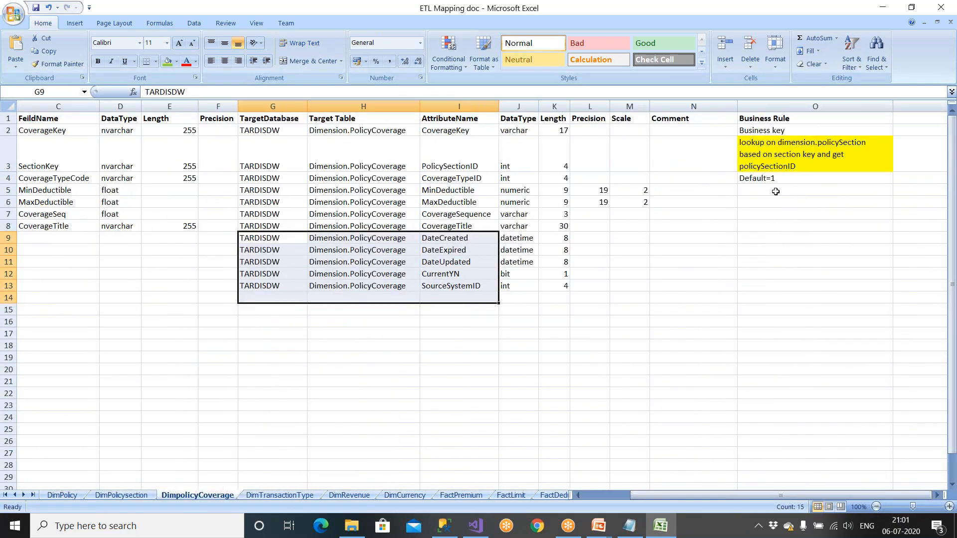
pyautogui.click(773, 162)
pyautogui.click(279, 495)
pyautogui.moveTo(714, 497); pyautogui.dragTo(772, 486)
pyautogui.moveTo(790, 130); pyautogui.dragTo(40, 257)
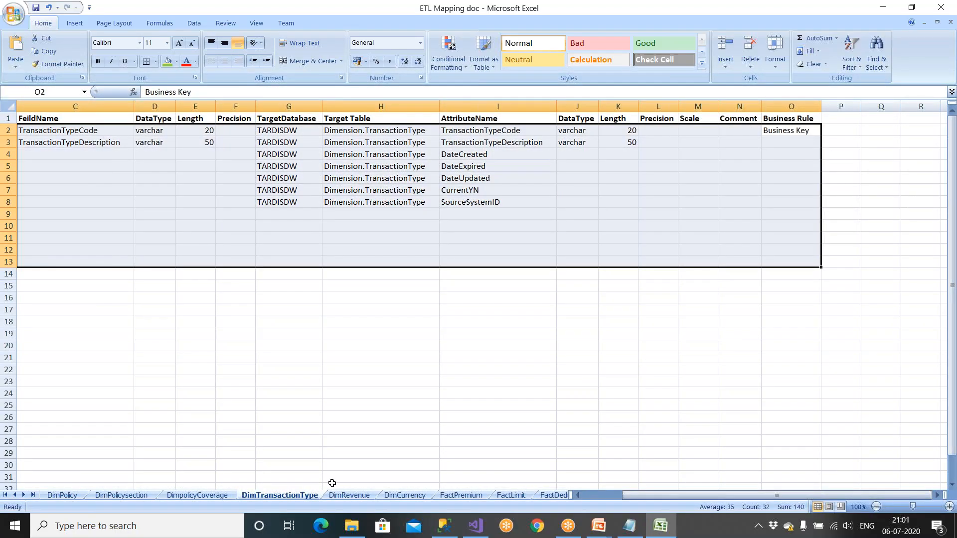
# Step: Review the field mappings and business rules on the DimRevenue and DimCurrency sheets
pyautogui.click(348, 495)
pyautogui.click(578, 357)
pyautogui.moveTo(789, 499); pyautogui.dragTo(836, 497)
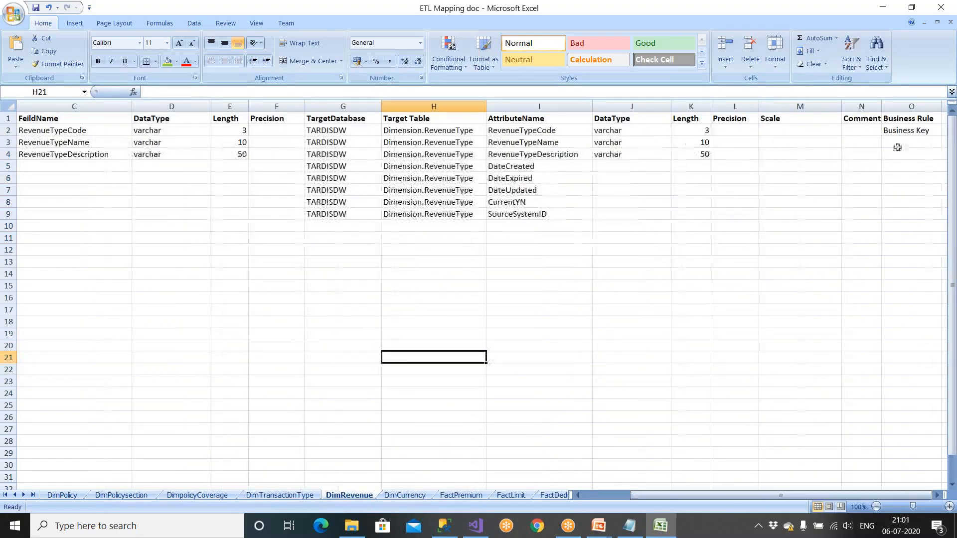
pyautogui.click(411, 496)
pyautogui.moveTo(674, 495); pyautogui.dragTo(698, 492)
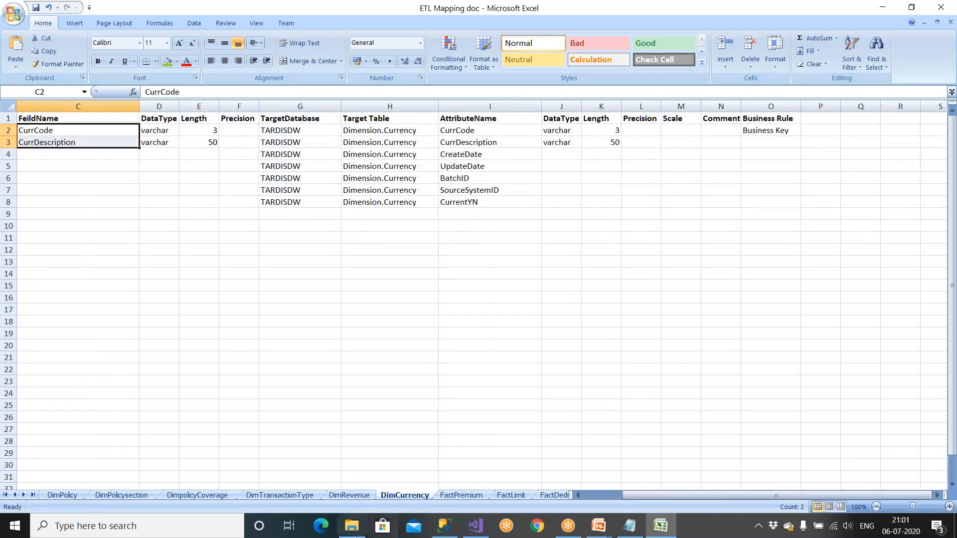
# Step: Examine each dimension lookup rule on the FactPremium sheet, from PolicyCoverageID down to TimeID
pyautogui.click(451, 495)
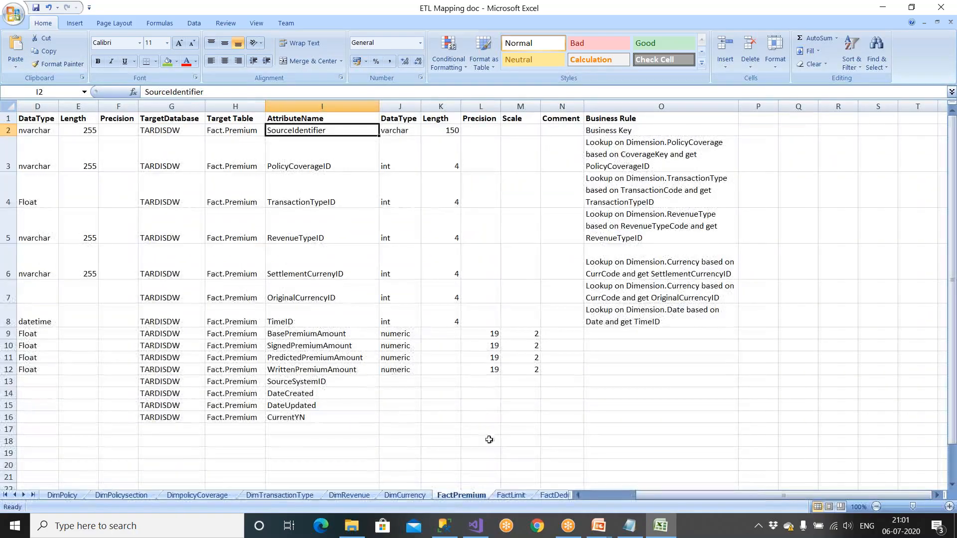
pyautogui.click(624, 156)
pyautogui.click(630, 197)
pyautogui.click(626, 233)
pyautogui.click(626, 275)
pyautogui.click(626, 294)
pyautogui.click(625, 324)
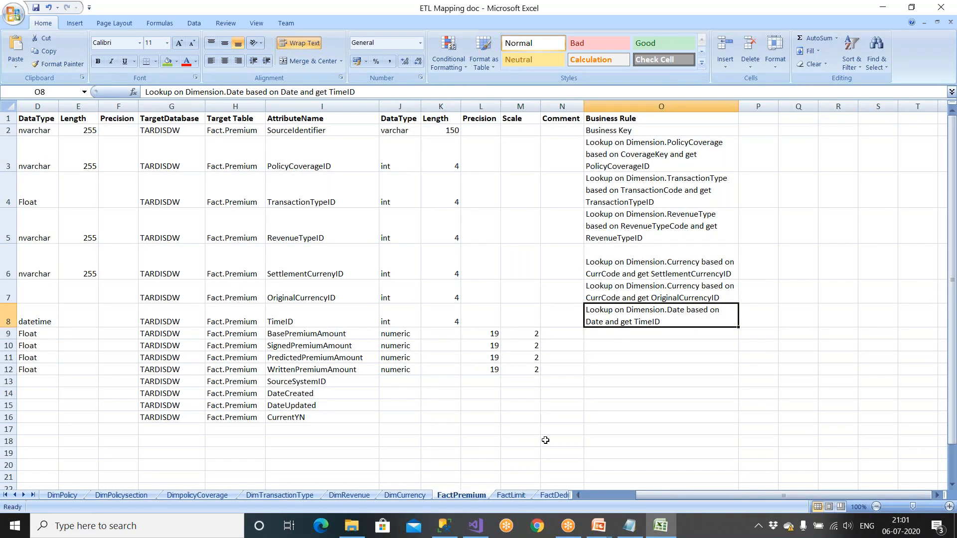
# Step: Examine the business rules on the FactLimit and FactDeduction sheets
pyautogui.click(511, 494)
pyautogui.click(682, 370)
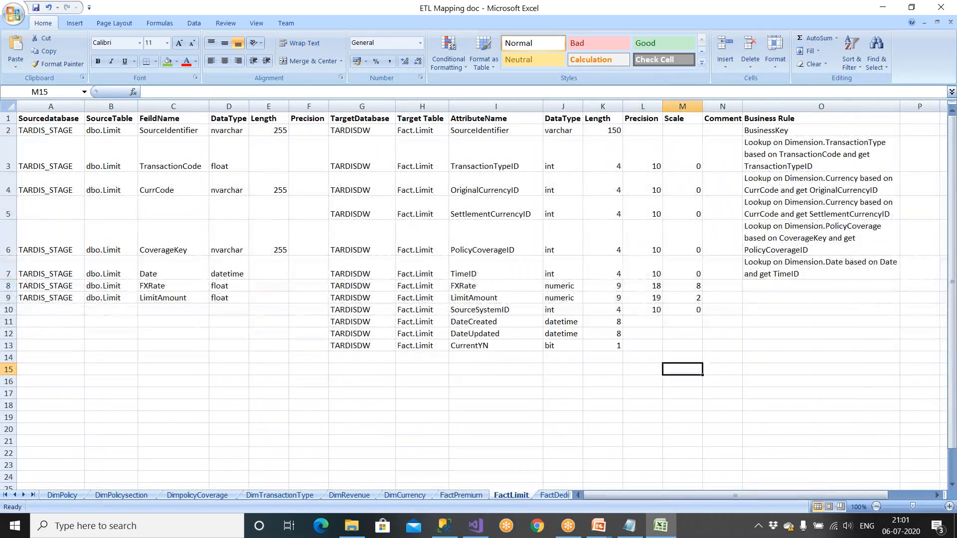
pyautogui.click(820, 156)
pyautogui.click(558, 495)
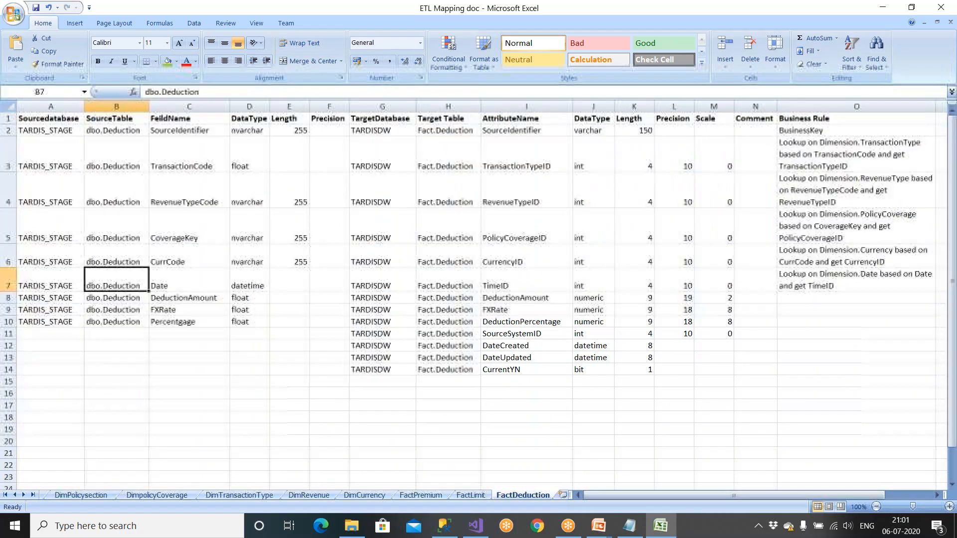
pyautogui.moveTo(828, 132); pyautogui.dragTo(832, 287)
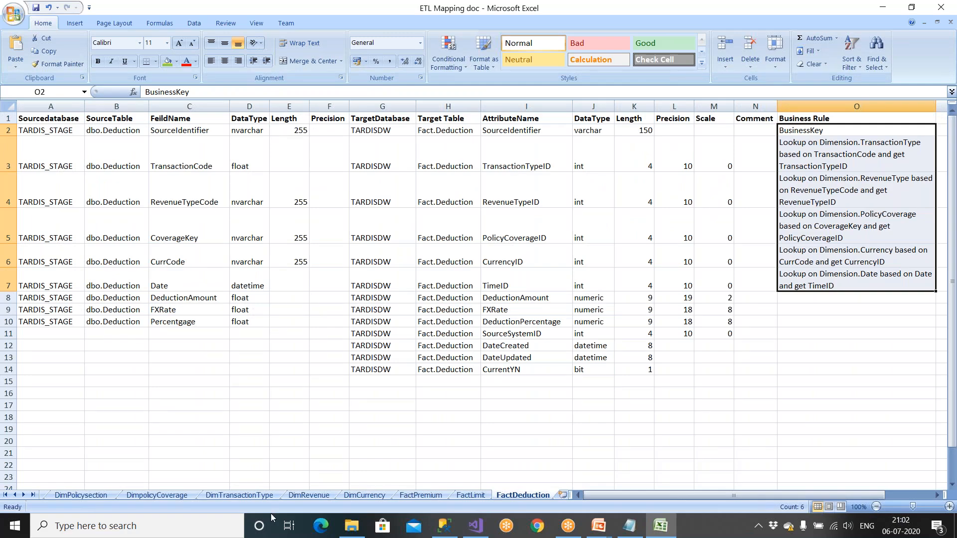
# Step: Look back over the DimTransactionType and DimPolicy mapping sheets and return to the DimPolicysection sheet
pyautogui.click(24, 494)
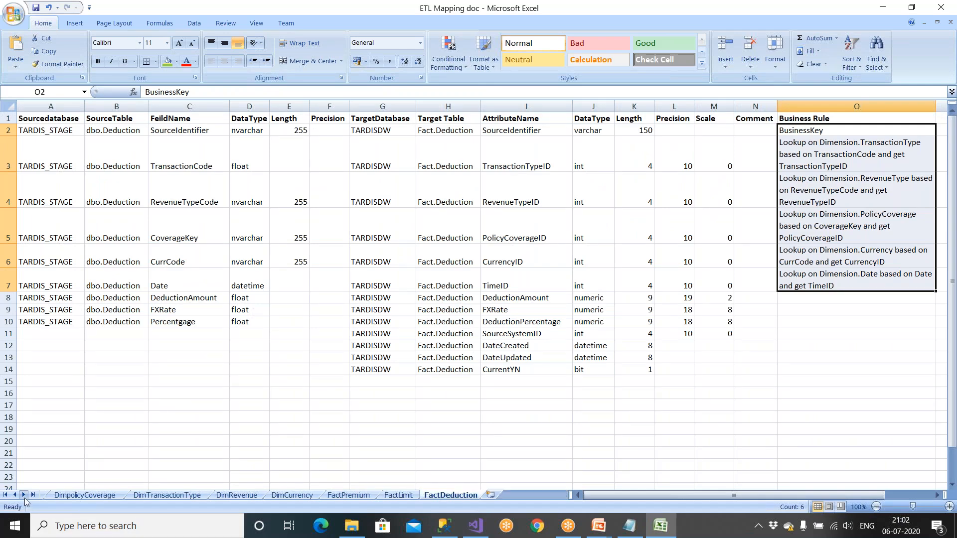
pyautogui.click(148, 497)
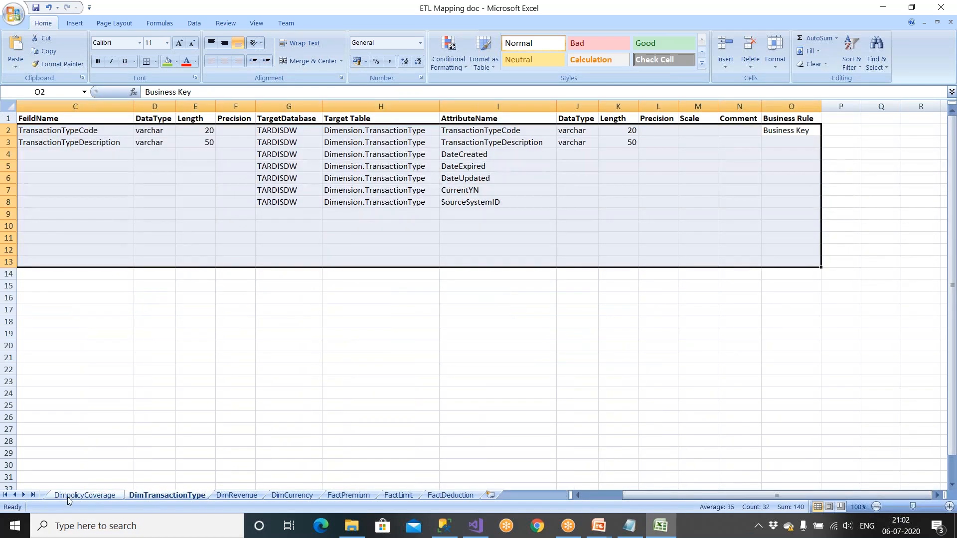
pyautogui.click(15, 495)
pyautogui.click(15, 495)
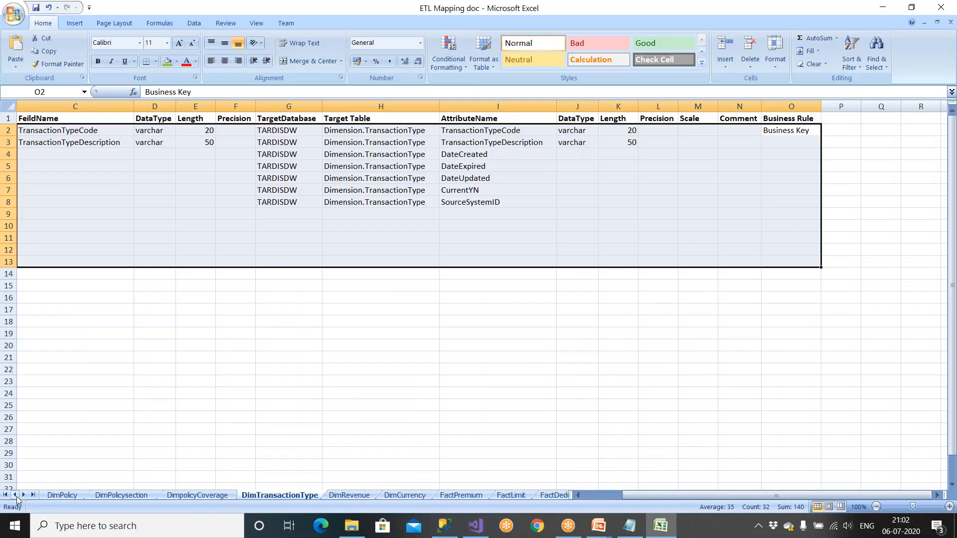
pyautogui.click(56, 495)
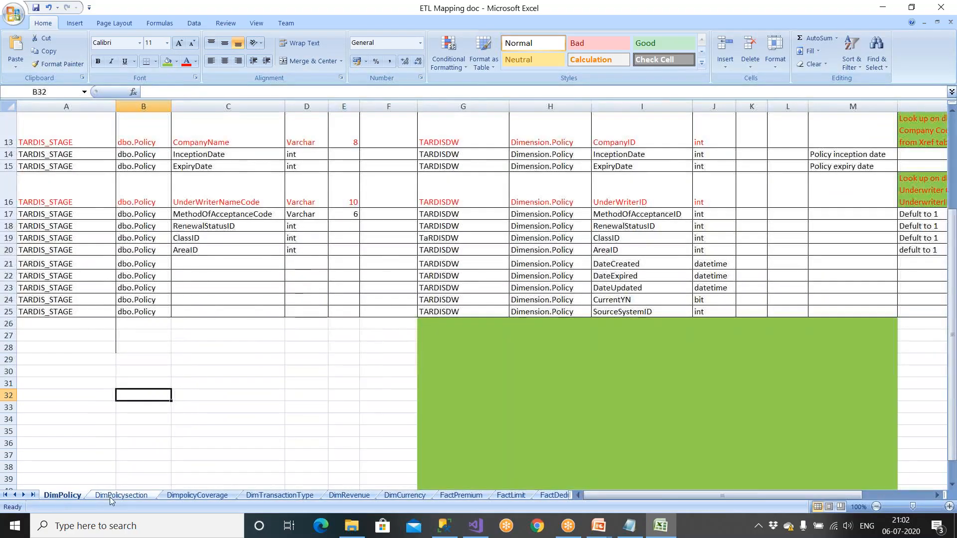
pyautogui.click(106, 496)
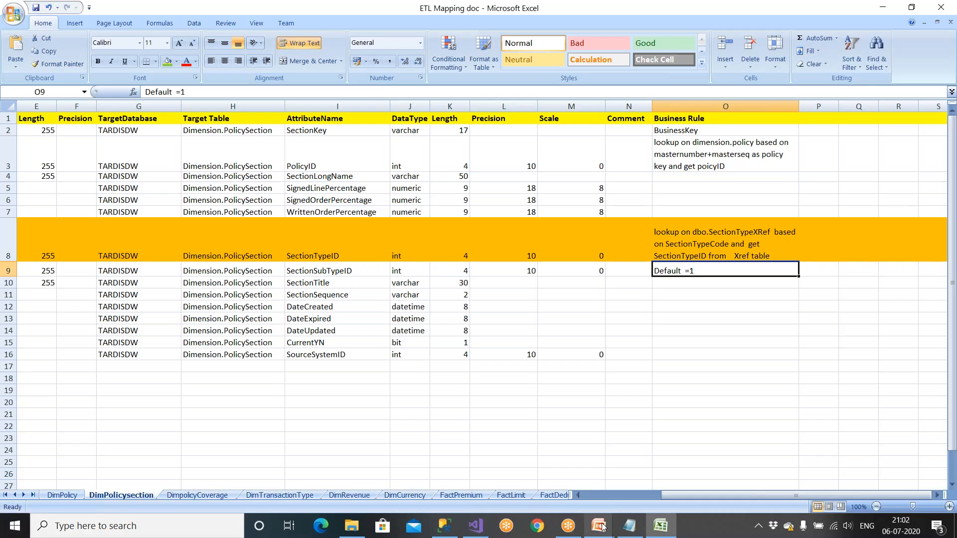
# Step: Show the PowerPoint slide show, point out BRD and SSIS - Project in File Explorer's Project Files folder, and return to the slide show
pyautogui.moveTo(602, 527)
pyautogui.click(626, 490)
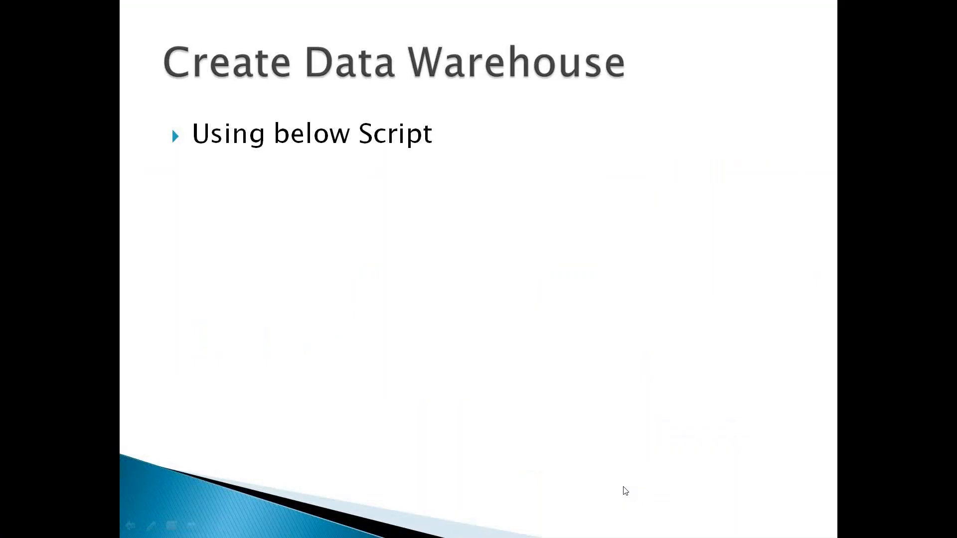
pyautogui.press('super')
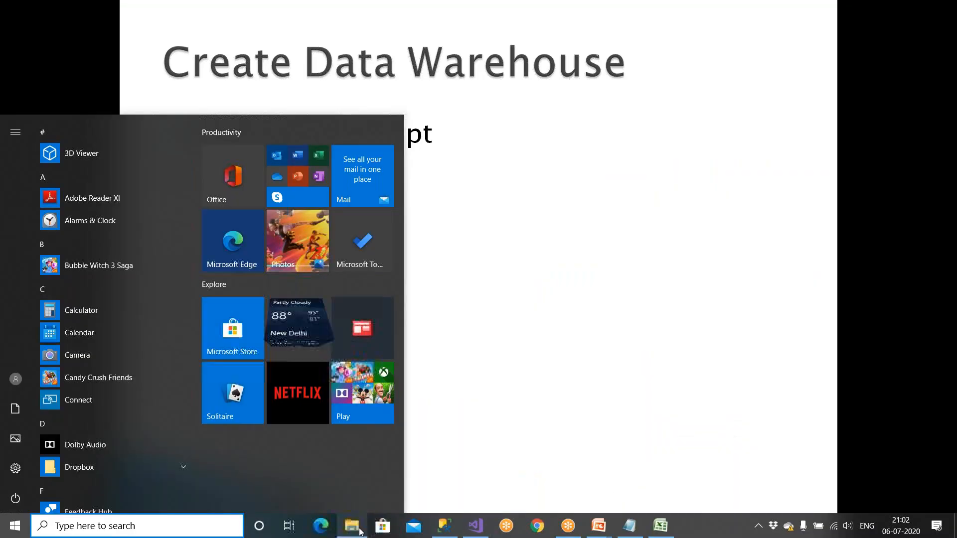
pyautogui.click(359, 530)
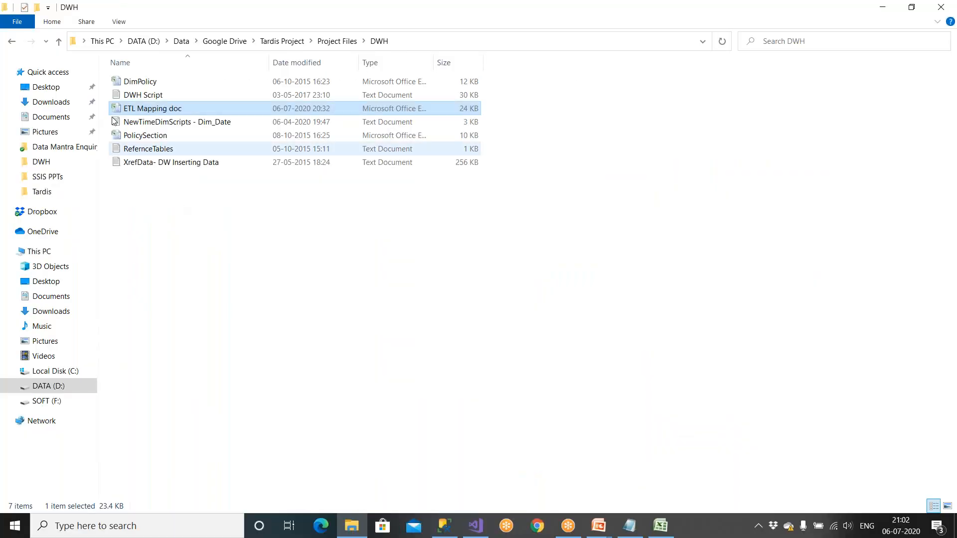
pyautogui.click(58, 42)
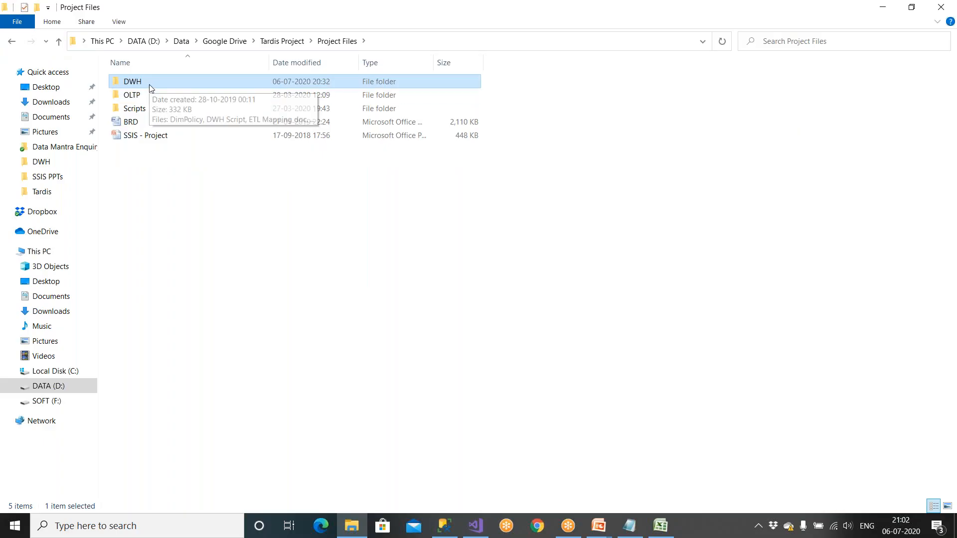
pyautogui.click(144, 123)
pyautogui.click(148, 137)
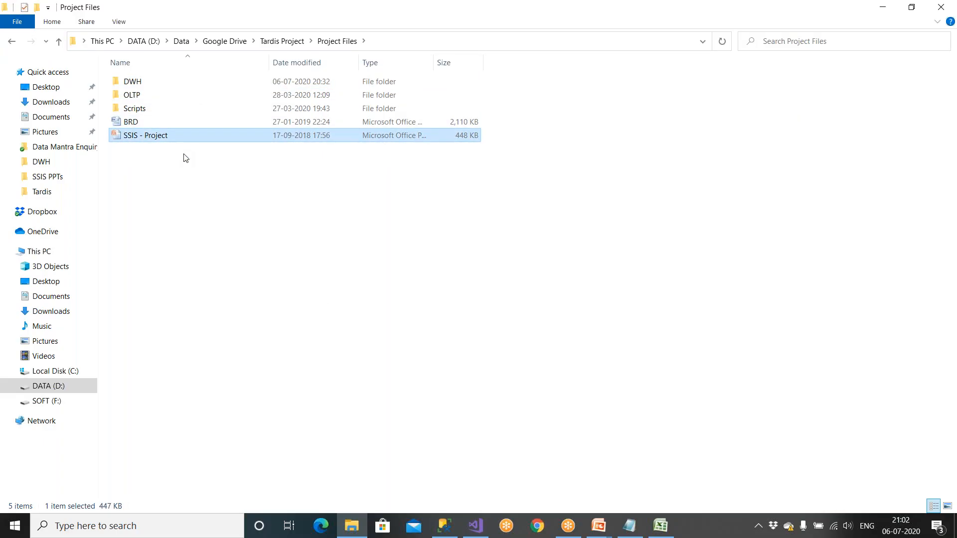
pyautogui.moveTo(605, 531)
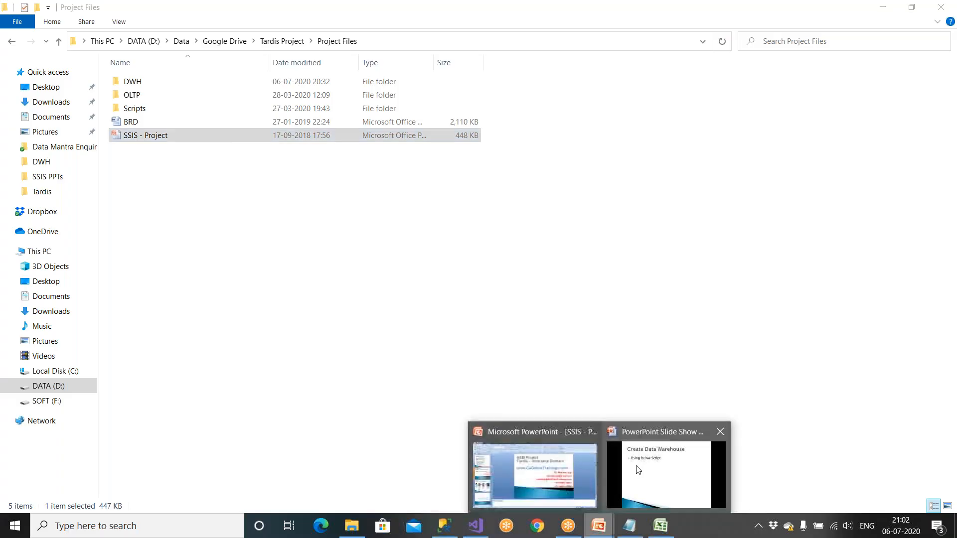
pyautogui.click(538, 424)
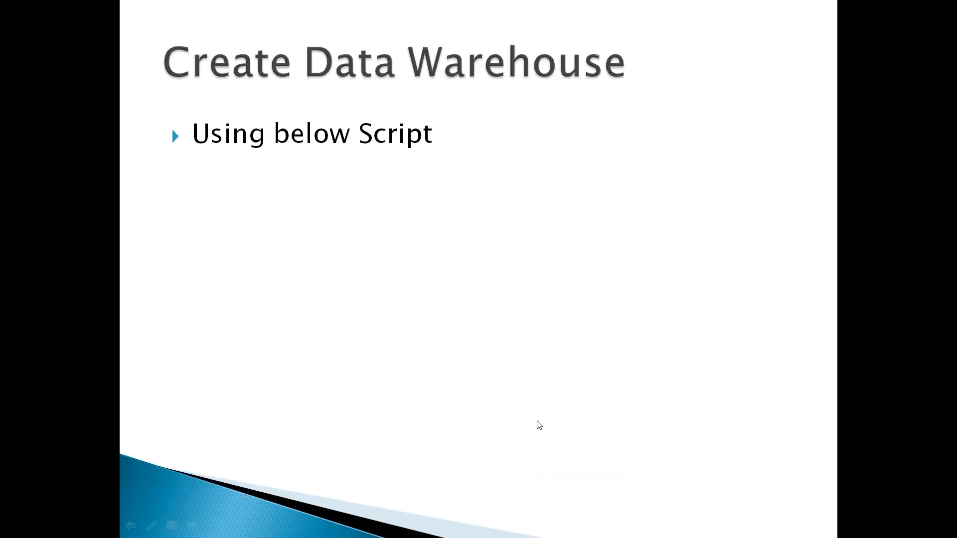